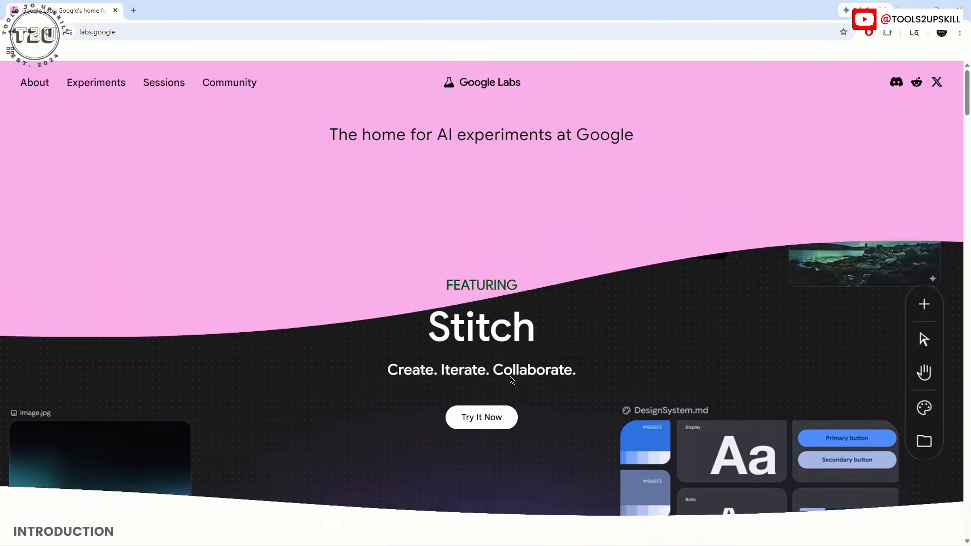
# - Open Stitch from the Google Labs page and enter its project workspace
pyautogui.click(484, 417)
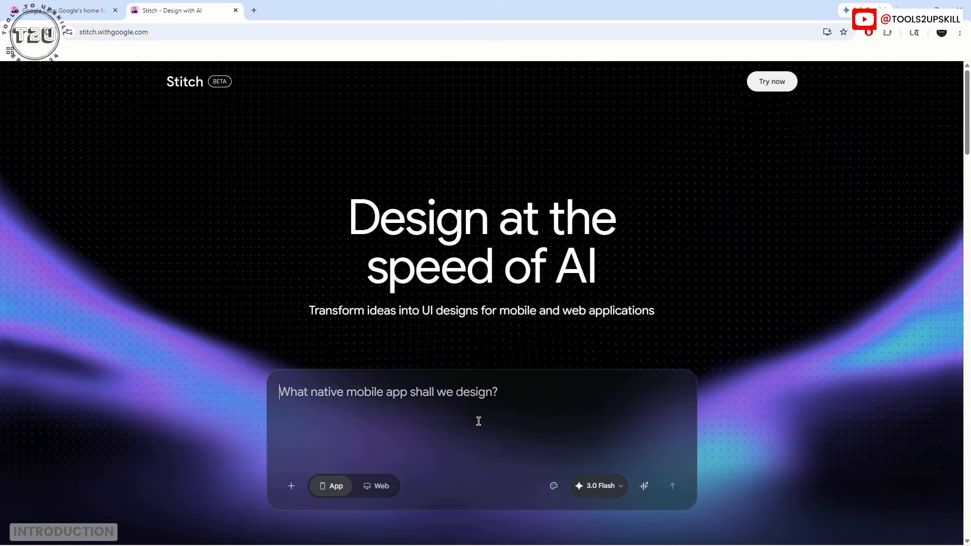
pyautogui.click(770, 82)
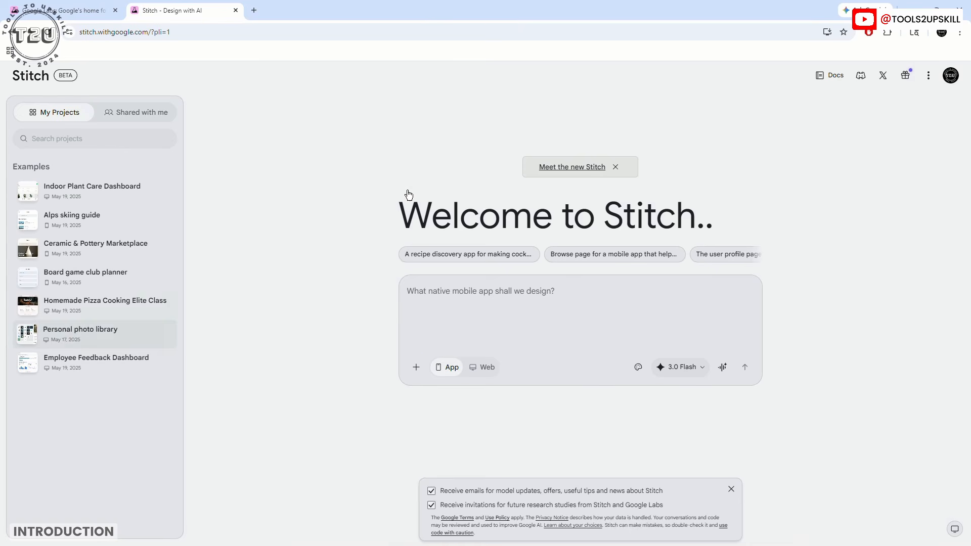
pyautogui.scroll(-1, 500, 109)
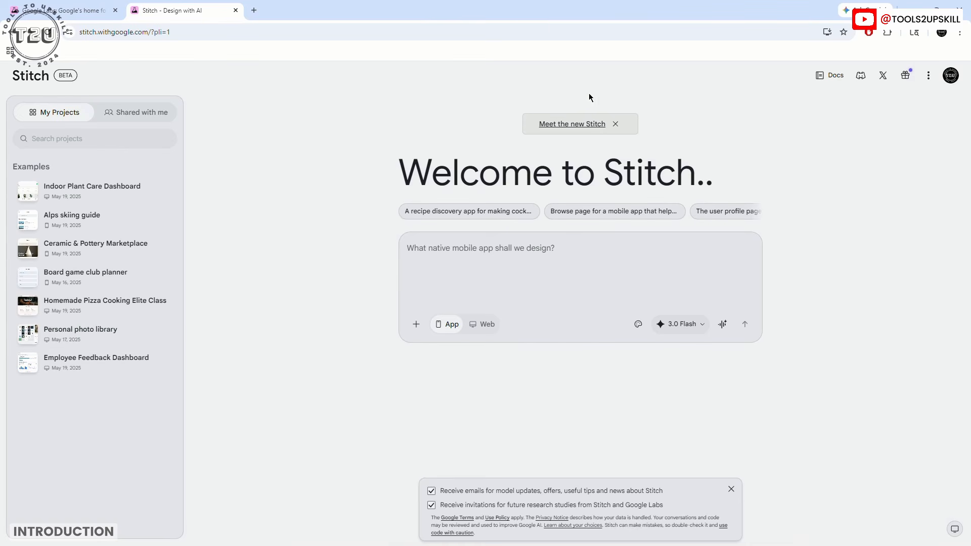
# - Dismiss the announcement about the new Stitch and close the notice on update emails and research invitations
pyautogui.click(616, 125)
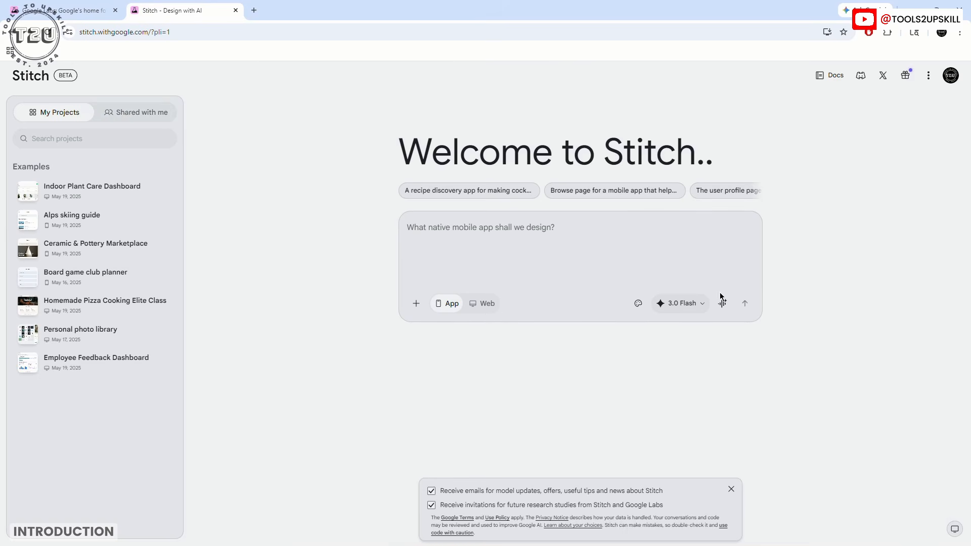
pyautogui.click(431, 490)
pyautogui.click(431, 505)
pyautogui.click(432, 506)
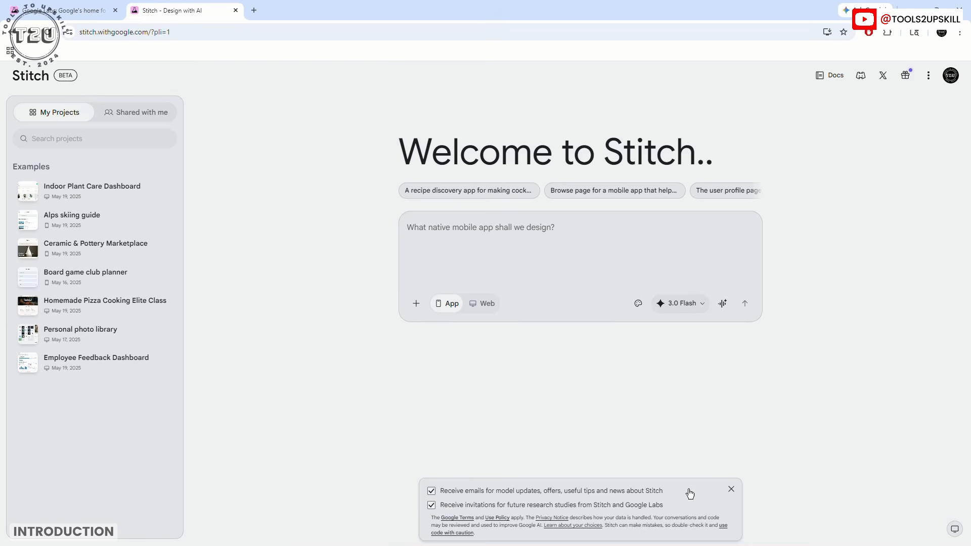
pyautogui.click(731, 491)
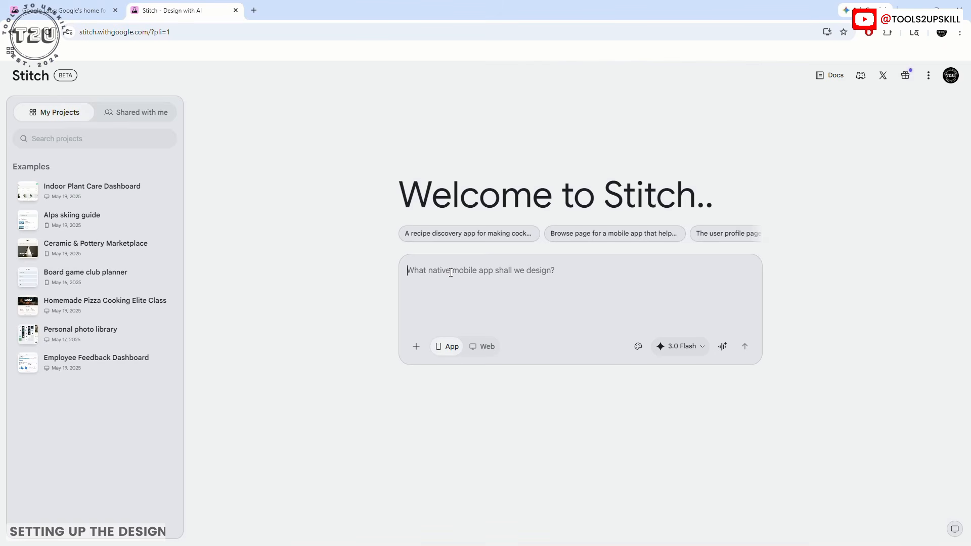
# - Enter a prompt for a minimalist tea store product detail page with neutral colors, black buttons, soft elegant fonts and a high-quality macro tea-leaf image placeholder
pyautogui.write('A product detail page for a minimalist tea store. Neutral colors, black buttons, and soft, elegant fonts. Include a high-quality macro image placeholder for the tea leaves')
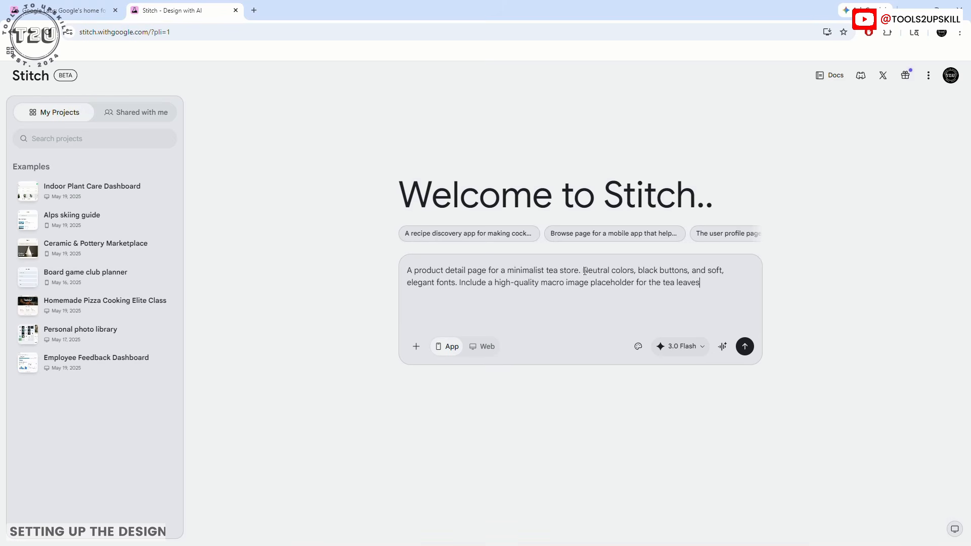
pyautogui.moveTo(582, 271); pyautogui.dragTo(460, 292)
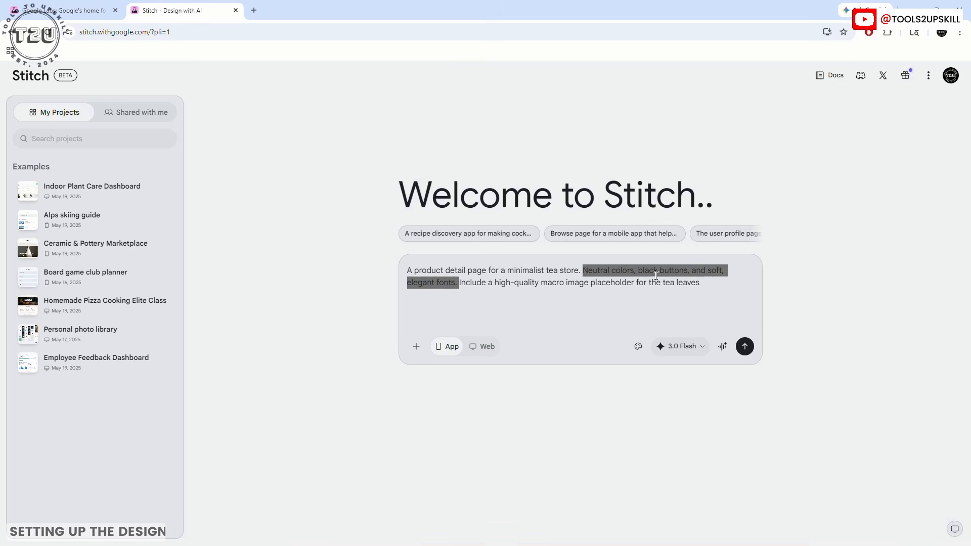
pyautogui.click(705, 284)
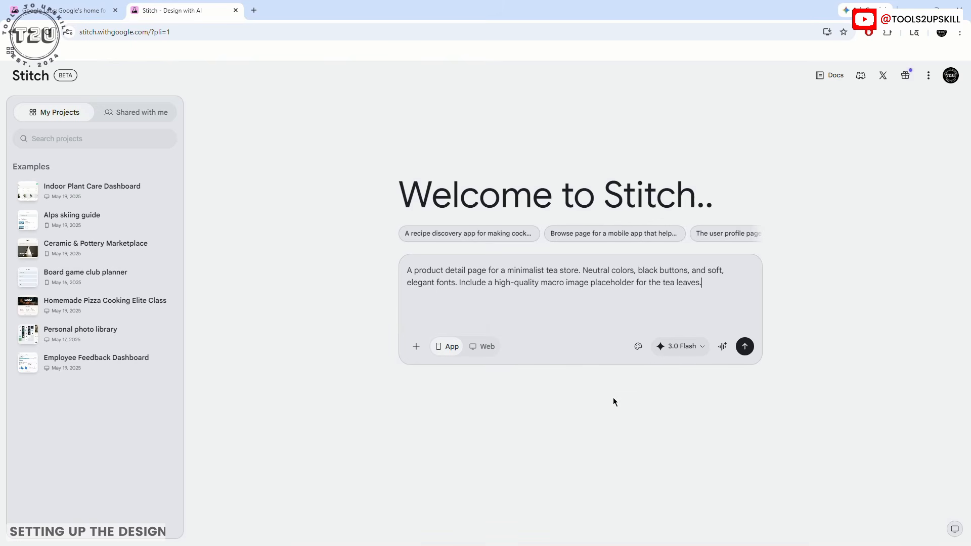
# - Apply the Alexandria design system preset and look through the other available presets
pyautogui.click(638, 349)
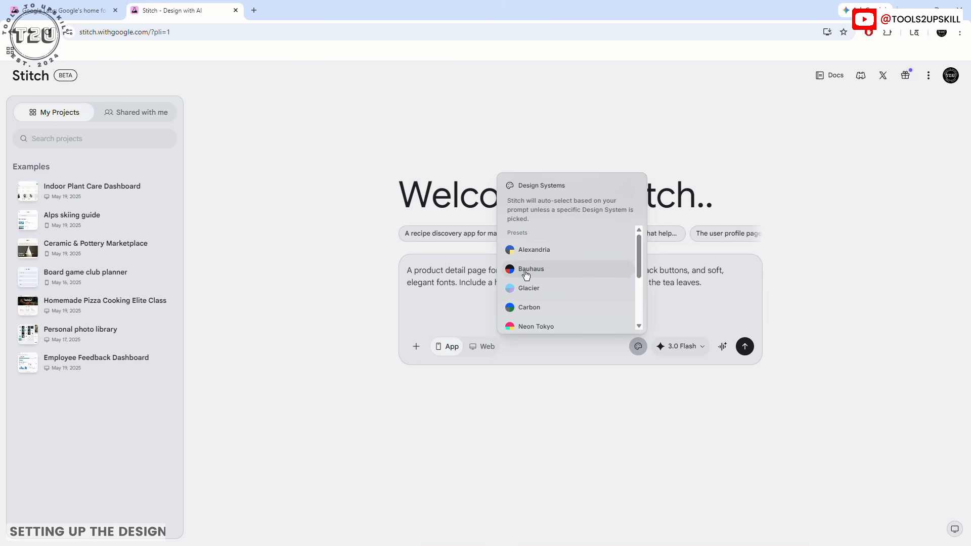
pyautogui.click(531, 251)
pyautogui.click(640, 347)
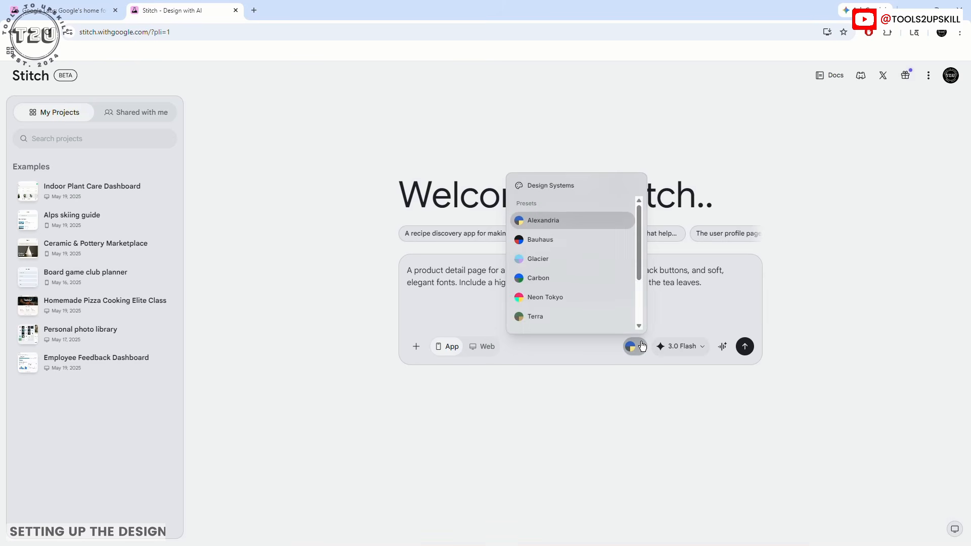
pyautogui.scroll(-2, 642, 299)
pyautogui.scroll(-1, 635, 303)
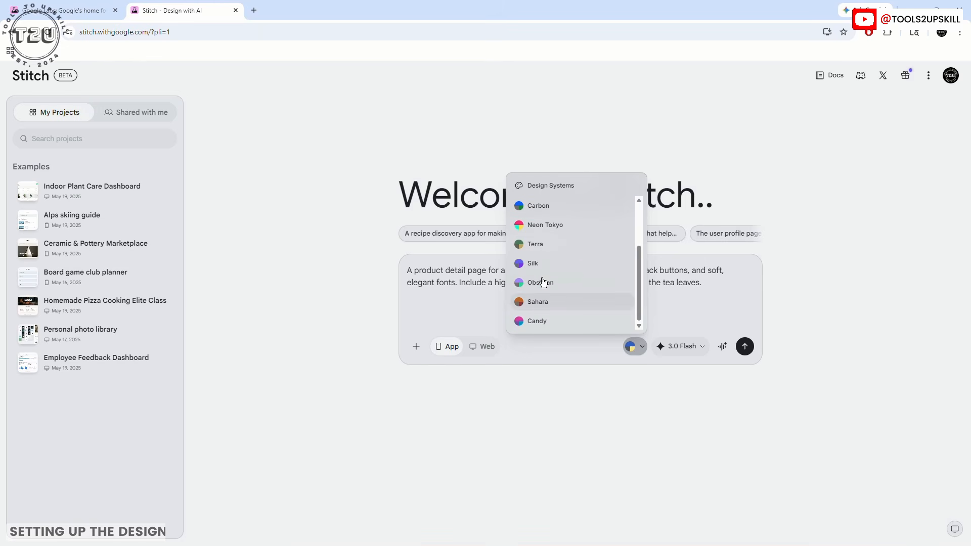
pyautogui.scroll(3, 556, 281)
pyautogui.scroll(-3, 538, 304)
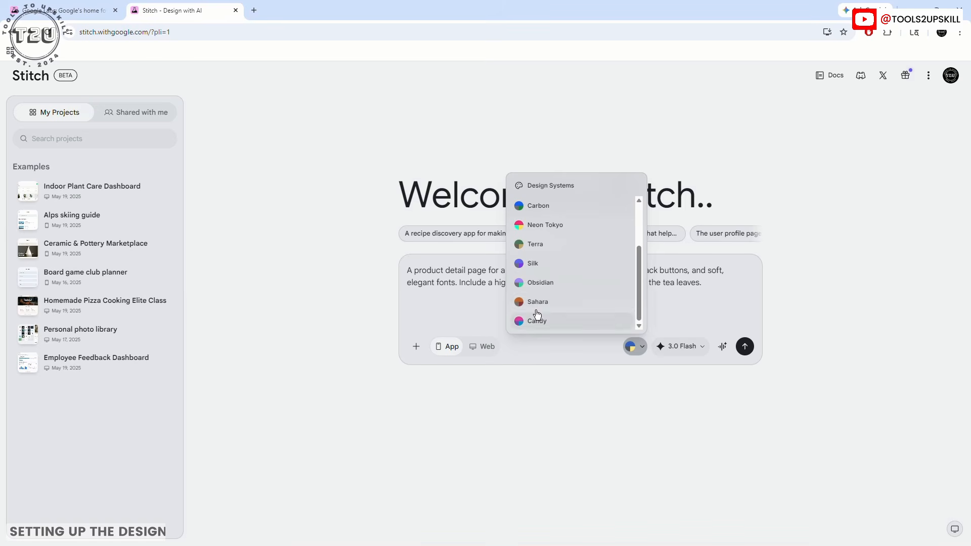
# - Switch the design system preset to Sahara and browse the rest of the preset list
pyautogui.click(537, 304)
pyautogui.click(638, 345)
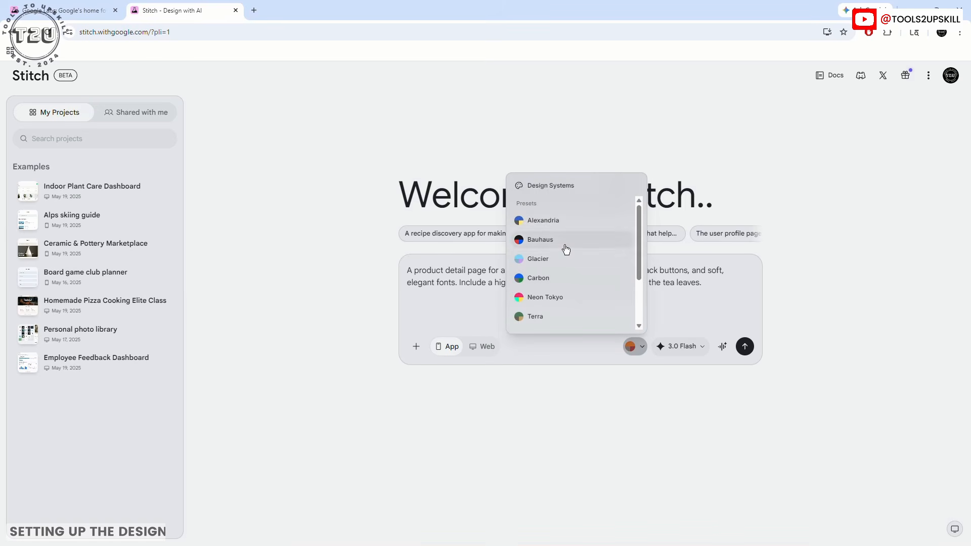
pyautogui.scroll(-3, 571, 286)
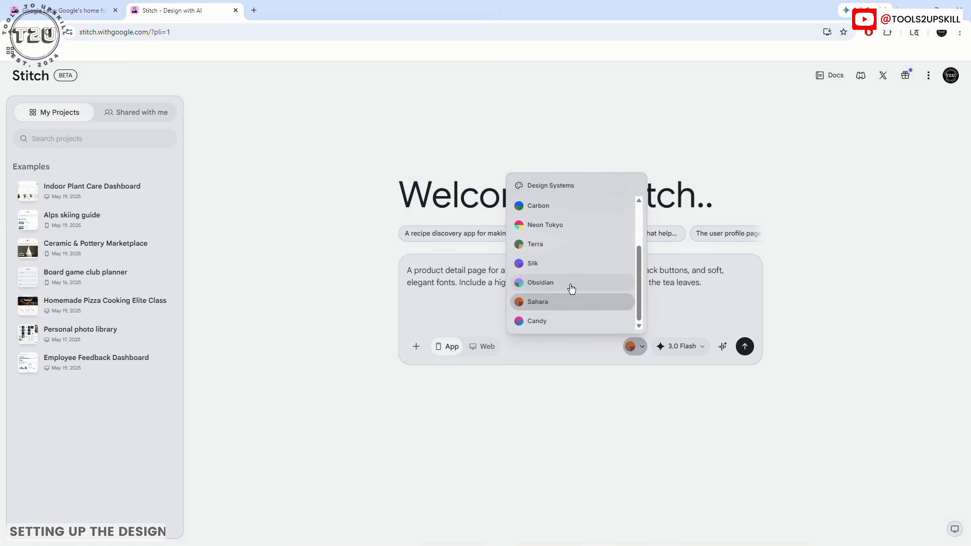
pyautogui.scroll(3, 562, 268)
pyautogui.scroll(-3, 567, 286)
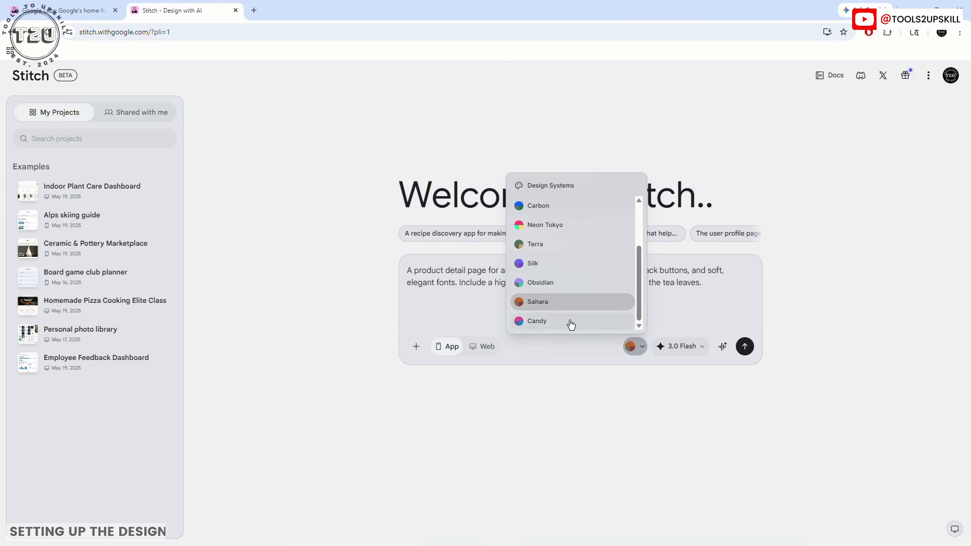
pyautogui.click(590, 425)
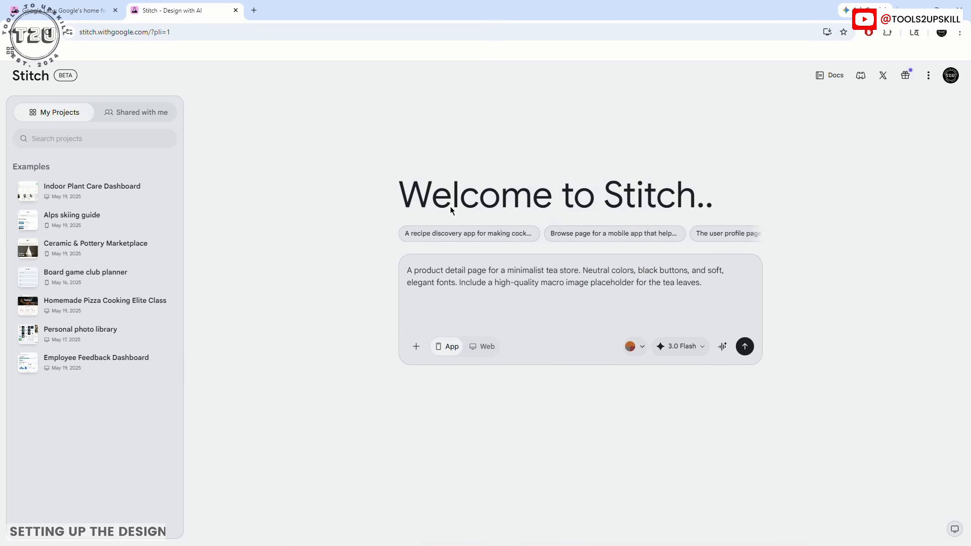
# - Clear the chosen design system preset by reloading the page, keeping the same tea store prompt
pyautogui.moveTo(703, 284); pyautogui.dragTo(383, 273)
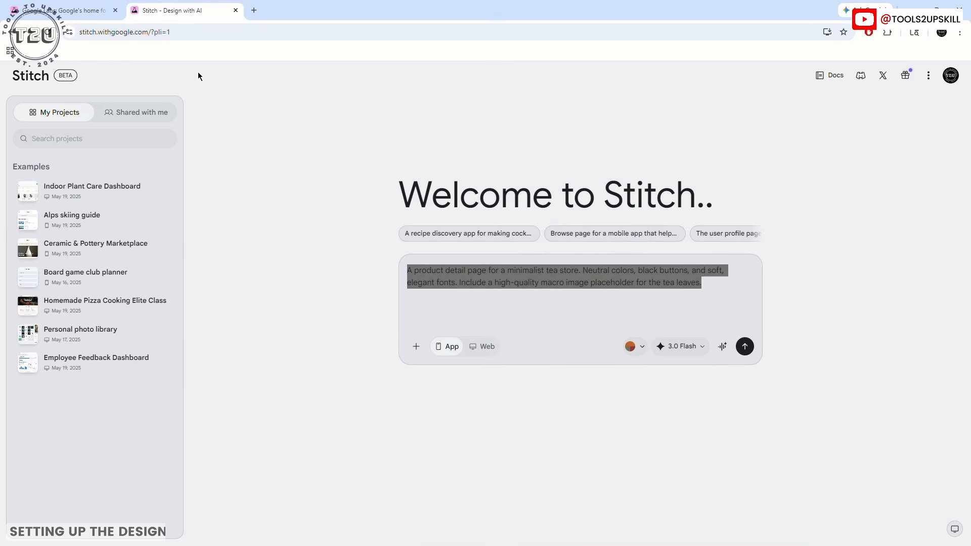
pyautogui.click(48, 32)
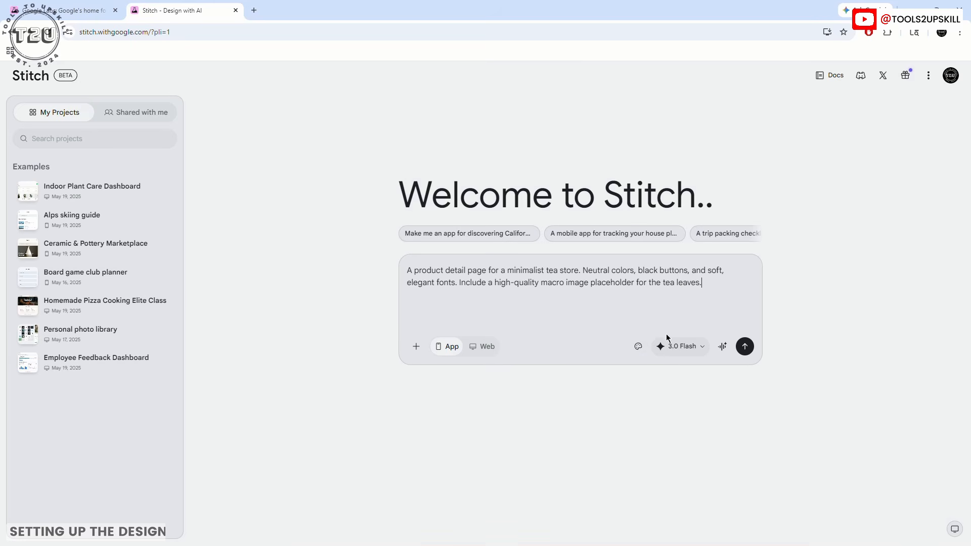
# - Review the available models, choose 3 Flash and generate the mobile app design from the prompt
pyautogui.click(691, 349)
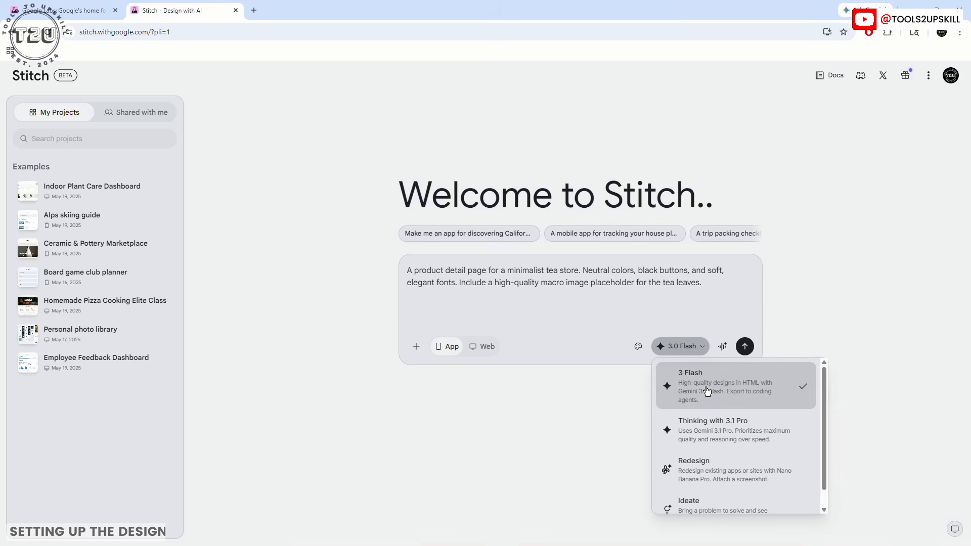
pyautogui.scroll(-1, 823, 401)
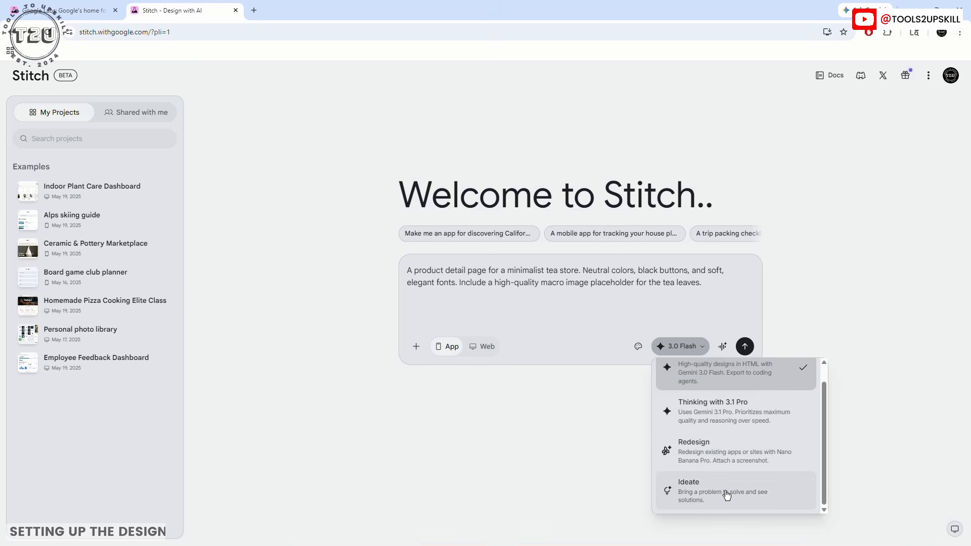
pyautogui.scroll(1, 704, 423)
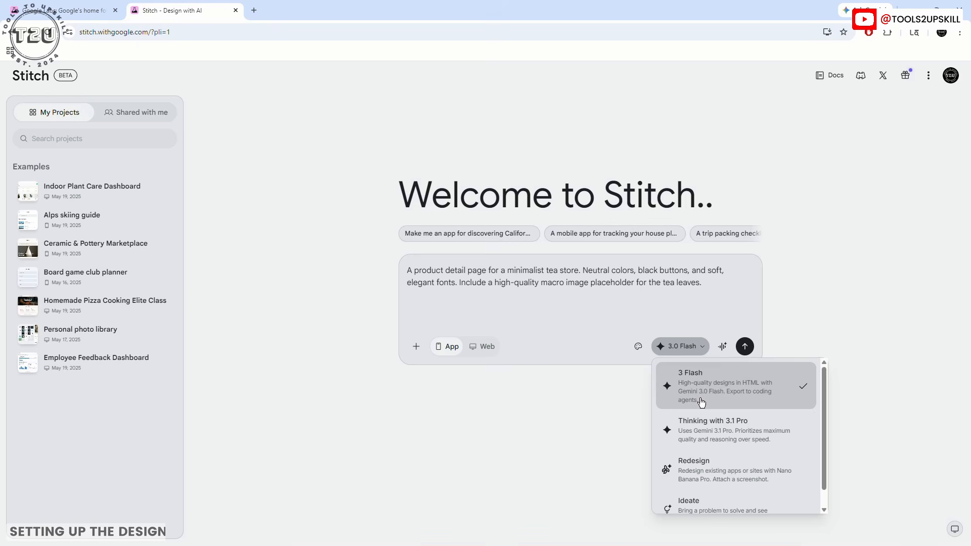
pyautogui.click(694, 386)
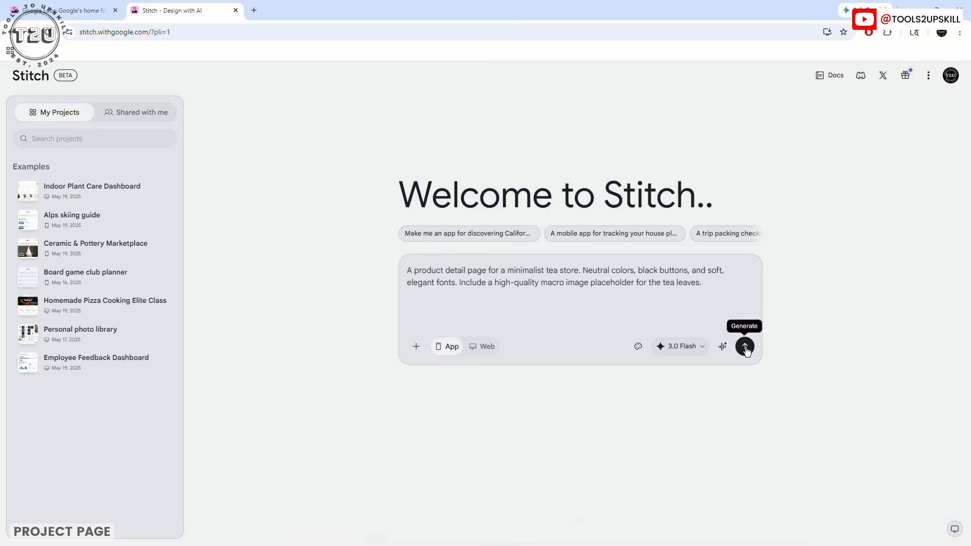
pyautogui.click(743, 345)
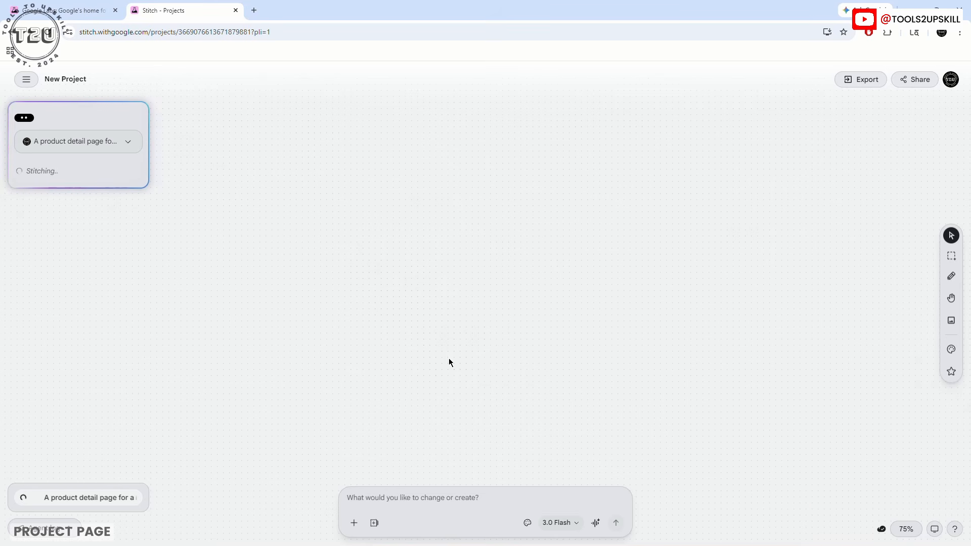
# - Read the full submitted prompt and the agent's design plan in the project's conversation log
pyautogui.click(127, 143)
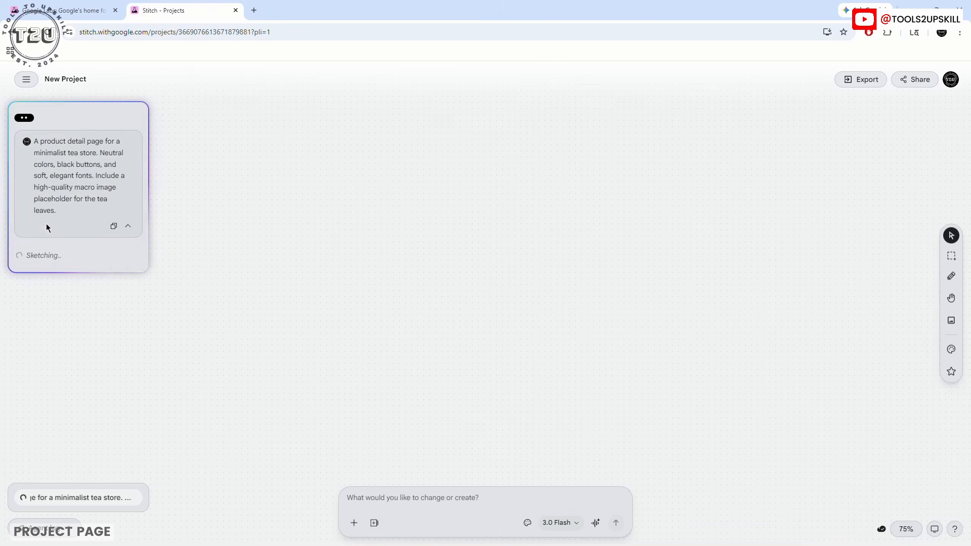
pyautogui.click(126, 226)
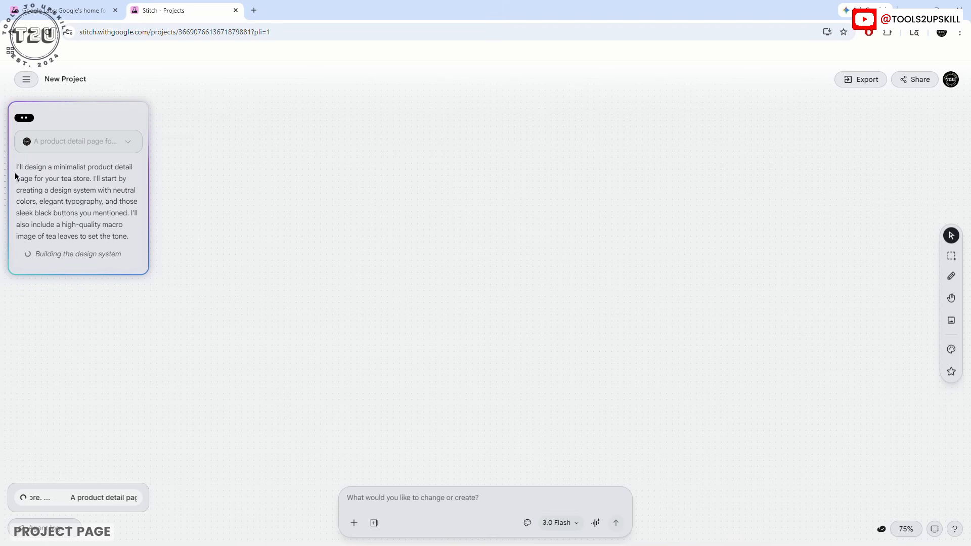
pyautogui.moveTo(17, 166); pyautogui.dragTo(126, 231)
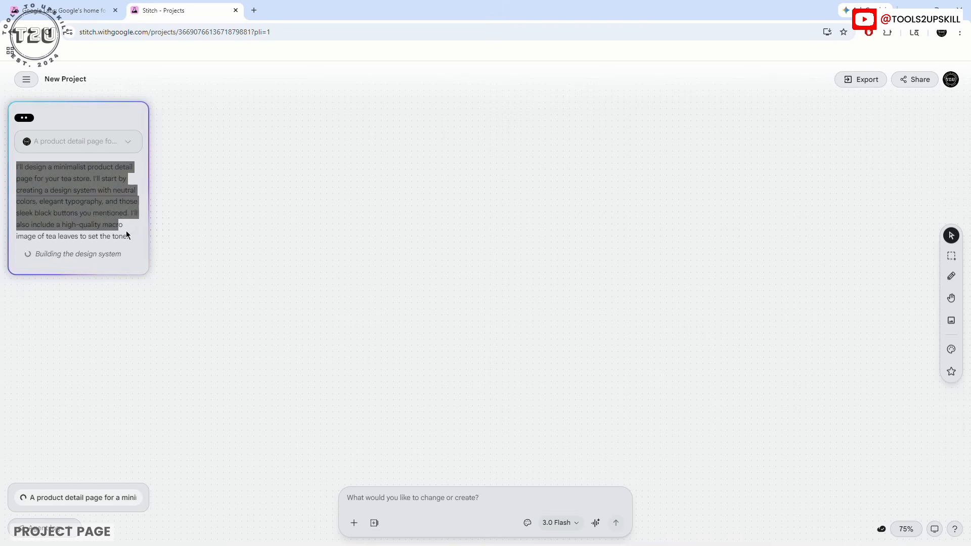
pyautogui.click(135, 226)
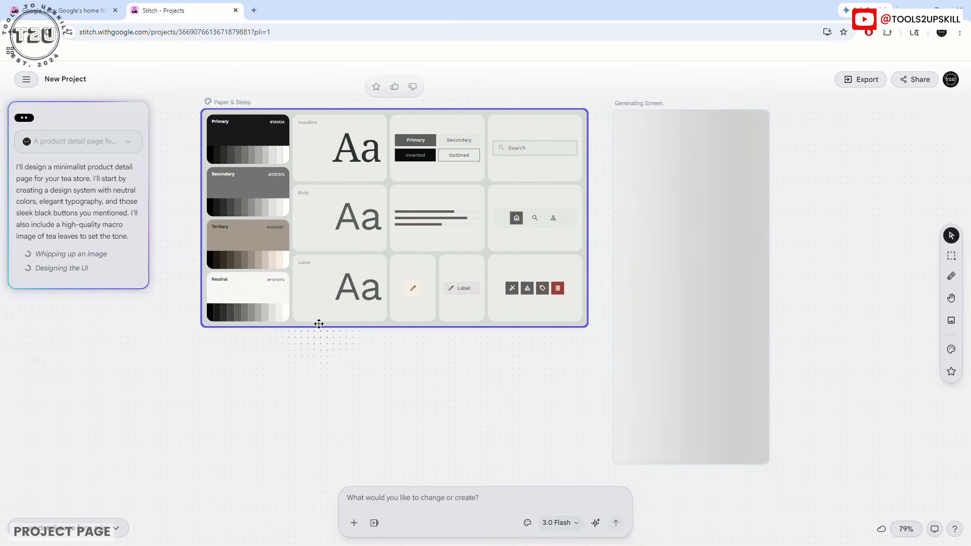
# - Examine the generated design system board with its colors, fonts and components, and view its modification options
pyautogui.click(526, 289)
pyautogui.click(657, 111)
pyautogui.click(400, 398)
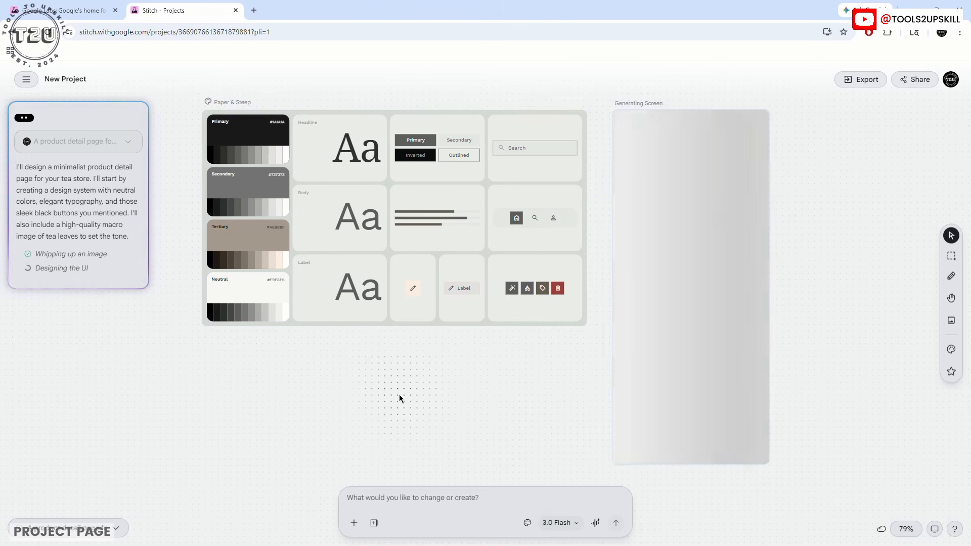
pyautogui.click(512, 292)
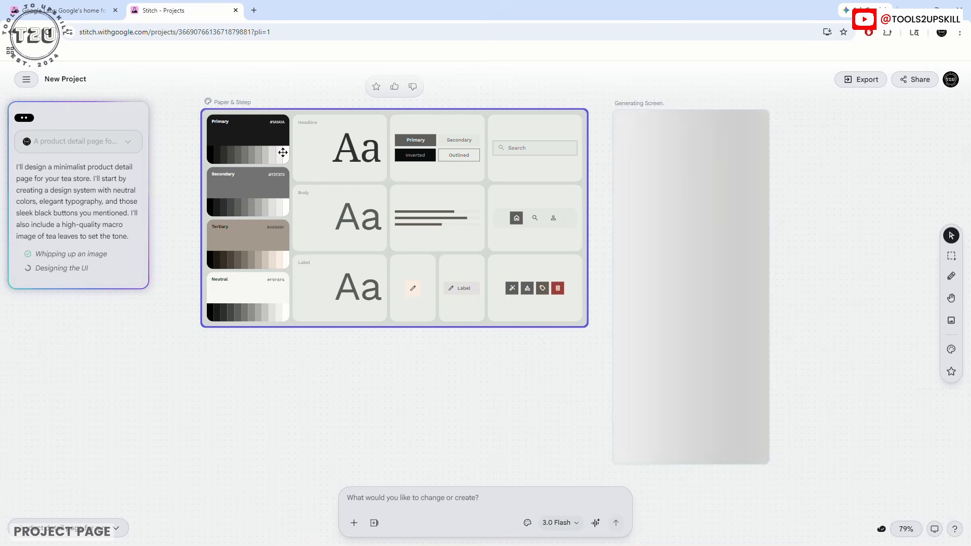
pyautogui.click(228, 100)
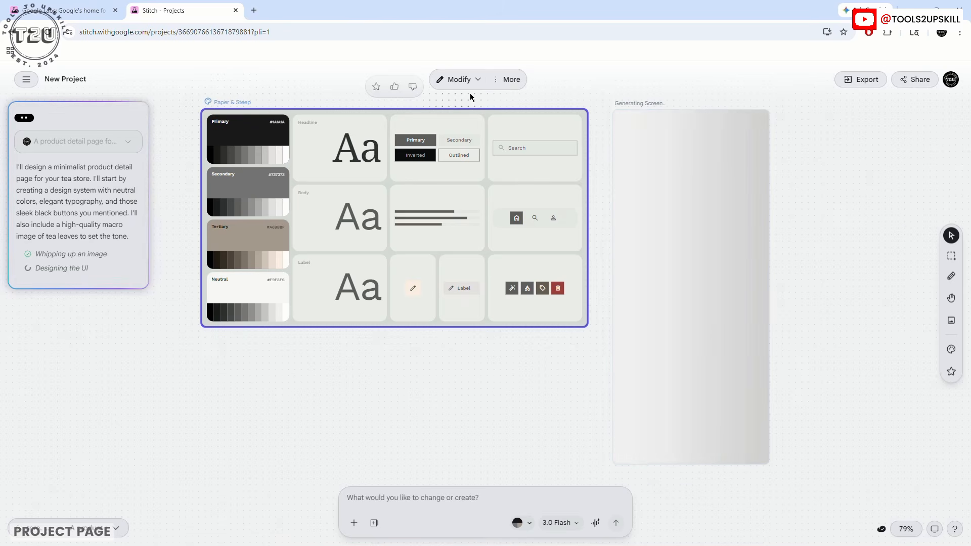
pyautogui.click(478, 81)
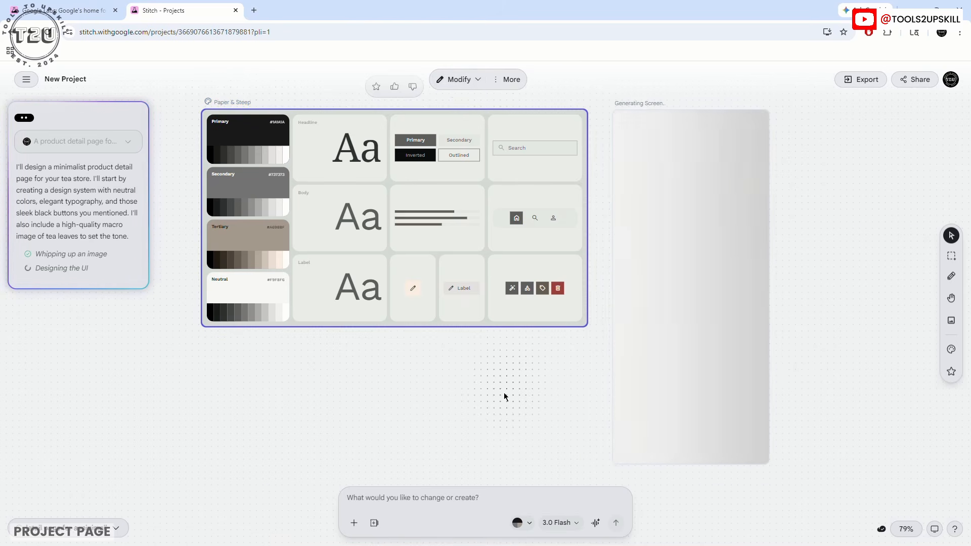
# - Examine the generated Ceremony Matcha product page from its header down to the footer and add-to-cart area
pyautogui.click(705, 125)
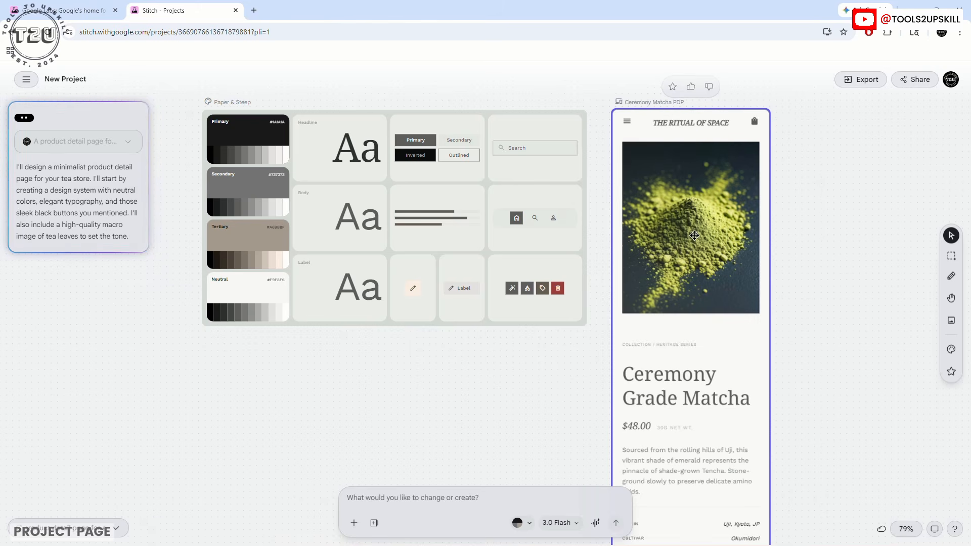
pyautogui.scroll(-5, 699, 294)
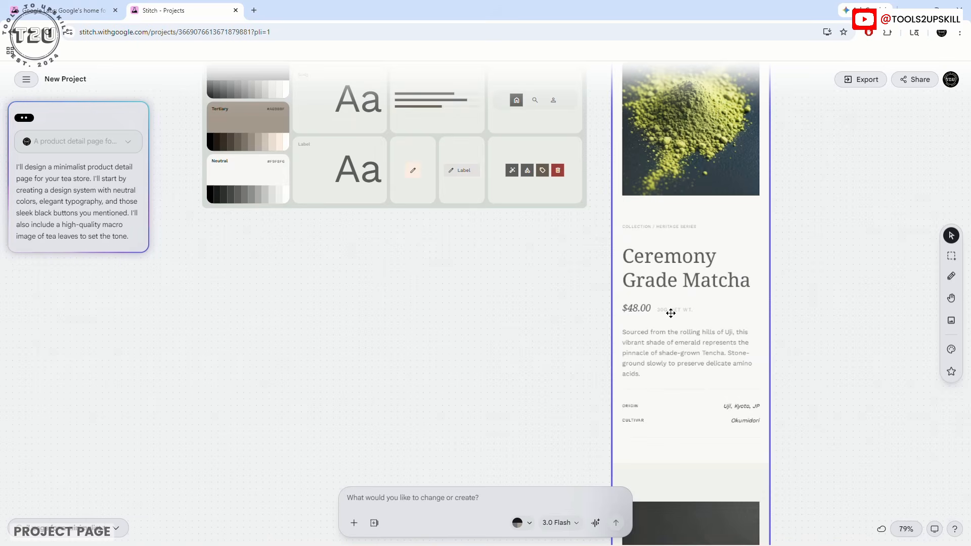
pyautogui.scroll(-10, 701, 307)
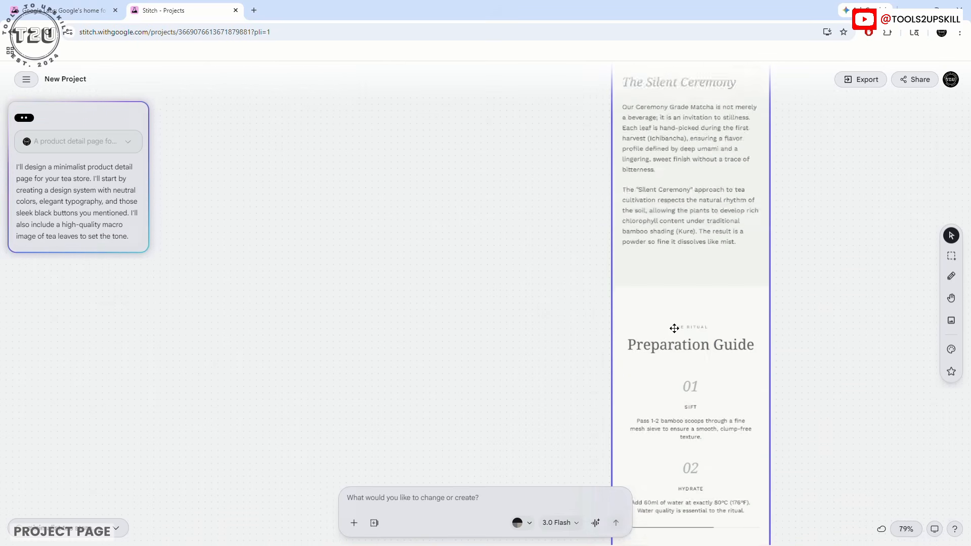
pyautogui.scroll(5, 706, 192)
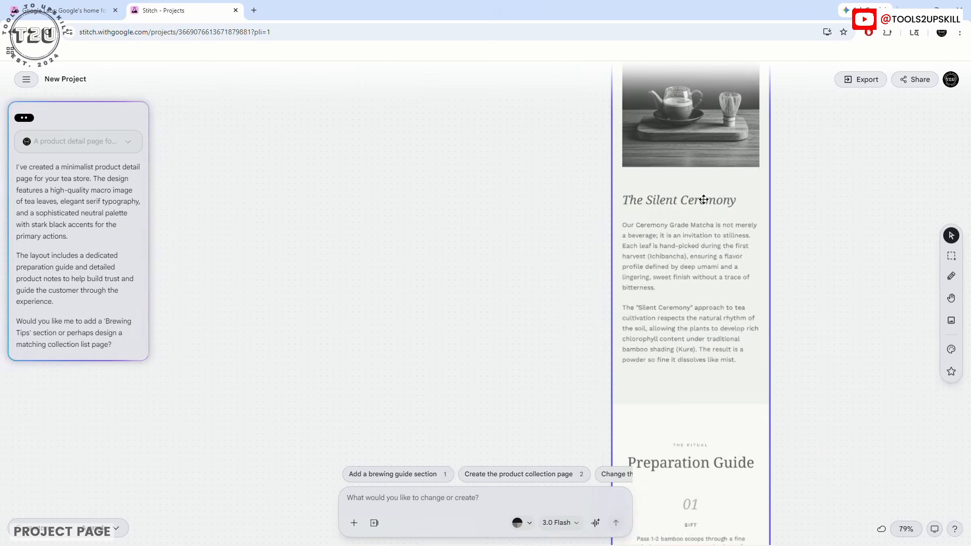
pyautogui.scroll(2, 675, 202)
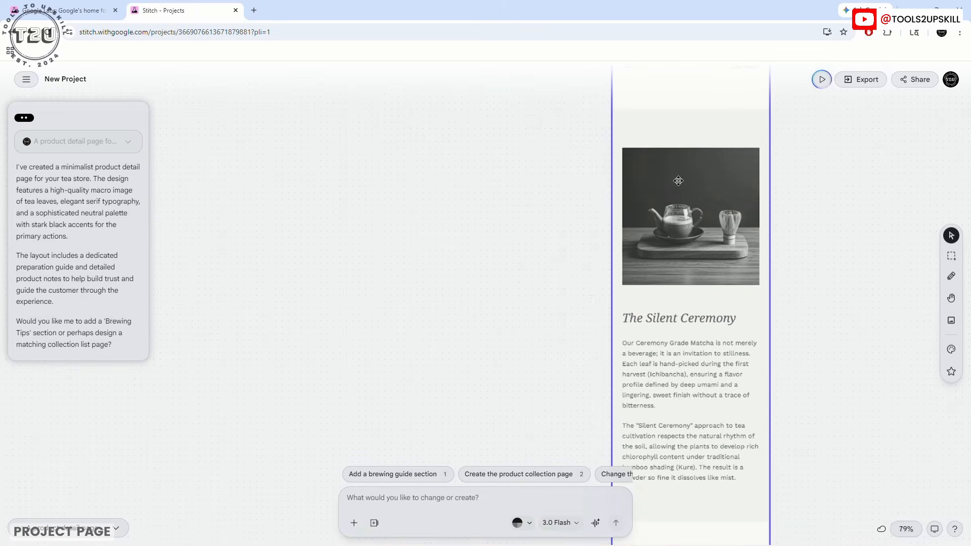
pyautogui.scroll(-12, 671, 286)
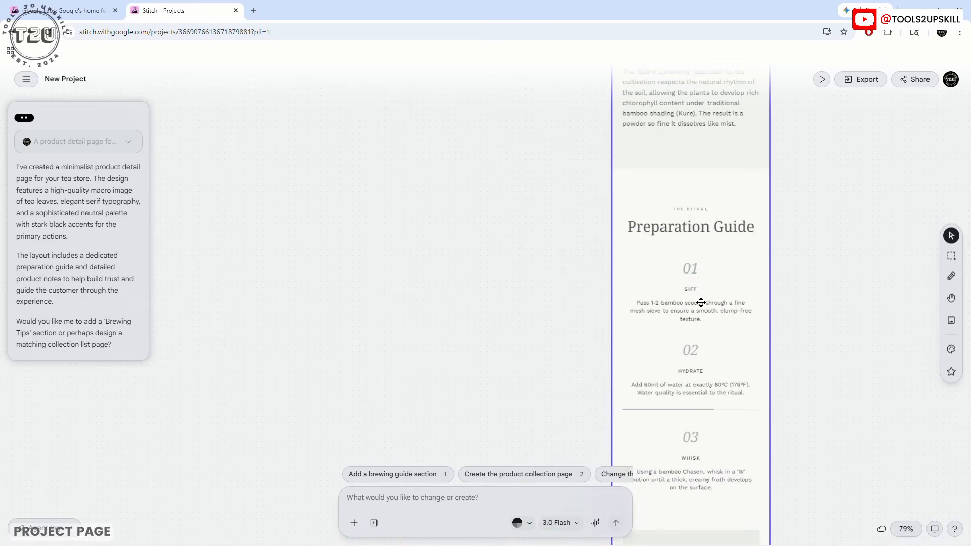
pyautogui.scroll(-2, 699, 336)
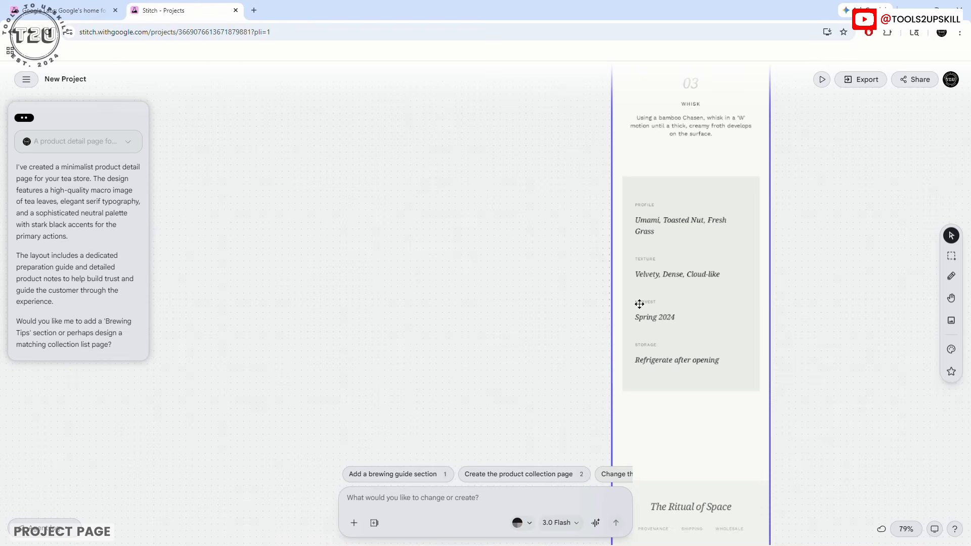
pyautogui.scroll(-2, 666, 354)
pyautogui.scroll(-2, 671, 246)
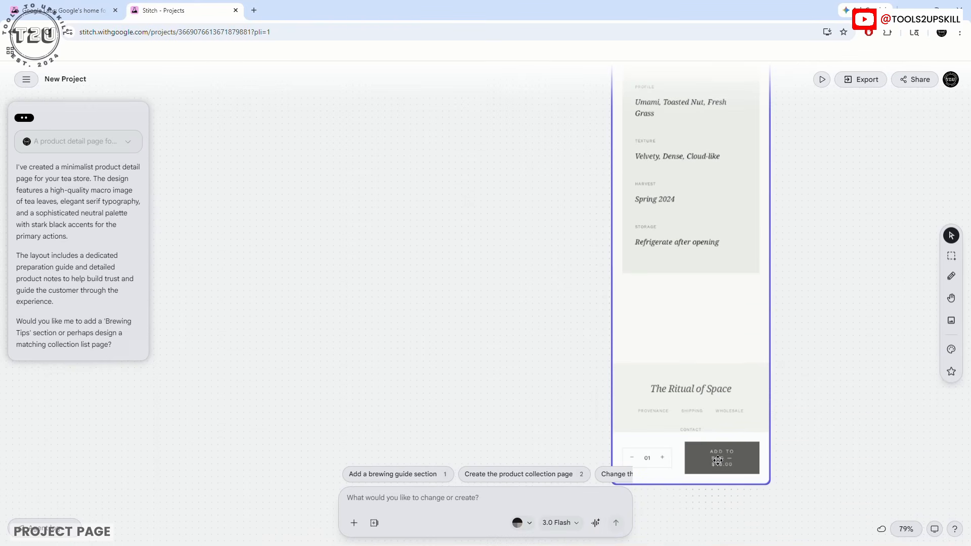
pyautogui.scroll(15, 704, 415)
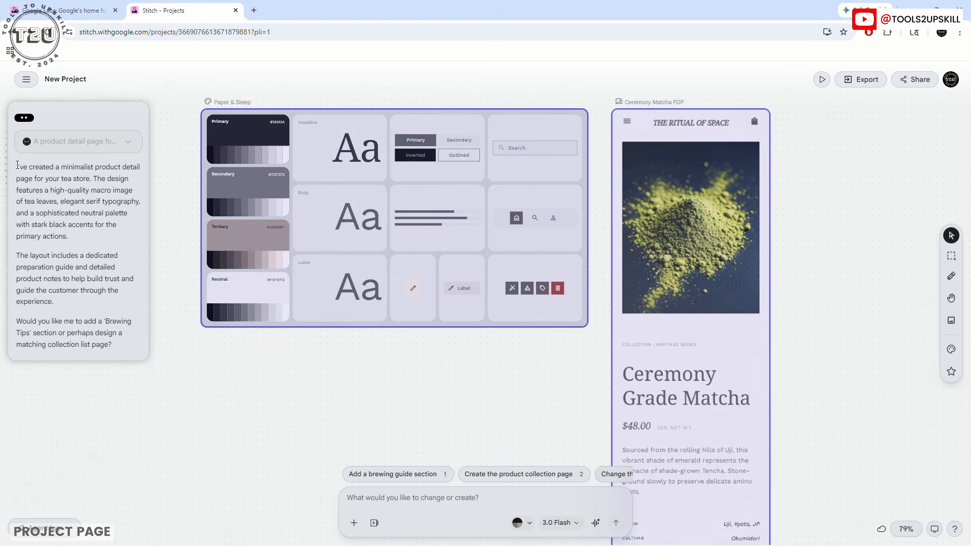
# - Read the agent's summary of the finished design and its follow-up question about further additions
pyautogui.moveTo(20, 172); pyautogui.dragTo(118, 354)
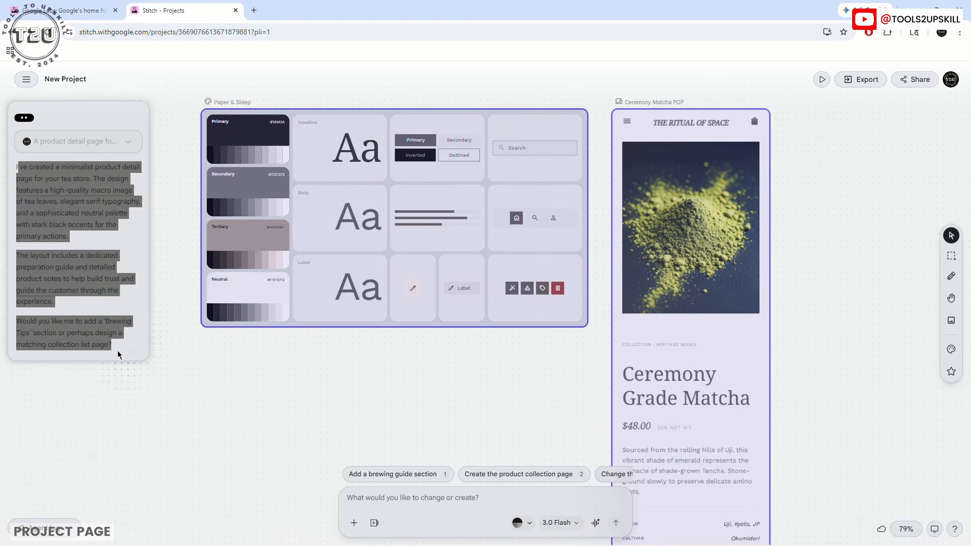
pyautogui.click(38, 324)
pyautogui.moveTo(17, 322); pyautogui.dragTo(131, 354)
pyautogui.click(218, 368)
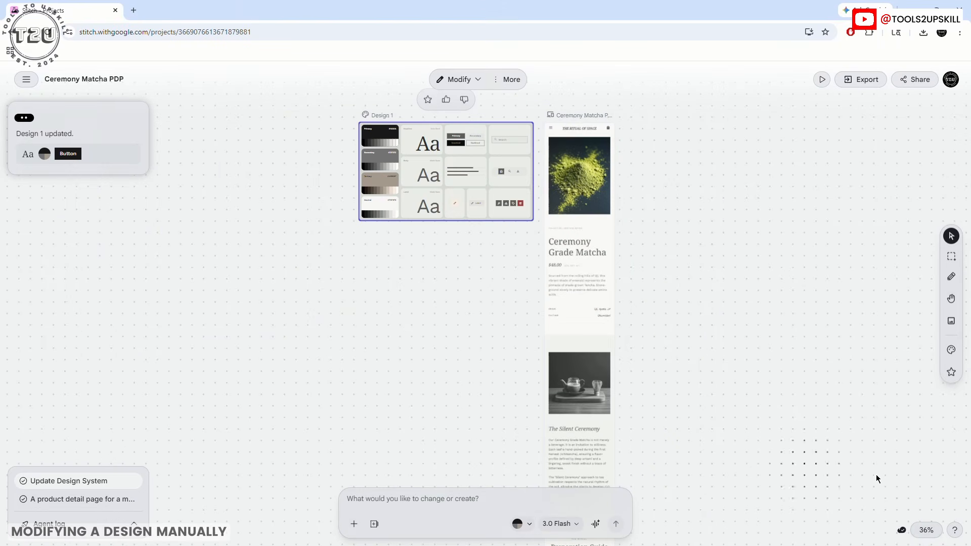
# - Try out zooming the canvas in and out around the design system board and the product page
pyautogui.click(926, 530)
pyautogui.click(901, 447)
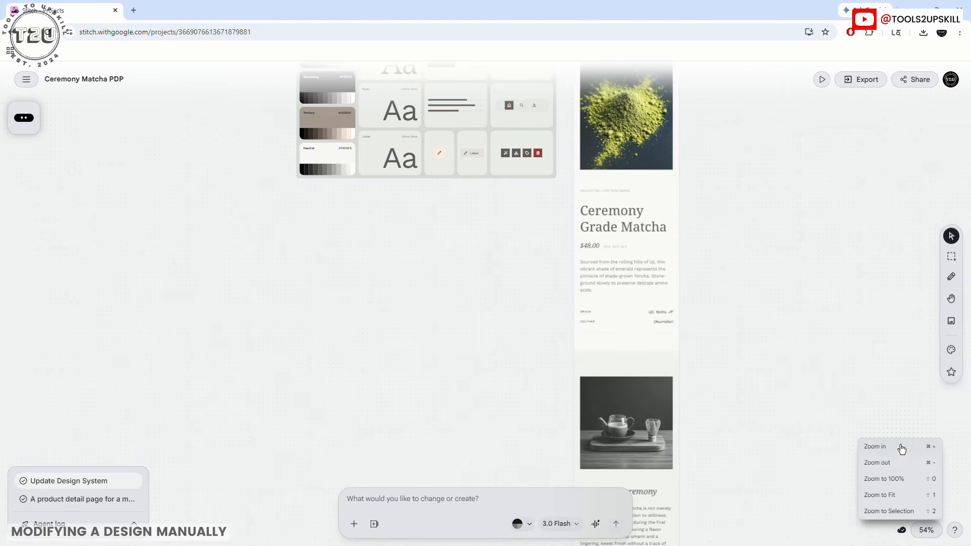
pyautogui.click(896, 463)
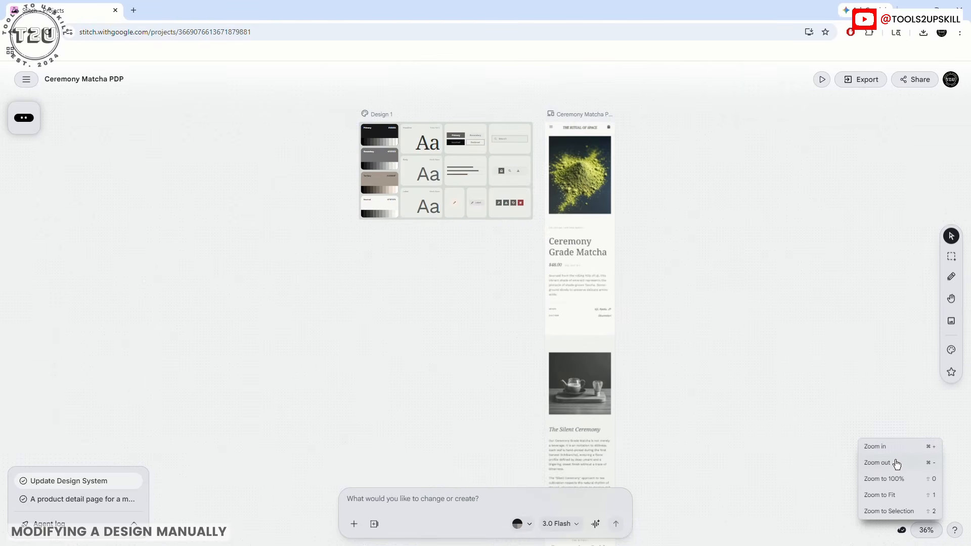
pyautogui.click(679, 264)
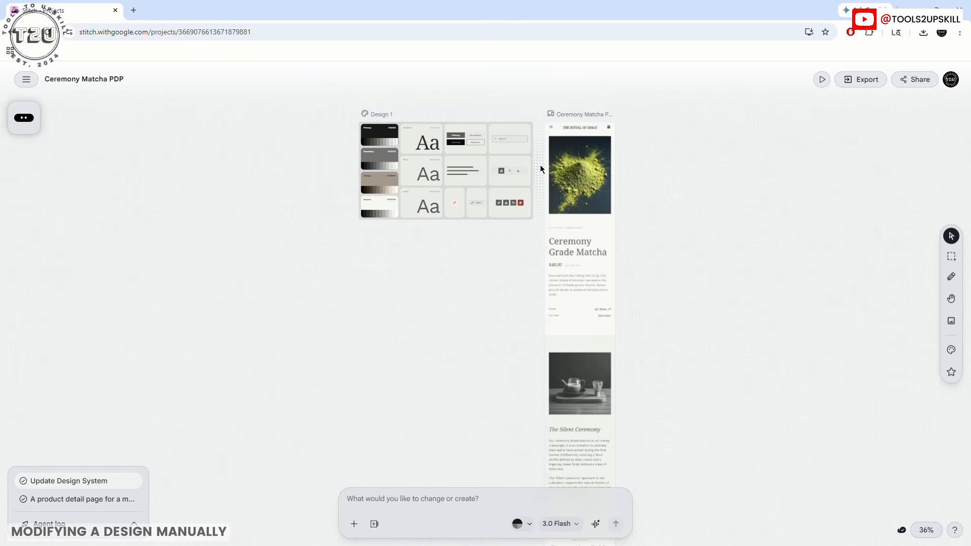
pyautogui.scroll(5, 540, 168)
pyautogui.scroll(3, 528, 212)
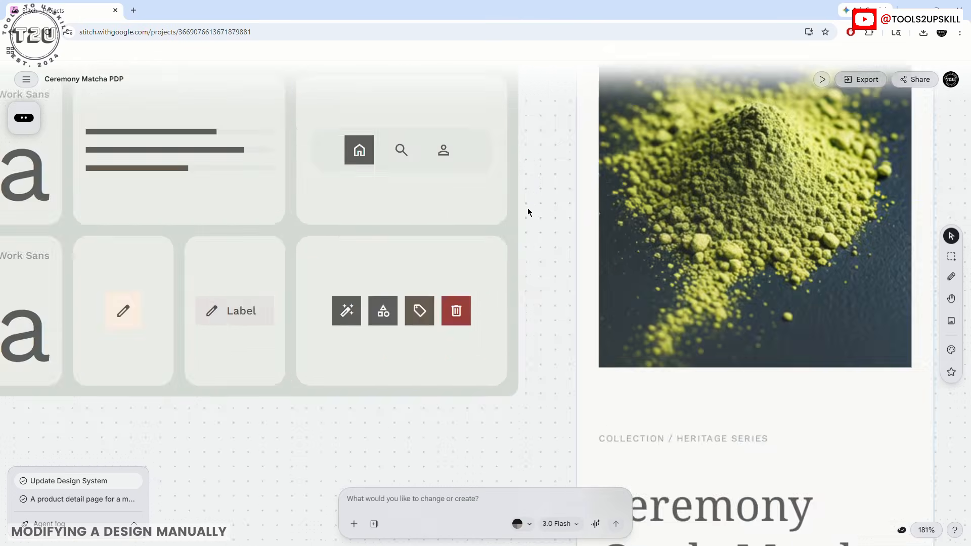
pyautogui.scroll(-8, 526, 211)
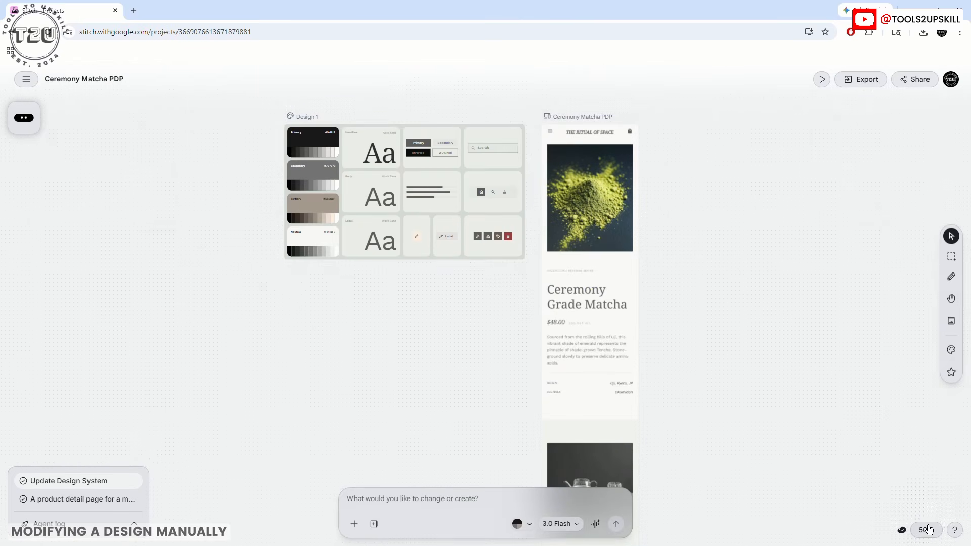
# - Select the Design 1 board and compare the canvas fitted to all content with the view zoomed to the selection
pyautogui.click(332, 150)
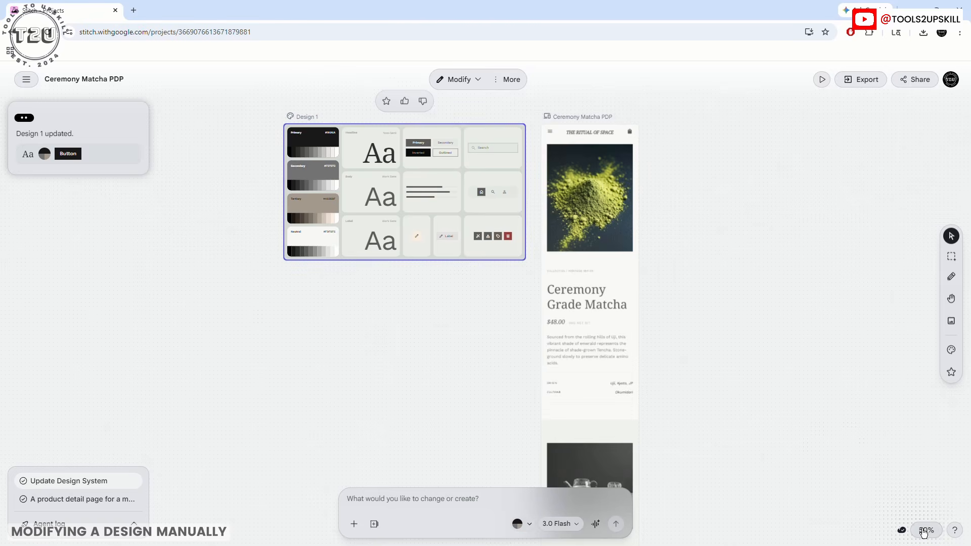
pyautogui.click(925, 531)
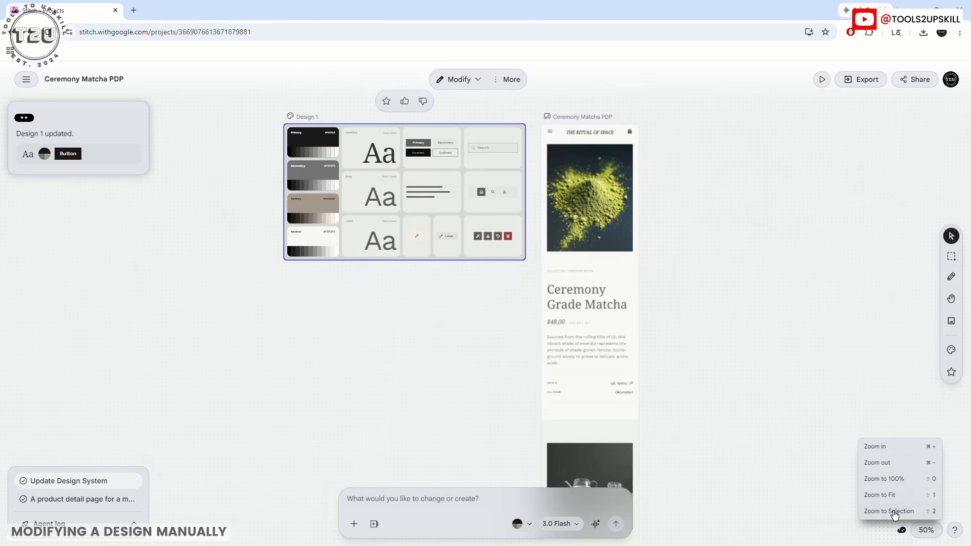
pyautogui.click(893, 511)
pyautogui.click(892, 495)
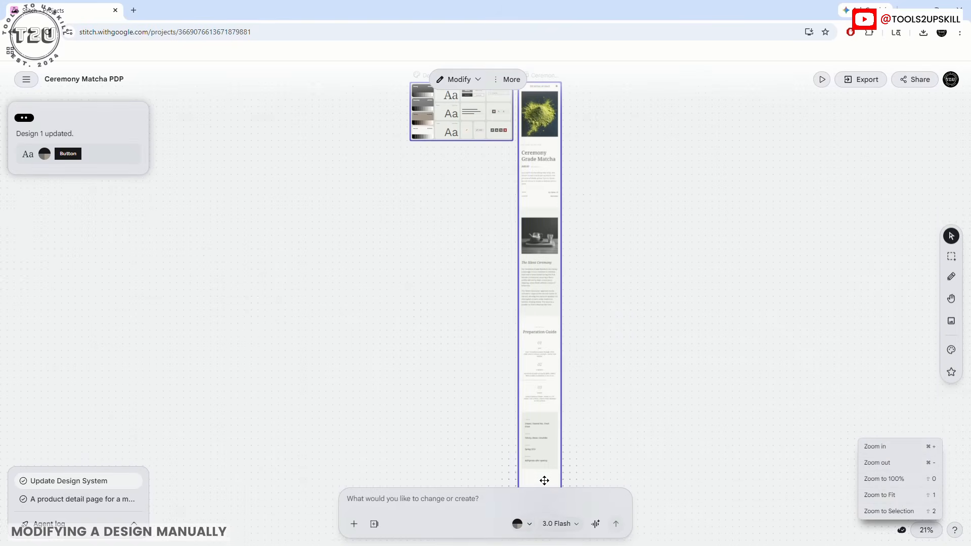
pyautogui.click(887, 512)
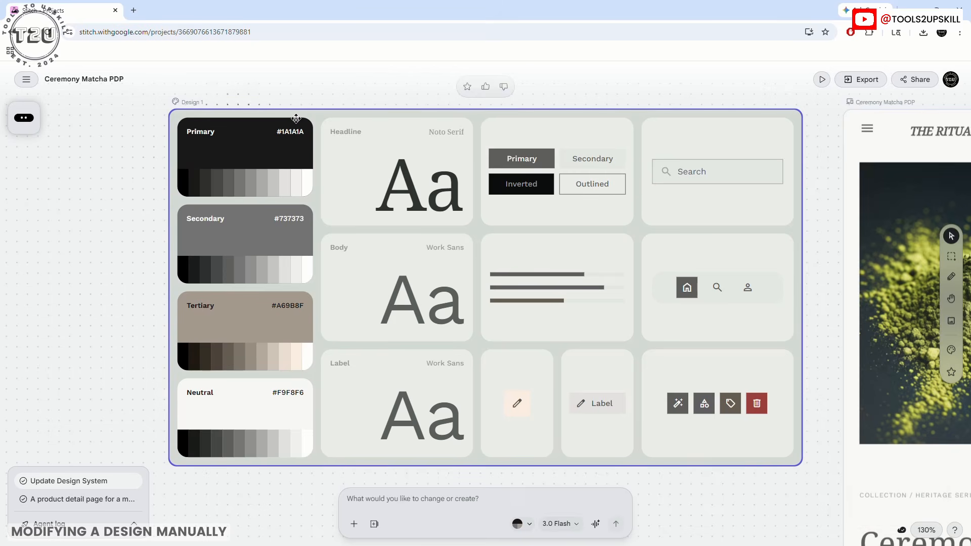
# - Open the Design 1 design system's theme settings for editing
pyautogui.click(445, 116)
pyautogui.click(483, 82)
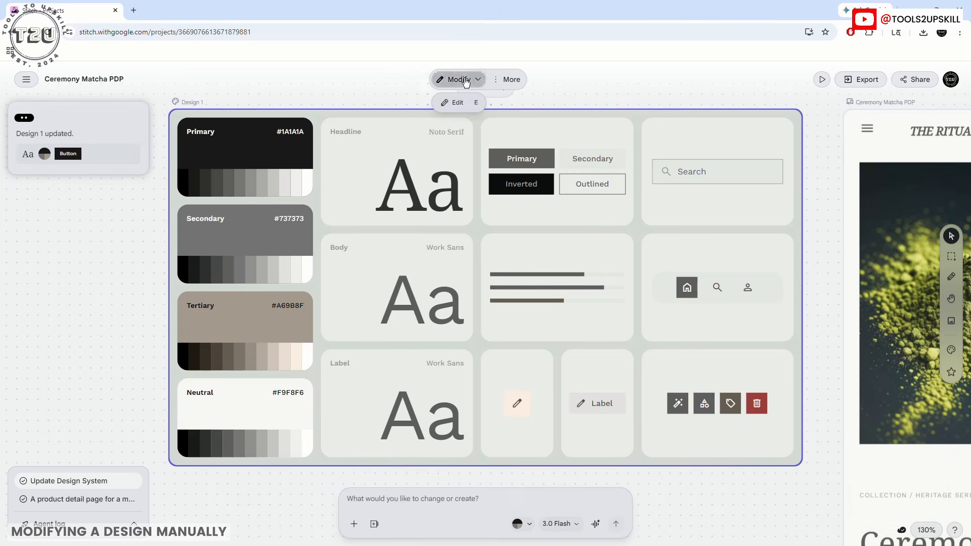
pyautogui.click(460, 104)
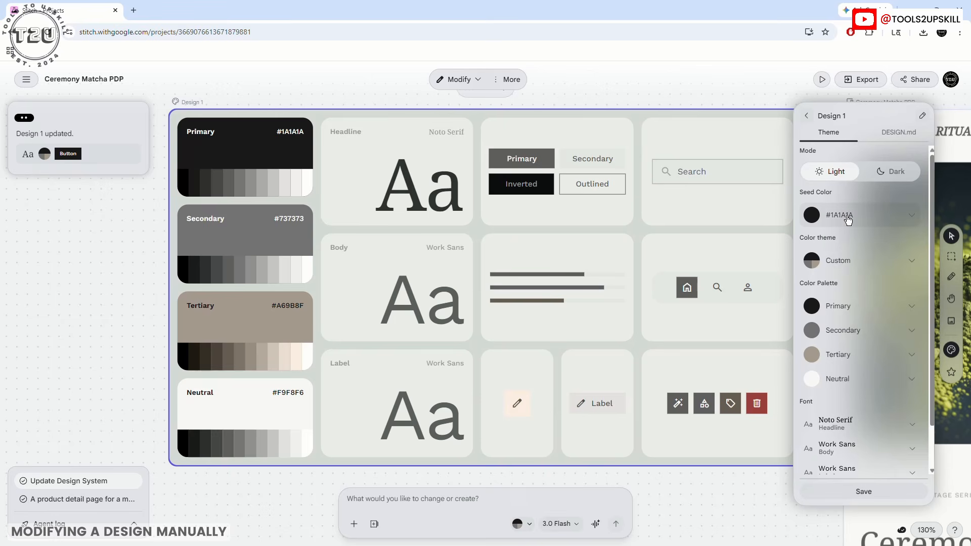
# - Try #020202 as the theme's seed color and view the available color themes
pyautogui.click(872, 219)
pyautogui.moveTo(859, 253); pyautogui.dragTo(812, 316)
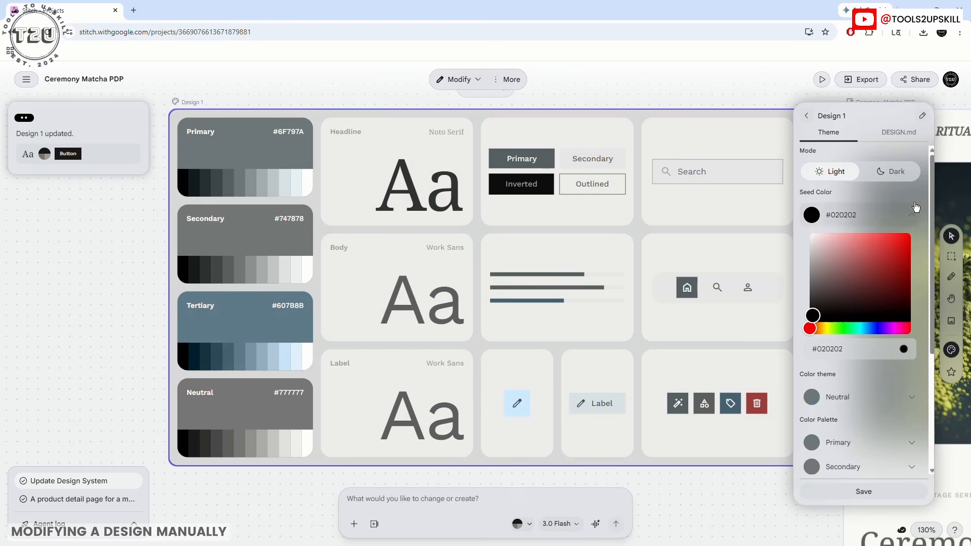
pyautogui.click(891, 218)
pyautogui.click(857, 268)
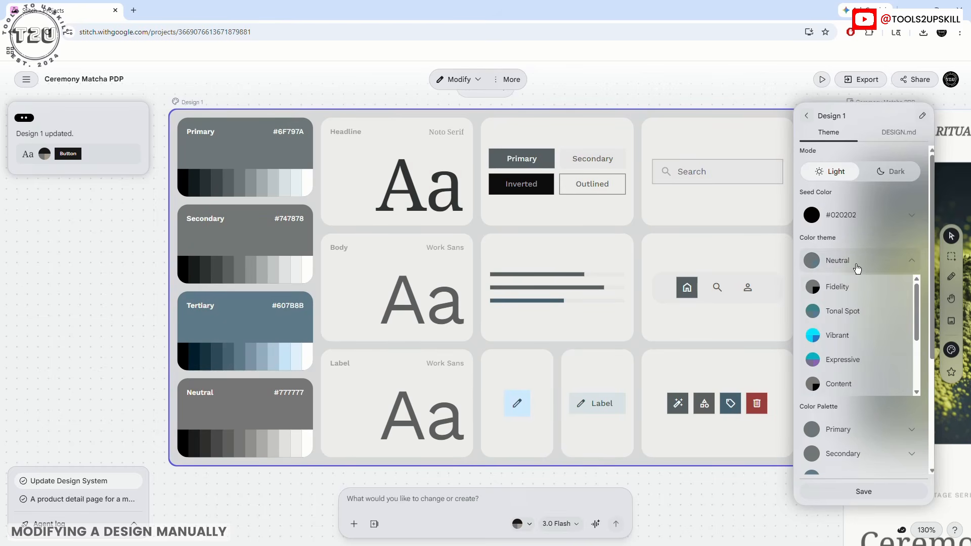
# - View the prompt's design system choices and the primary color settings, and return to the design systems list without saving
pyautogui.click(521, 524)
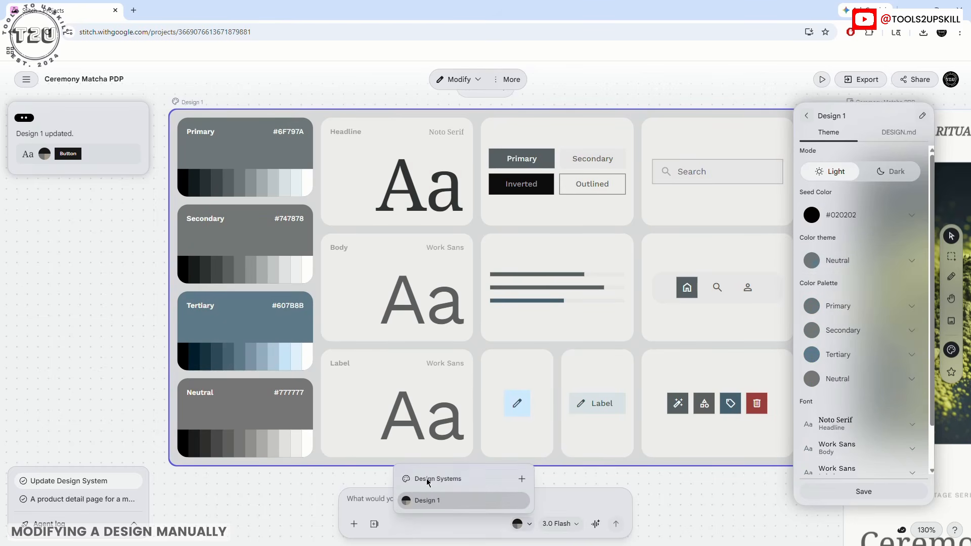
pyautogui.click(516, 528)
pyautogui.click(864, 309)
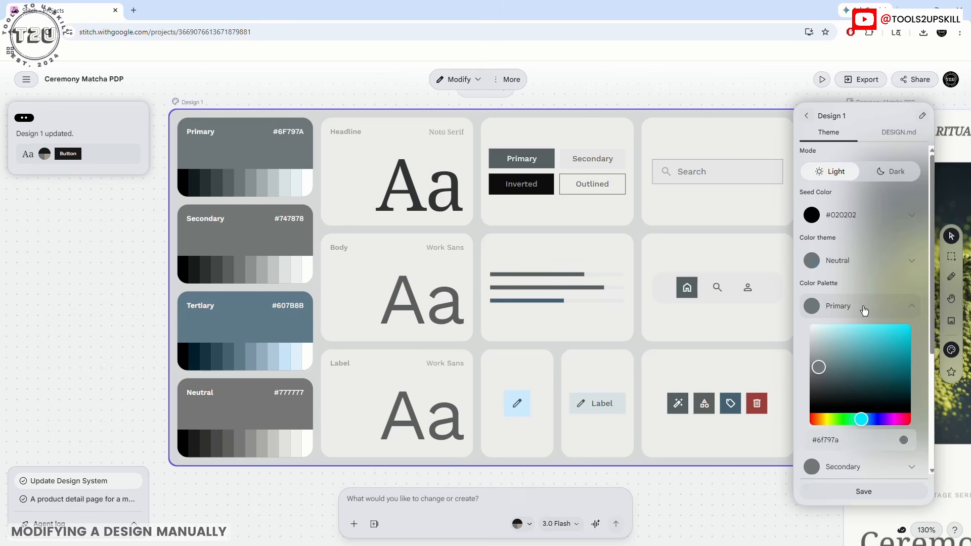
pyautogui.click(854, 310)
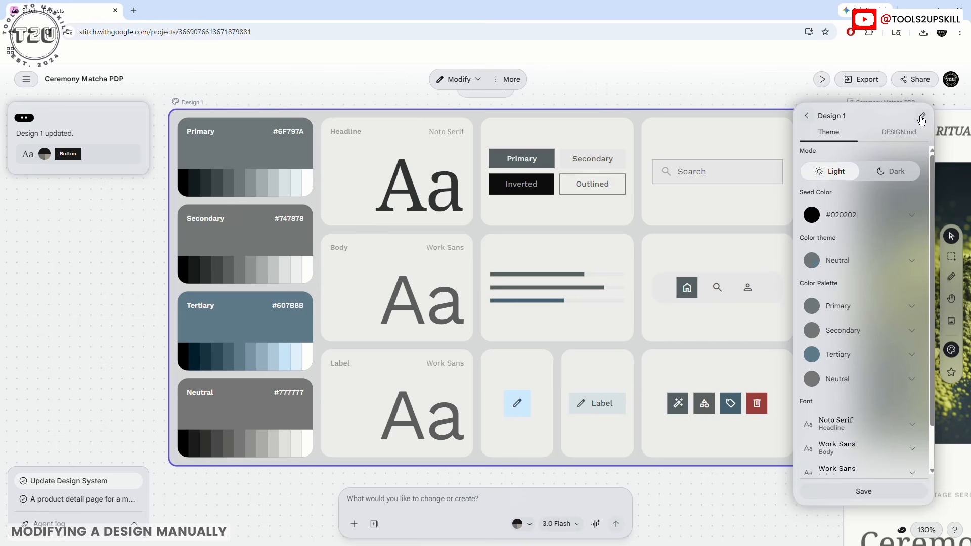
pyautogui.moveTo(857, 116); pyautogui.dragTo(794, 119)
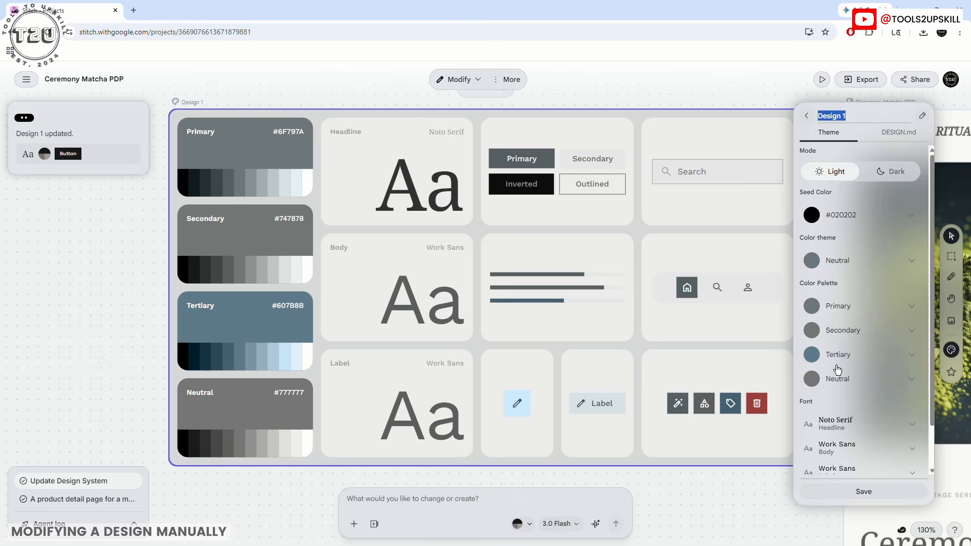
pyautogui.click(807, 118)
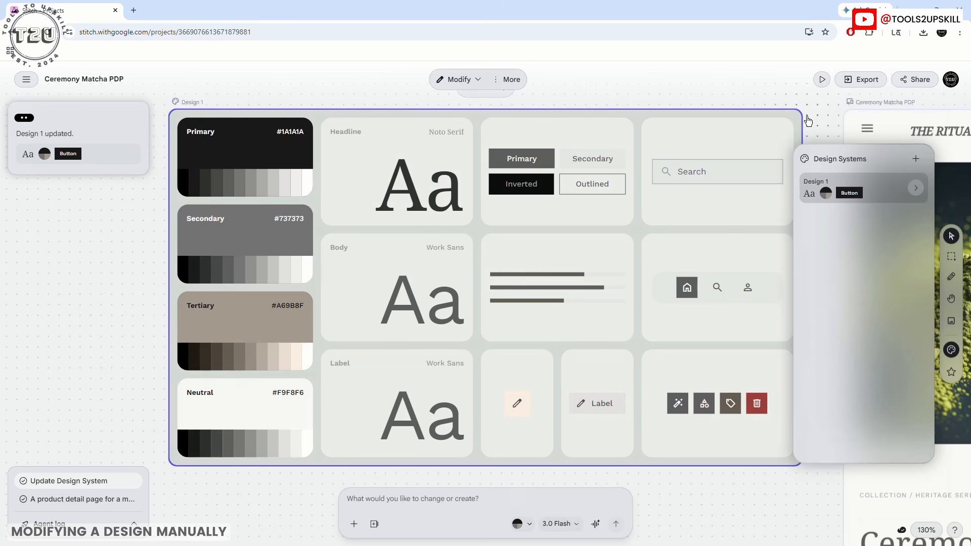
# - Reopen the Design 1 theme settings and set the headline font to Domine
pyautogui.click(916, 188)
pyautogui.scroll(-2, 856, 382)
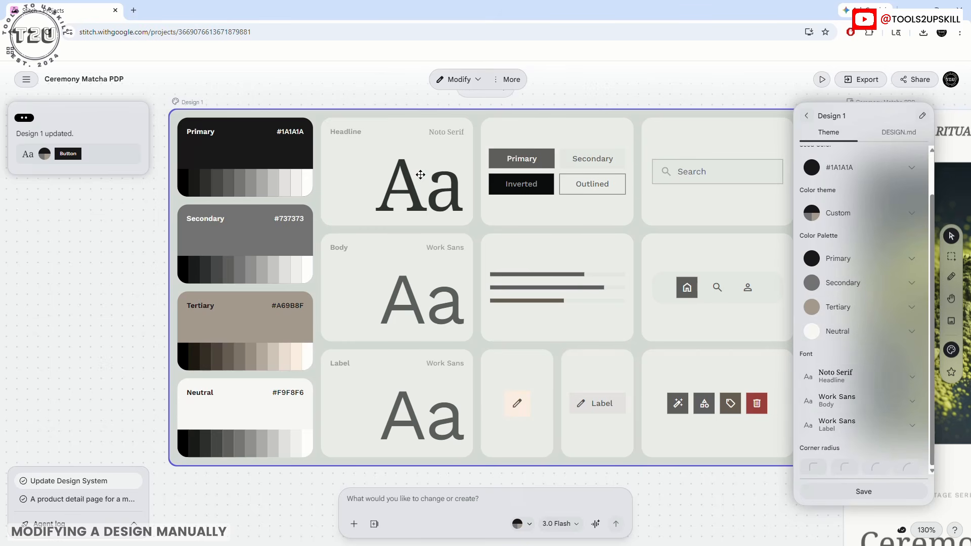
pyautogui.click(897, 380)
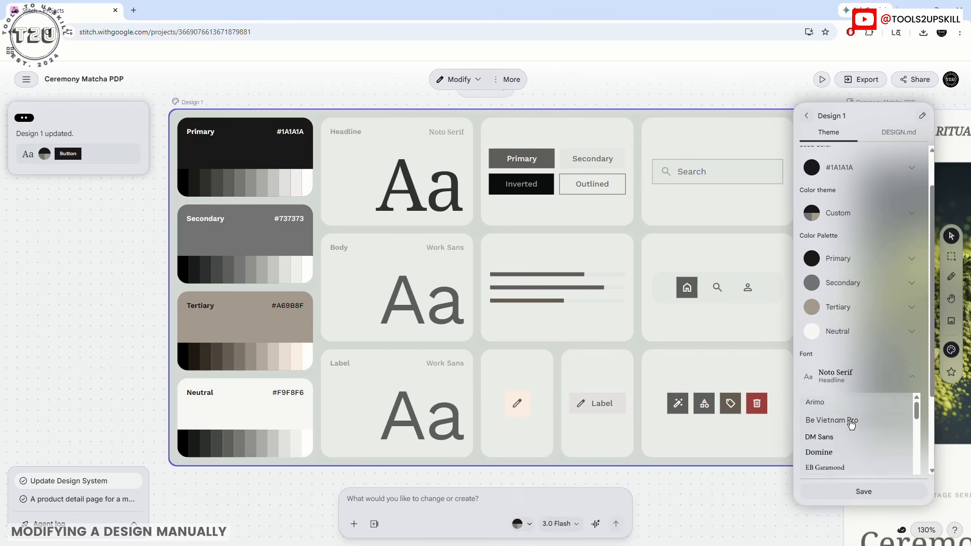
pyautogui.click(838, 447)
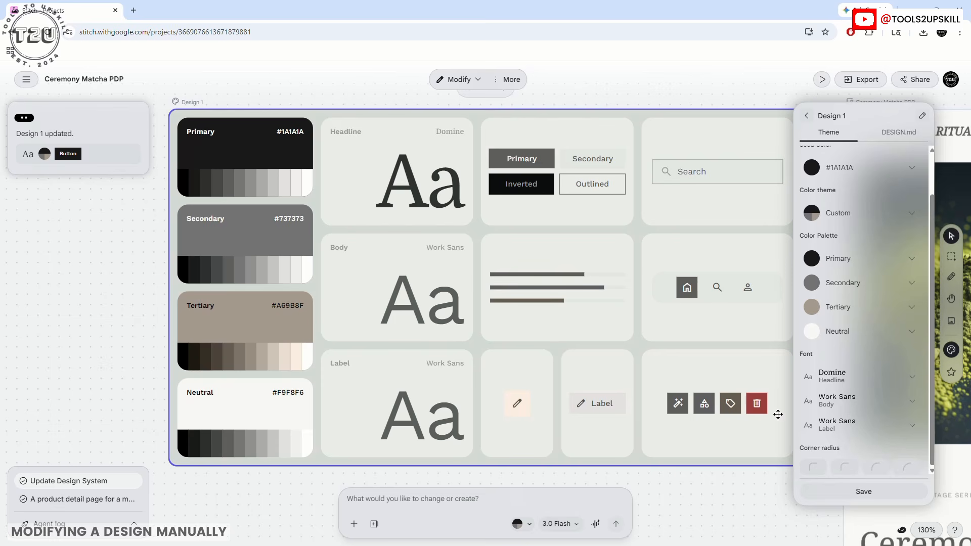
# - Set the body font to DM Sans and the label font to IBM Plex Sans
pyautogui.click(863, 399)
pyautogui.click(838, 445)
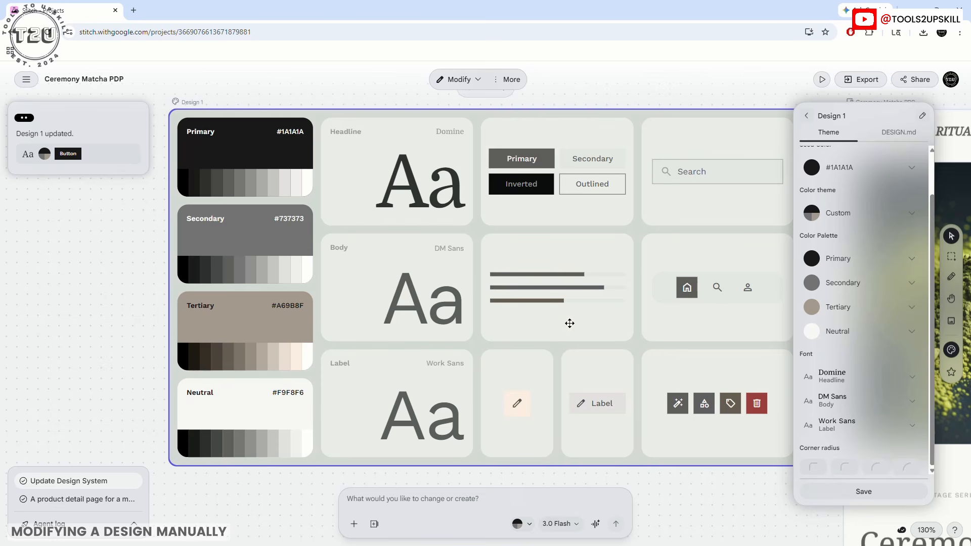
pyautogui.click(849, 425)
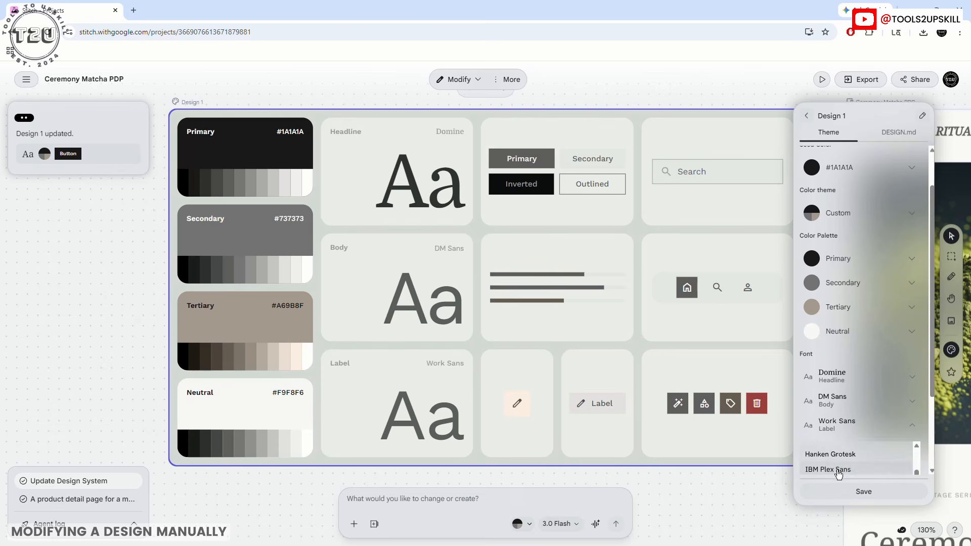
pyautogui.click(839, 470)
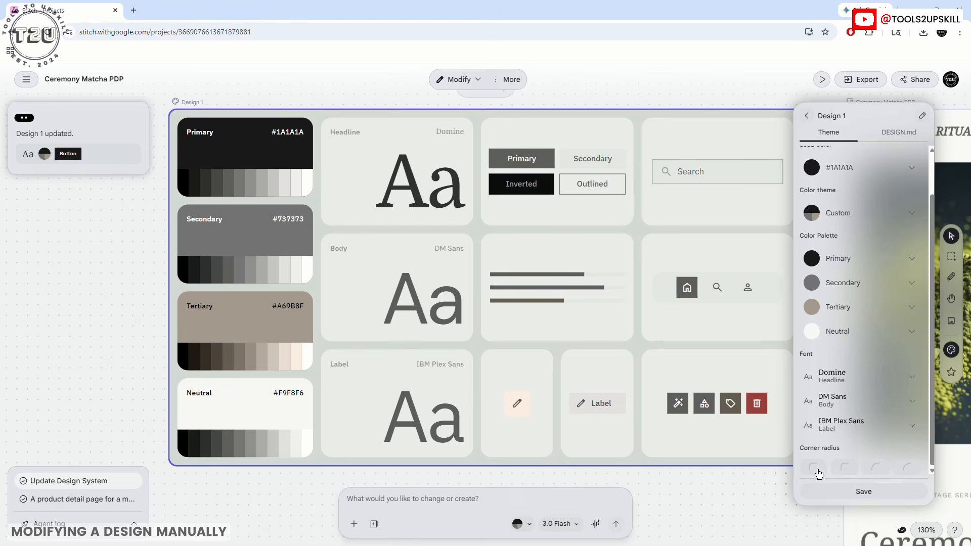
# - Set Design 1's corner radius to the fullest rounding after trying the intermediate options, and save the design system
pyautogui.click(842, 470)
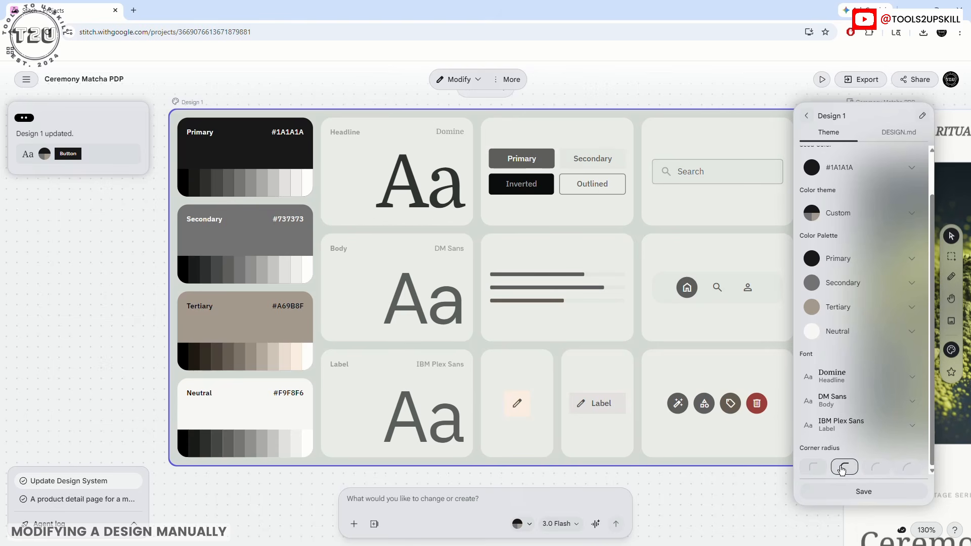
pyautogui.click(879, 470)
pyautogui.click(907, 466)
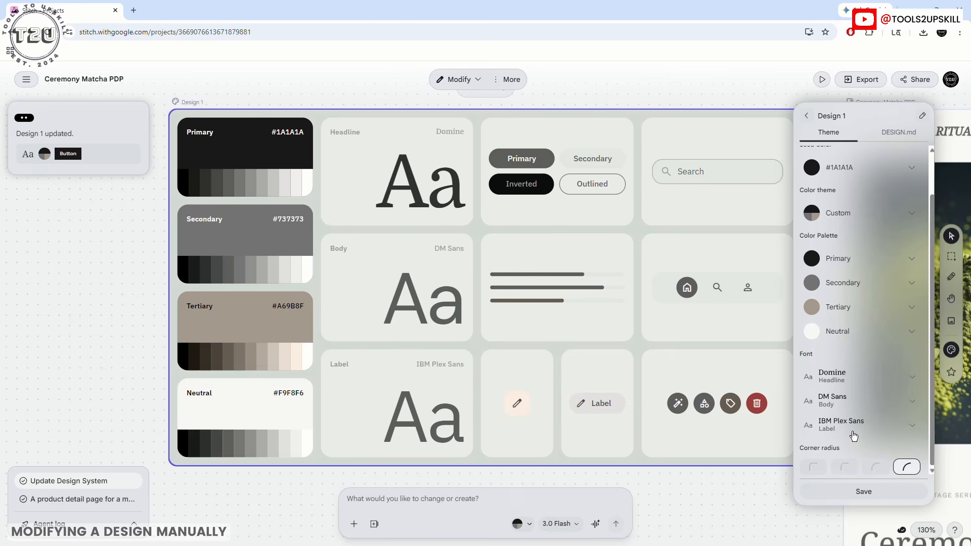
pyautogui.click(860, 493)
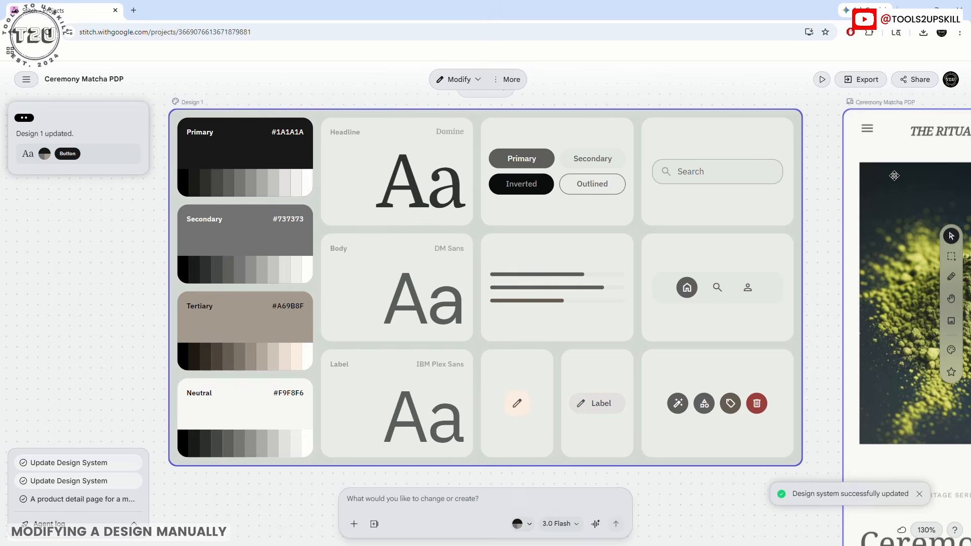
# - Open the Ceremony Matcha PDP screen for annotation and dismiss the preview notice
pyautogui.click(899, 232)
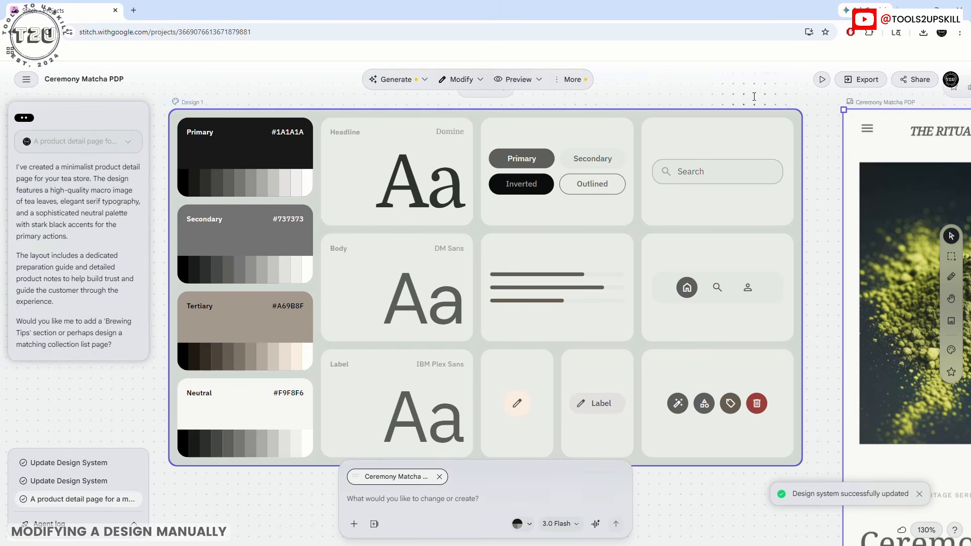
pyautogui.click(423, 81)
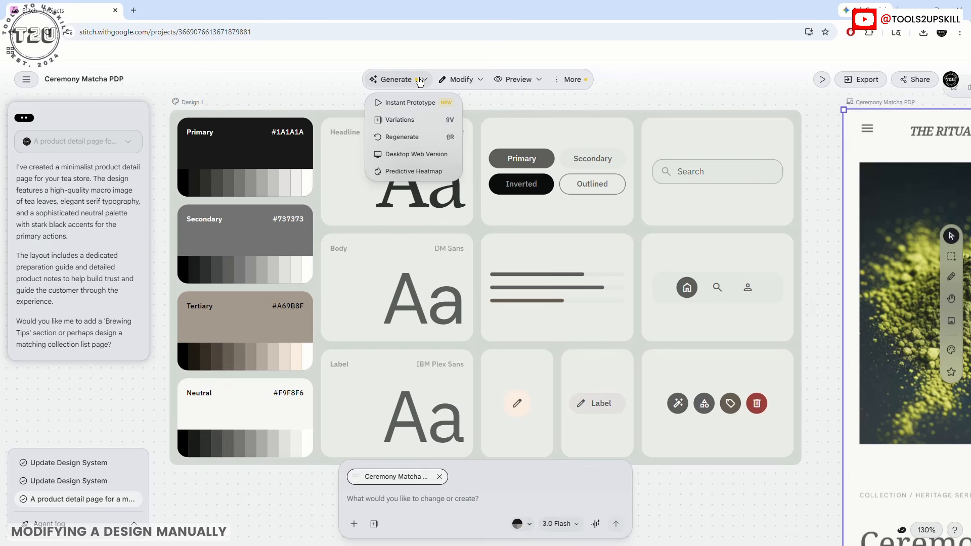
pyautogui.click(458, 80)
pyautogui.click(467, 81)
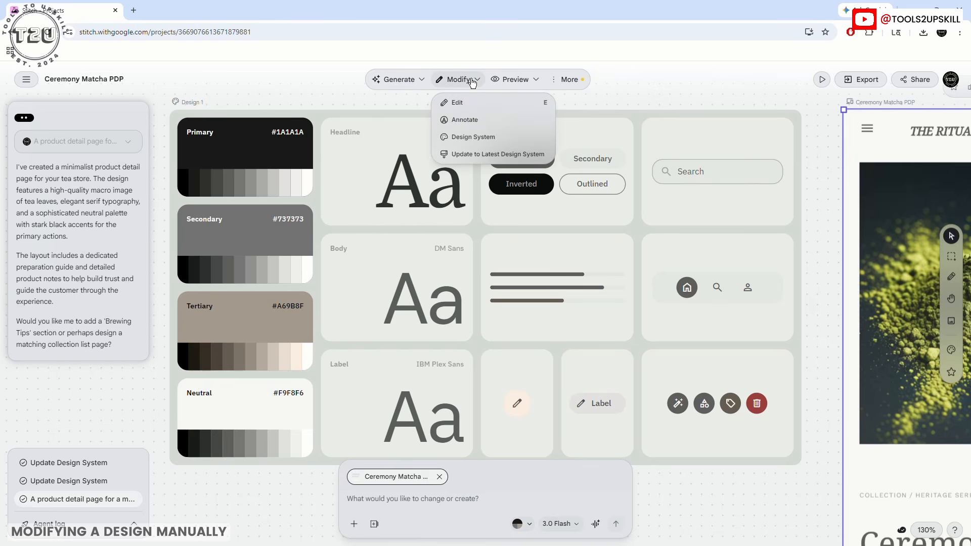
pyautogui.click(463, 120)
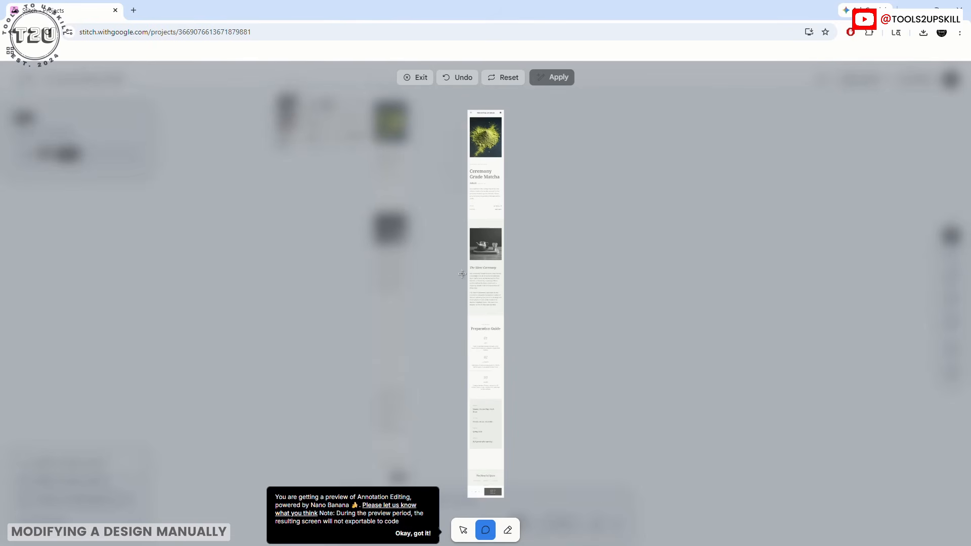
pyautogui.click(413, 534)
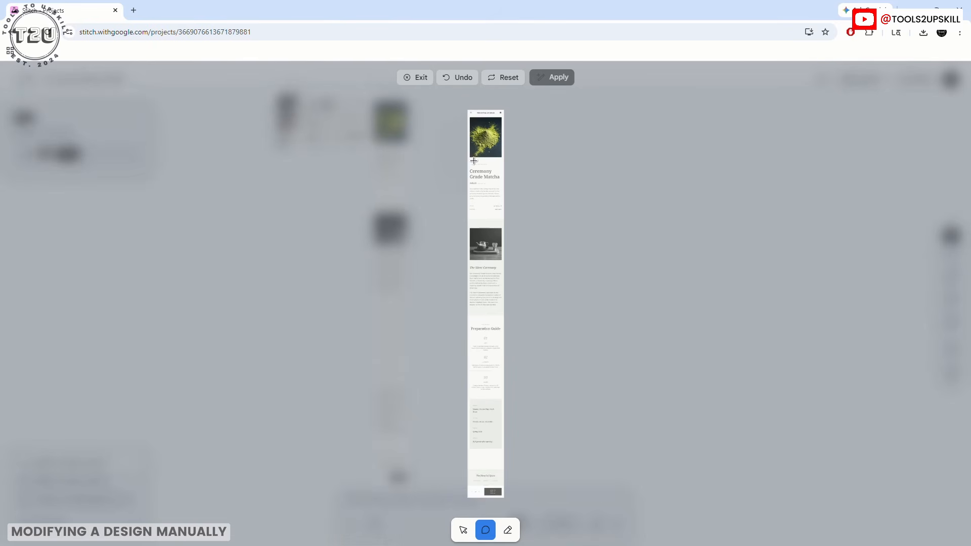
# - Mark the product title and price block with an annotation box and add a comment requesting a font change
pyautogui.moveTo(473, 161); pyautogui.dragTo(502, 185)
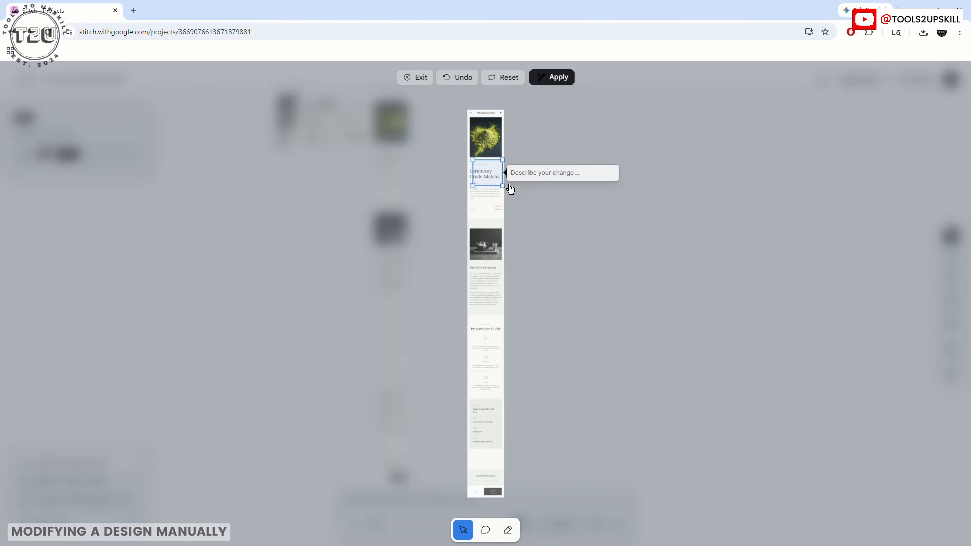
pyautogui.moveTo(473, 186); pyautogui.dragTo(468, 185)
pyautogui.scroll(10, 481, 169)
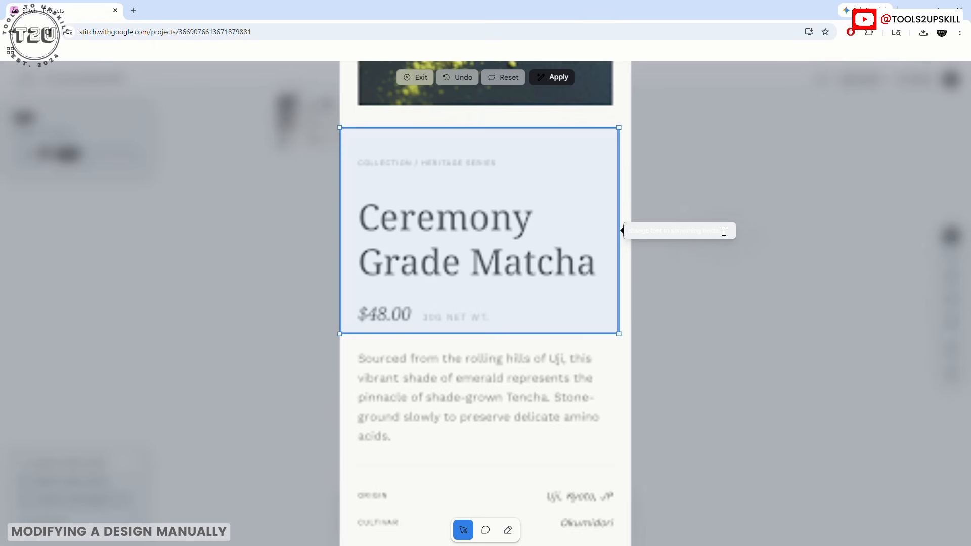
pyautogui.moveTo(716, 231)
pyautogui.mouseDown()
pyautogui.moveTo(607, 222)
pyautogui.moveTo(722, 232)
pyautogui.mouseUp()
pyautogui.press('BackSpace')
pyautogui.click(625, 371)
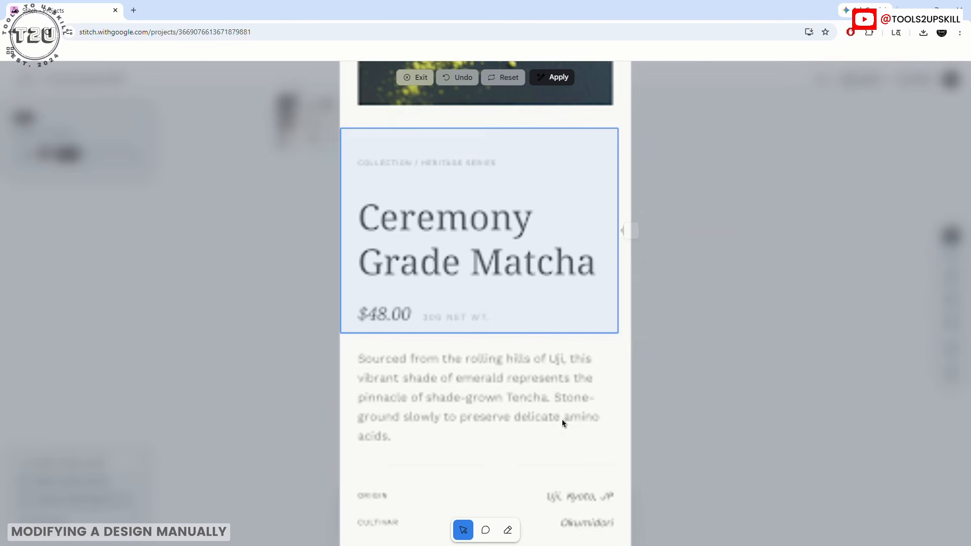
# - Try a second annotation box on the description paragraph, then circle the paragraph and Origin label freehand and draw an arrow
pyautogui.click(486, 532)
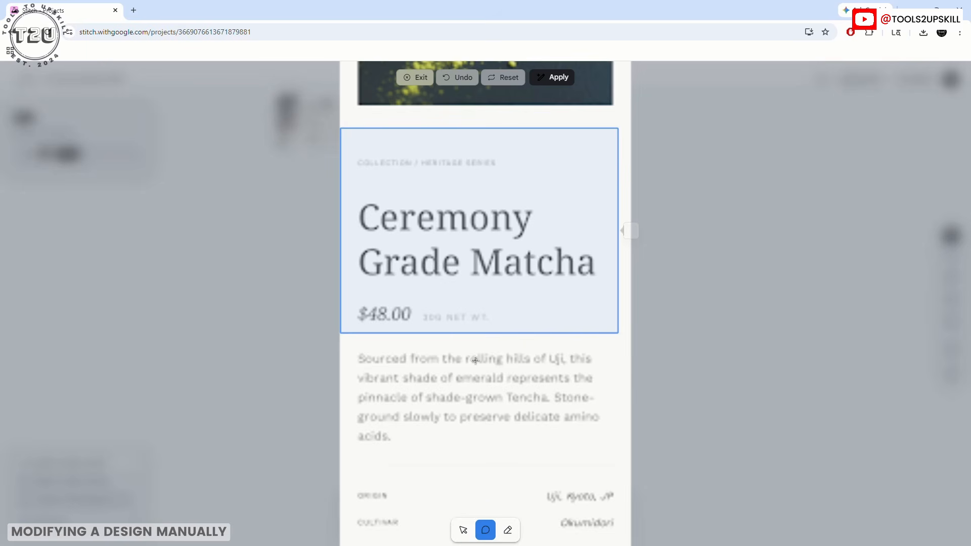
pyautogui.moveTo(471, 355); pyautogui.dragTo(594, 413)
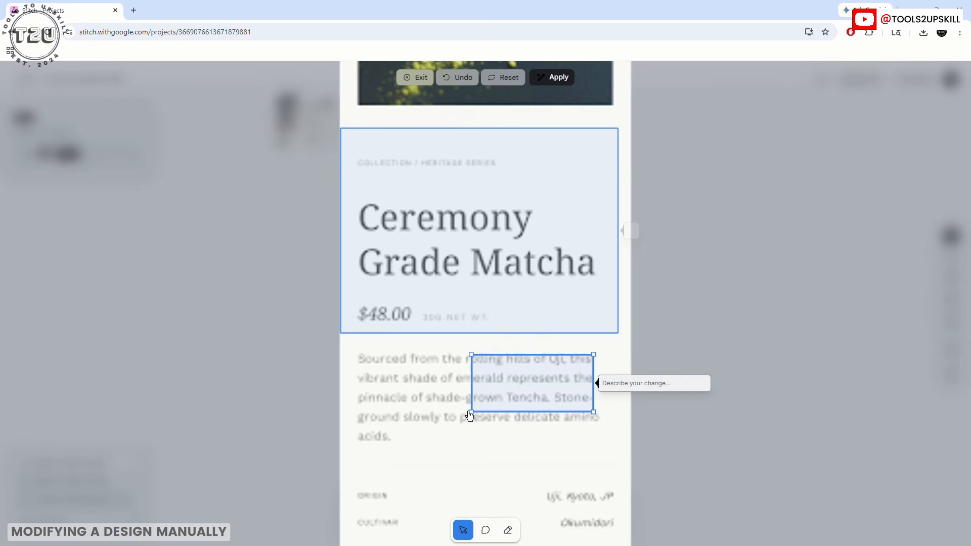
pyautogui.click(508, 530)
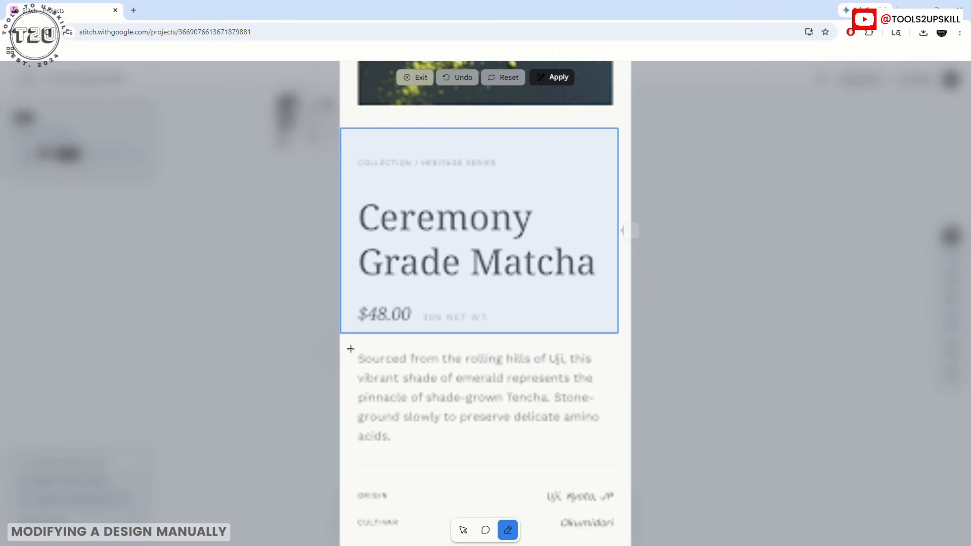
pyautogui.moveTo(349, 347)
pyautogui.mouseDown()
pyautogui.moveTo(355, 452)
pyautogui.moveTo(392, 476)
pyautogui.moveTo(497, 485)
pyautogui.moveTo(577, 476)
pyautogui.moveTo(617, 432)
pyautogui.moveTo(611, 382)
pyautogui.moveTo(582, 349)
pyautogui.moveTo(513, 332)
pyautogui.moveTo(399, 325)
pyautogui.moveTo(351, 350)
pyautogui.mouseUp()
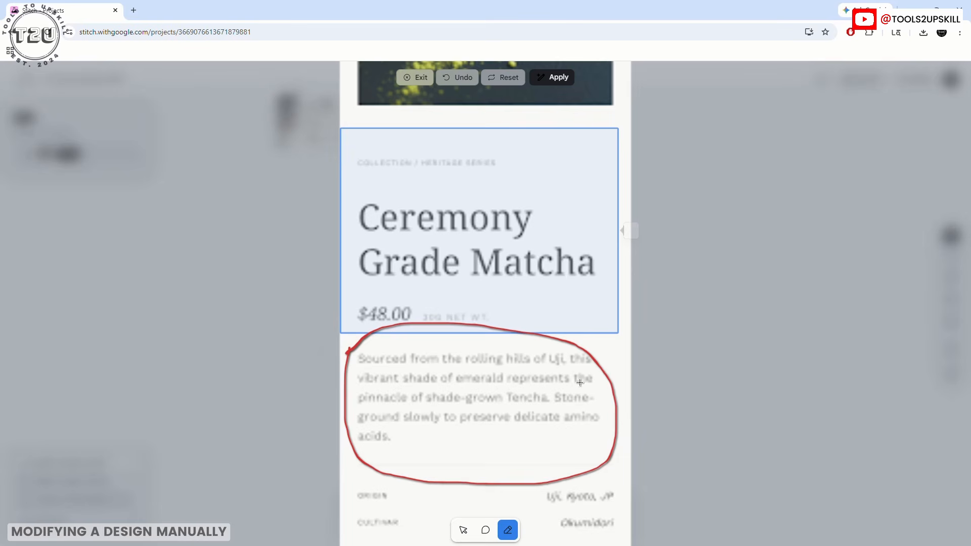
pyautogui.moveTo(360, 493)
pyautogui.mouseDown()
pyautogui.moveTo(389, 494)
pyautogui.moveTo(363, 509)
pyautogui.moveTo(368, 485)
pyautogui.mouseUp()
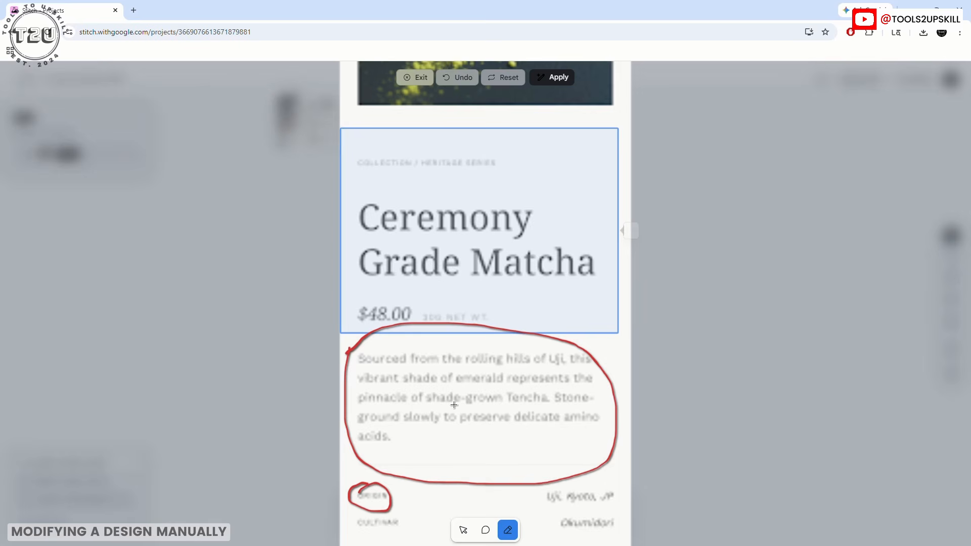
pyautogui.moveTo(510, 329)
pyautogui.mouseDown()
pyautogui.moveTo(590, 282)
pyautogui.moveTo(508, 334)
pyautogui.moveTo(531, 332)
pyautogui.mouseUp()
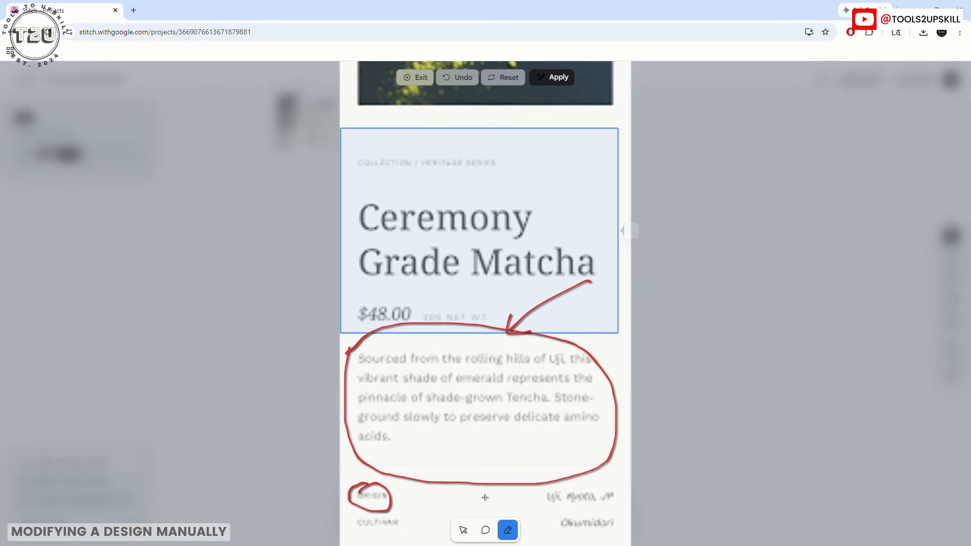
# - Draw a freehand circle below the Cultivar row, and undo all the freehand marks
pyautogui.scroll(-5, 437, 350)
pyautogui.moveTo(399, 322)
pyautogui.mouseDown()
pyautogui.moveTo(467, 359)
pyautogui.moveTo(414, 294)
pyautogui.mouseUp()
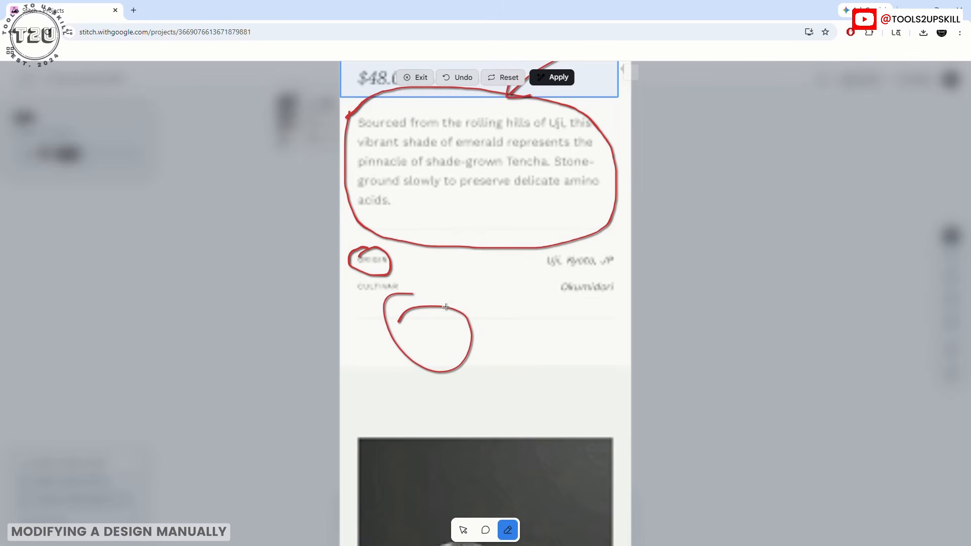
pyautogui.click(456, 78)
pyautogui.click(455, 77)
pyautogui.click(455, 78)
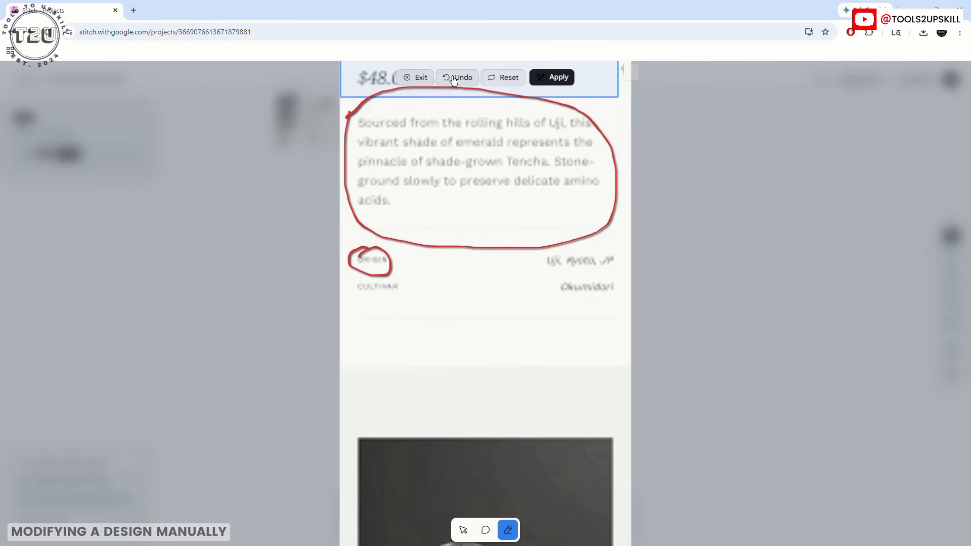
pyautogui.click(455, 77)
pyautogui.click(455, 77)
# - Apply the title font annotation and open the Annotate result from the agent log
pyautogui.scroll(7, 477, 259)
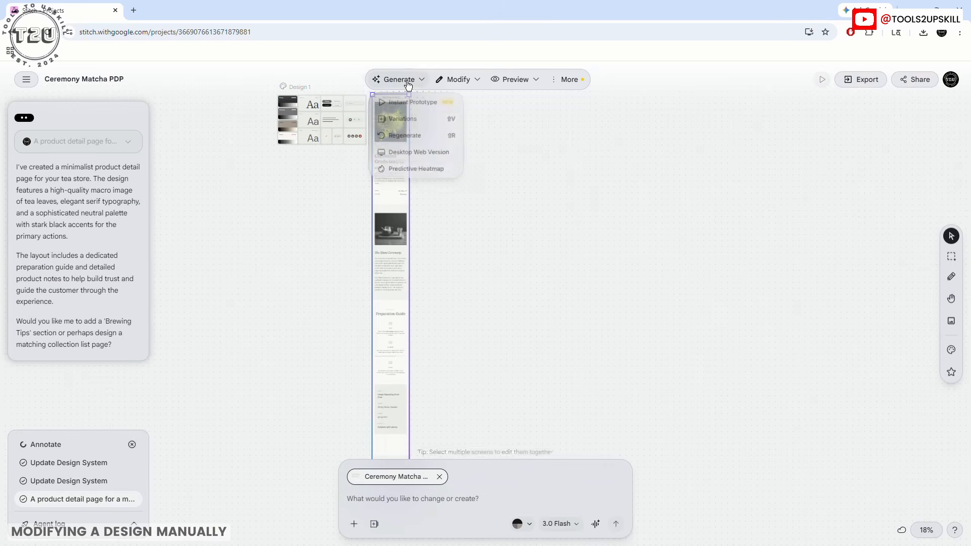
pyautogui.click(526, 235)
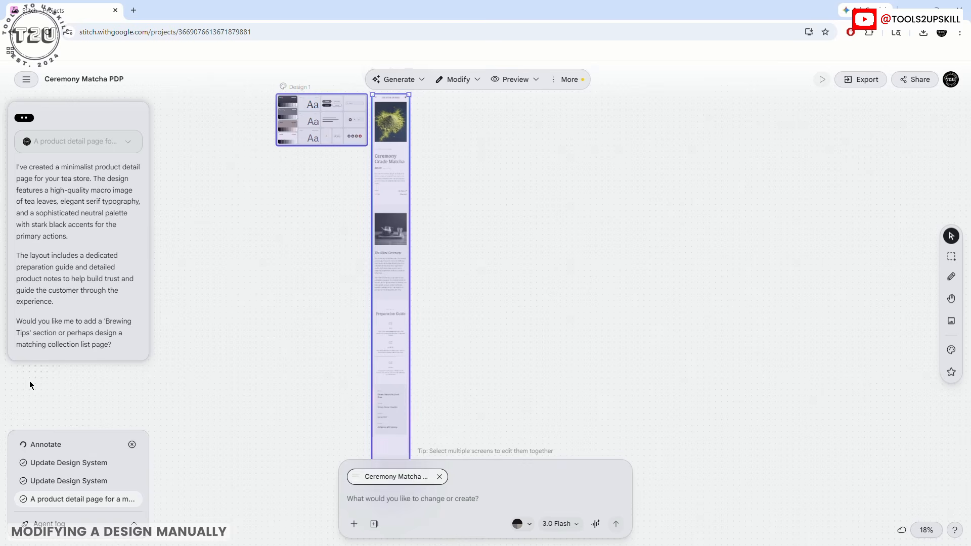
pyautogui.click(35, 444)
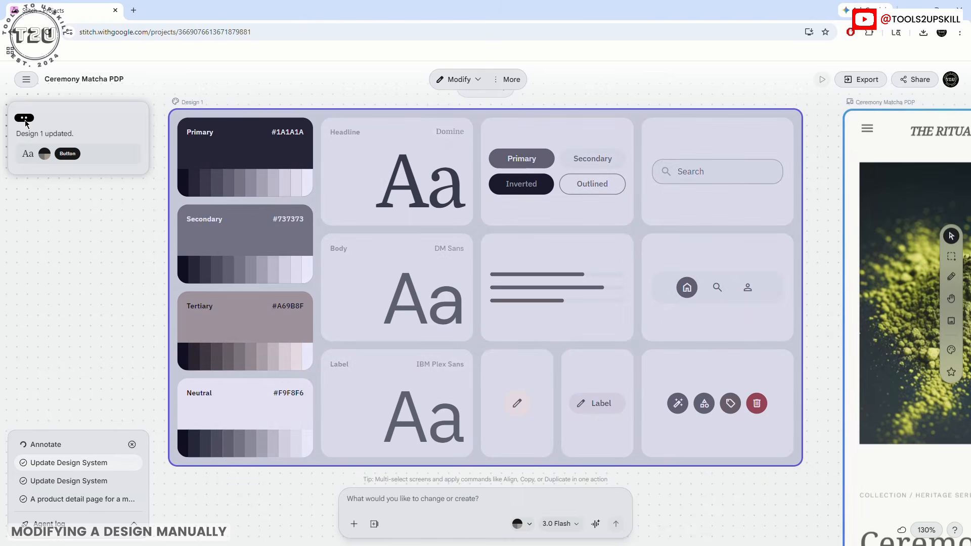
pyautogui.click(25, 120)
pyautogui.click(45, 447)
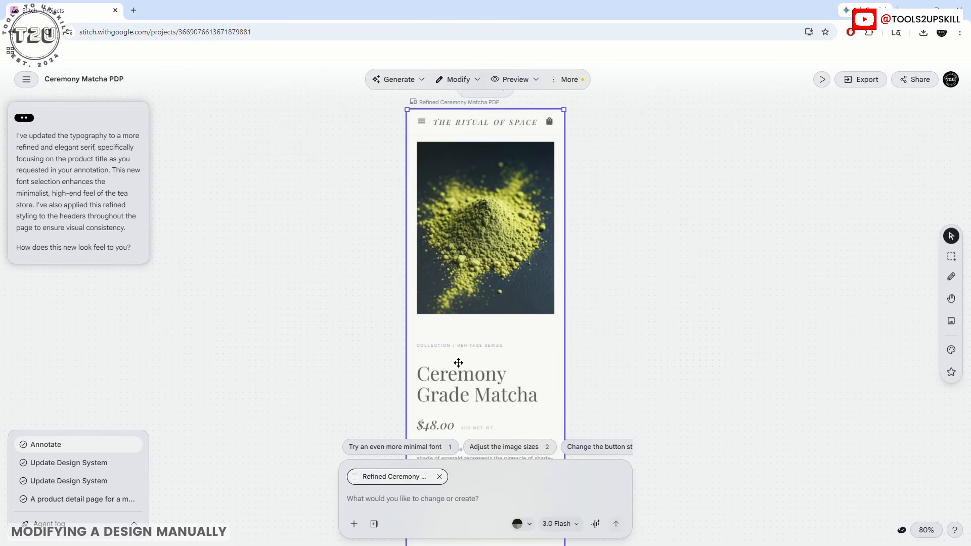
# - Examine the refined page's typography in the title, price and description sections
pyautogui.scroll(-3, 458, 362)
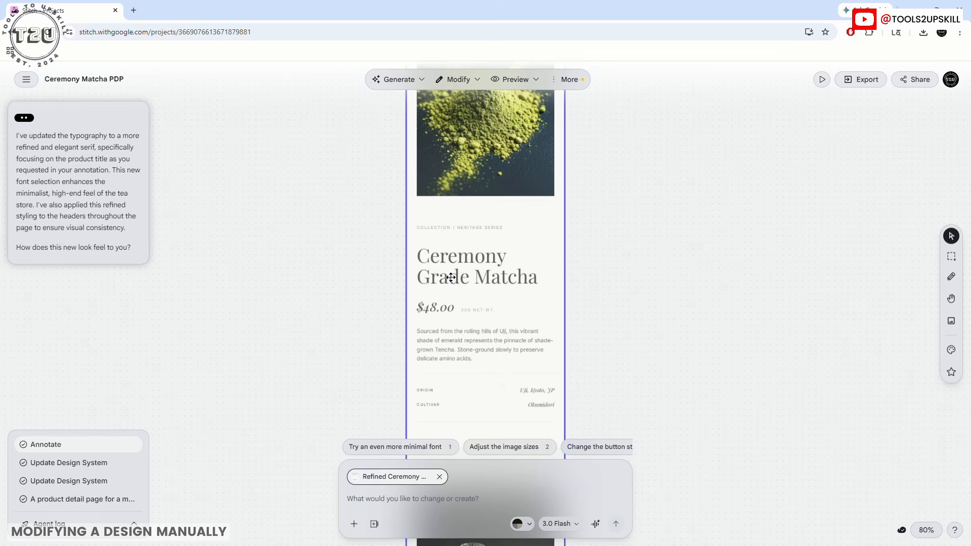
pyautogui.scroll(-3, 514, 355)
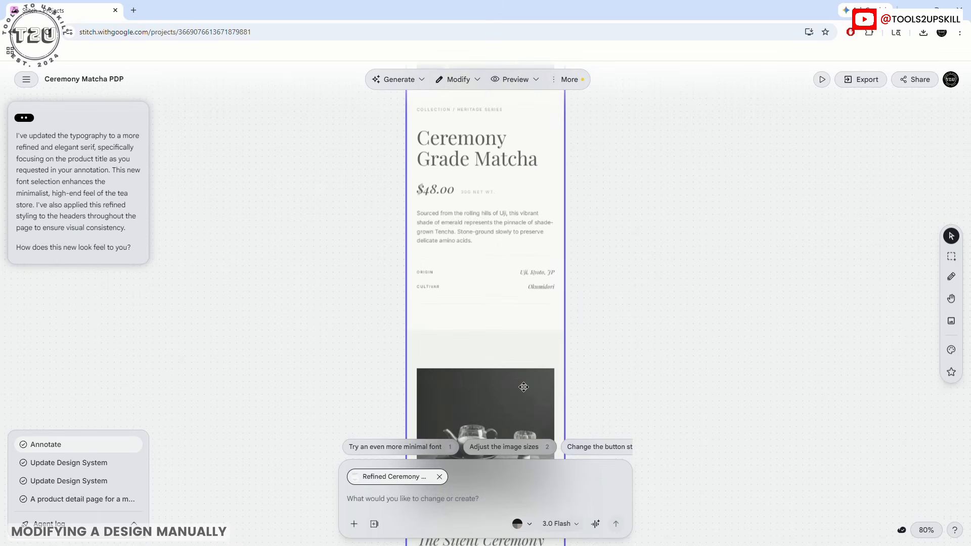
pyautogui.scroll(3, 520, 384)
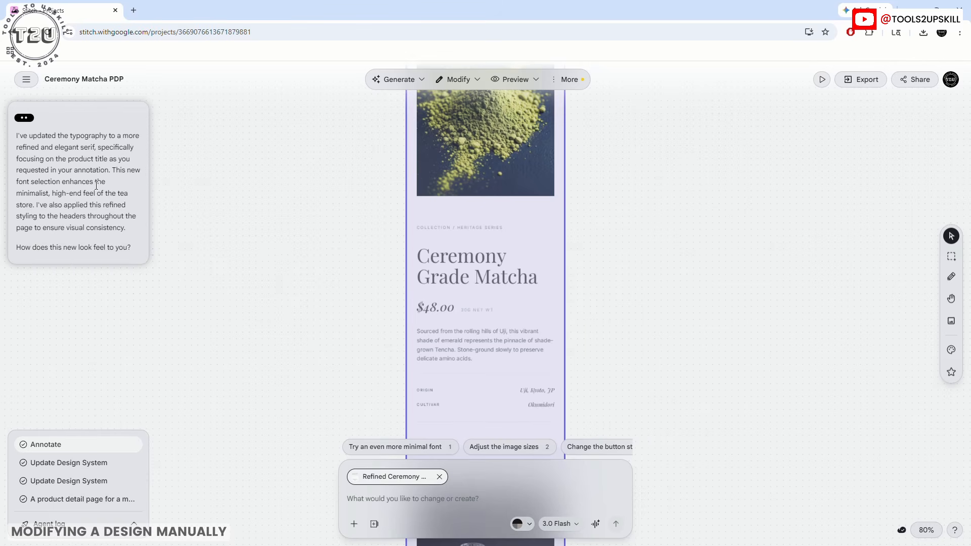
# - Move the Refined Ceremony Matcha PDP screen directly beside the original product page on the canvas
pyautogui.click(926, 530)
pyautogui.click(908, 511)
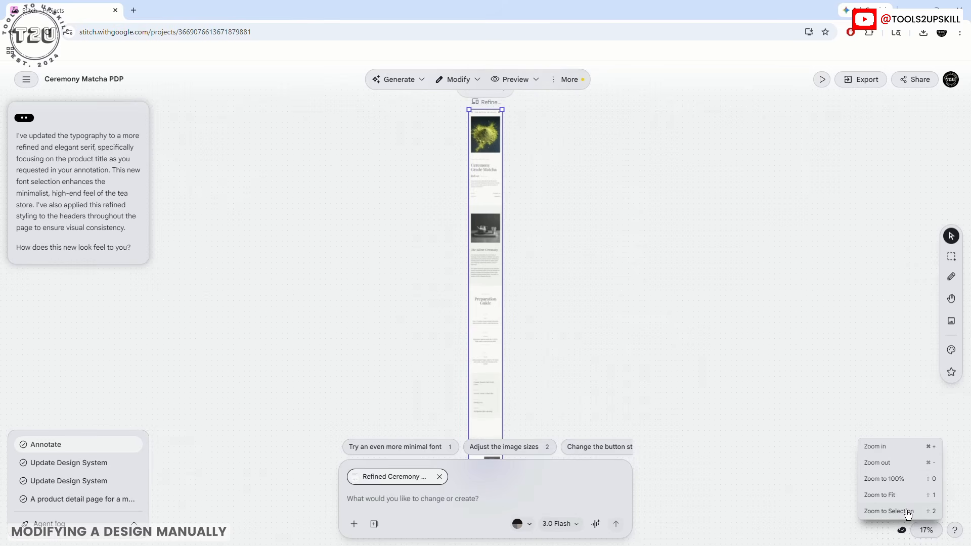
pyautogui.click(903, 495)
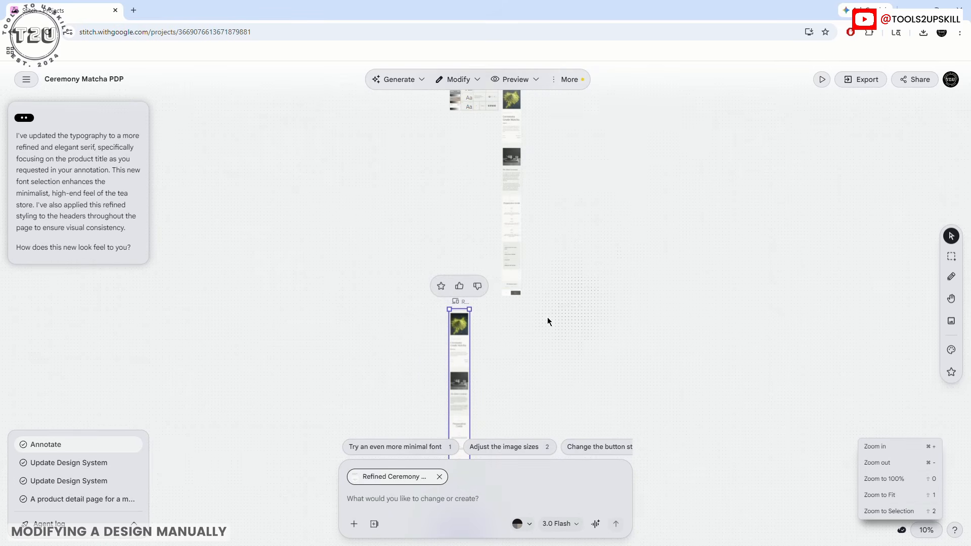
pyautogui.moveTo(460, 342); pyautogui.dragTo(538, 117)
# - Select the original and refined product pages together and compare their fonts and layout side by side
pyautogui.click(511, 134)
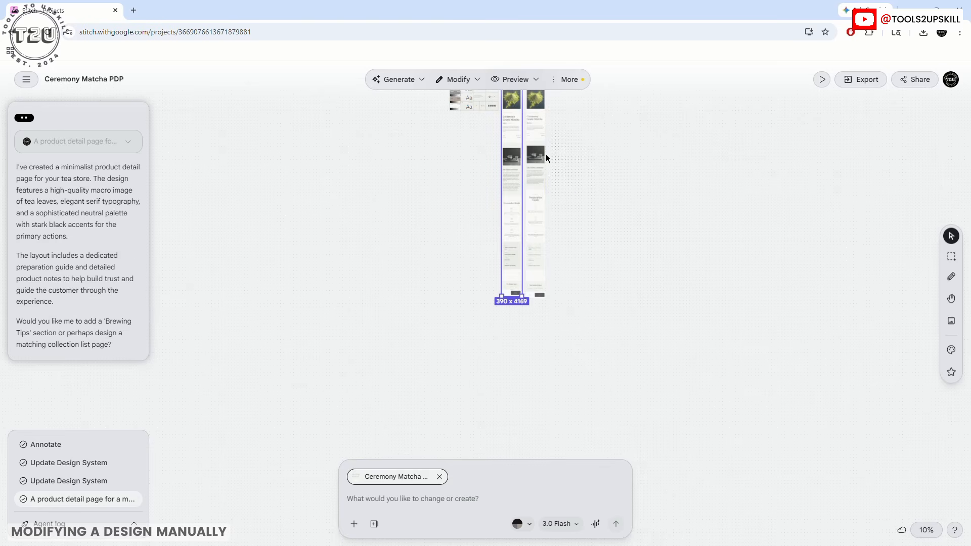
pyautogui.click(539, 156)
pyautogui.keyDown('shift'); pyautogui.click(512, 152); pyautogui.keyUp('shift')
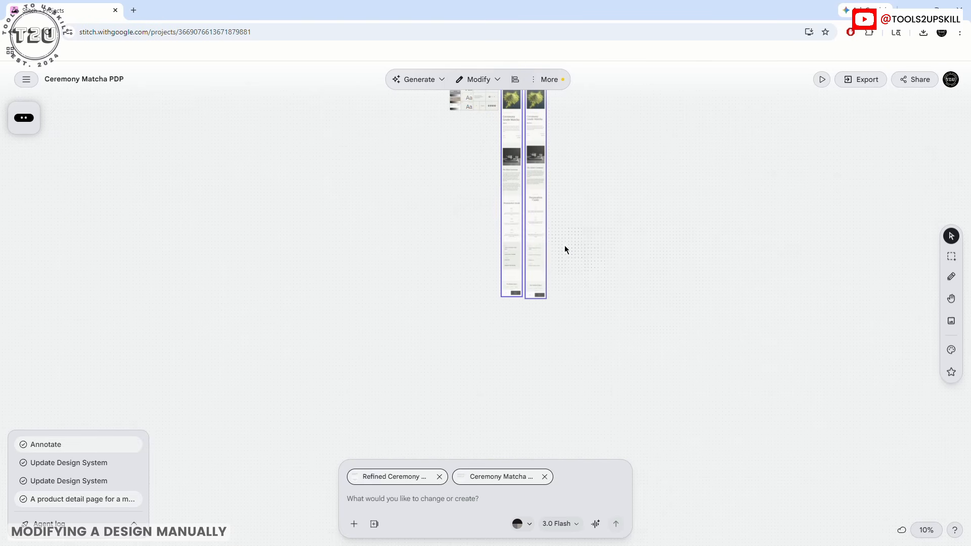
pyautogui.click(918, 529)
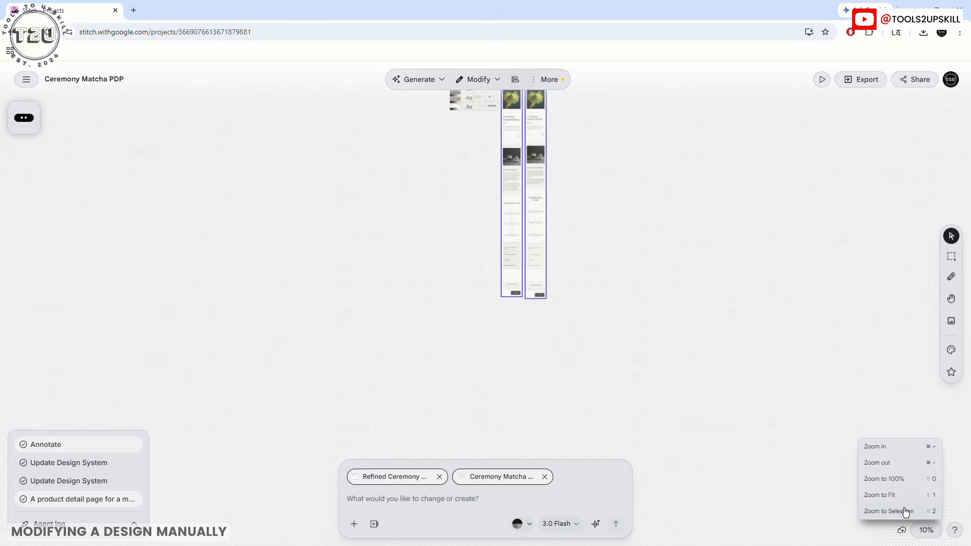
pyautogui.click(899, 511)
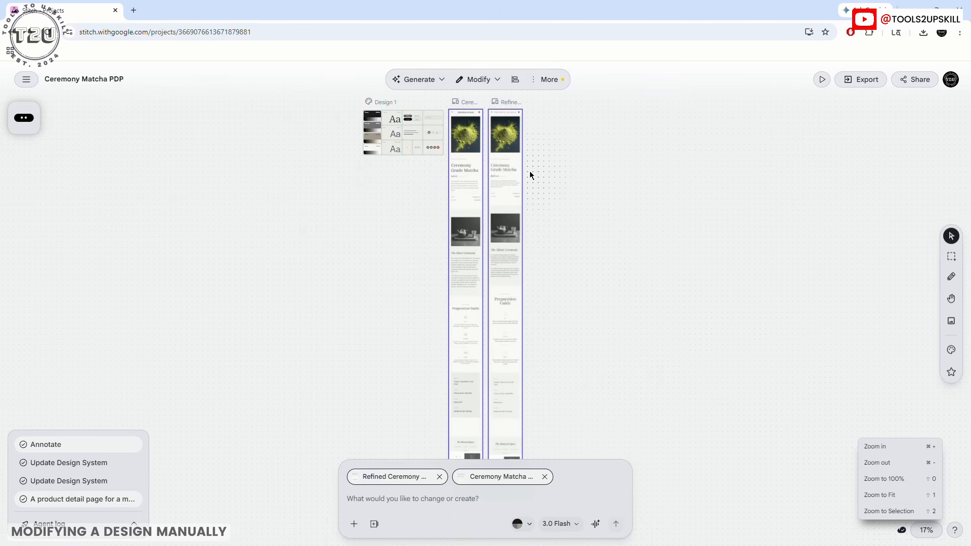
pyautogui.scroll(5, 518, 163)
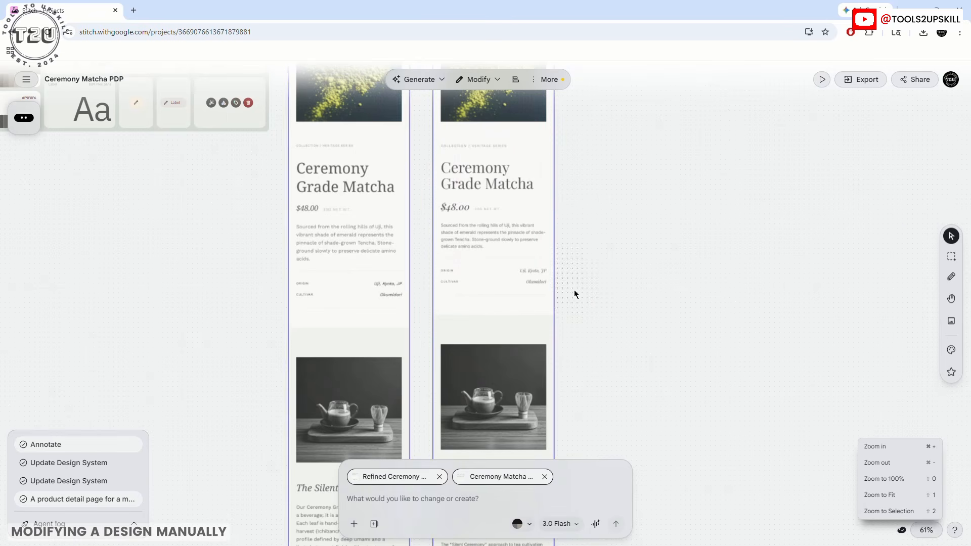
pyautogui.click(611, 333)
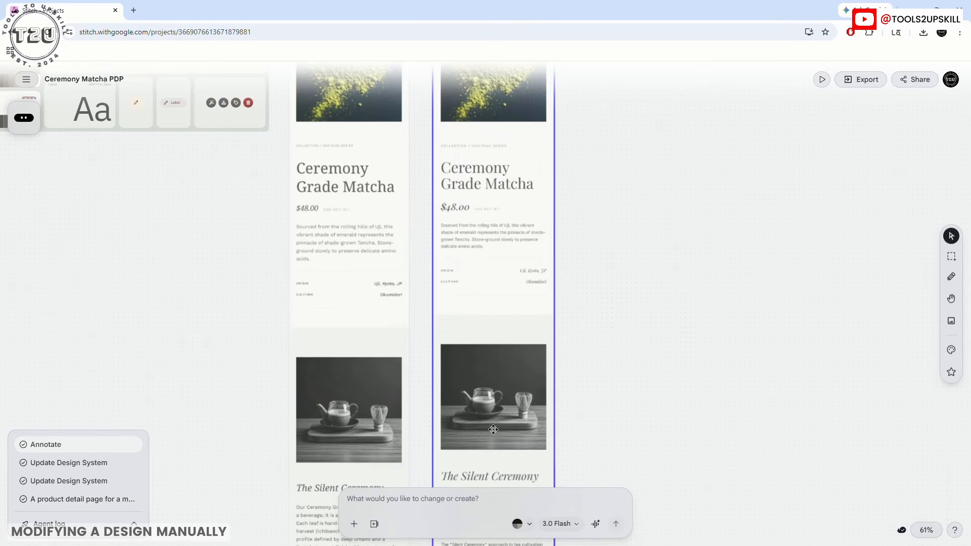
pyautogui.scroll(-2, 371, 382)
pyautogui.scroll(-4, 491, 362)
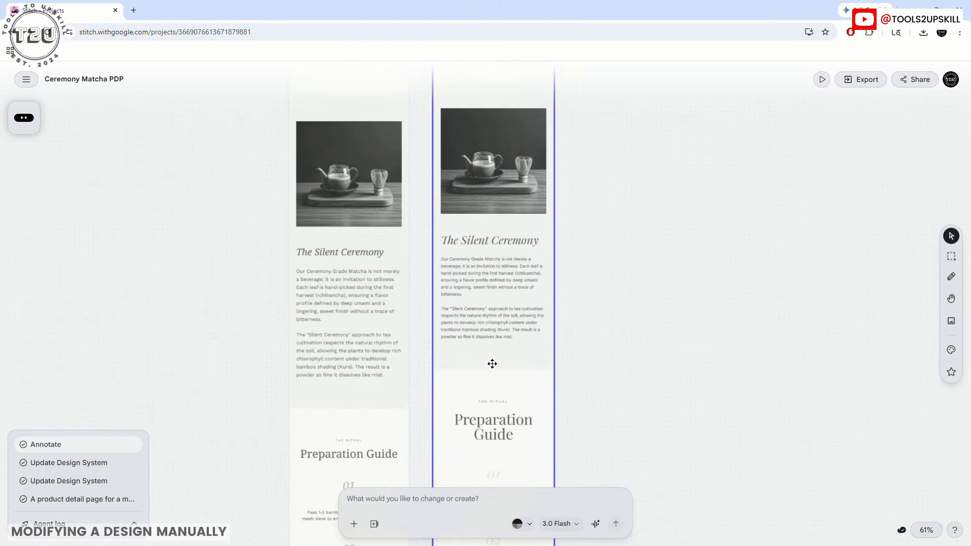
# - Compare the original and refined pages' typography from the product title through the Silent Ceremony, Preparation Guide and profile sections
pyautogui.scroll(-4, 498, 306)
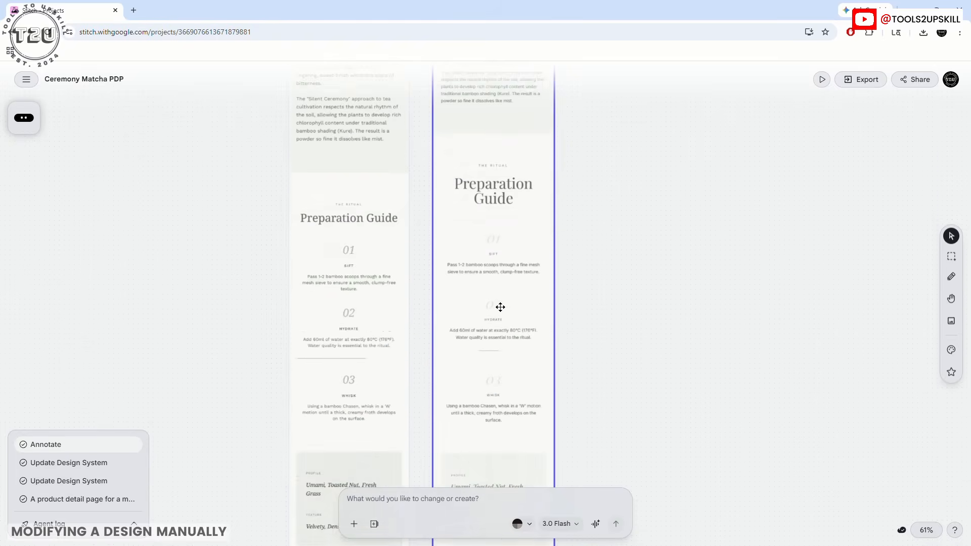
pyautogui.scroll(-4, 477, 364)
pyautogui.scroll(10, 488, 363)
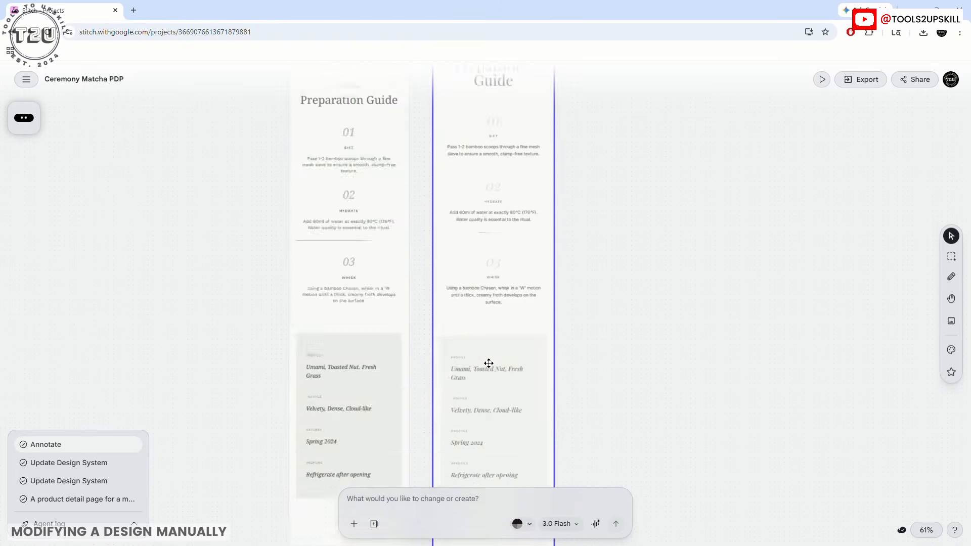
pyautogui.scroll(4, 488, 363)
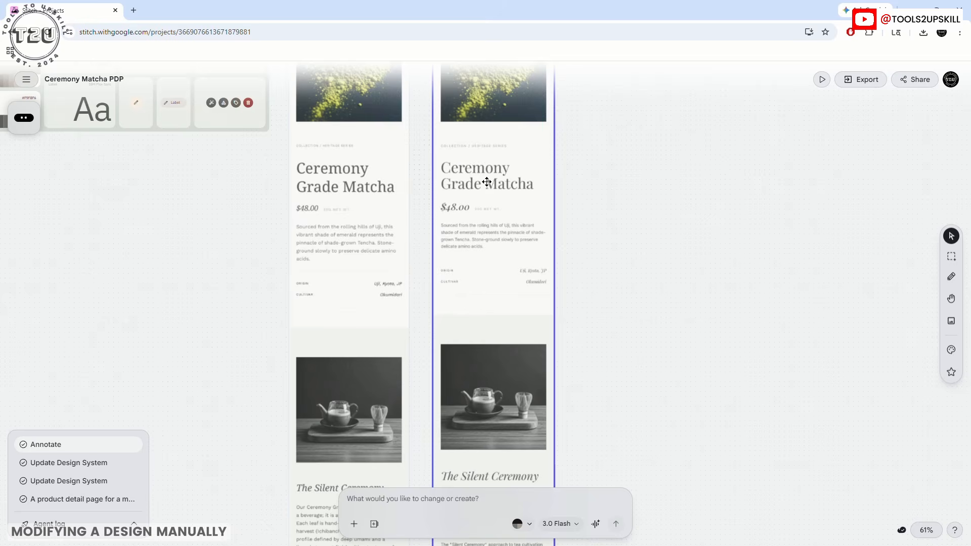
pyautogui.scroll(-2, 451, 355)
pyautogui.scroll(-4, 430, 369)
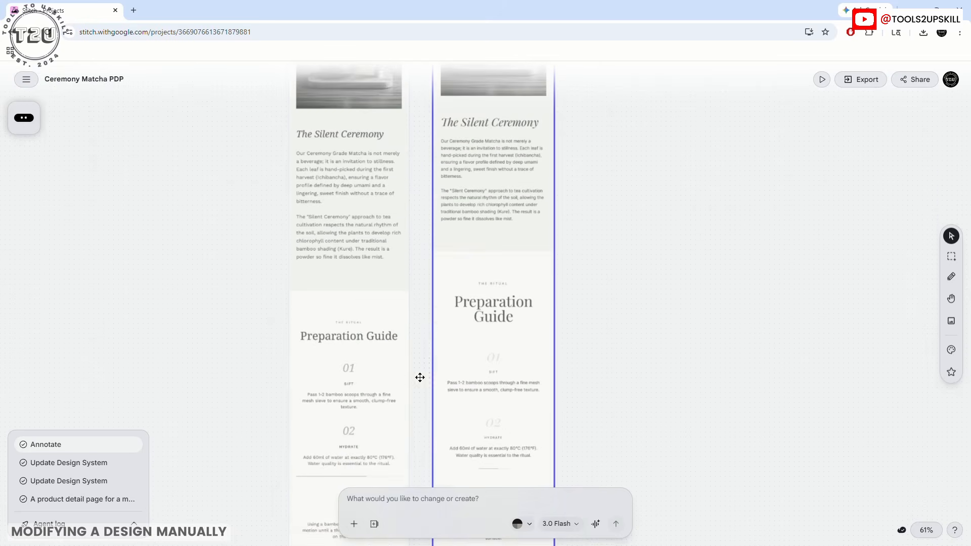
pyautogui.scroll(6, 525, 364)
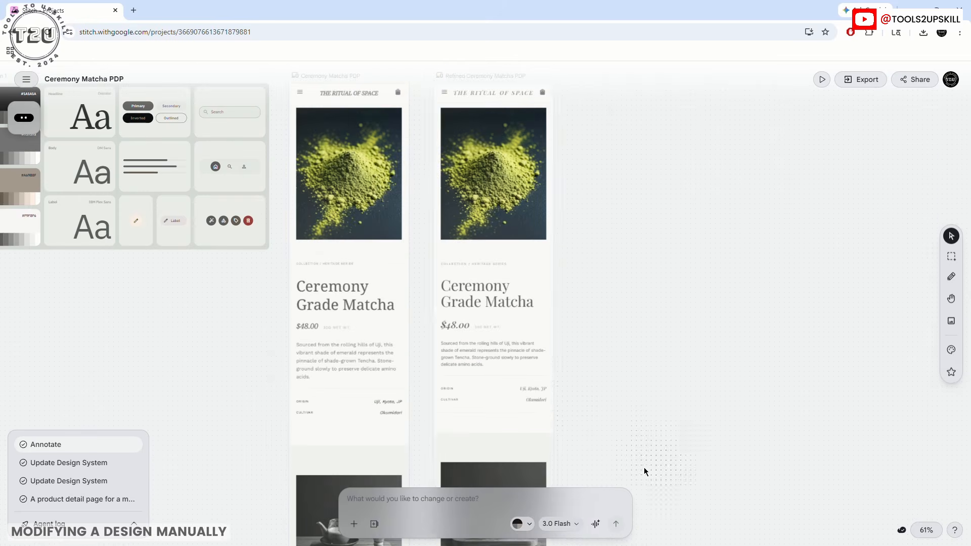
# - Focus the canvas on the Design 1 design system and submit the prompt "Make it a dark themed UI"
pyautogui.moveTo(624, 294); pyautogui.dragTo(789, 293)
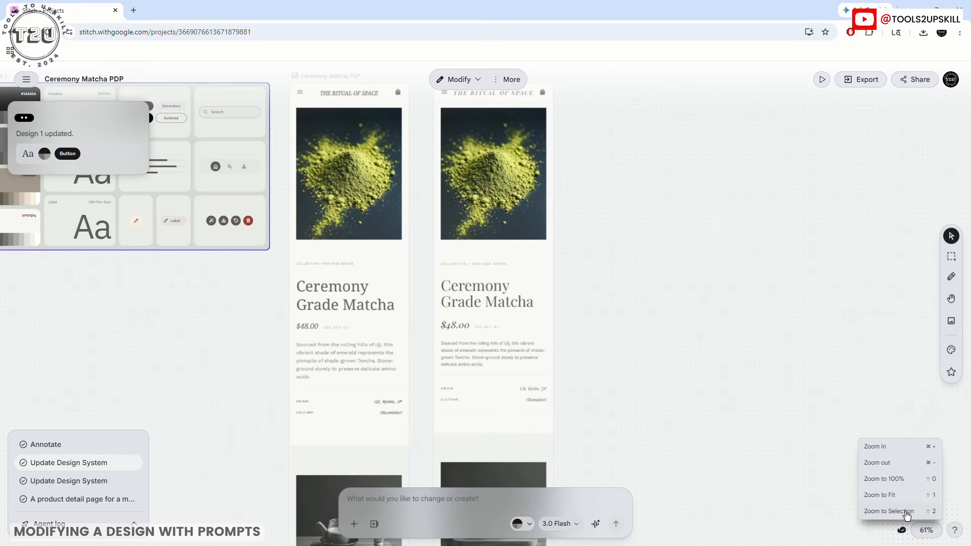
pyautogui.hotkey('shift', '2')
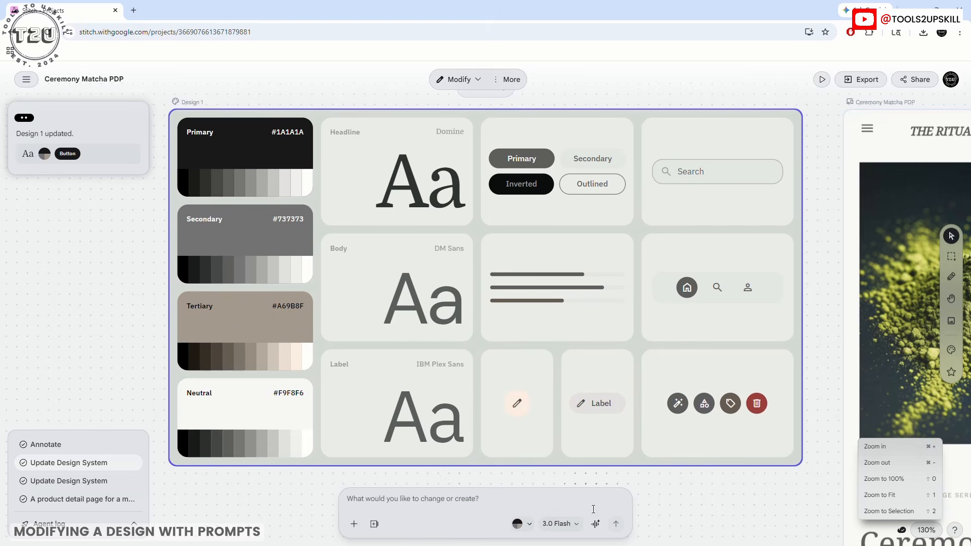
pyautogui.click(396, 504)
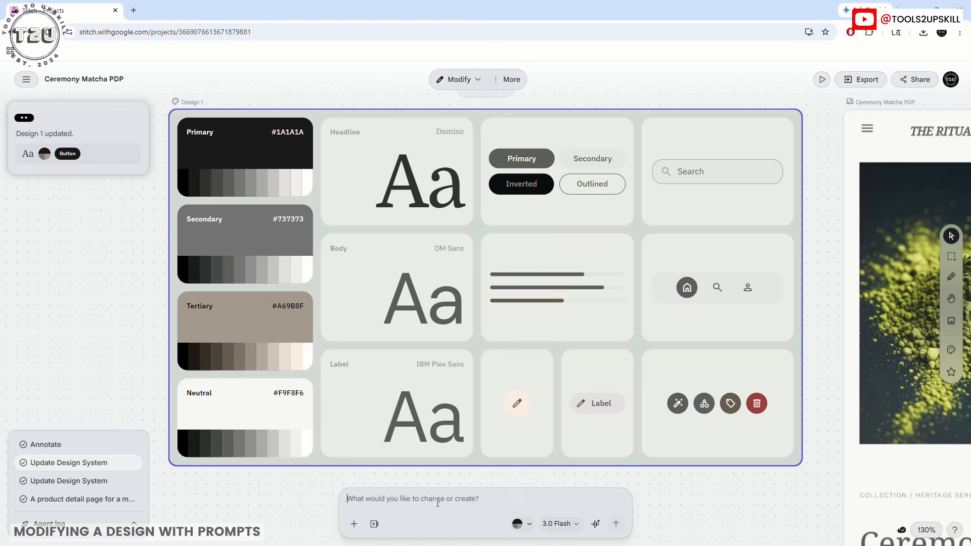
pyautogui.write('Make it a dark themed UI')
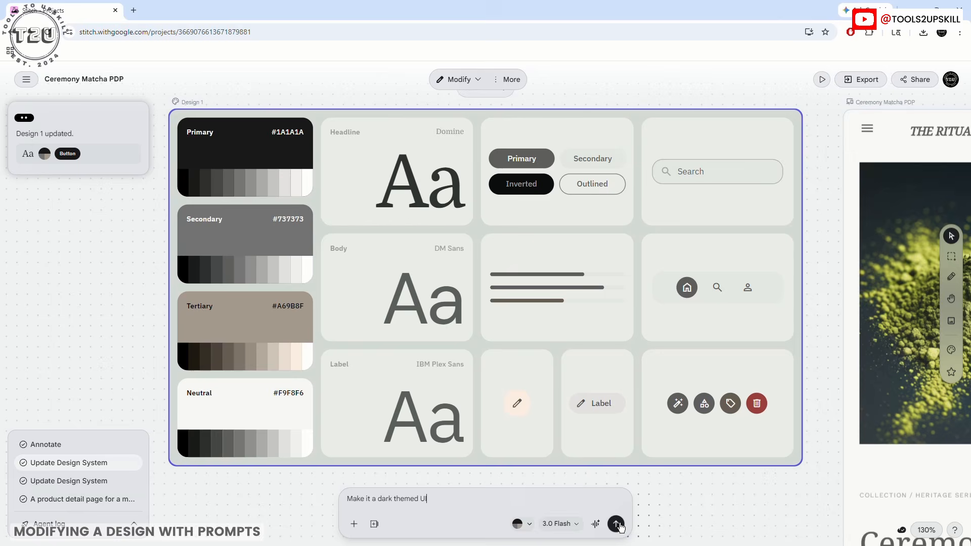
pyautogui.click(615, 525)
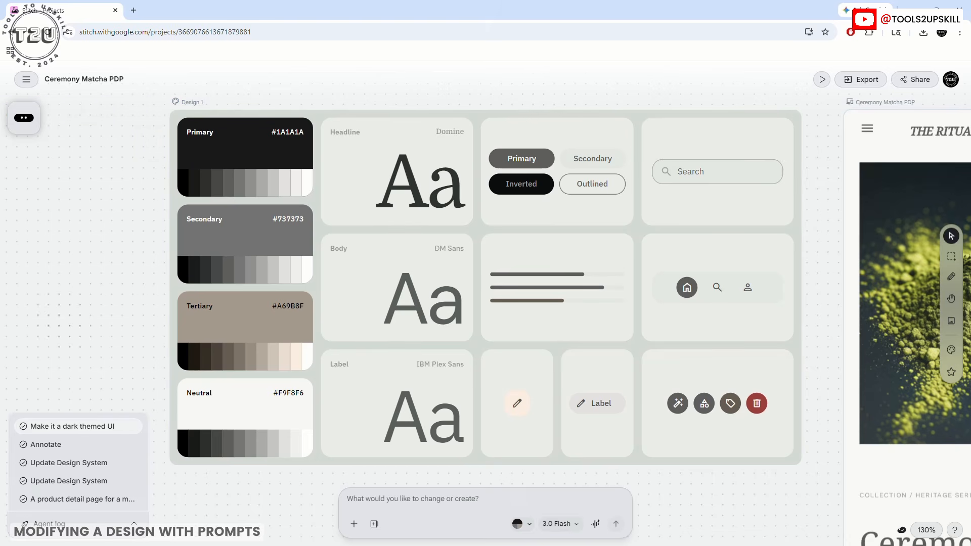
# - Open the "Make it a dark themed UI" result from the agent log and examine the dark product page and design system
pyautogui.click(48, 426)
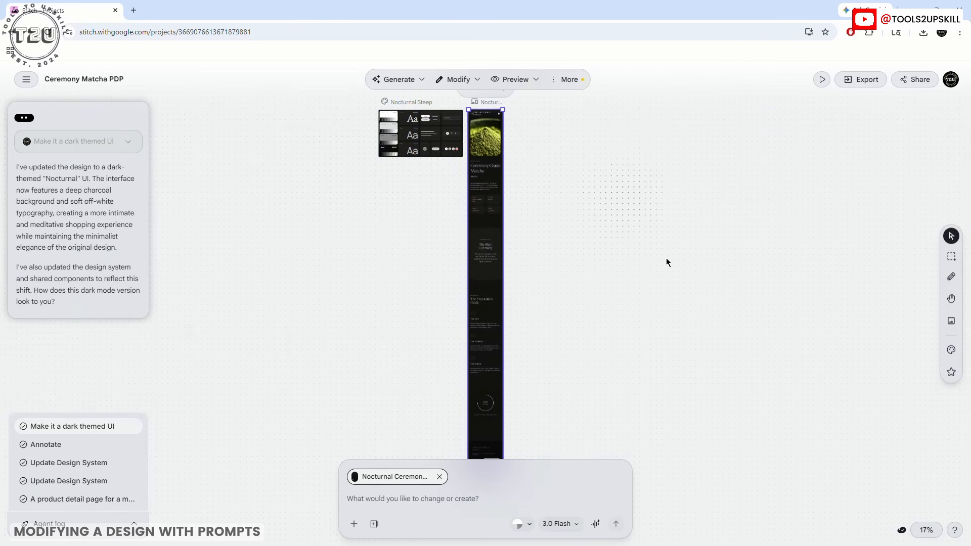
pyautogui.click(557, 150)
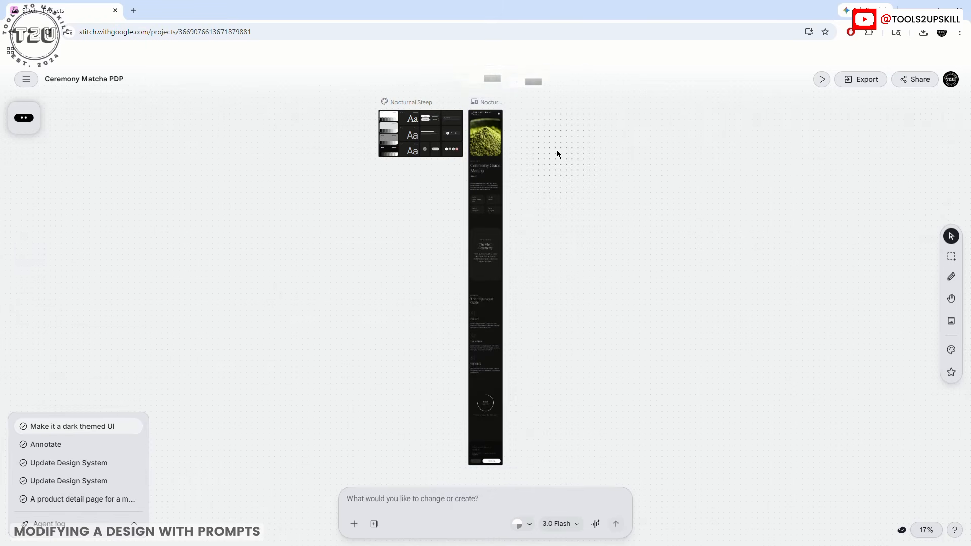
pyautogui.scroll(5, 512, 123)
pyautogui.scroll(4, 284, 281)
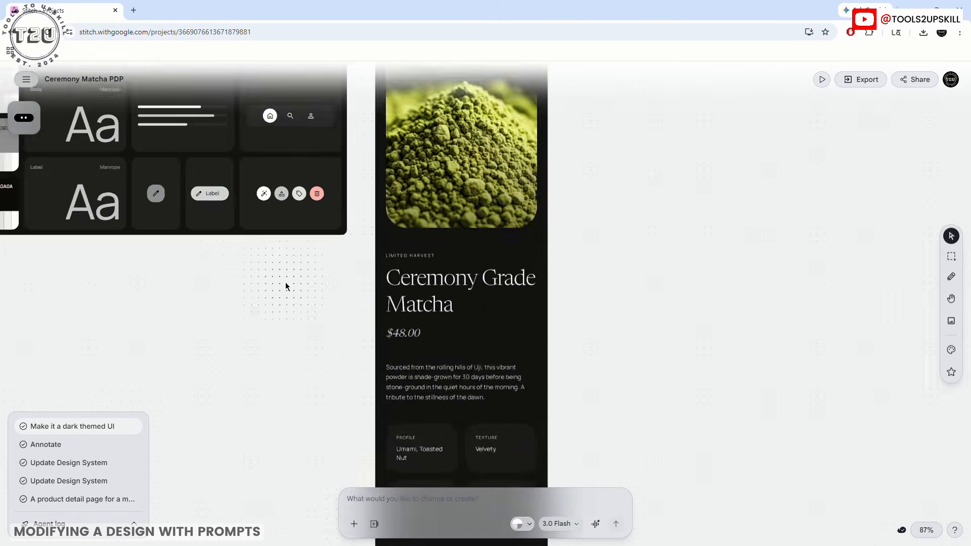
pyautogui.scroll(7, 502, 250)
pyautogui.scroll(-5, 501, 250)
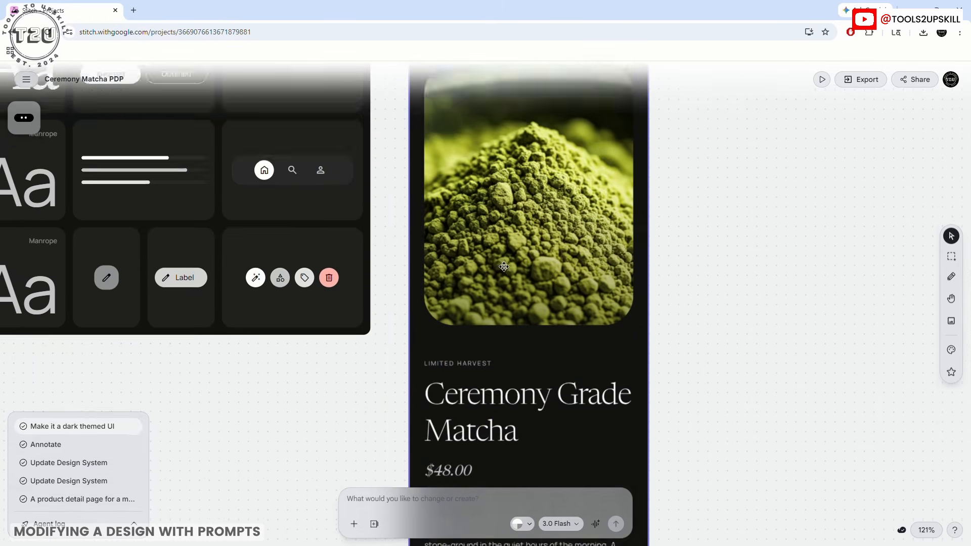
pyautogui.scroll(-10, 470, 303)
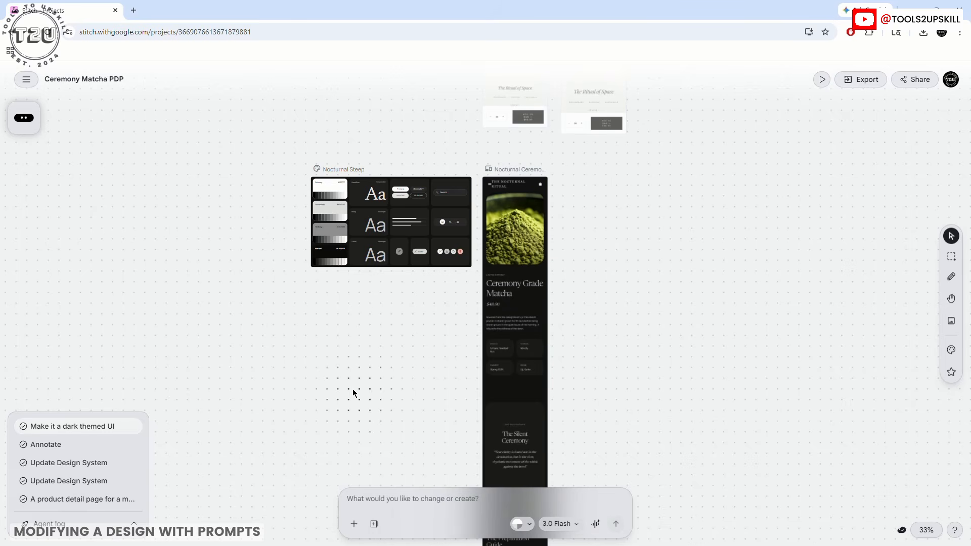
# - Survey the canvas to compare the dark Nocturnal designs with the original light design system and product pages
pyautogui.scroll(10, 604, 275)
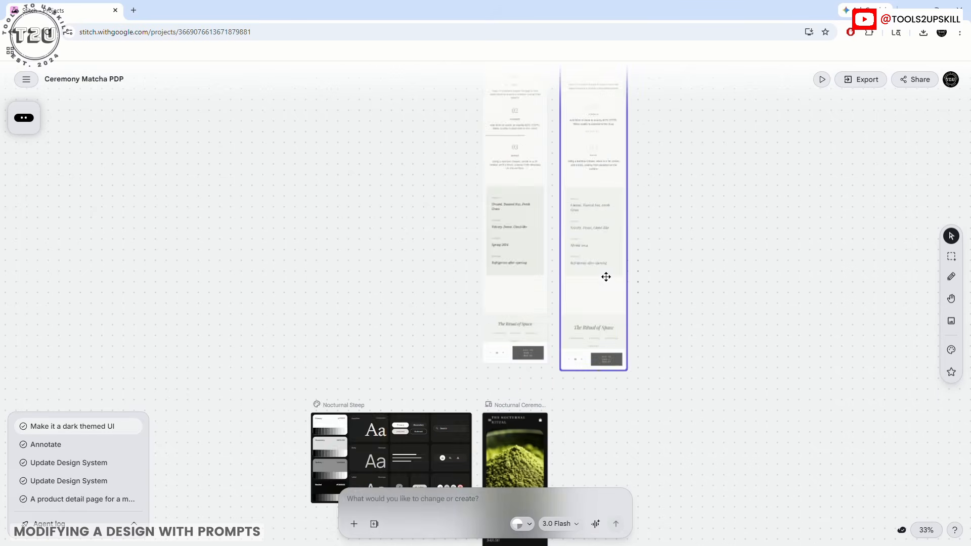
pyautogui.scroll(-5, 664, 279)
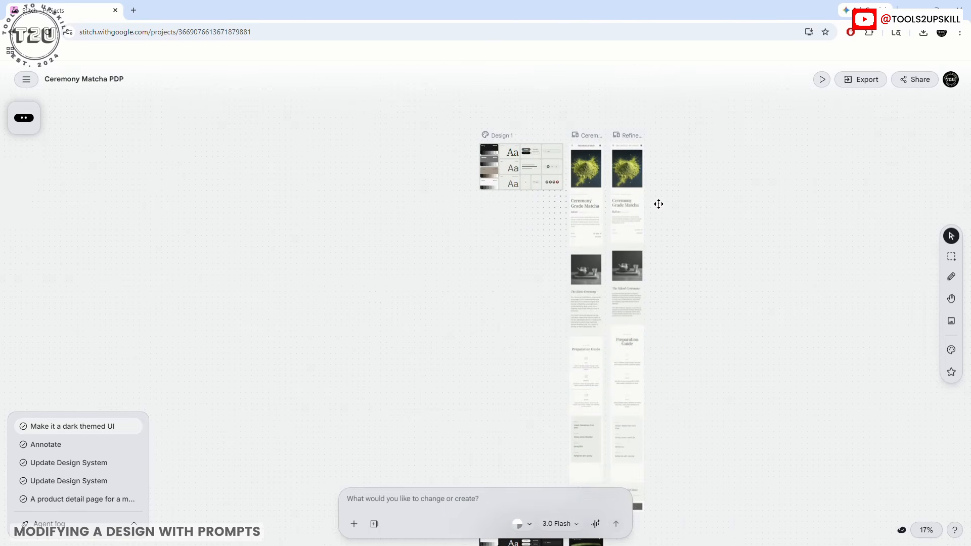
pyautogui.scroll(-1, 696, 238)
pyautogui.moveTo(511, 271); pyautogui.dragTo(354, 241)
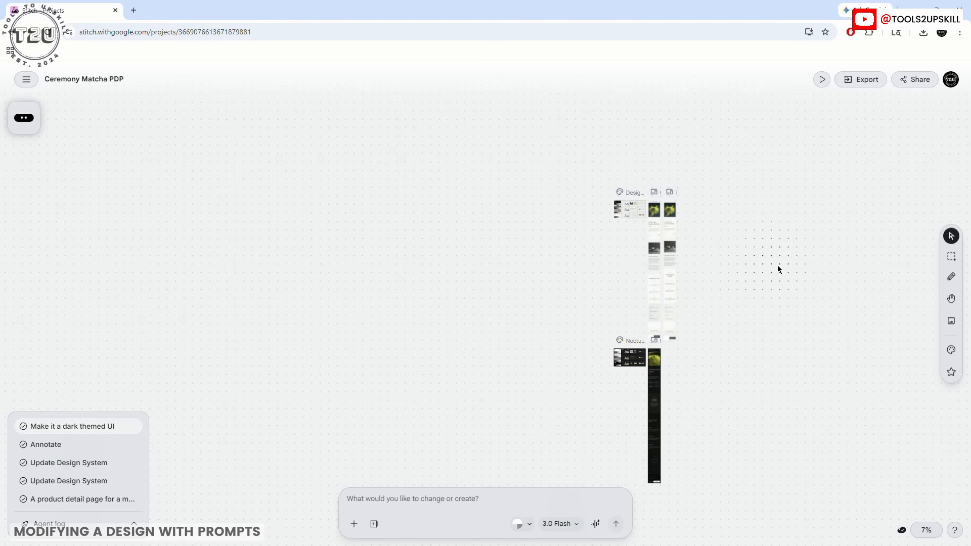
pyautogui.moveTo(764, 310); pyautogui.dragTo(617, 250)
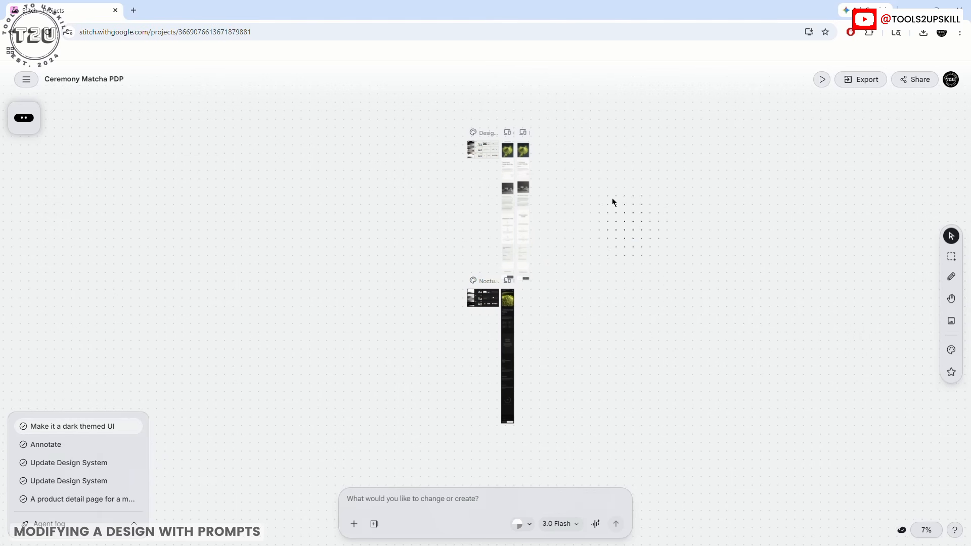
pyautogui.scroll(5, 516, 124)
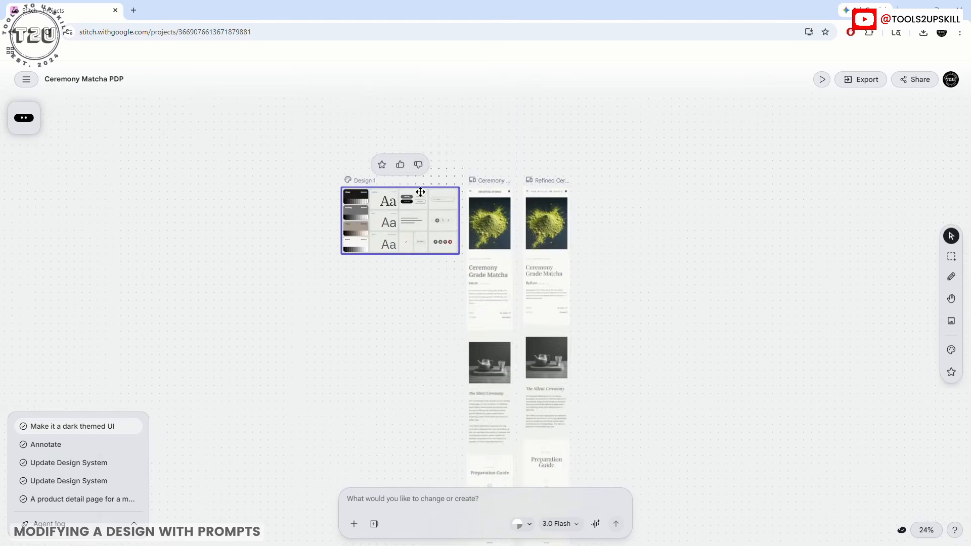
pyautogui.scroll(-2, 490, 272)
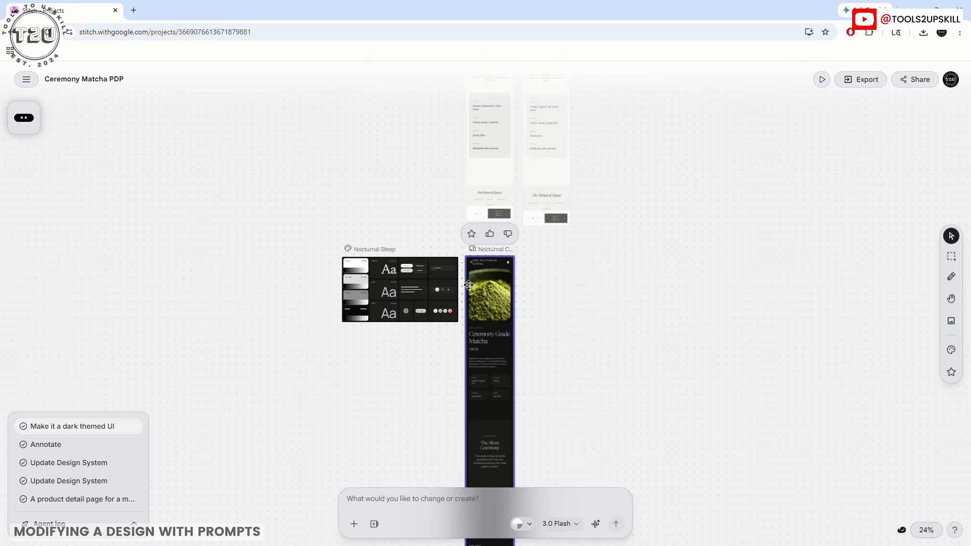
# - Select the Nocturnal page, the Nocturnal Steep design system, Design 1 and the original product page in turn to identify each version
pyautogui.click(494, 248)
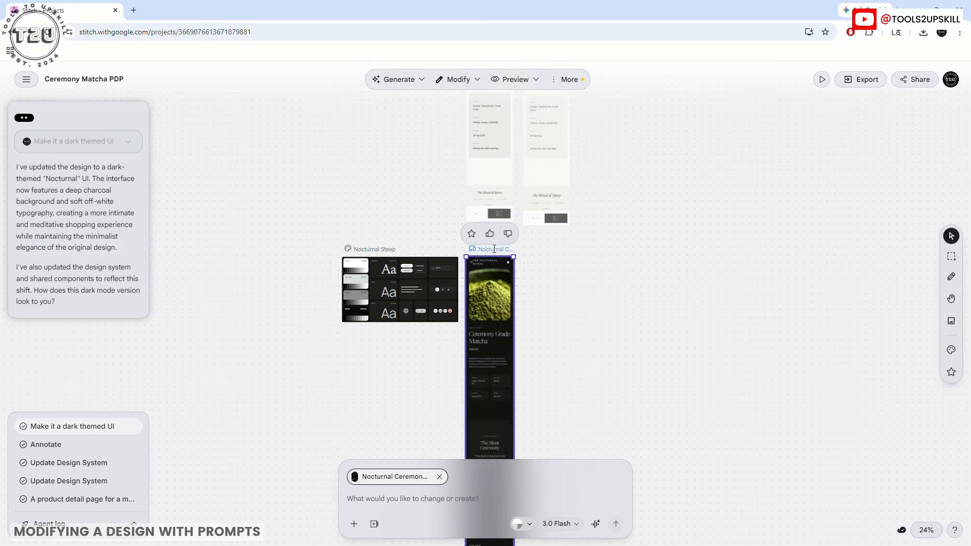
pyautogui.click(383, 249)
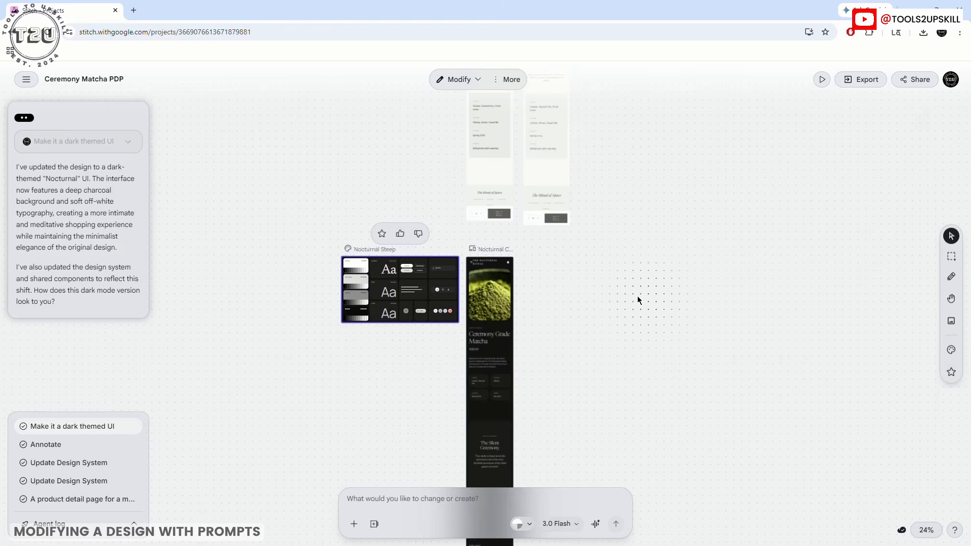
pyautogui.scroll(10, 637, 298)
pyautogui.click(419, 227)
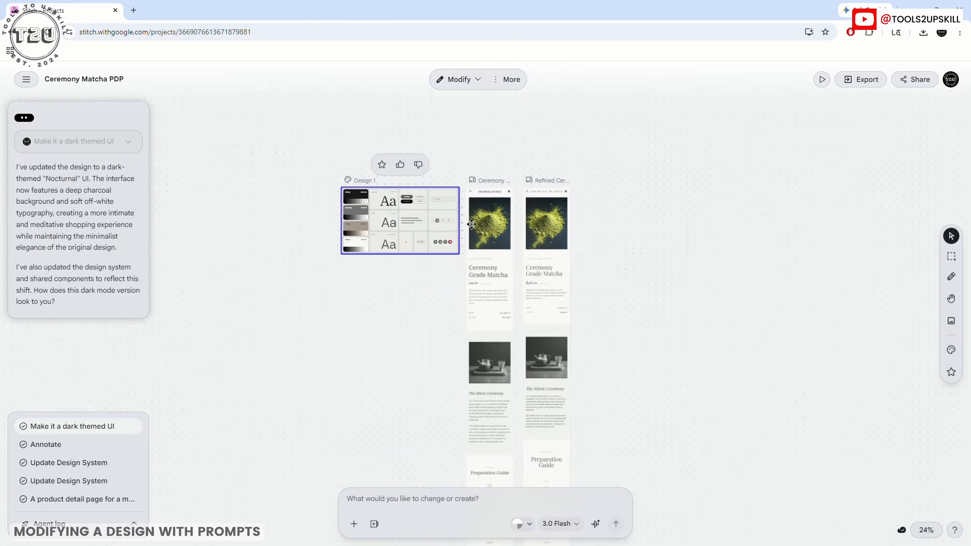
pyautogui.click(471, 224)
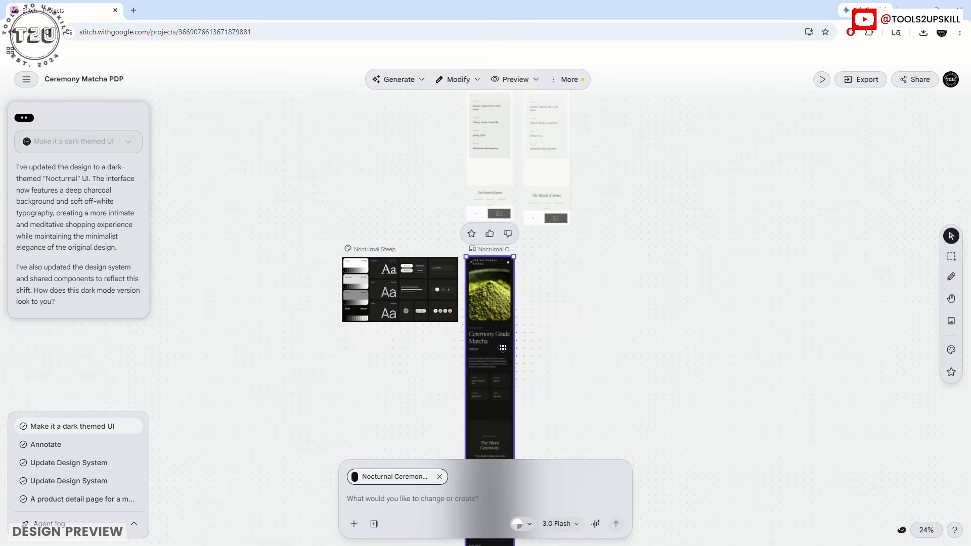
# - Open a preview of the dark Nocturnal Ceremony Matcha PDP screen in a new tab
pyautogui.scroll(5, 502, 349)
pyautogui.click(413, 83)
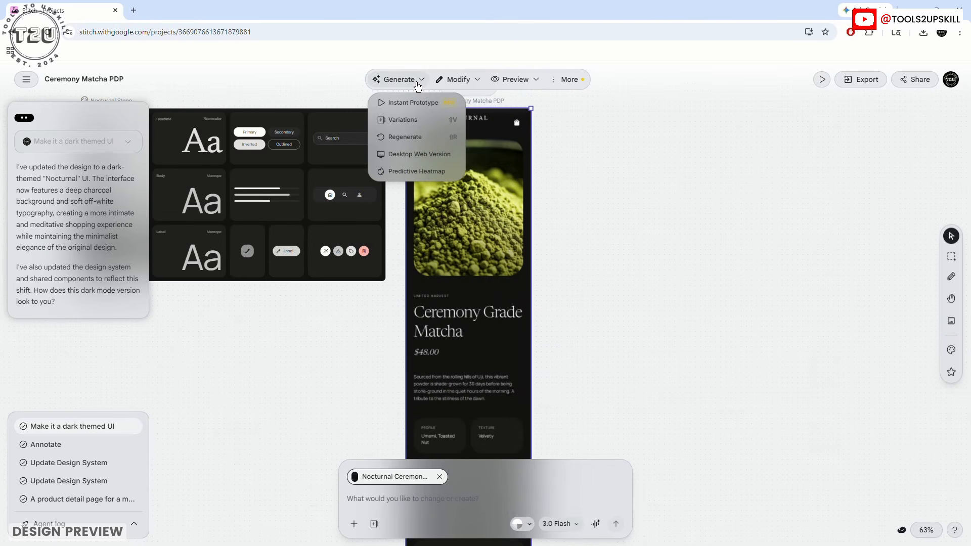
pyautogui.click(498, 82)
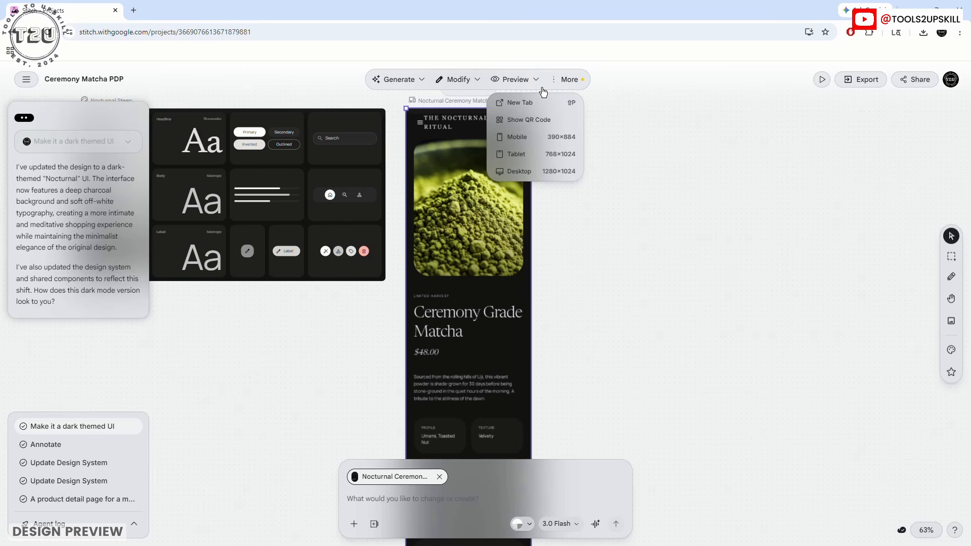
pyautogui.click(517, 102)
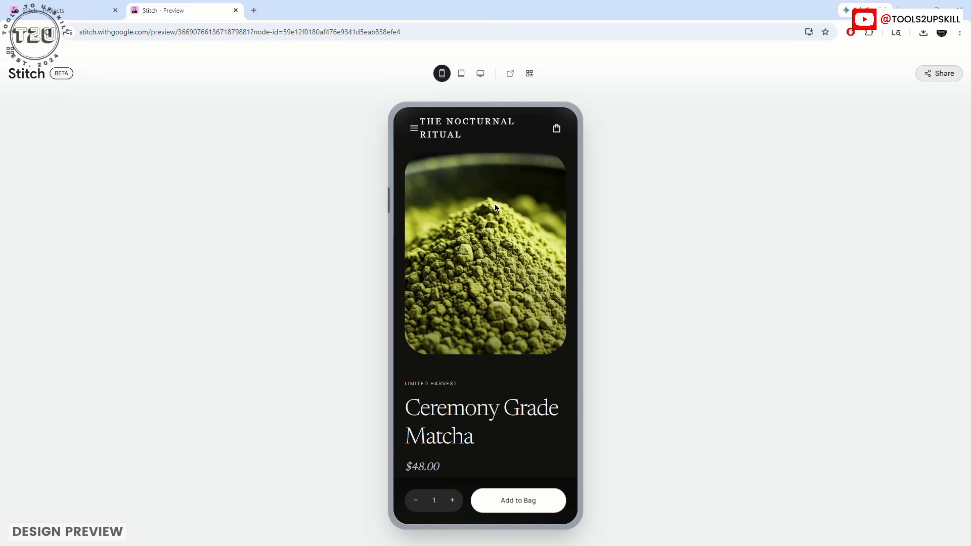
# - Review the mobile preview of the dark product page from the product details down to the footer and back
pyautogui.scroll(-5, 498, 205)
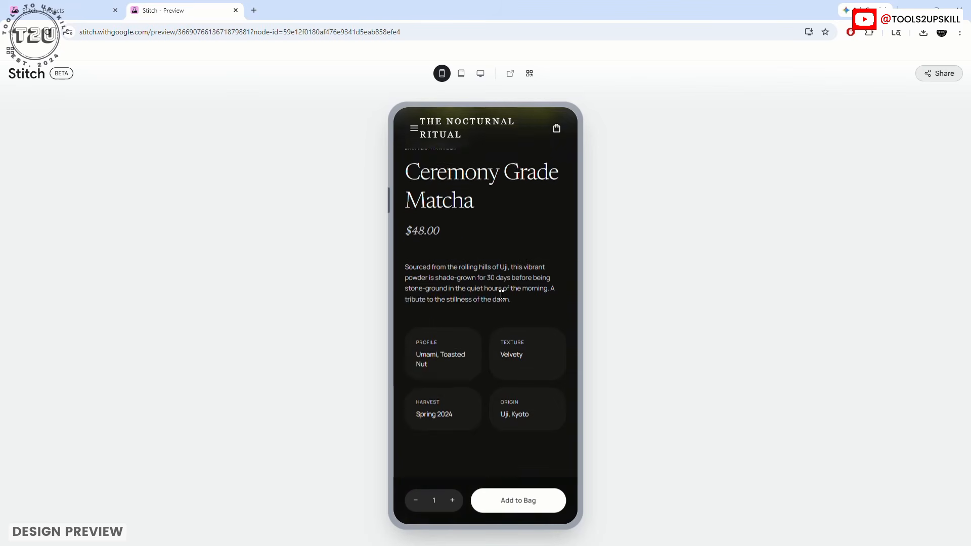
pyautogui.scroll(-10, 501, 294)
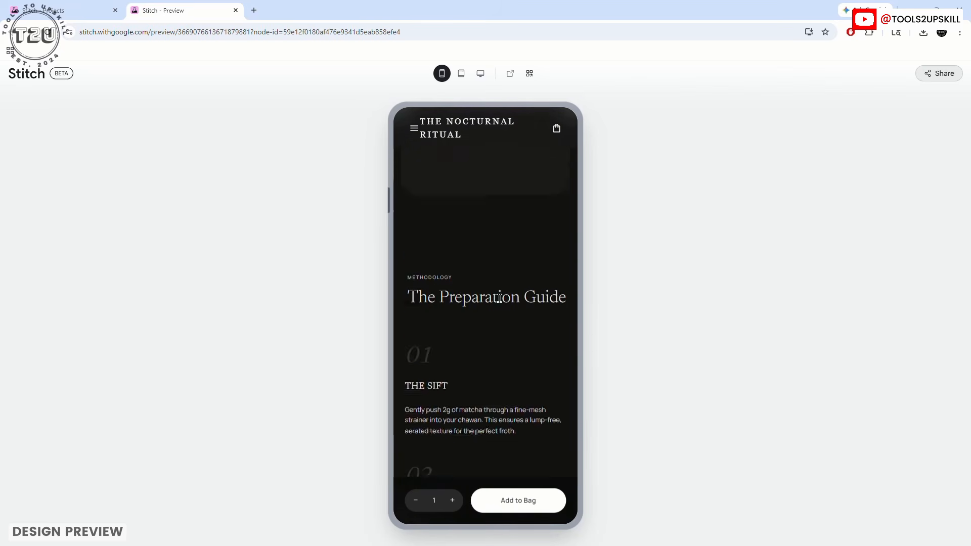
pyautogui.scroll(-10, 499, 298)
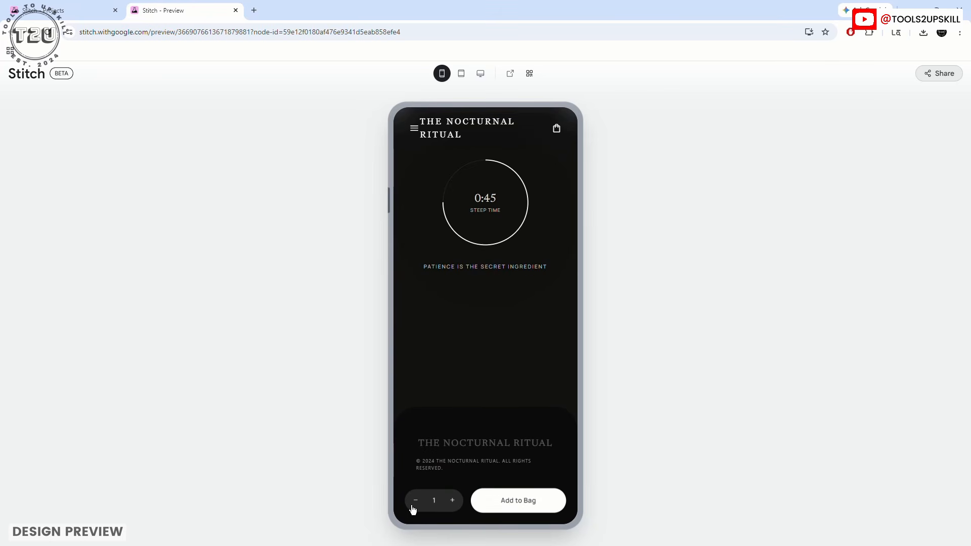
pyautogui.scroll(10, 520, 364)
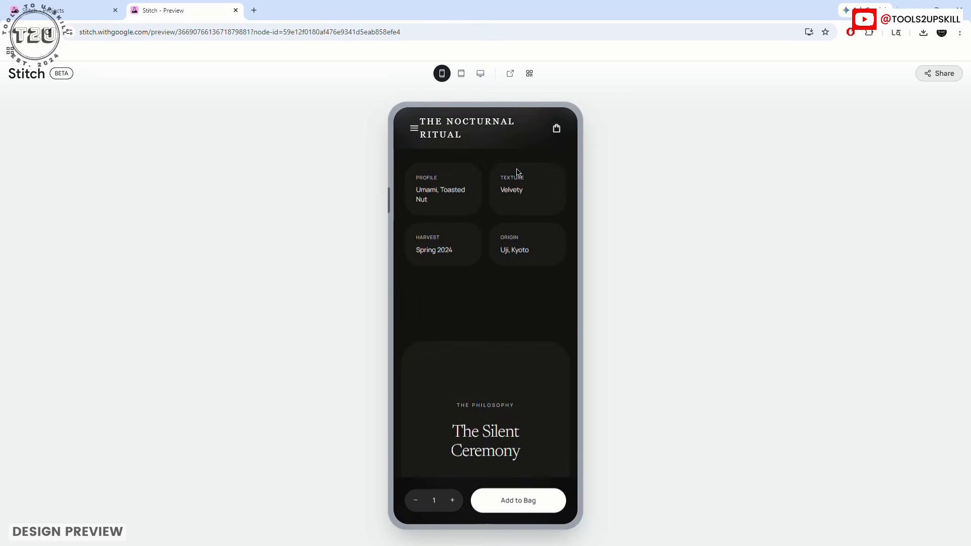
pyautogui.scroll(6, 517, 172)
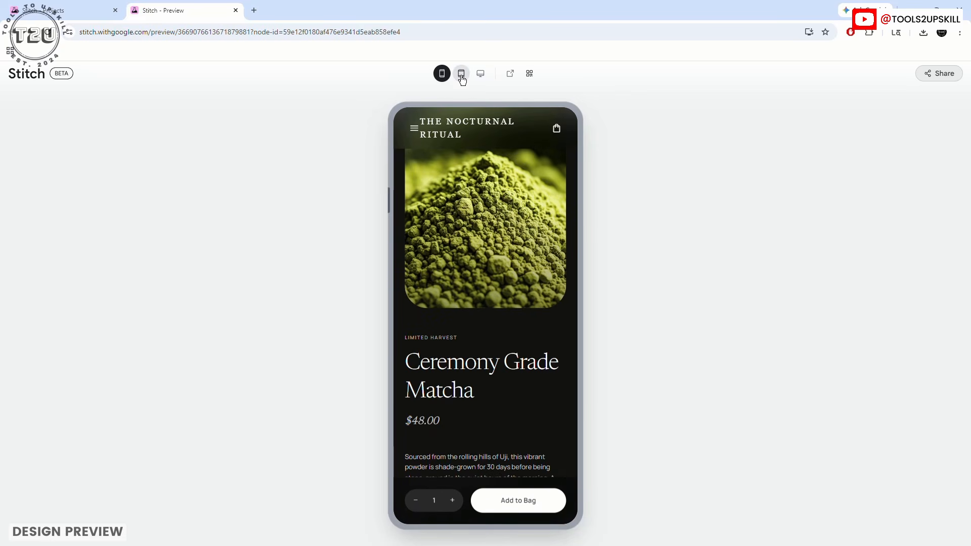
# - Preview the dark product page at tablet size and at desktop size
pyautogui.click(461, 74)
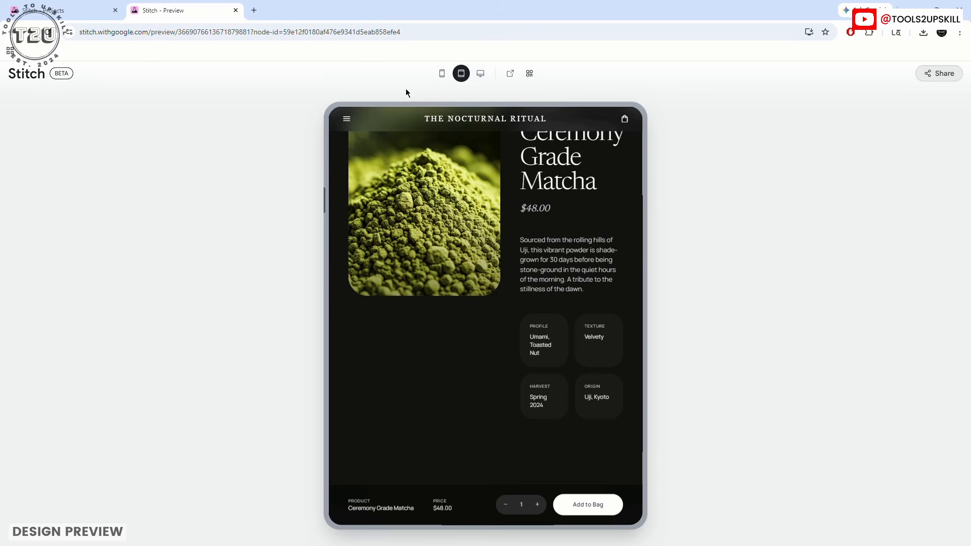
pyautogui.click(480, 73)
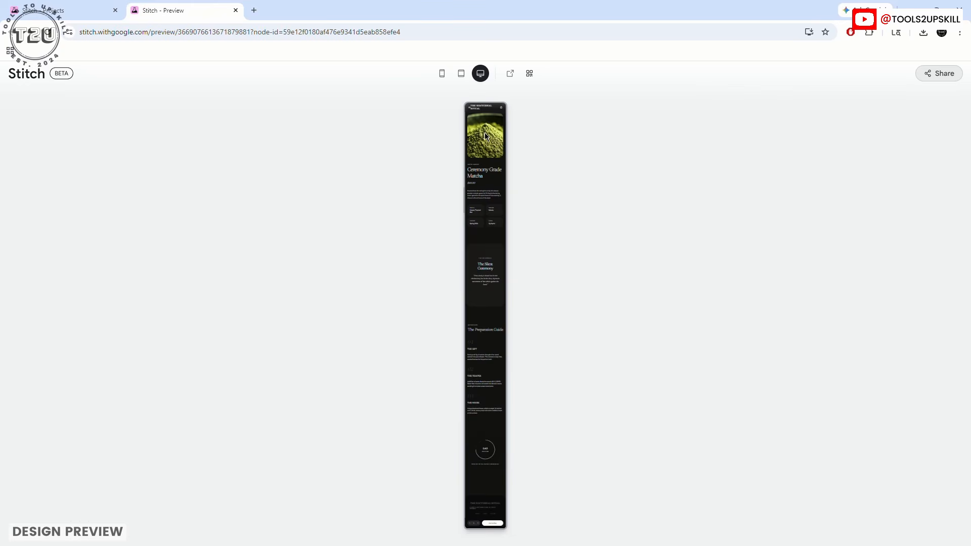
# - Try to enlarge the desktop preview by raising the browser zoom to 175%, and reset the zoom to 100%
pyautogui.hotkey('ctrl', '+')
pyautogui.hotkey('ctrl', '+')
pyautogui.hotkey('ctrl', '+')
pyautogui.hotkey('ctrl', '+')
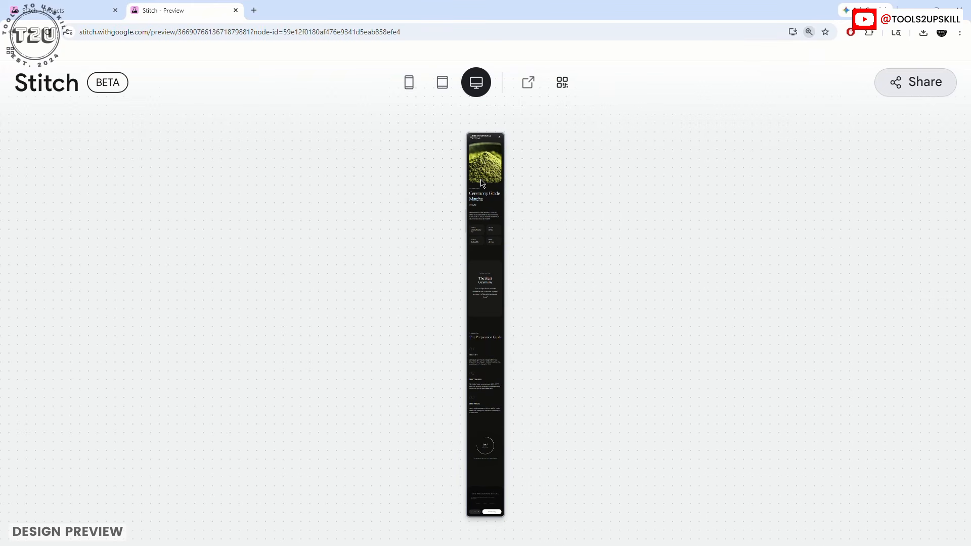
pyautogui.hotkey('ctrl', '-')
pyautogui.hotkey('ctrl', '-')
pyautogui.click(813, 54)
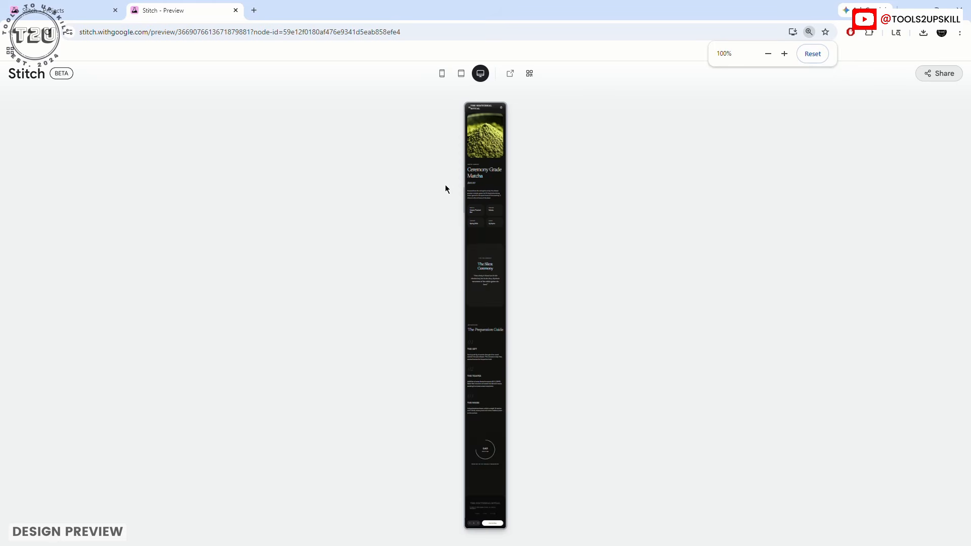
pyautogui.hotkey('ctrl', '+')
pyautogui.hotkey('ctrl', '+')
pyautogui.hotkey('ctrl', '+')
pyautogui.hotkey('ctrl', '+')
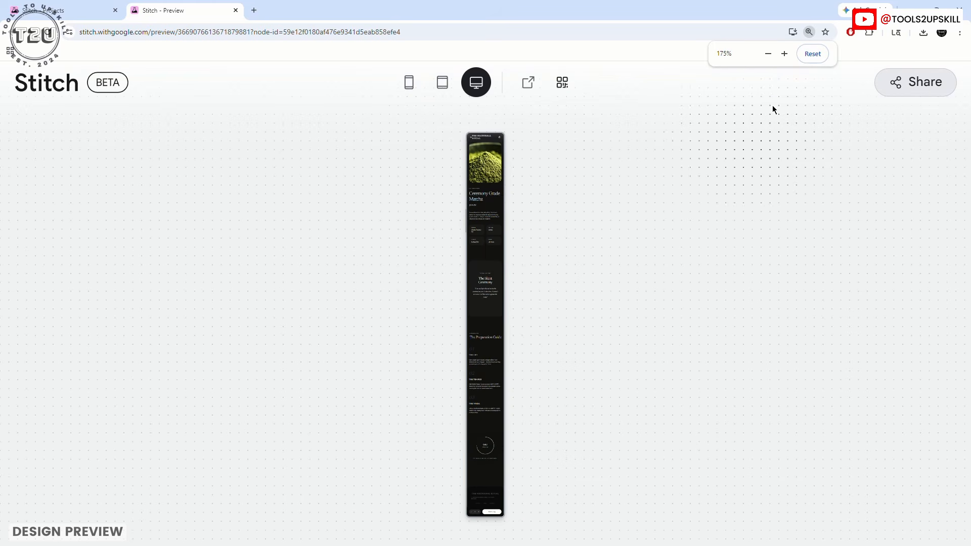
pyautogui.click(807, 54)
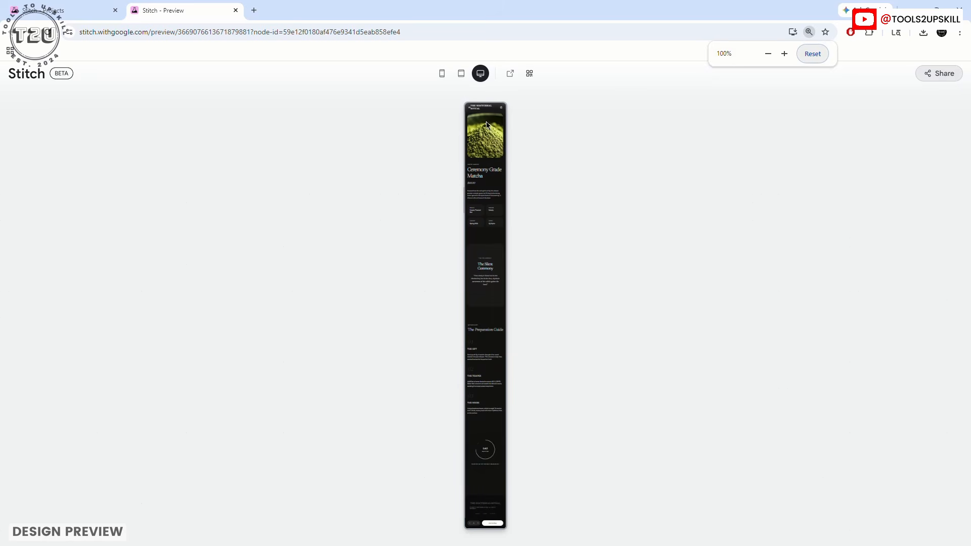
# - Open the dark product page full-width in a separate tab and review it from the product details to the footer and back
pyautogui.click(510, 75)
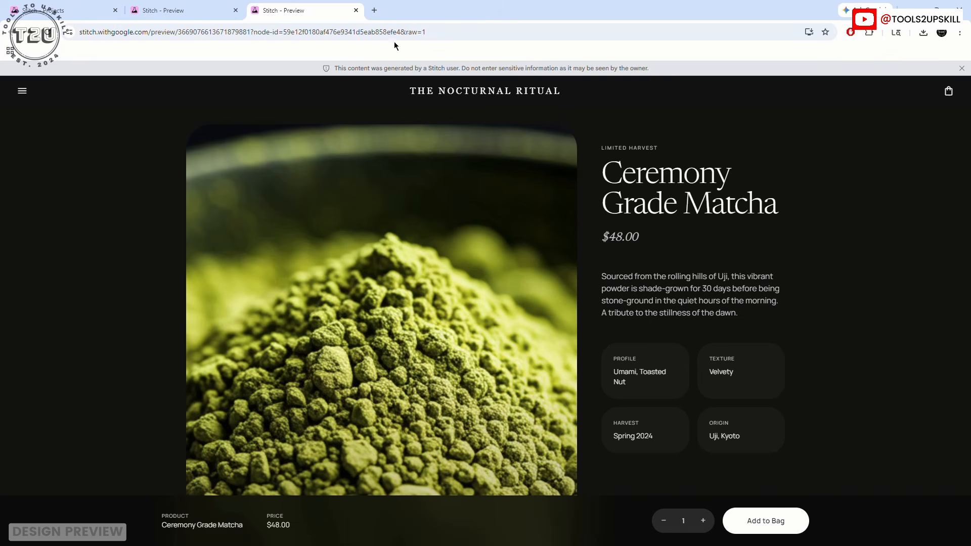
pyautogui.click(422, 31)
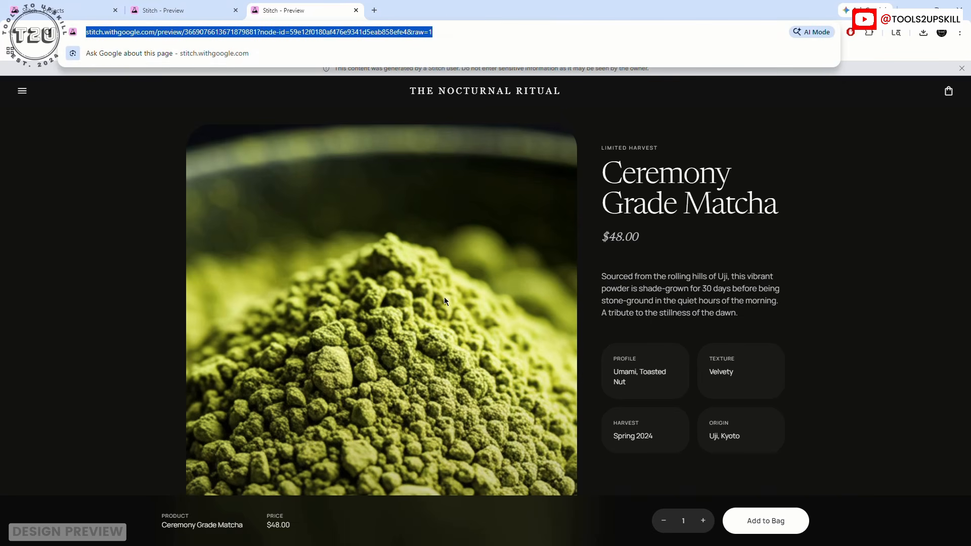
pyautogui.scroll(-2, 490, 353)
pyautogui.scroll(-10, 489, 353)
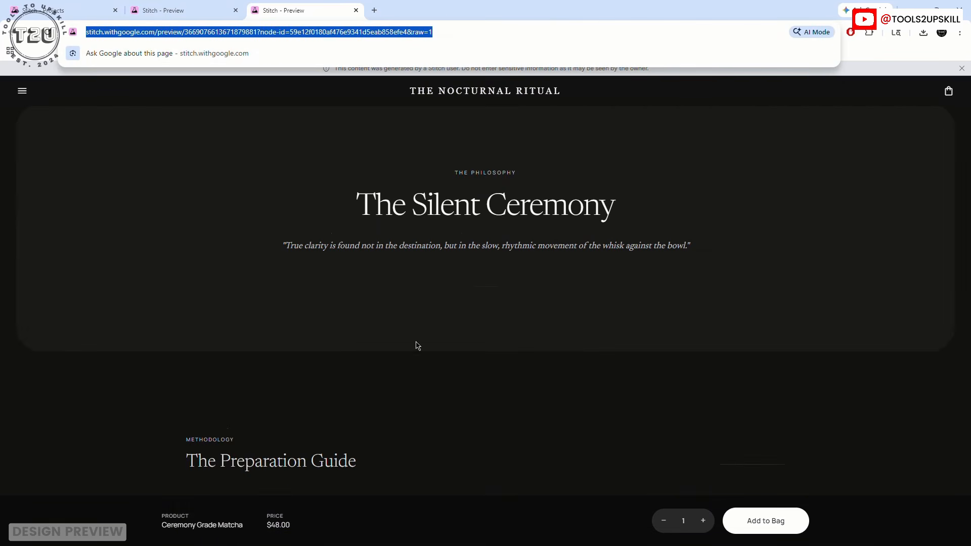
pyautogui.scroll(-2, 428, 349)
pyautogui.scroll(-5, 642, 344)
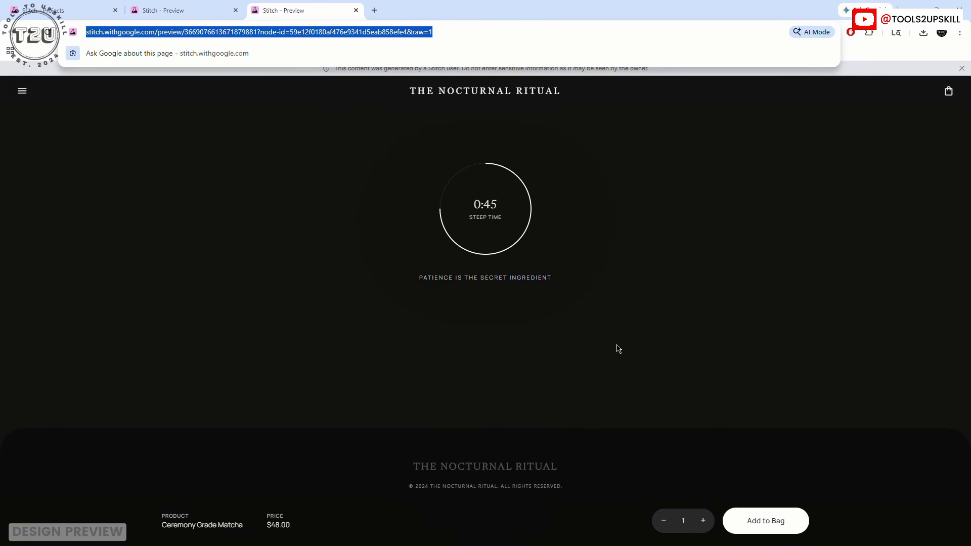
pyautogui.click(743, 520)
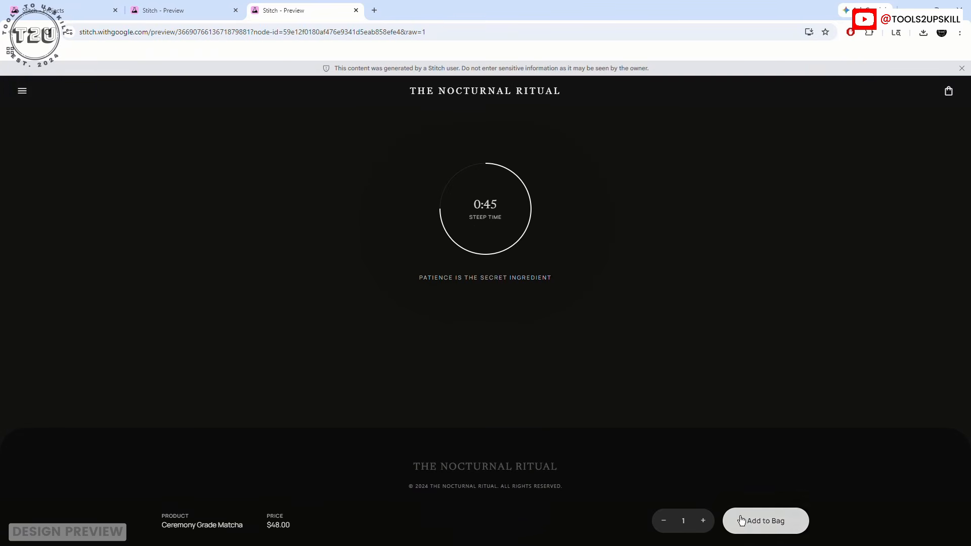
pyautogui.scroll(12, 708, 357)
pyautogui.scroll(1, 679, 350)
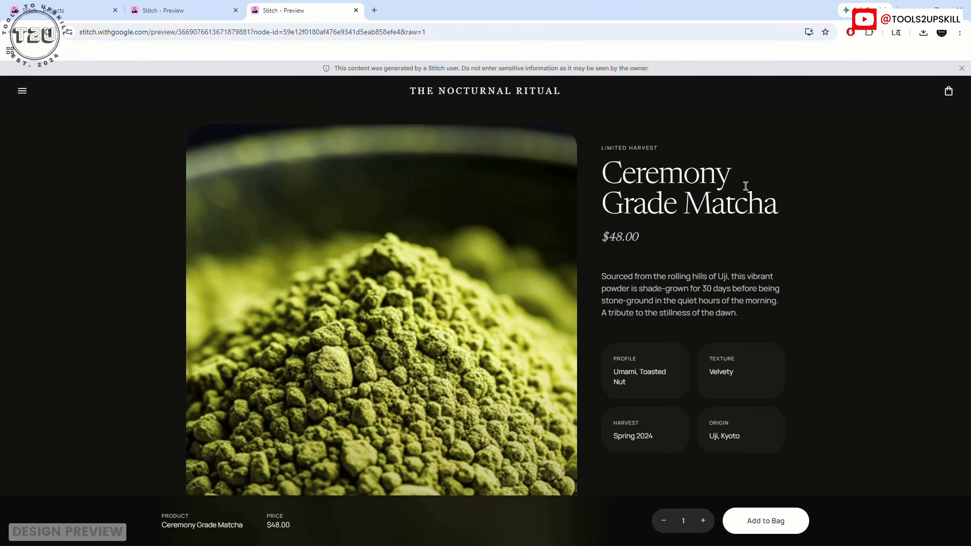
# - Dismiss the Stitch content notice, review the full-width page once more, and close its tab
pyautogui.click(961, 68)
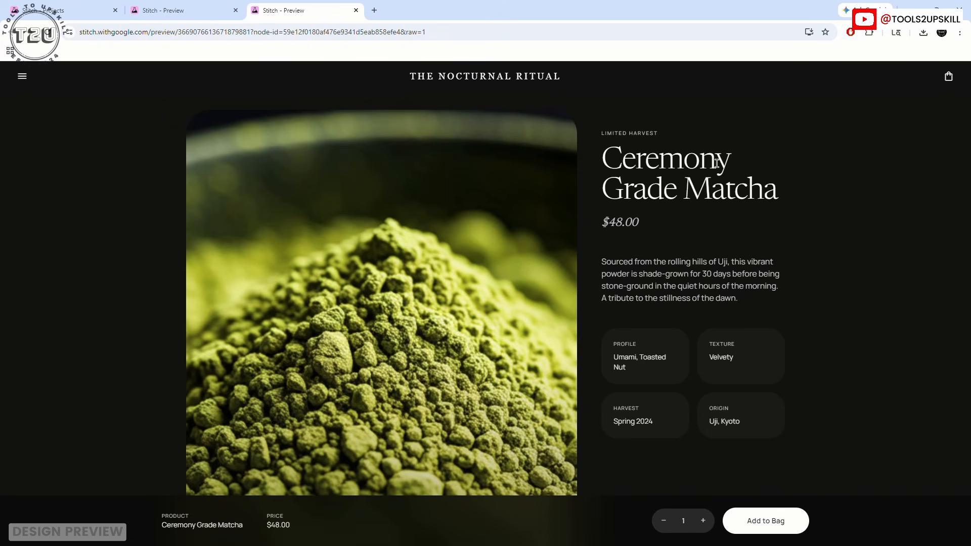
pyautogui.scroll(-10, 555, 376)
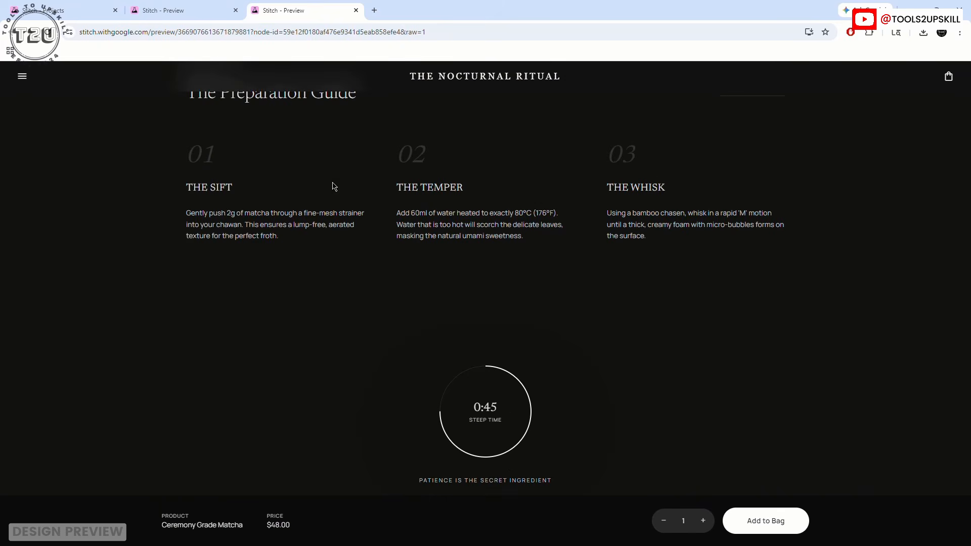
pyautogui.scroll(-3, 560, 398)
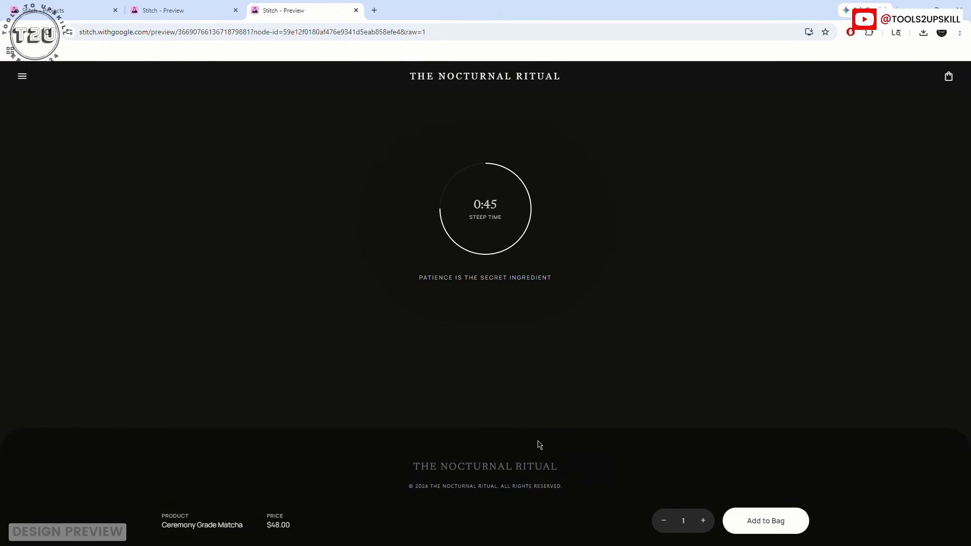
pyautogui.scroll(15, 511, 442)
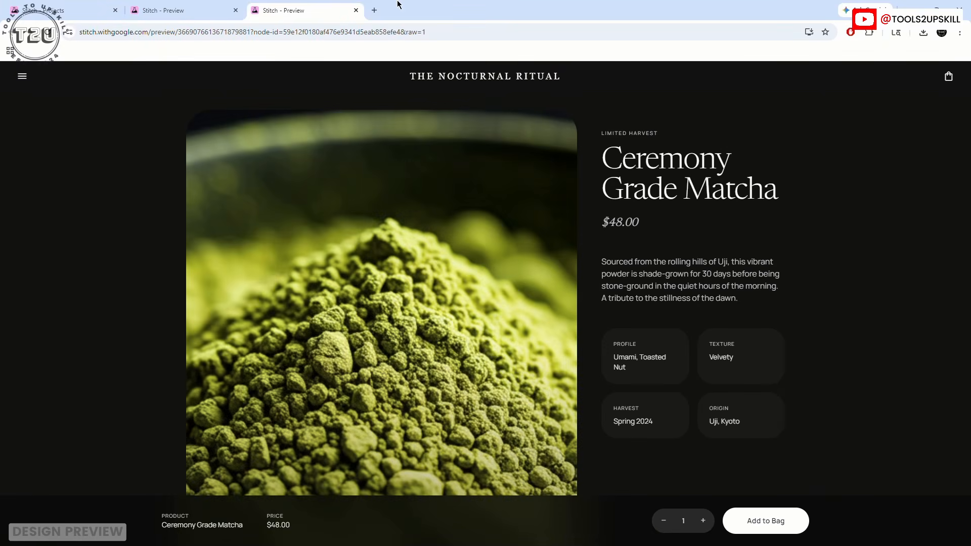
pyautogui.click(356, 10)
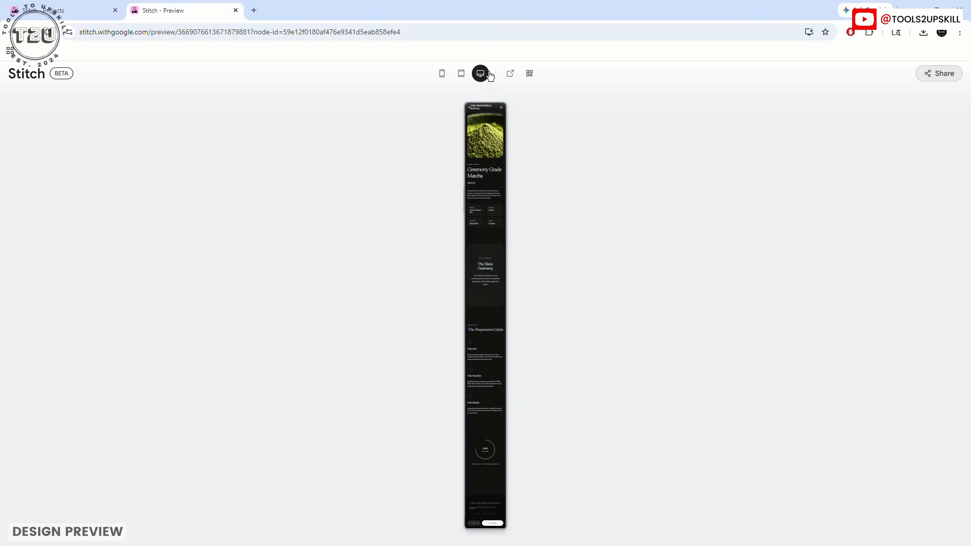
# - Show the preview's QR code for mobile devices, and view the page at mobile size before closing the preview tab
pyautogui.click(529, 76)
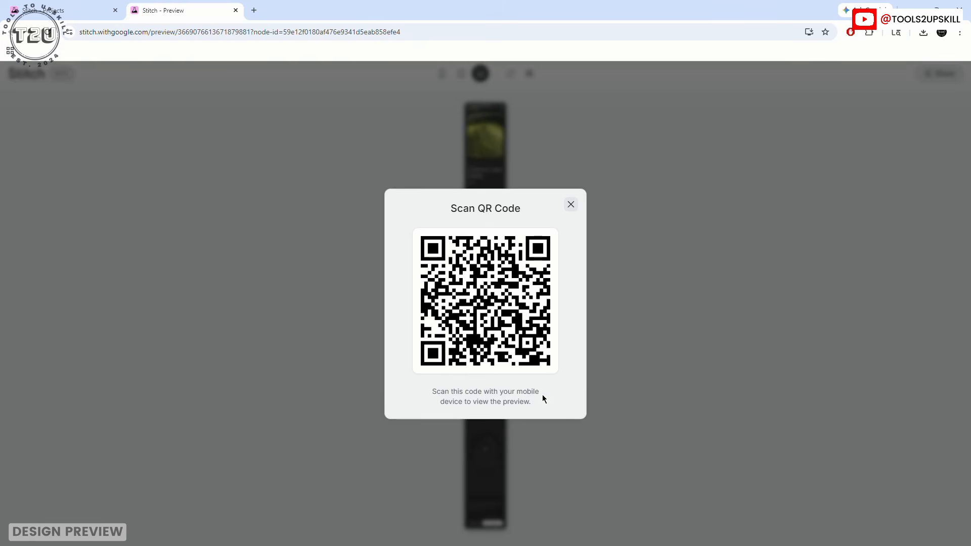
pyautogui.click(571, 203)
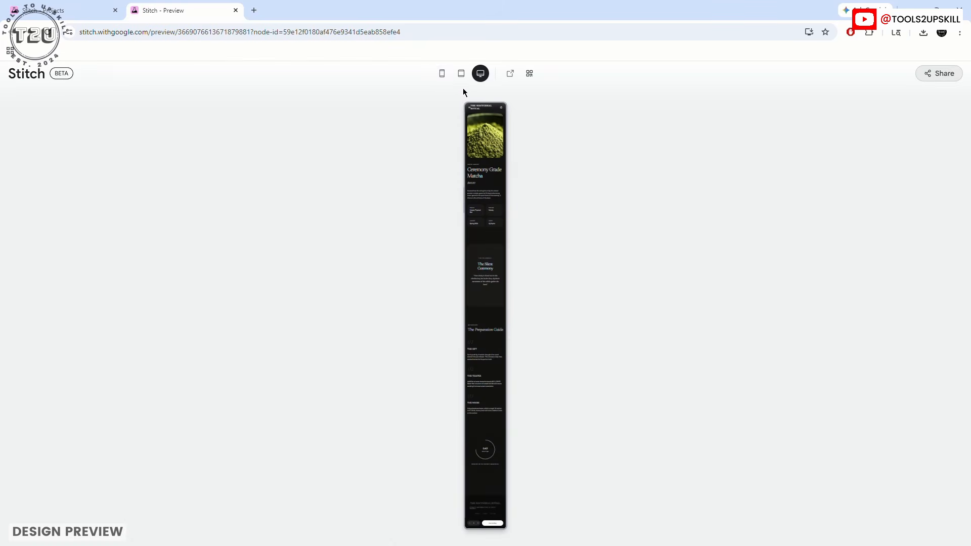
pyautogui.click(440, 75)
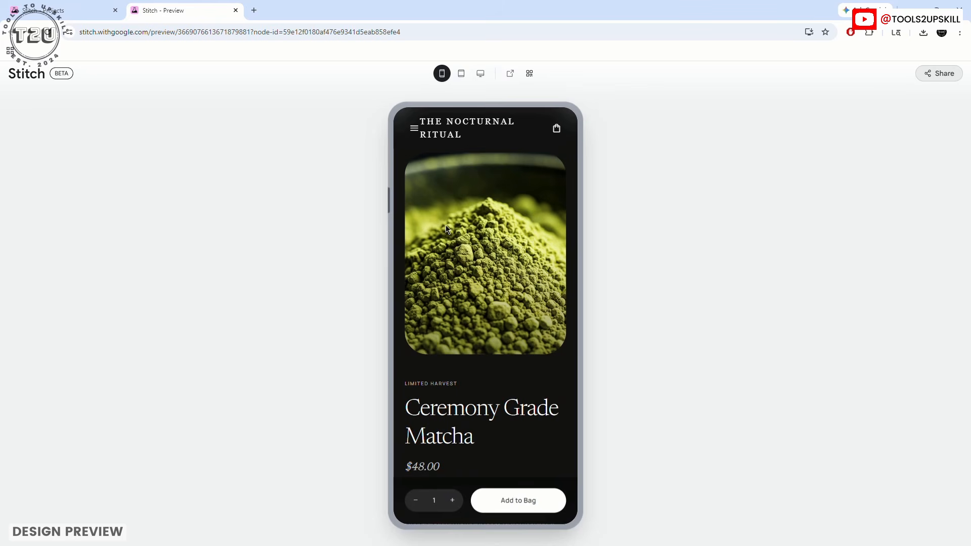
pyautogui.click(236, 10)
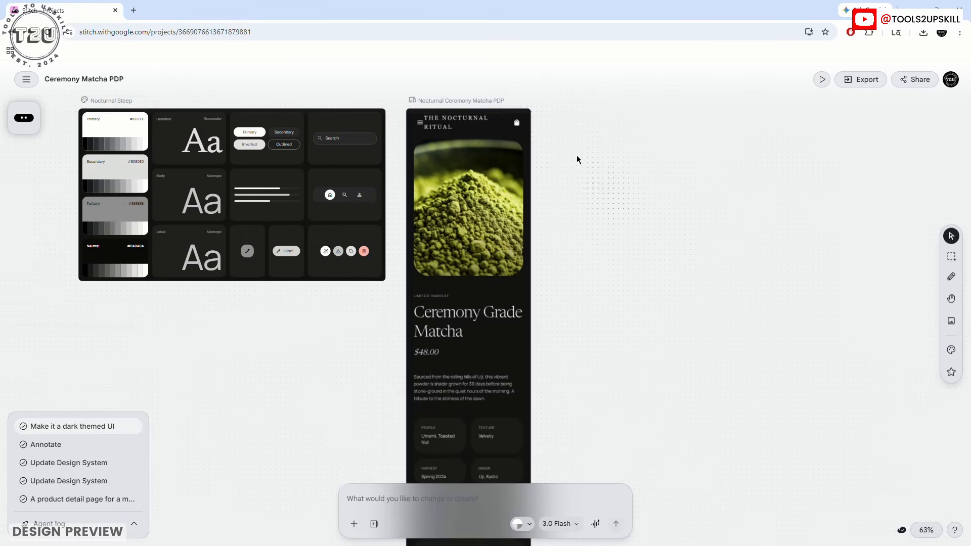
# - Open the code view of the Nocturnal Ceremony Matcha PDP screen
pyautogui.click(536, 83)
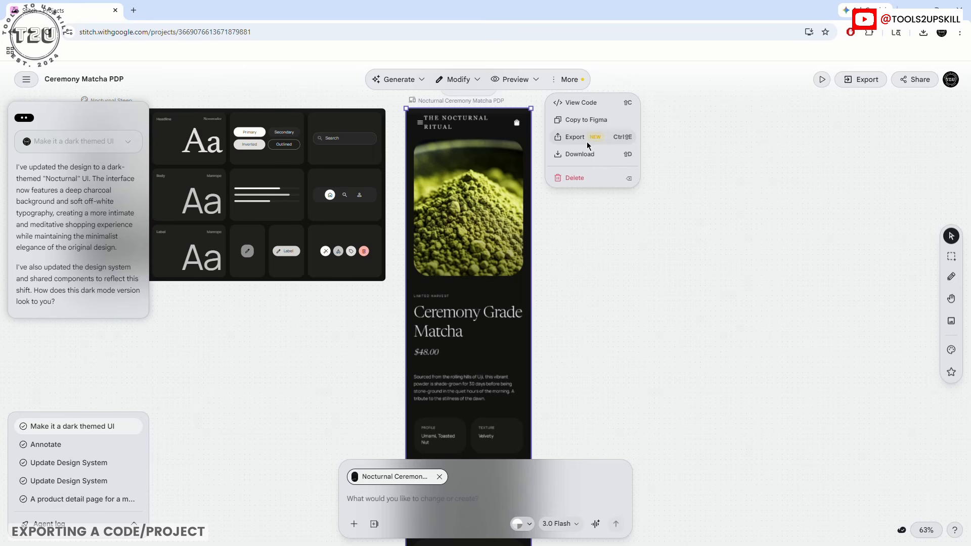
pyautogui.click(558, 101)
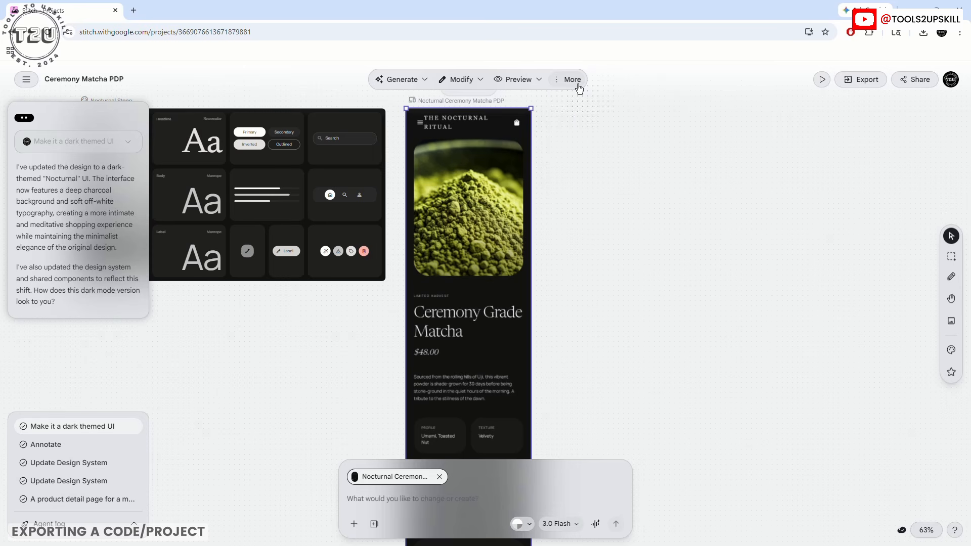
pyautogui.click(576, 85)
pyautogui.click(584, 103)
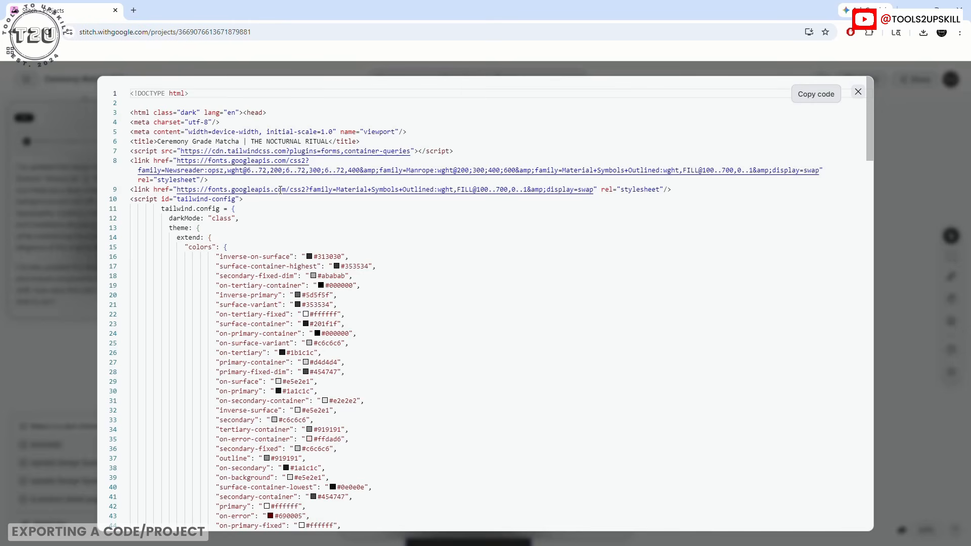
# - Review the generated HTML from the Tailwind color configuration through the page sections to the site footer and back
pyautogui.scroll(-5, 283, 334)
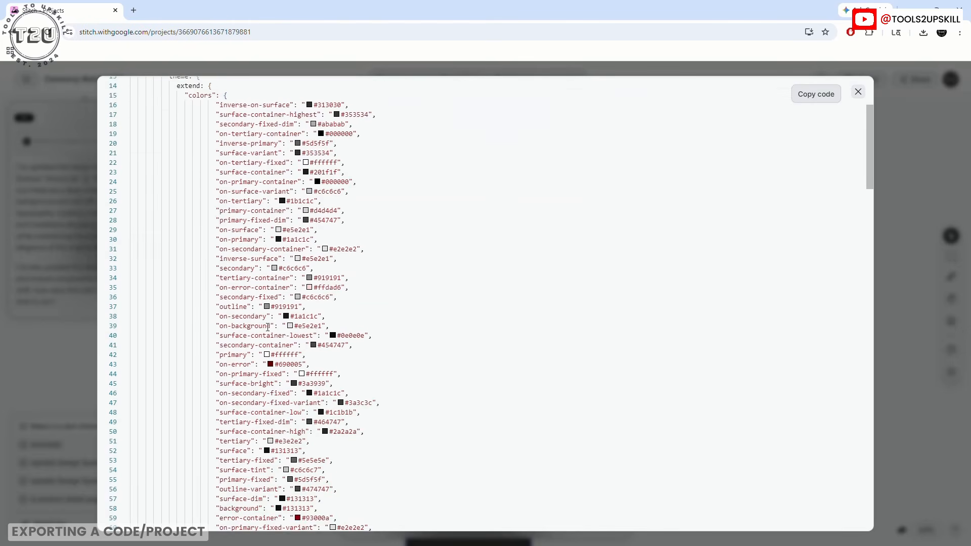
pyautogui.scroll(-8, 283, 334)
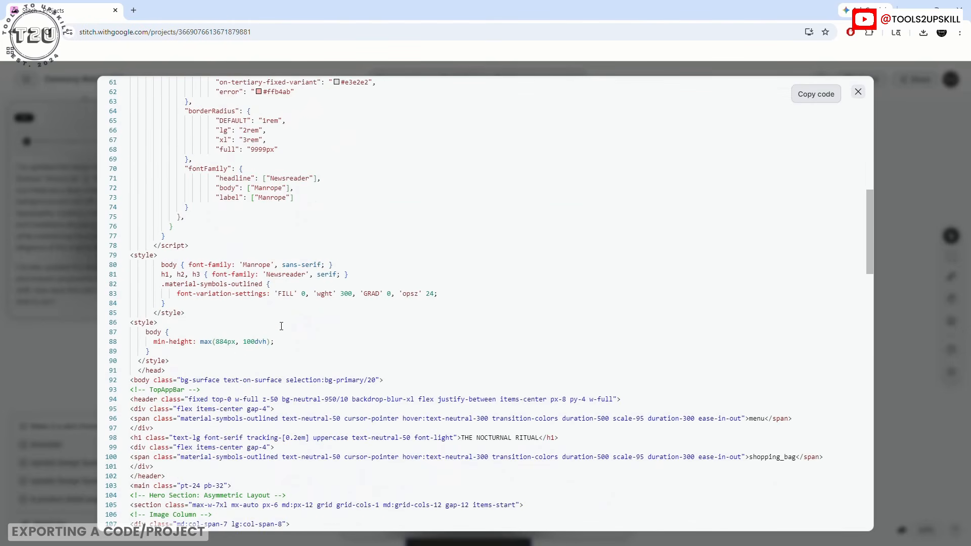
pyautogui.scroll(-10, 282, 326)
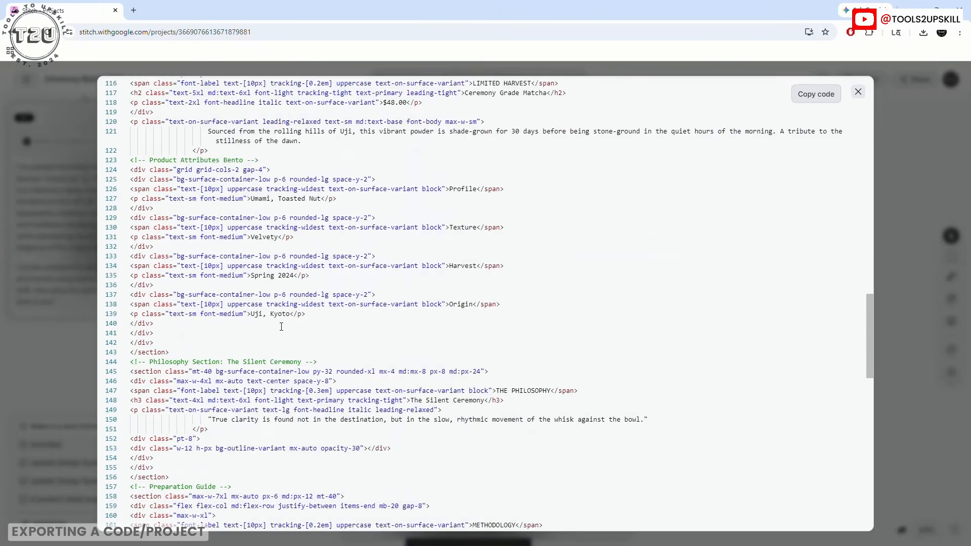
pyautogui.scroll(-3, 315, 316)
pyautogui.scroll(-8, 225, 357)
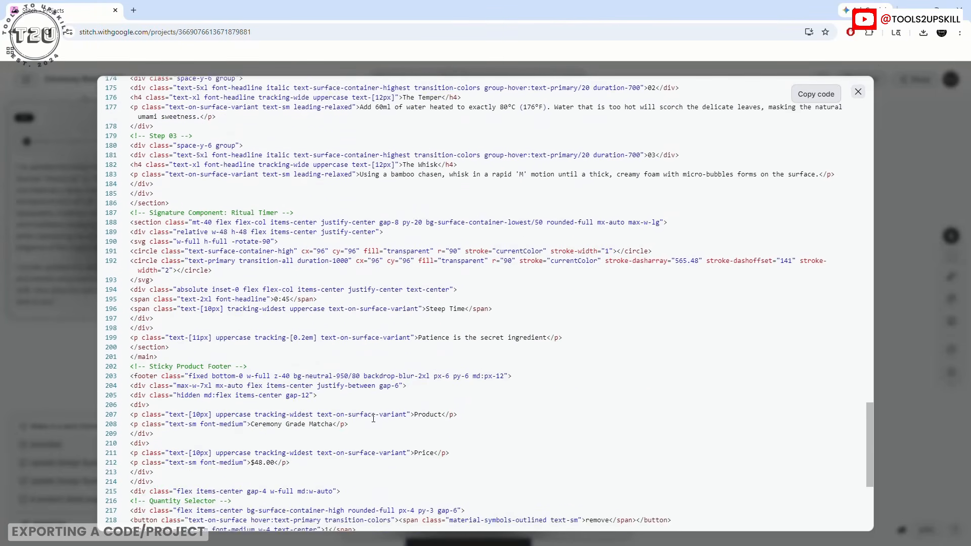
pyautogui.scroll(20, 217, 299)
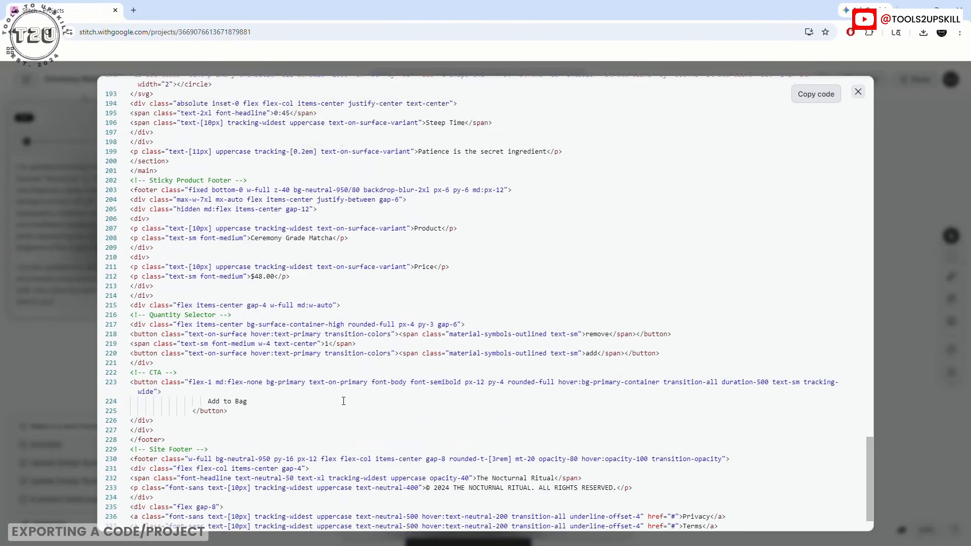
pyautogui.scroll(17, 486, 227)
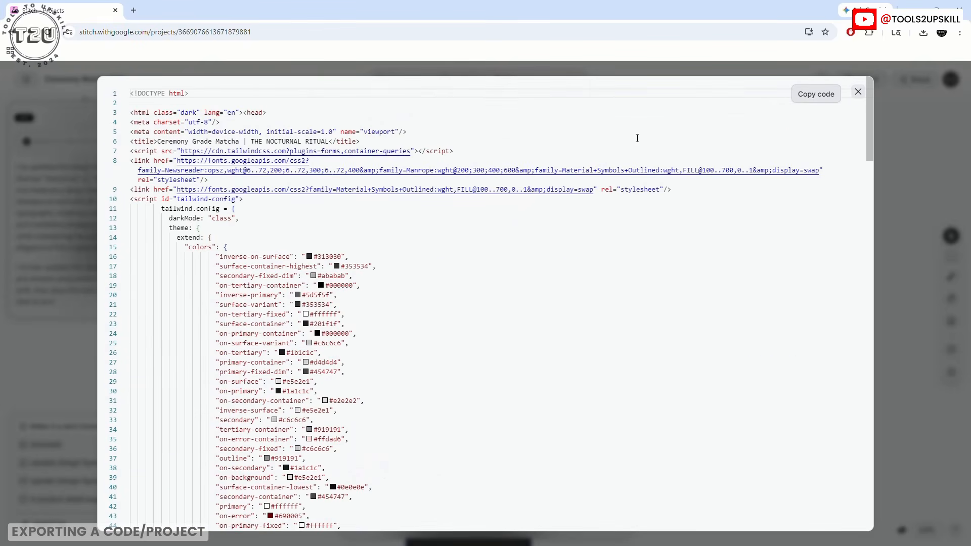
# - Copy the screen's full HTML code, look over its font links and color definitions, and close the code view
pyautogui.click(814, 95)
pyautogui.moveTo(205, 160); pyautogui.dragTo(287, 161)
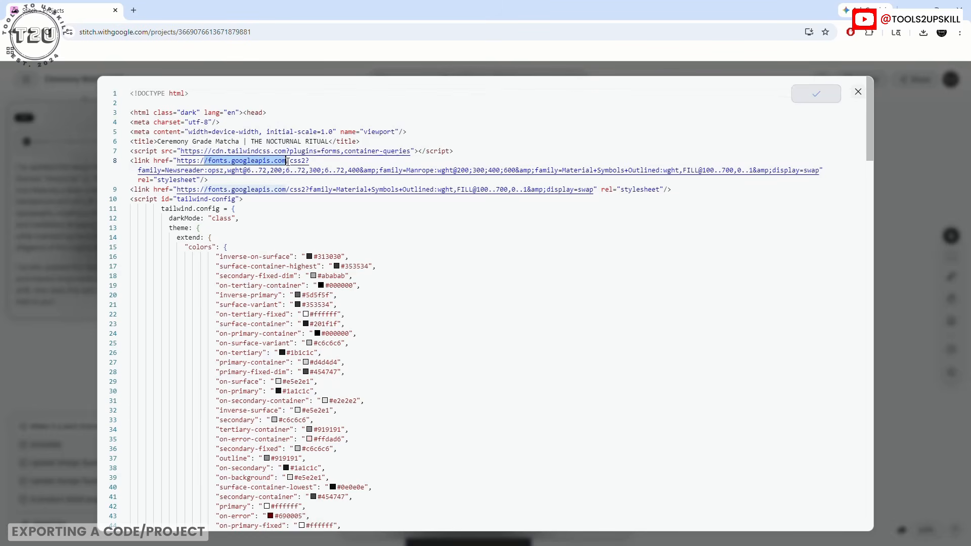
pyautogui.click(597, 223)
pyautogui.scroll(-5, 413, 323)
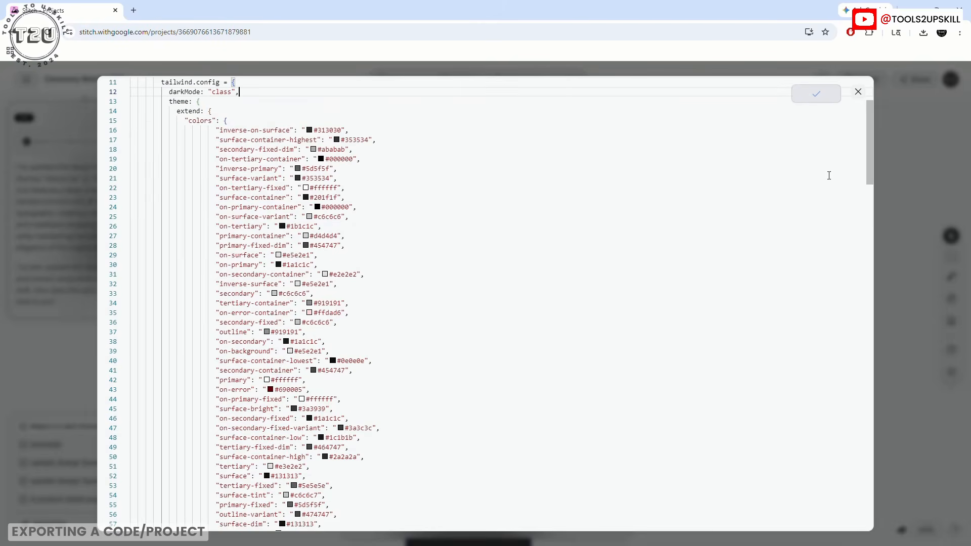
pyautogui.moveTo(869, 172); pyautogui.dragTo(867, 128)
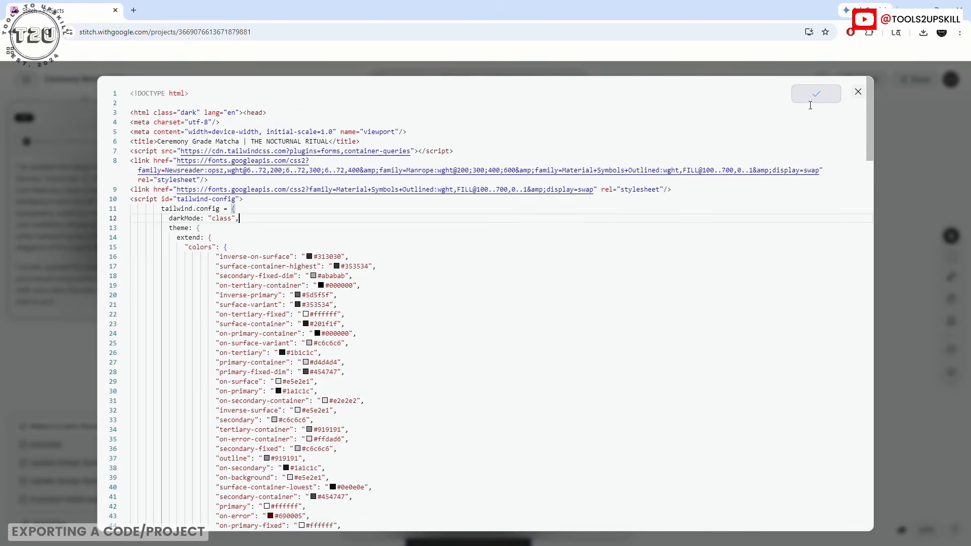
pyautogui.click(856, 96)
# - Convert the Nocturnal Ceremony Matcha PDP screen to Figma format on the clipboard, and check the copied entry in the clipboard history
pyautogui.click(567, 80)
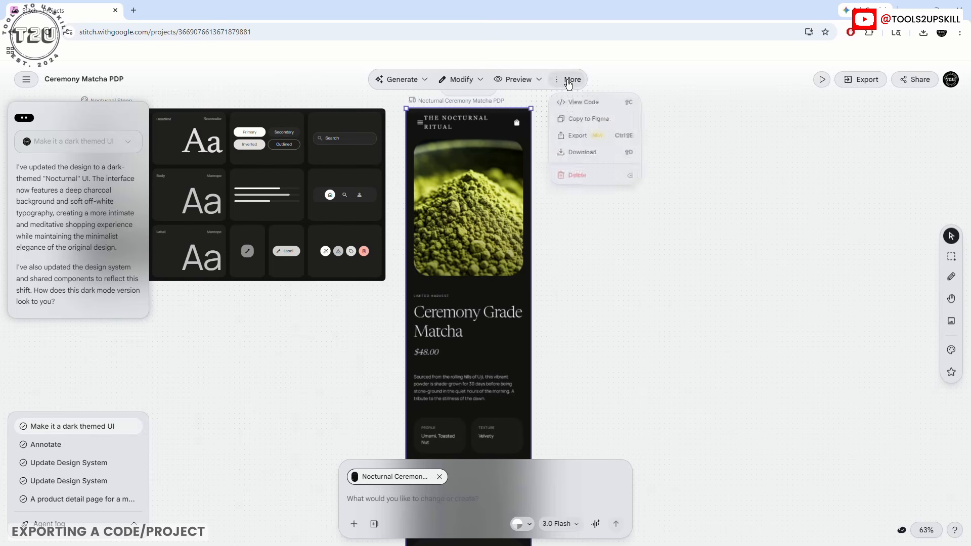
pyautogui.click(576, 120)
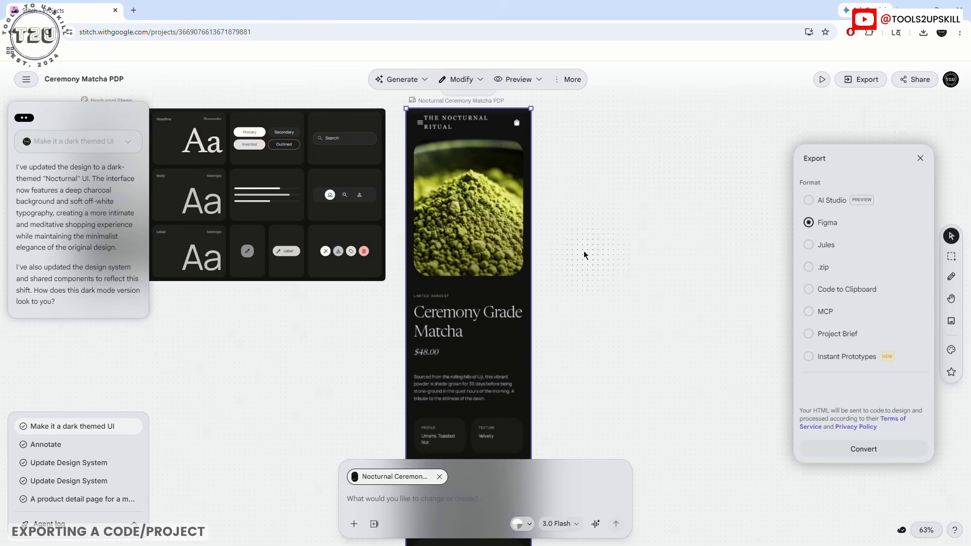
pyautogui.click(811, 201)
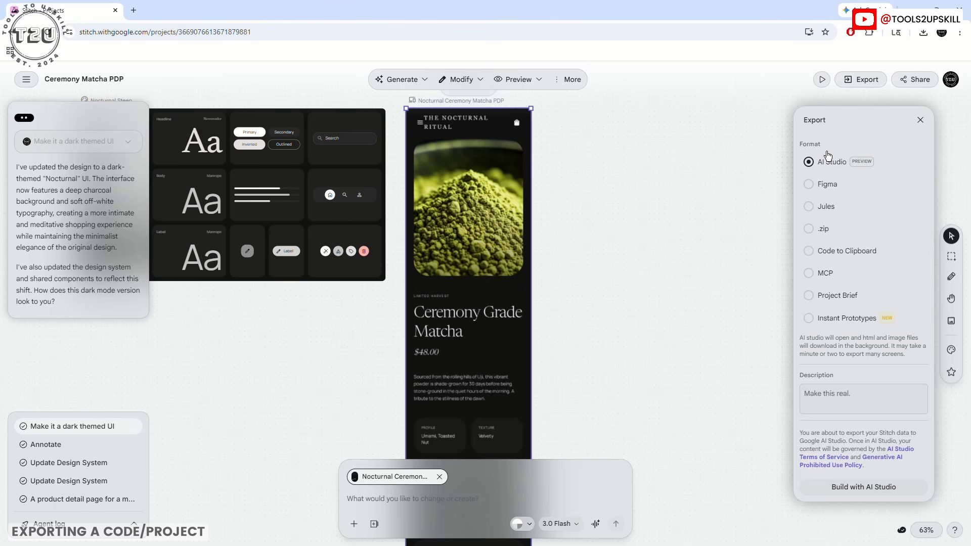
pyautogui.click(819, 183)
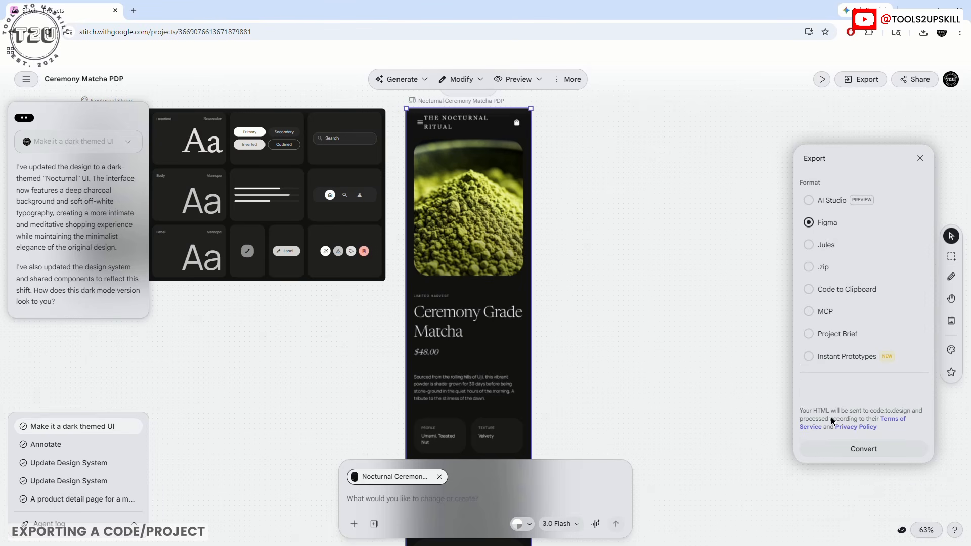
pyautogui.click(842, 452)
pyautogui.click(861, 449)
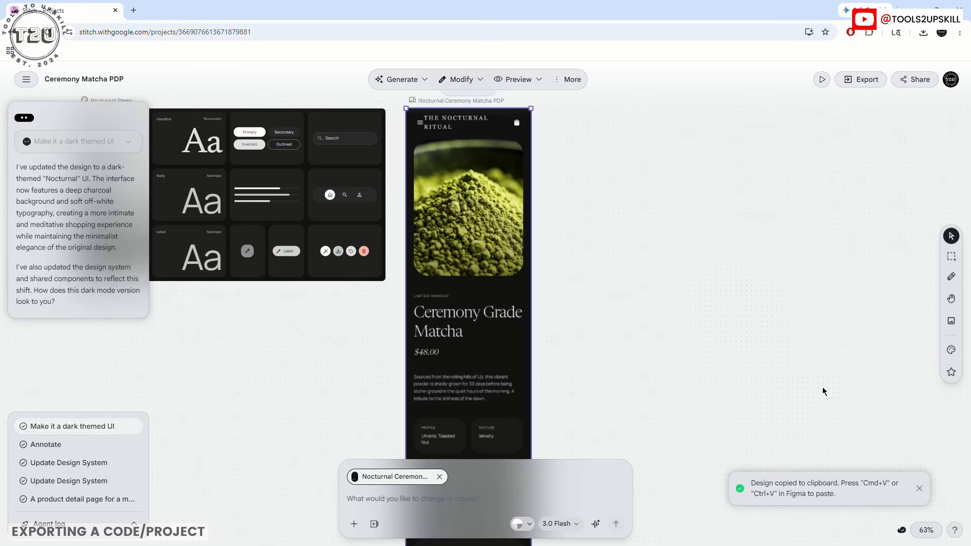
pyautogui.press('super+v')
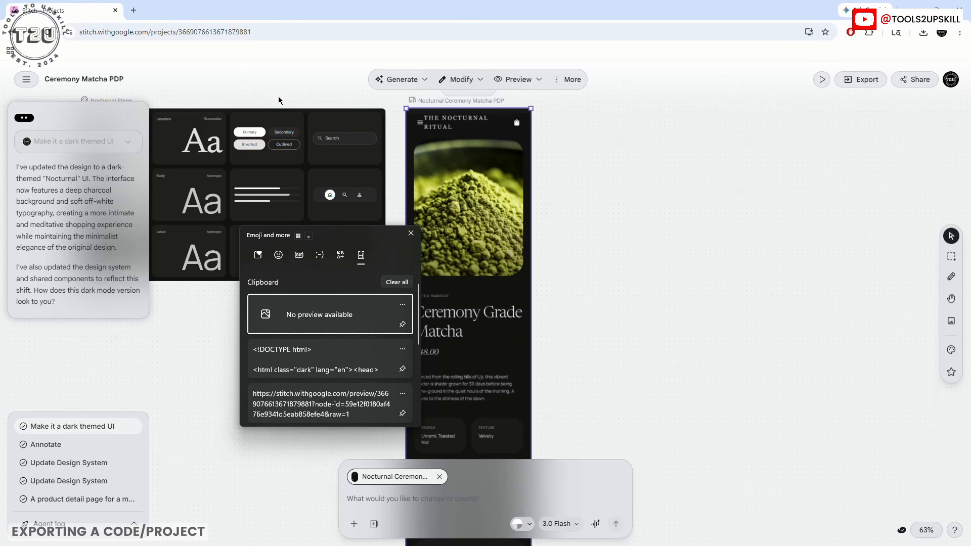
pyautogui.click(410, 233)
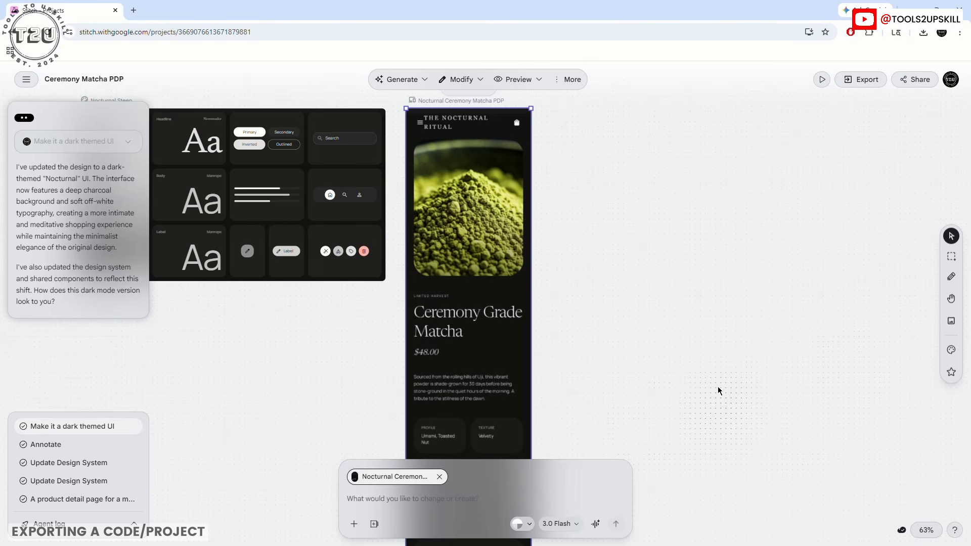
# - Look over the export formats and AI Studio options for the Nocturnal Ceremony Matcha PDP screen, and close them
pyautogui.click(569, 79)
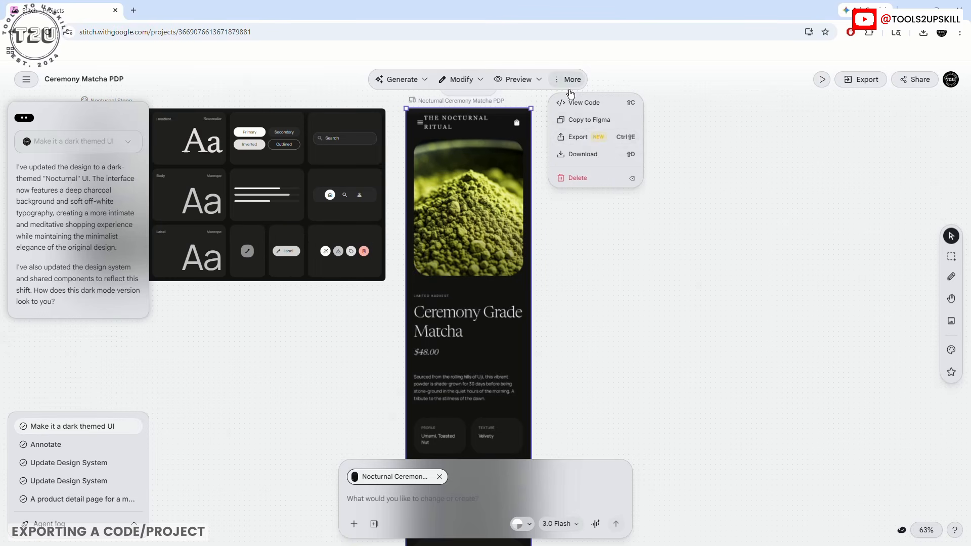
pyautogui.click(581, 137)
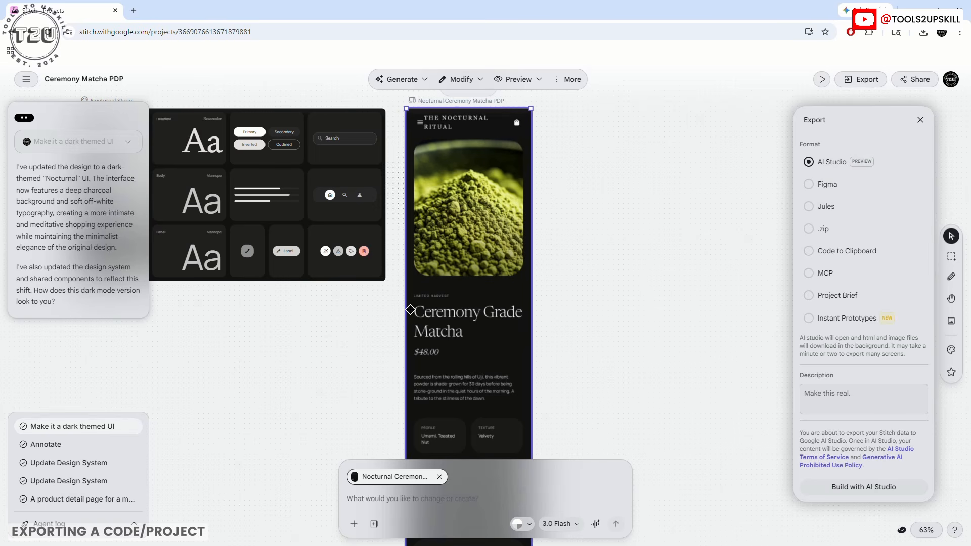
pyautogui.click(921, 120)
# - Download the Nocturnal Ceremony Matcha PDP screen as stitch_ceremony_matcha_pdp.zip and show the file in its folder
pyautogui.click(570, 84)
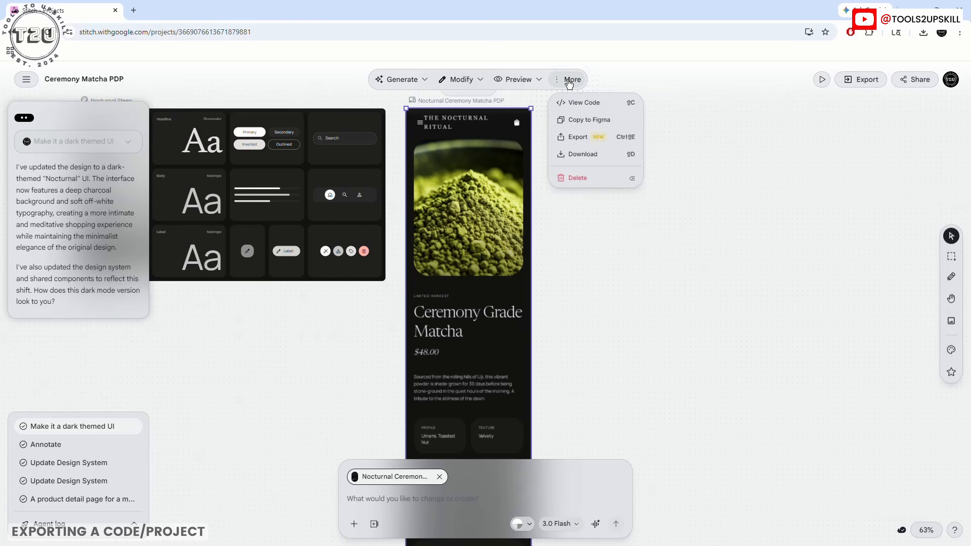
pyautogui.click(575, 153)
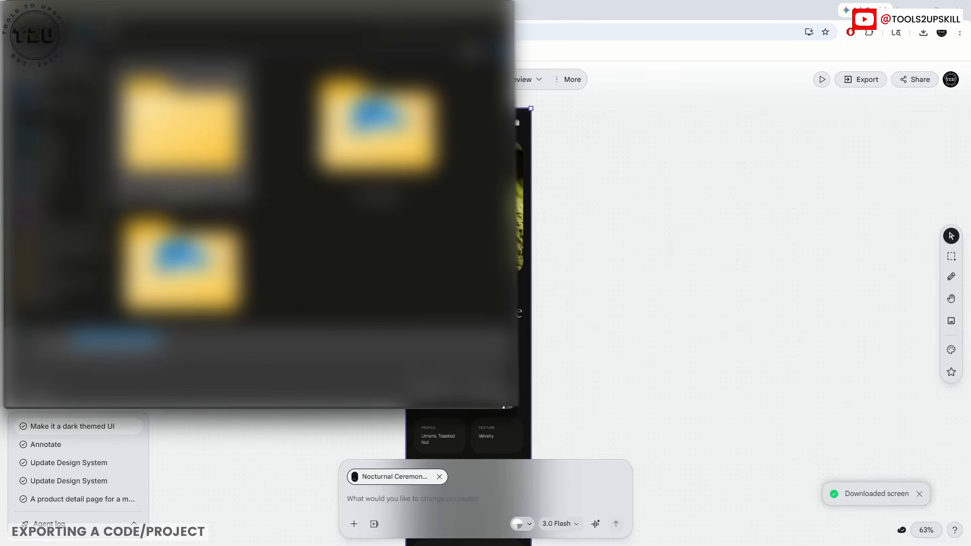
pyautogui.click(58, 136)
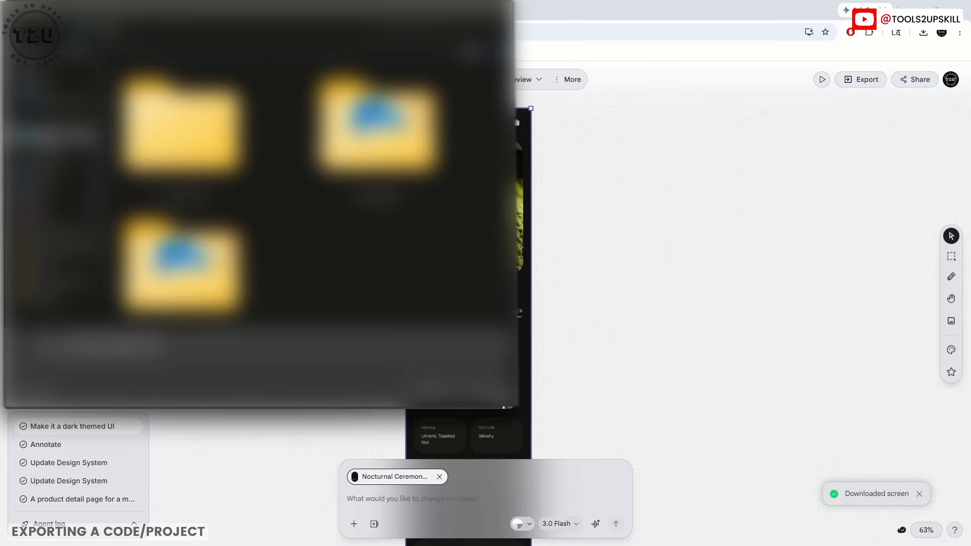
pyautogui.click(430, 391)
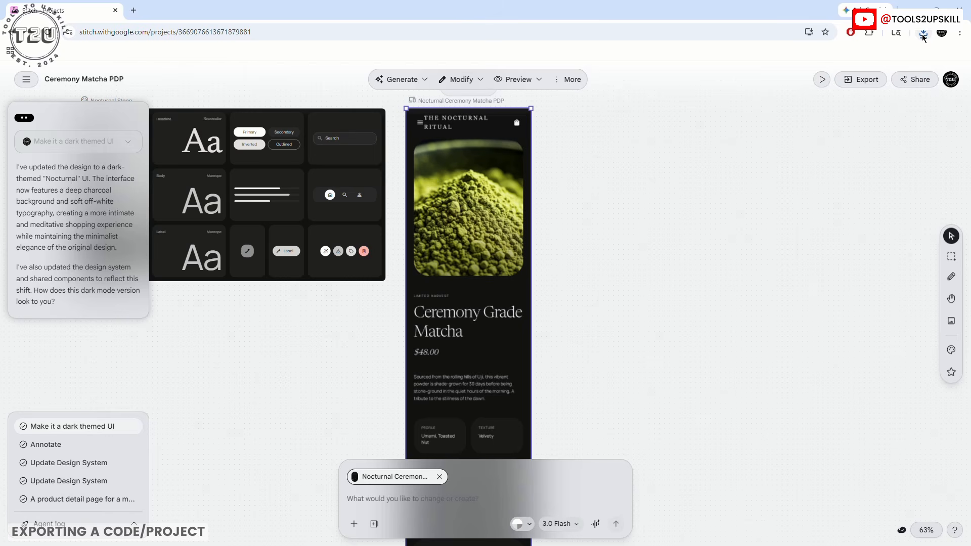
pyautogui.click(923, 35)
pyautogui.click(897, 78)
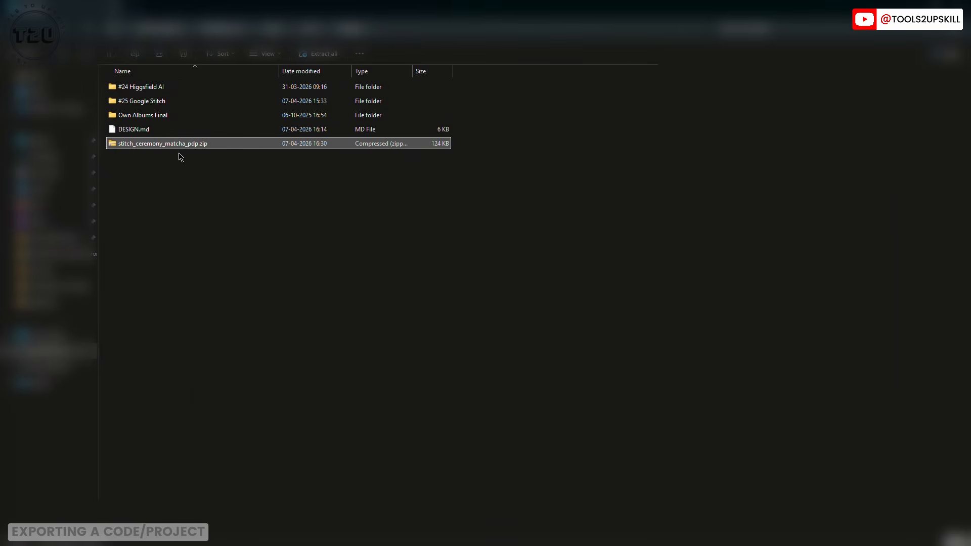
# - Extract stitch_ceremony_matcha_pdp.zip into the same folder and open the extracted stitch_ceremony_matcha_pdp folder
pyautogui.rightClick(162, 156)
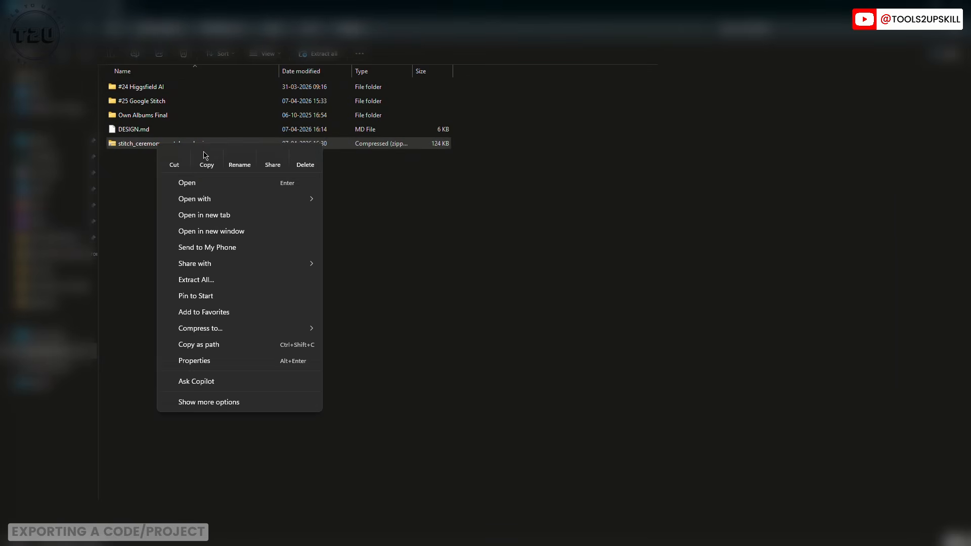
pyautogui.click(197, 281)
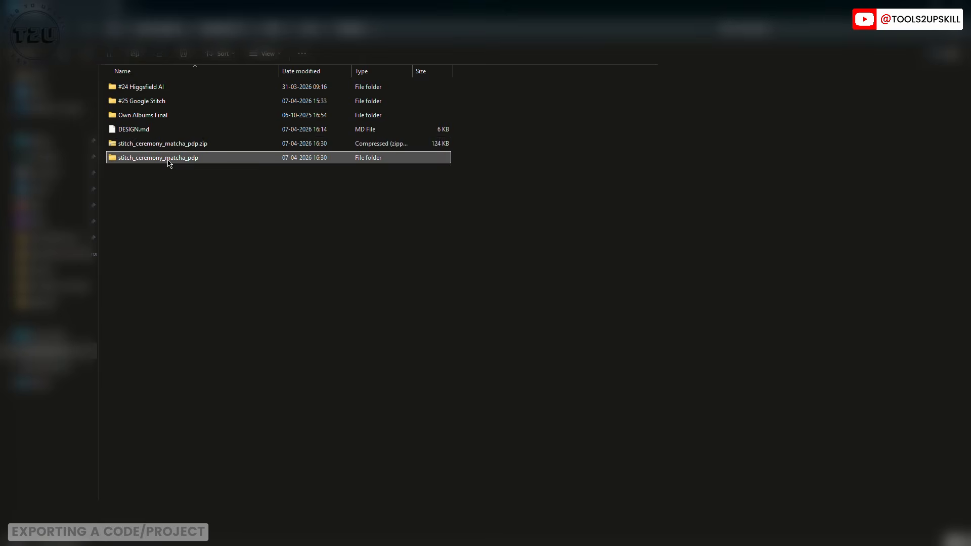
pyautogui.doubleClick(168, 159)
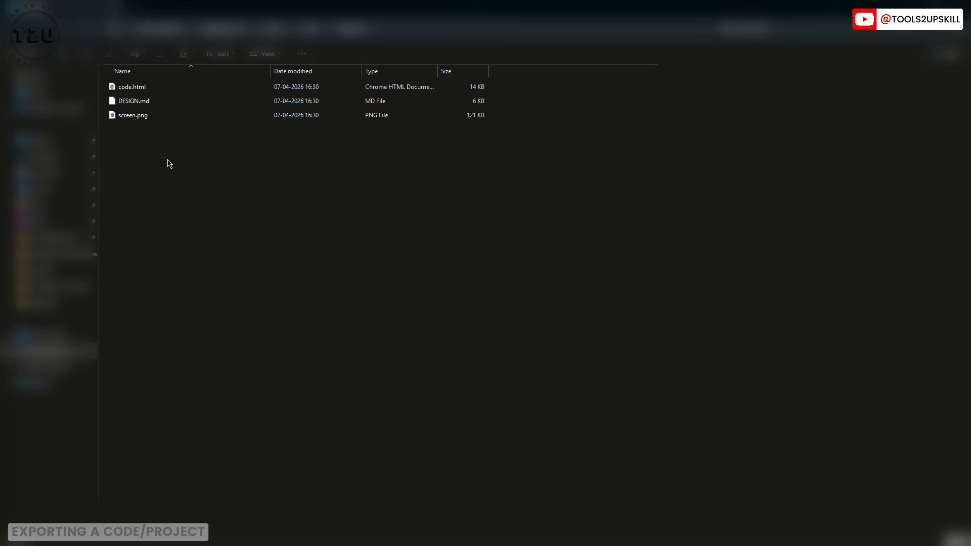
# - Open screen.png from the extracted folder, examine the page image from its header through the preparation guide, and close it
pyautogui.click(139, 115)
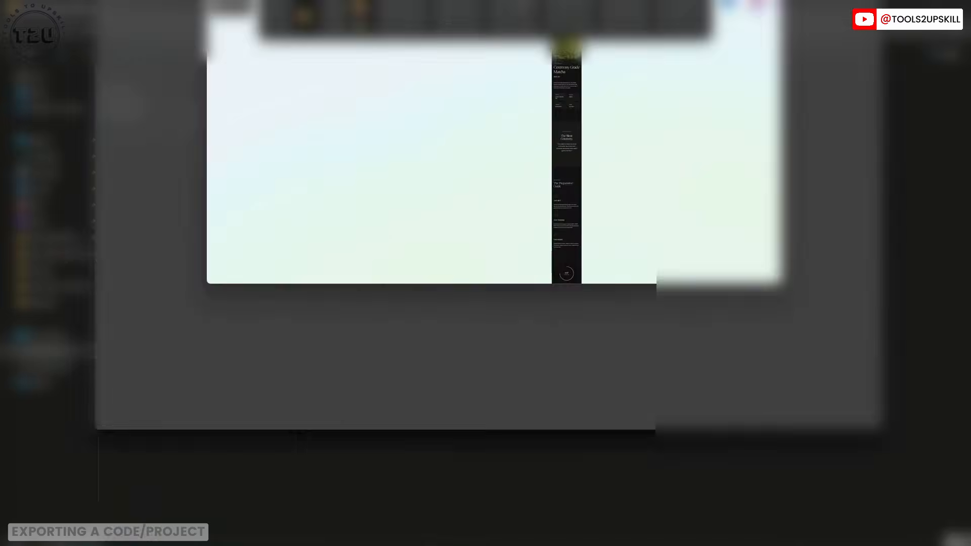
pyautogui.scroll(8, 360, 66)
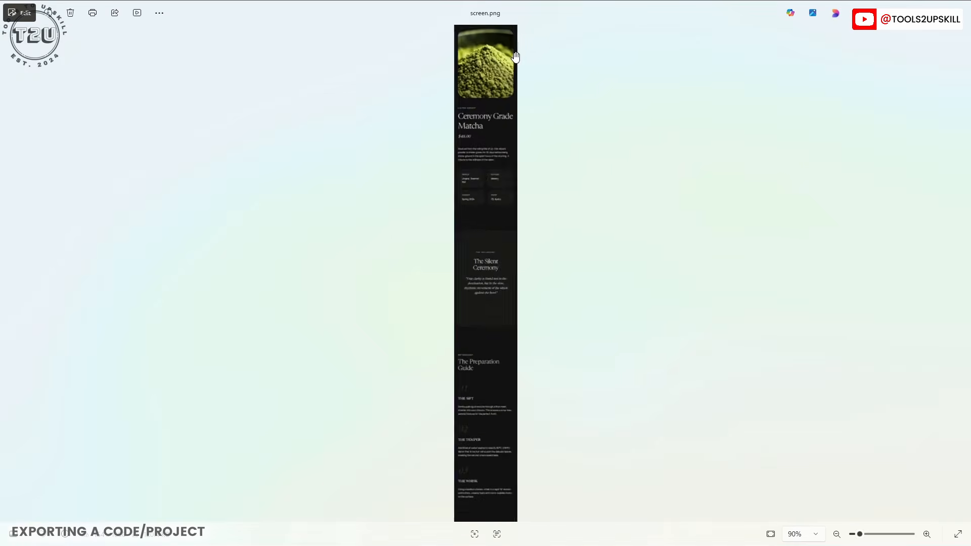
pyautogui.moveTo(485, 146); pyautogui.dragTo(453, 344)
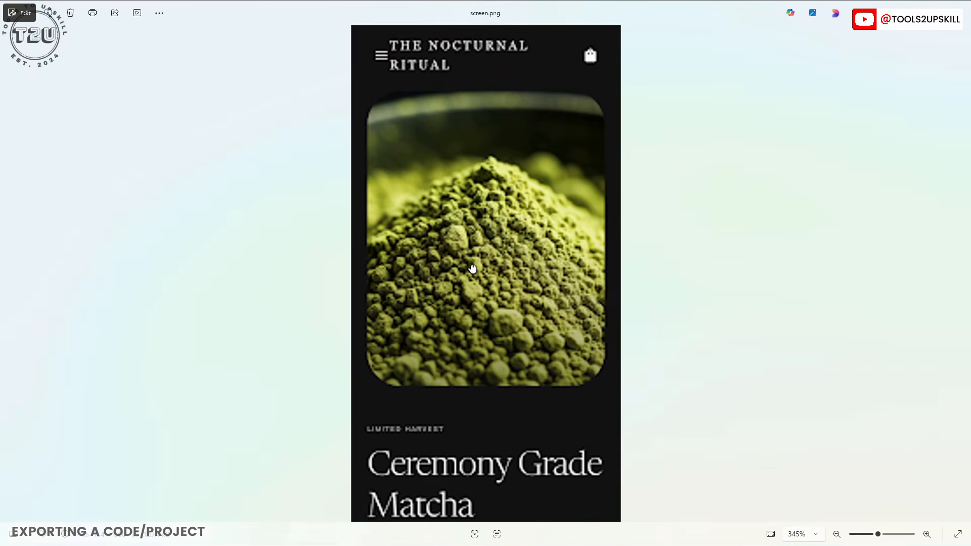
pyautogui.moveTo(477, 404); pyautogui.dragTo(484, 157)
pyautogui.moveTo(484, 465); pyautogui.dragTo(484, 104)
pyautogui.scroll(-20, 484, 105)
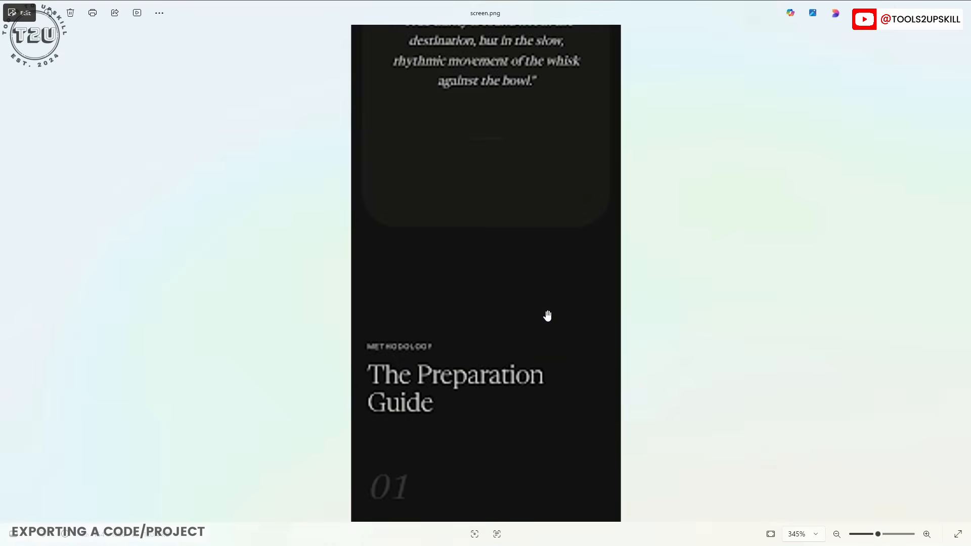
pyautogui.scroll(-5, 516, 362)
pyautogui.scroll(-10, 453, 336)
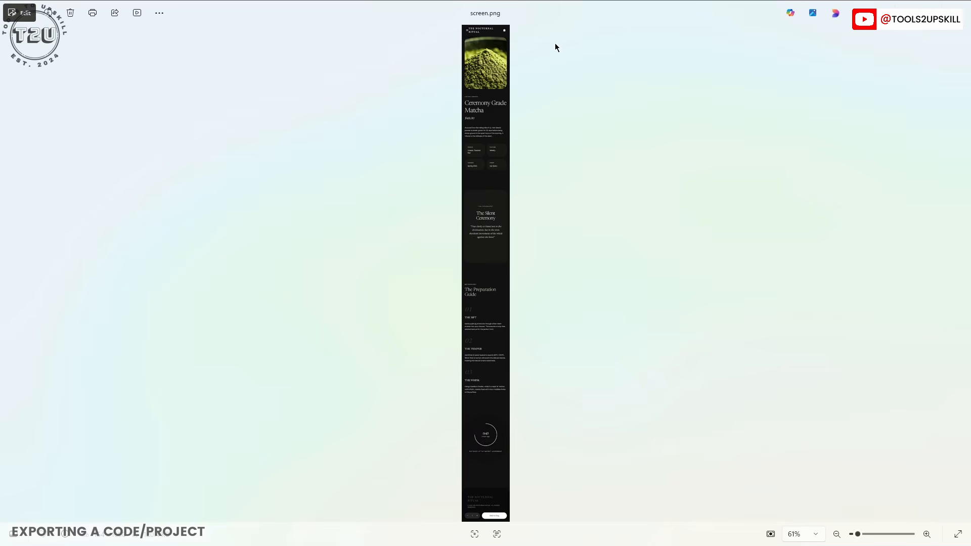
pyautogui.click(958, 10)
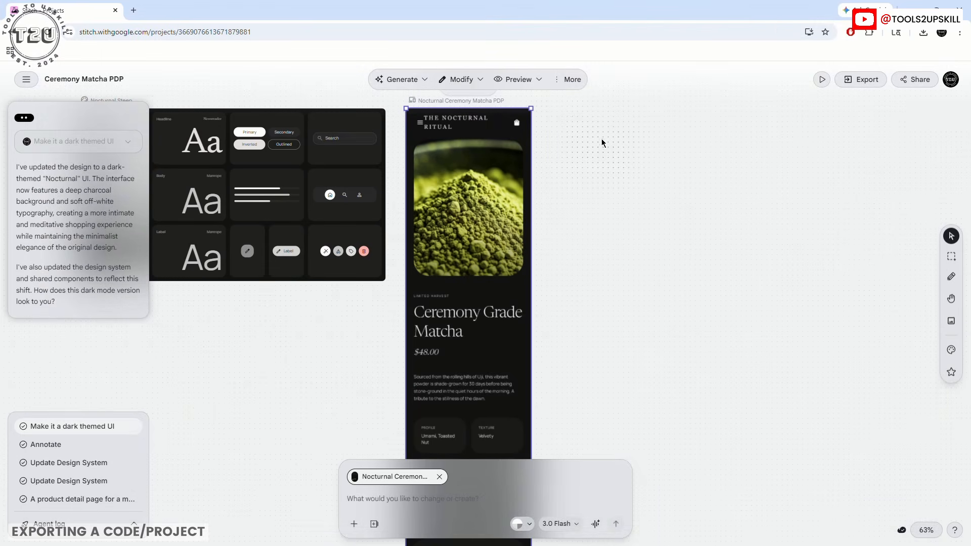
pyautogui.click(570, 81)
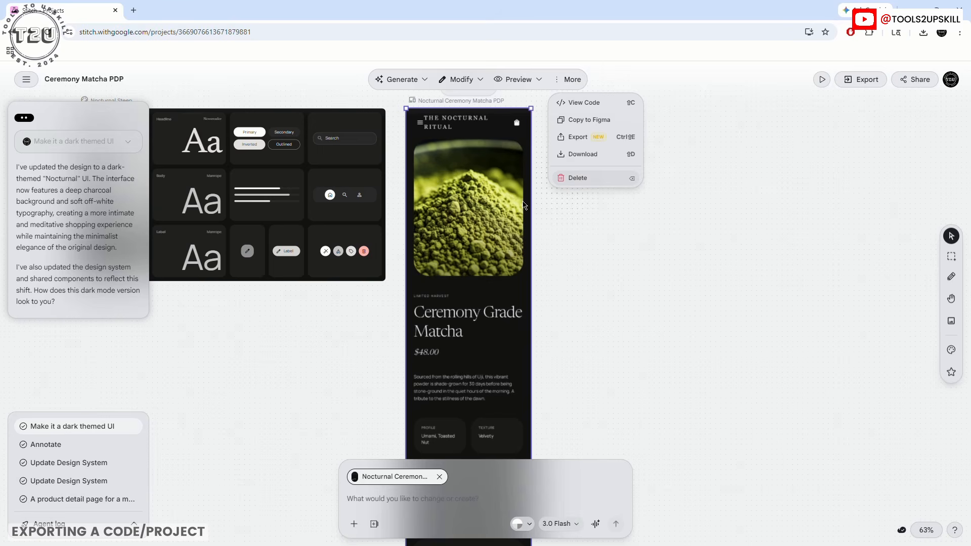
pyautogui.press('Escape')
pyautogui.click(733, 325)
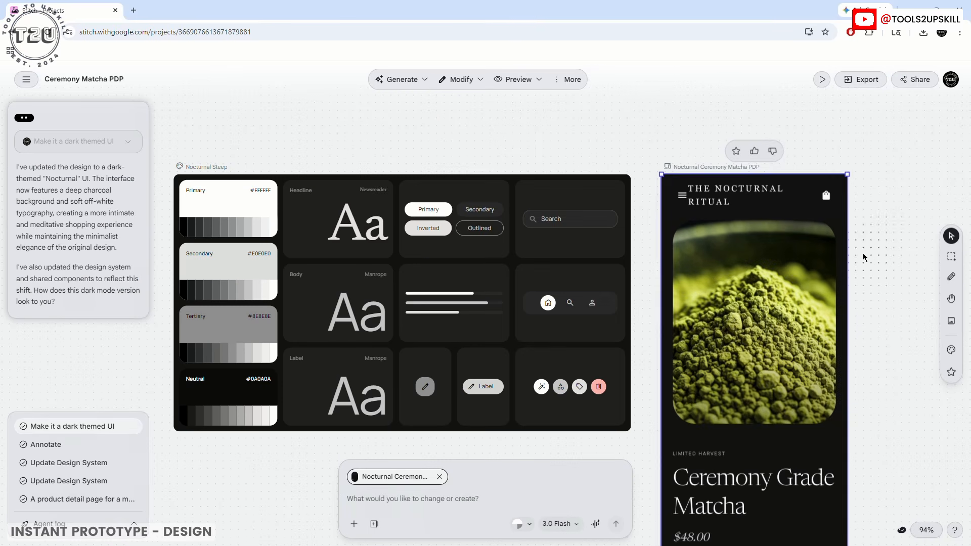
# - Generate an Instant Prototype from the Nocturnal Ceremony Matcha PDP screen
pyautogui.click(857, 239)
pyautogui.click(325, 214)
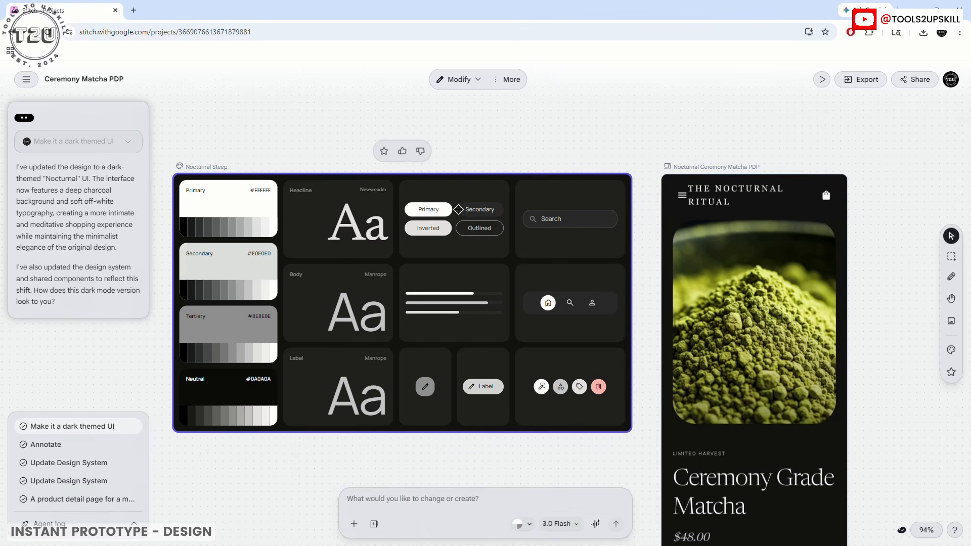
pyautogui.click(759, 247)
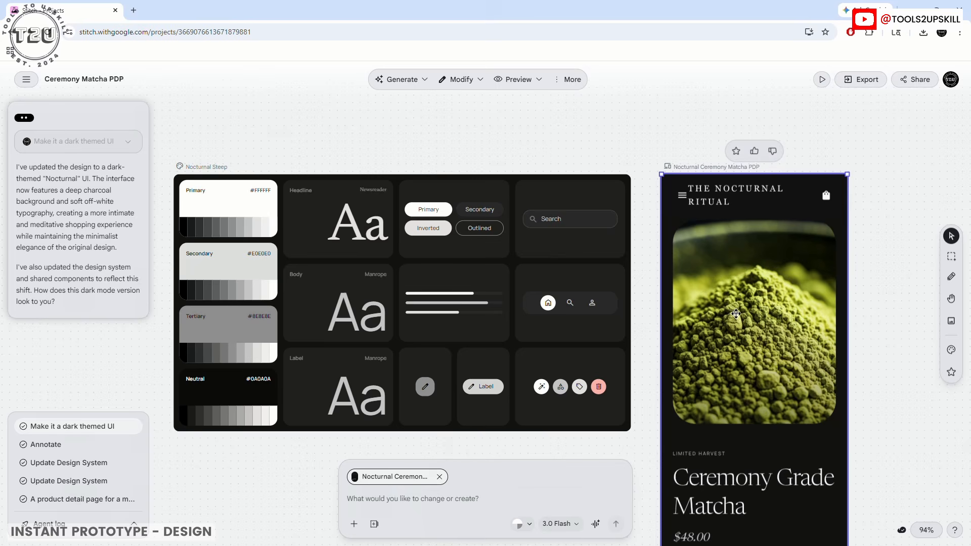
pyautogui.click(419, 80)
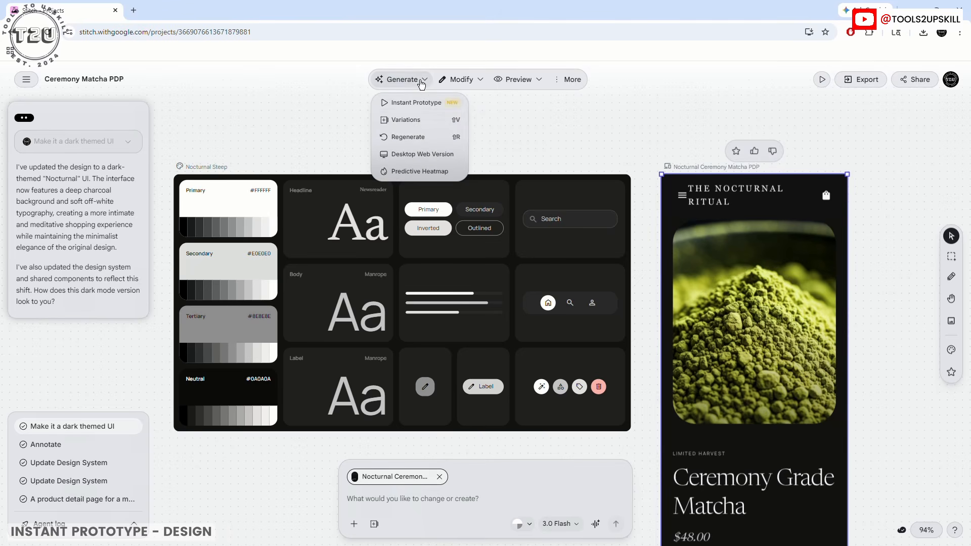
pyautogui.click(415, 102)
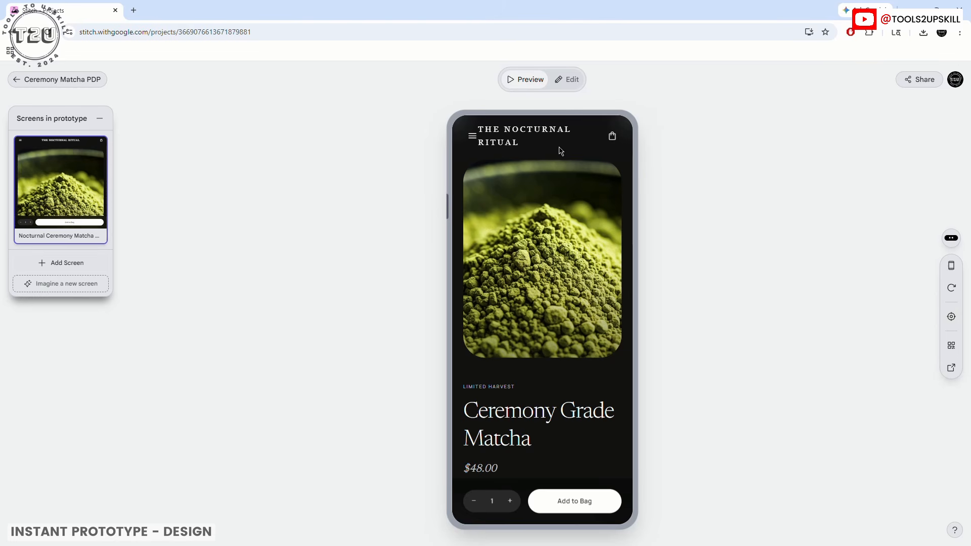
# - Look through the prototype preview from the product image to The Silent Ceremony section and back
pyautogui.scroll(-3, 506, 404)
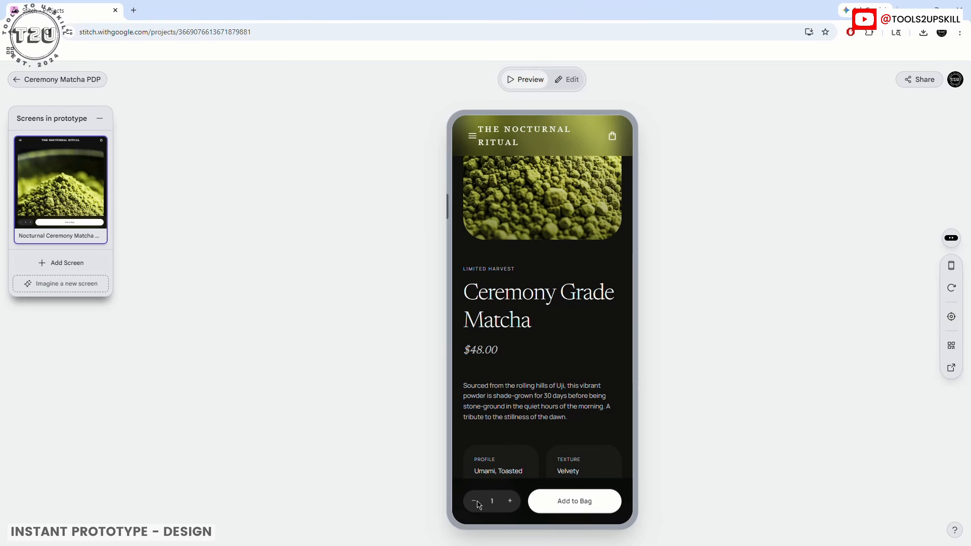
pyautogui.scroll(-5, 524, 414)
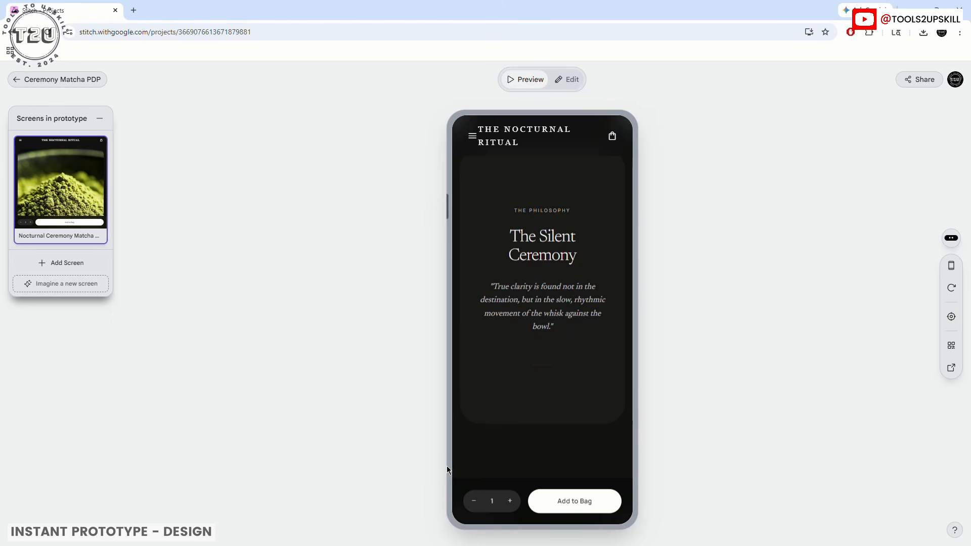
pyautogui.scroll(10, 561, 344)
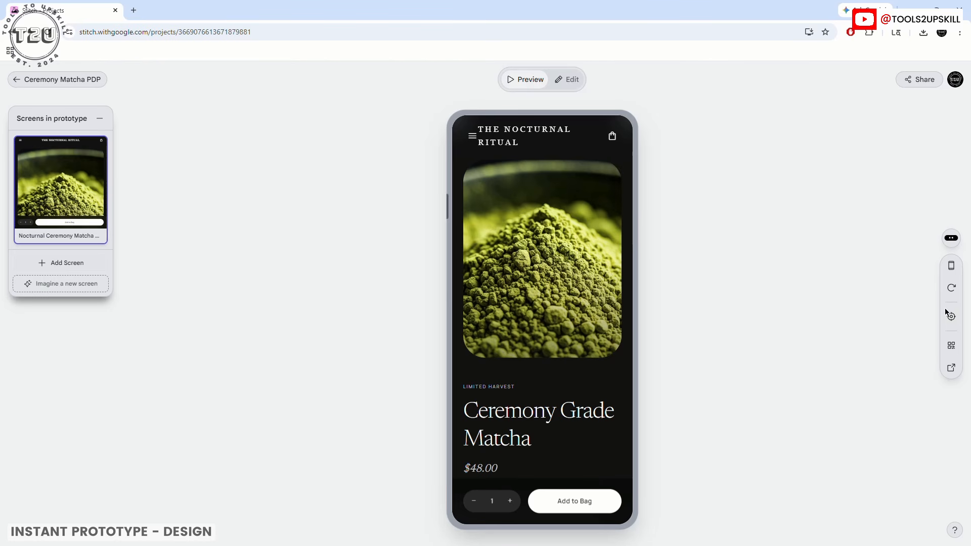
# - Switch the prototype to edit mode and open the screen connection settings for the page header's menu icon
pyautogui.click(565, 80)
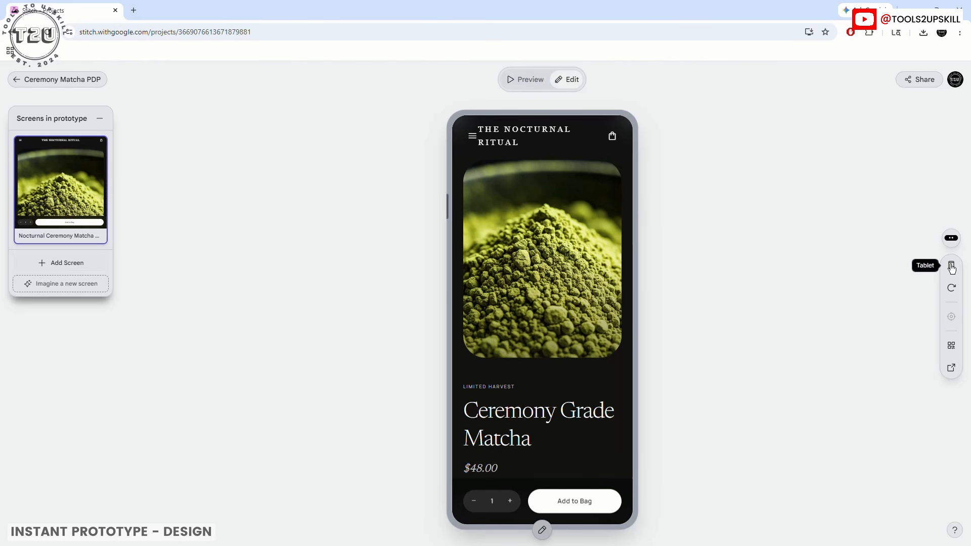
pyautogui.click(951, 240)
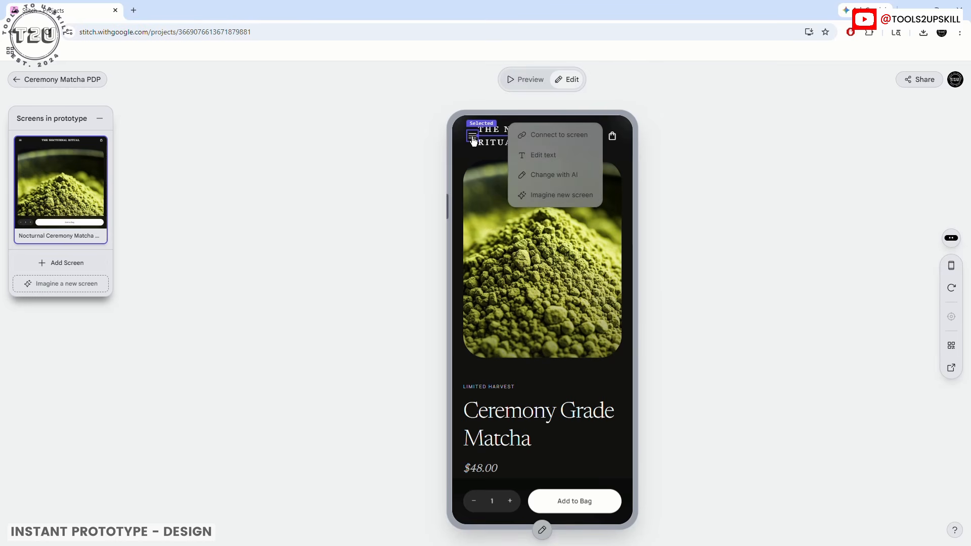
pyautogui.click(545, 139)
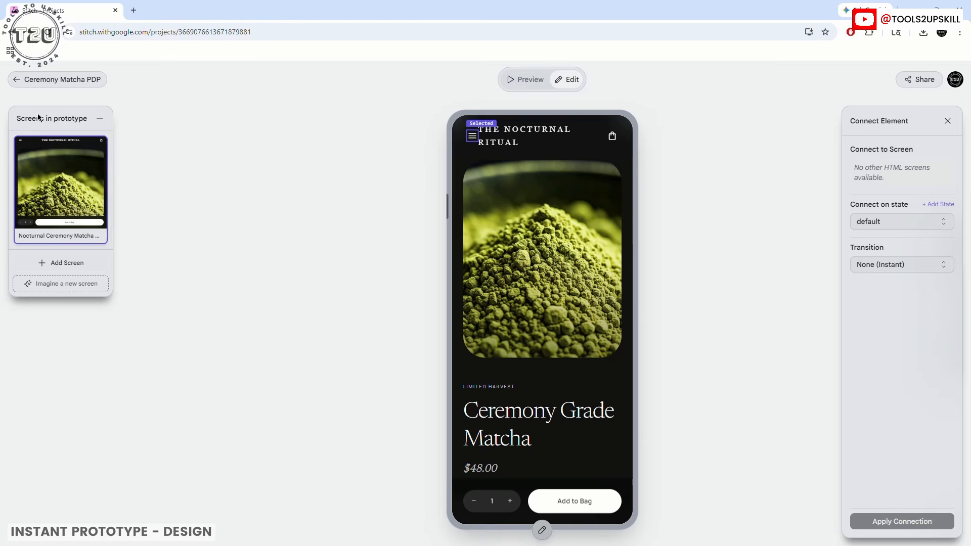
# - View the existing project screens available to add to the prototype, and close the list without adding one
pyautogui.click(51, 265)
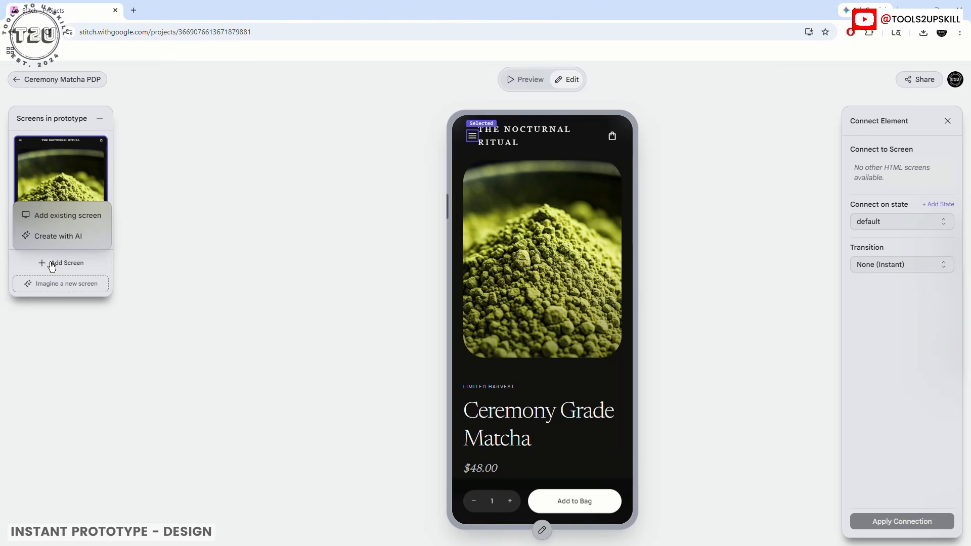
pyautogui.click(62, 219)
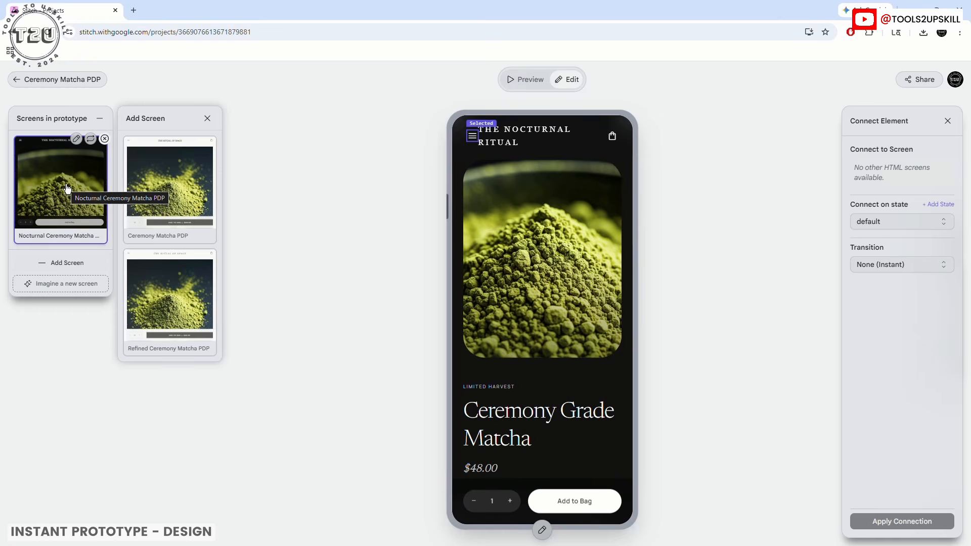
pyautogui.click(207, 118)
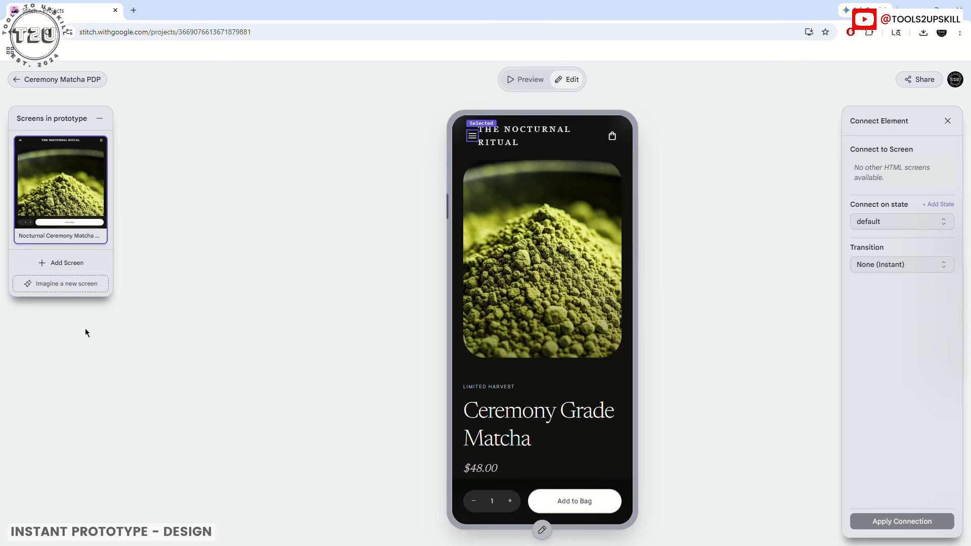
# - Imagine a new screen from the Navigation Menu idea, build it, and close the Connect Element settings
pyautogui.click(48, 286)
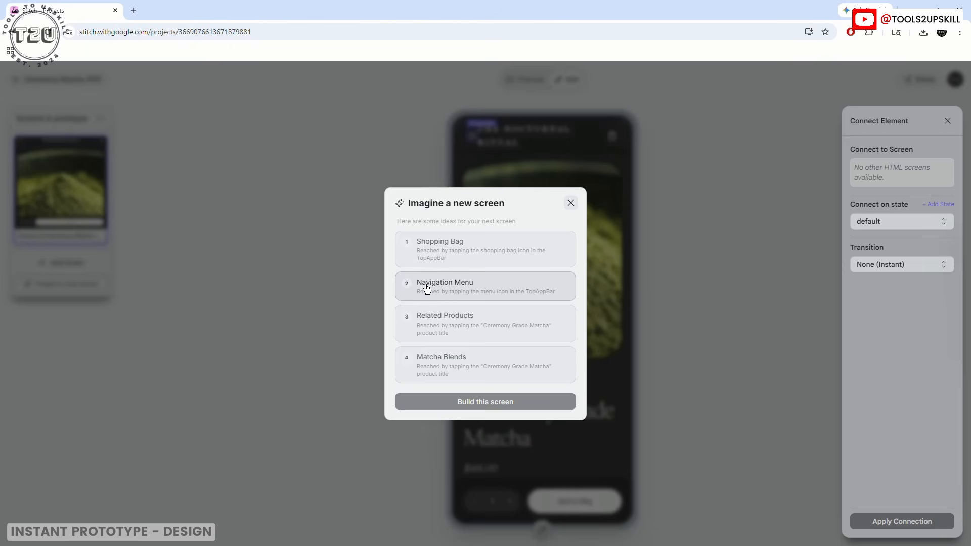
pyautogui.click(451, 290)
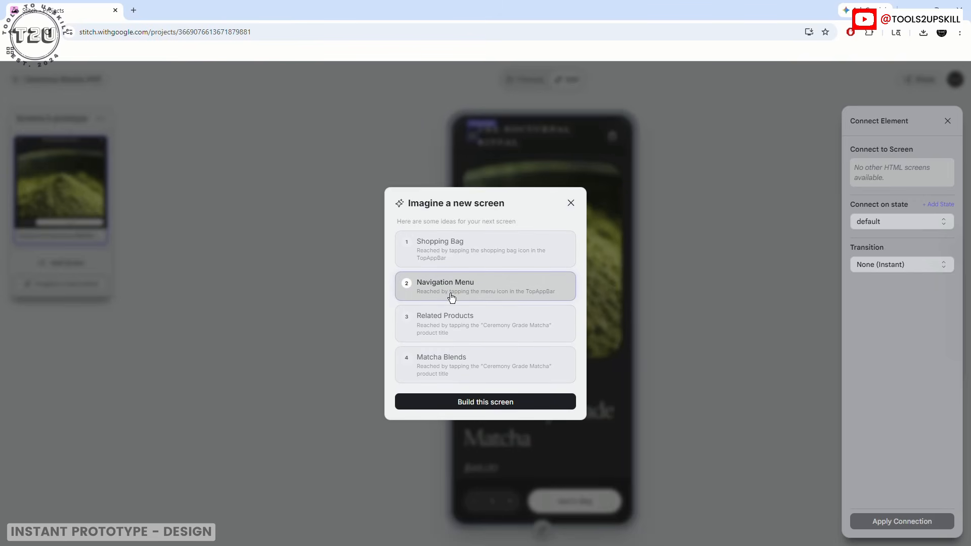
pyautogui.click(461, 402)
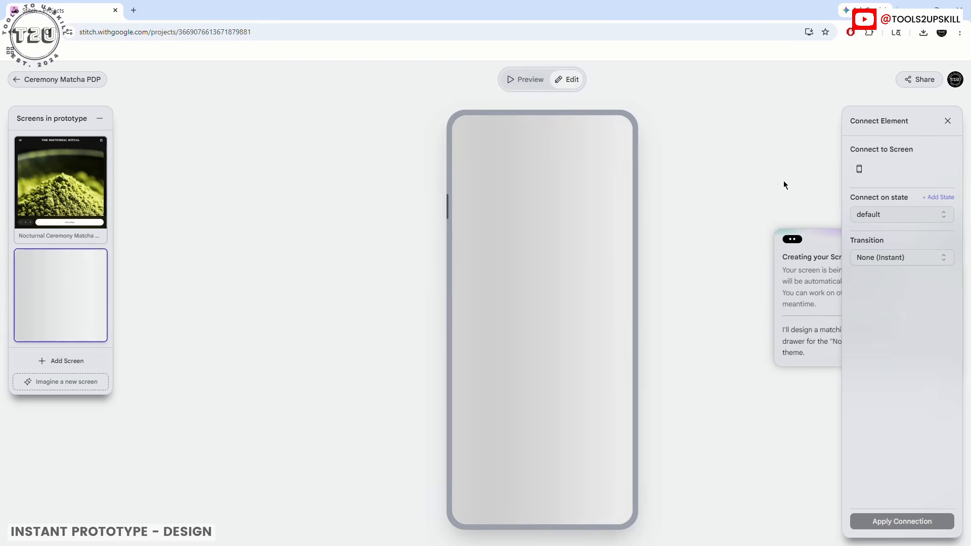
pyautogui.click(948, 123)
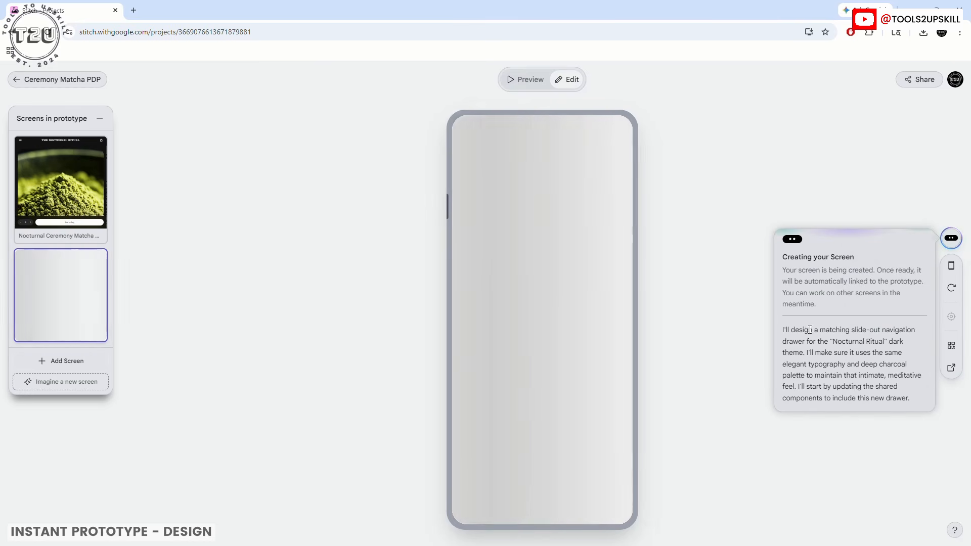
pyautogui.moveTo(814, 330)
pyautogui.mouseDown()
pyautogui.moveTo(906, 334)
pyautogui.moveTo(826, 344)
pyautogui.mouseUp()
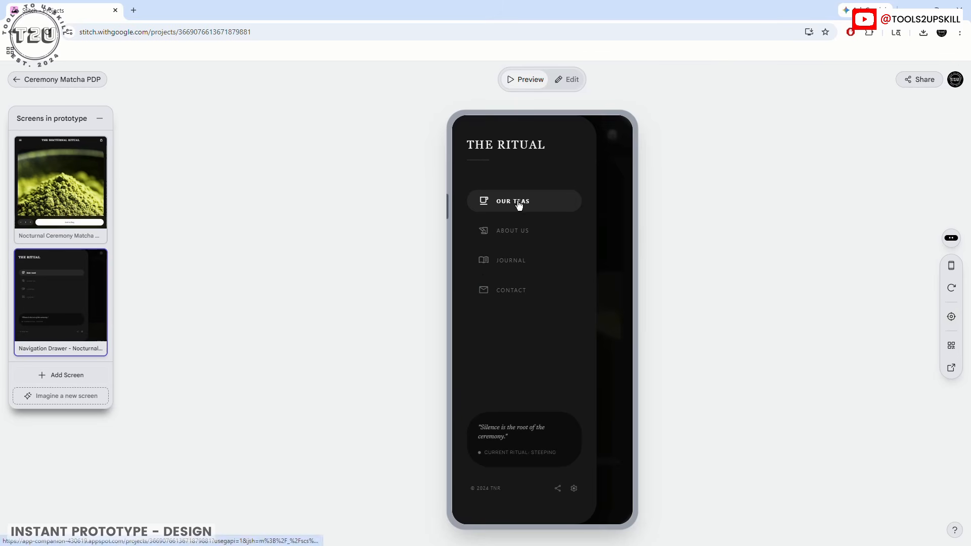
# - Switch the prototype to edit mode and open the editing options for the navigation drawer's "Silence is the root of the ceremony." quote
pyautogui.click(569, 79)
pyautogui.click(499, 432)
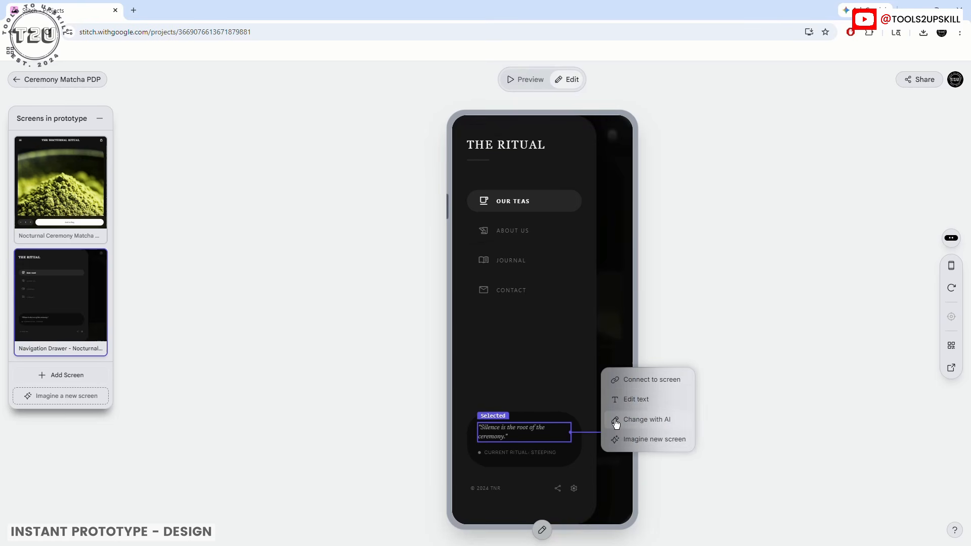
# - On the Nocturnal Ceremony Matcha screen, start connecting the header's hamburger menu icon to the Navigation Drawer screen
pyautogui.click(708, 151)
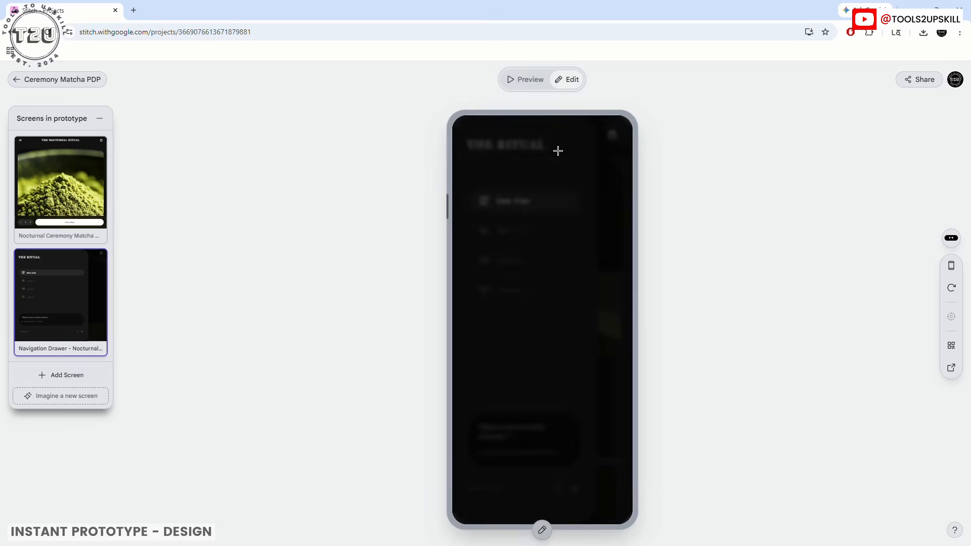
pyautogui.click(61, 182)
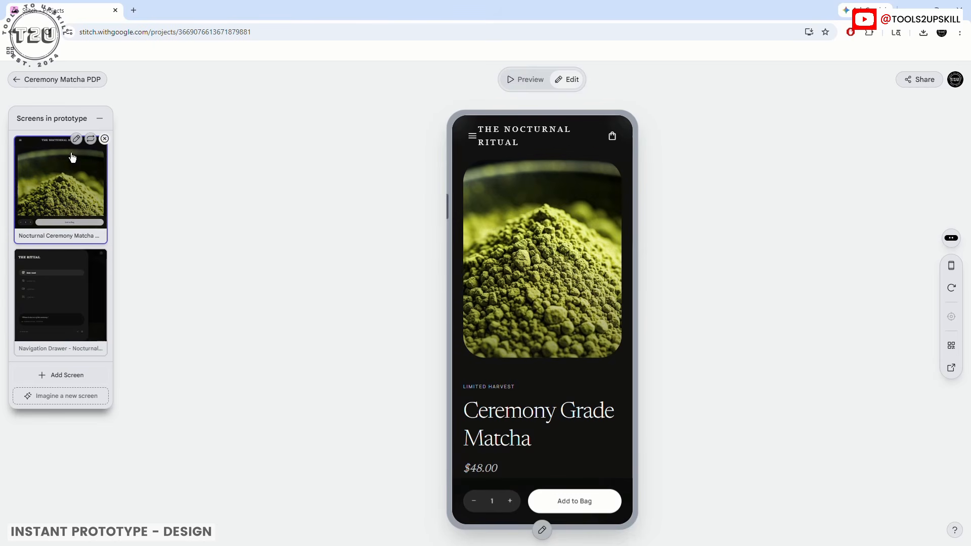
pyautogui.click(472, 142)
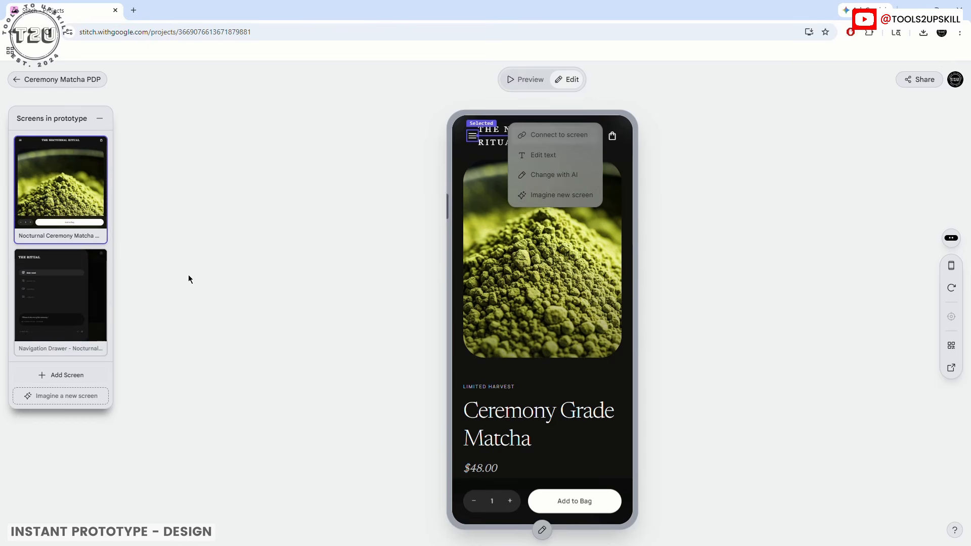
pyautogui.click(551, 135)
pyautogui.click(859, 169)
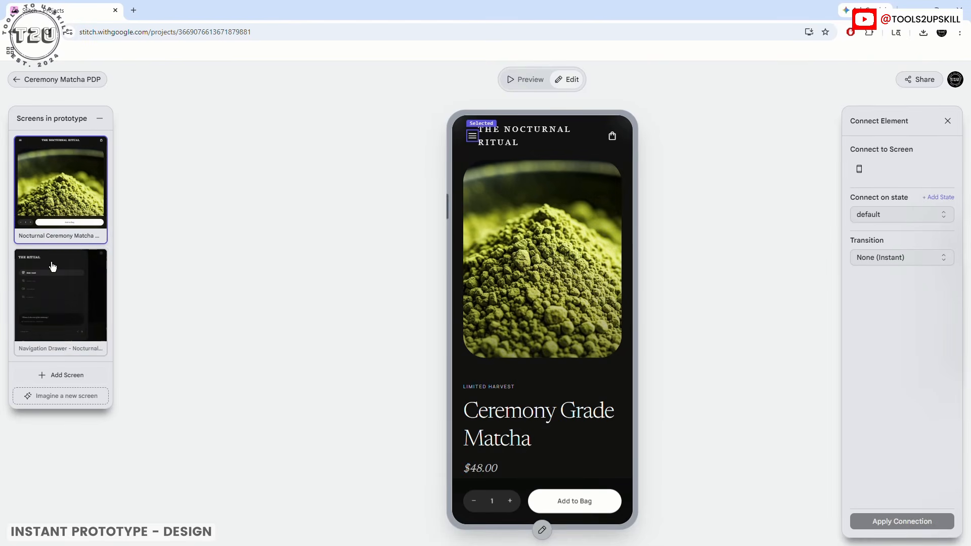
pyautogui.moveTo(861, 172)
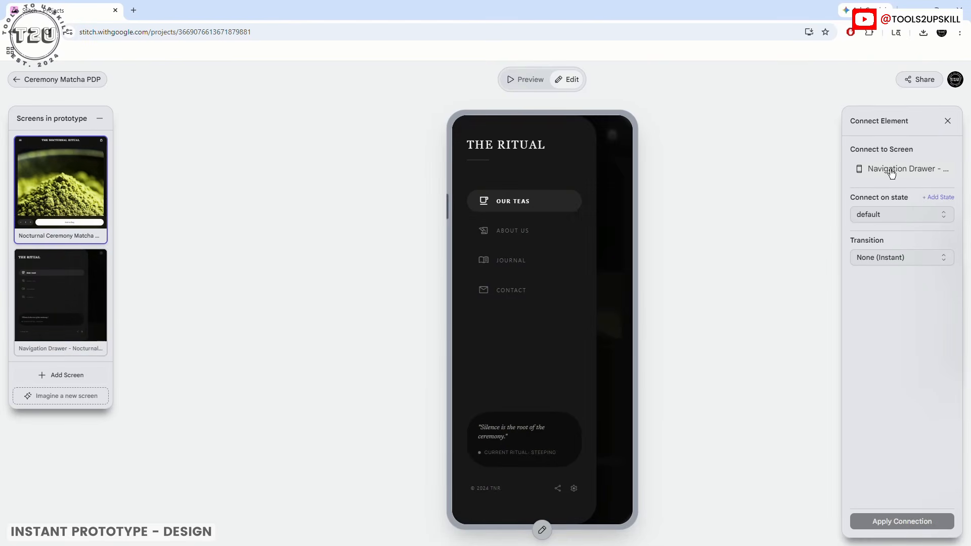
pyautogui.click(891, 173)
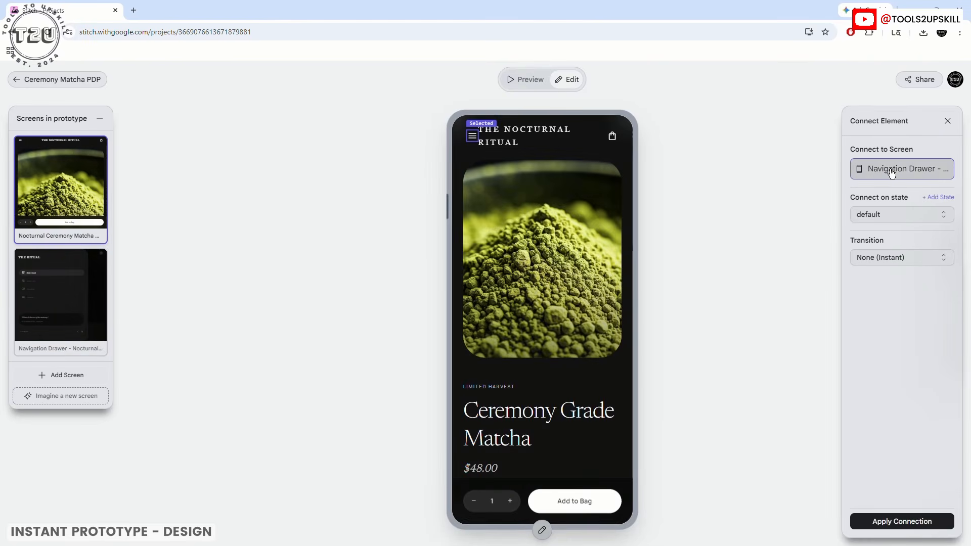
# - Add a new connection state named "state 1" for the menu icon
pyautogui.click(901, 215)
pyautogui.click(900, 215)
pyautogui.click(937, 199)
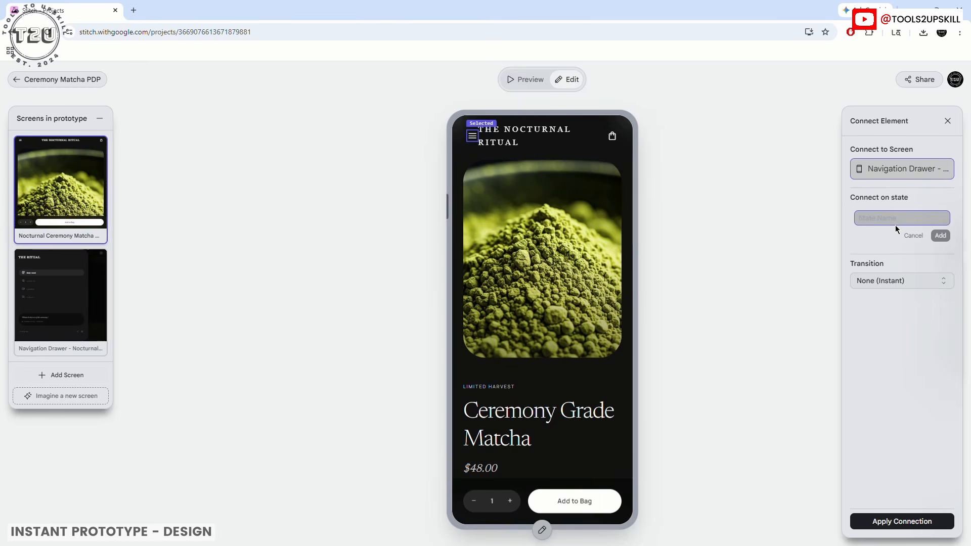
pyautogui.write('state 1')
pyautogui.click(939, 236)
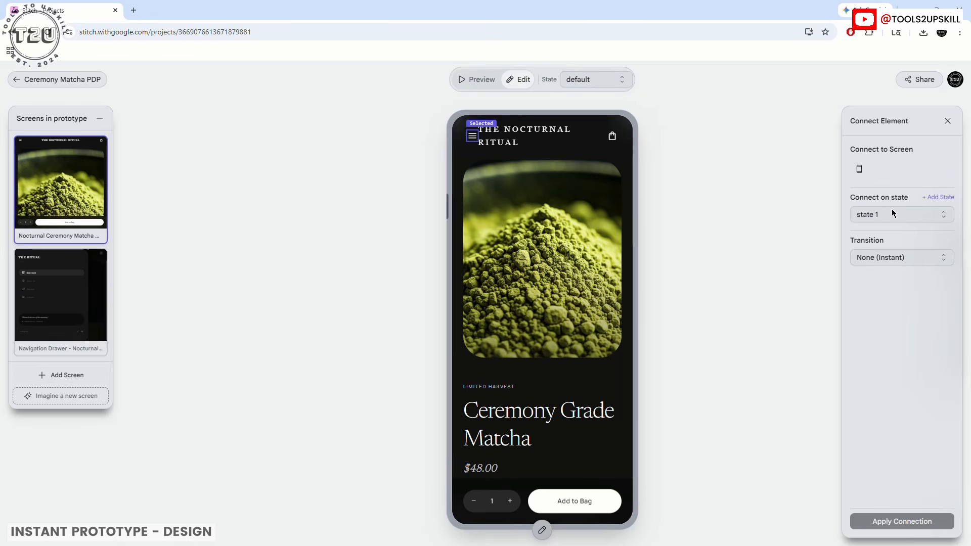
# - Try both connection states for the menu icon and leave it set to default
pyautogui.click(905, 214)
pyautogui.click(882, 230)
pyautogui.click(889, 215)
pyautogui.click(880, 245)
pyautogui.click(885, 216)
pyautogui.click(882, 230)
# - Set the menu icon's transition to Push Back (Slide Right) and apply its connection to the Navigation Drawer screen
pyautogui.click(887, 258)
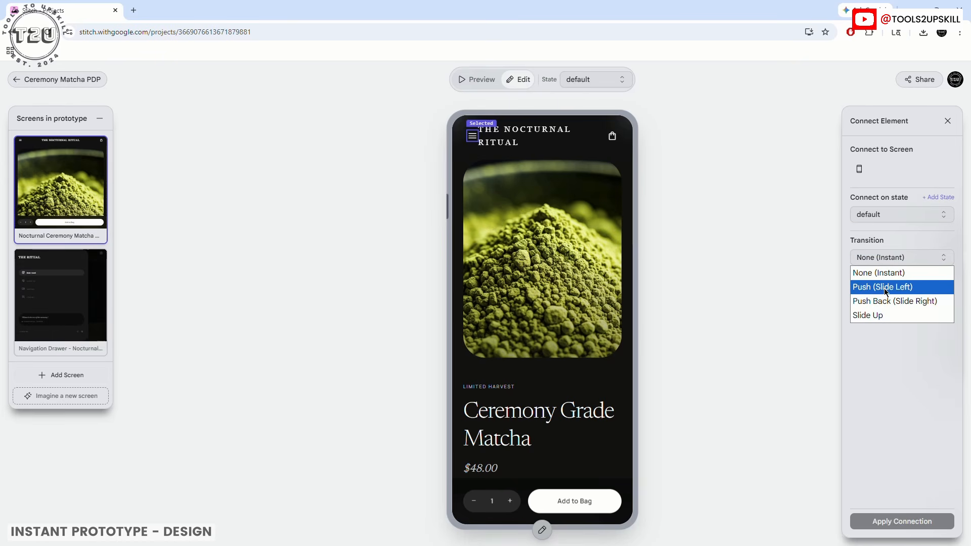
pyautogui.click(886, 289)
pyautogui.click(890, 258)
pyautogui.click(894, 300)
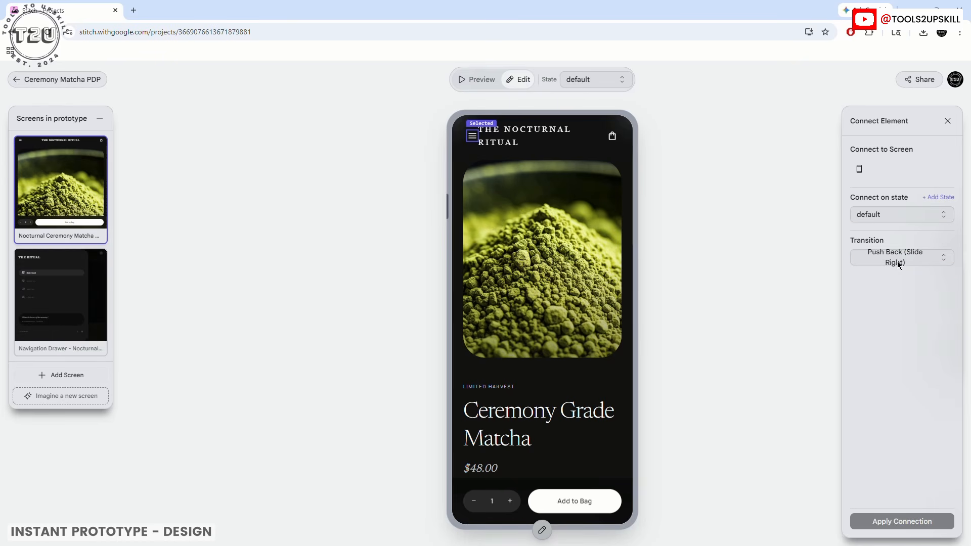
pyautogui.click(898, 261)
pyautogui.click(893, 316)
pyautogui.click(896, 258)
pyautogui.click(895, 301)
pyautogui.click(859, 170)
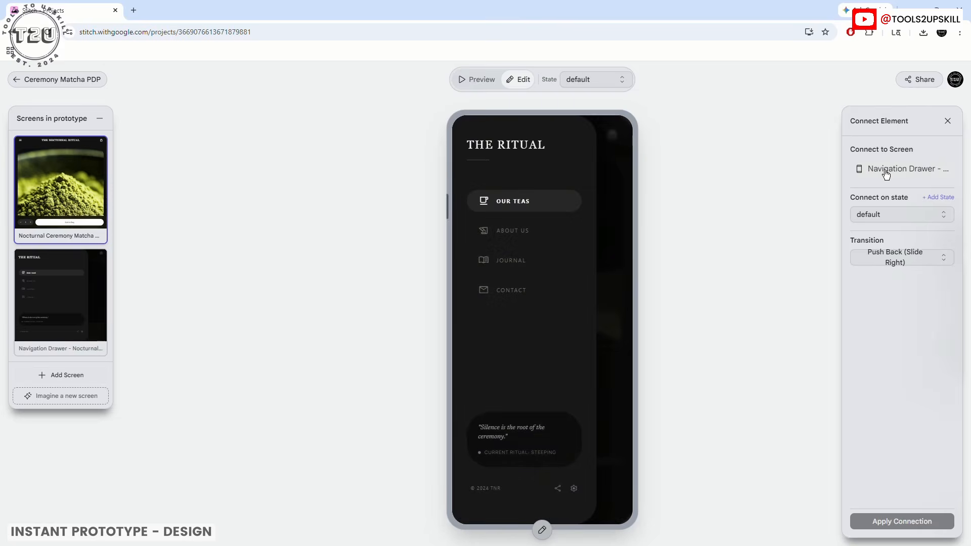
pyautogui.click(897, 521)
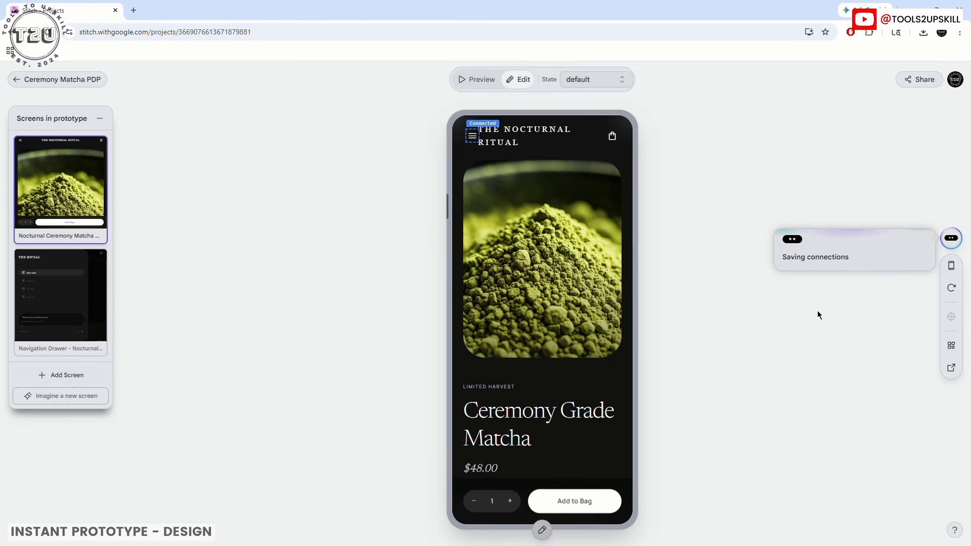
# - Preview the prototype and open the navigation drawer through the menu icon
pyautogui.click(477, 80)
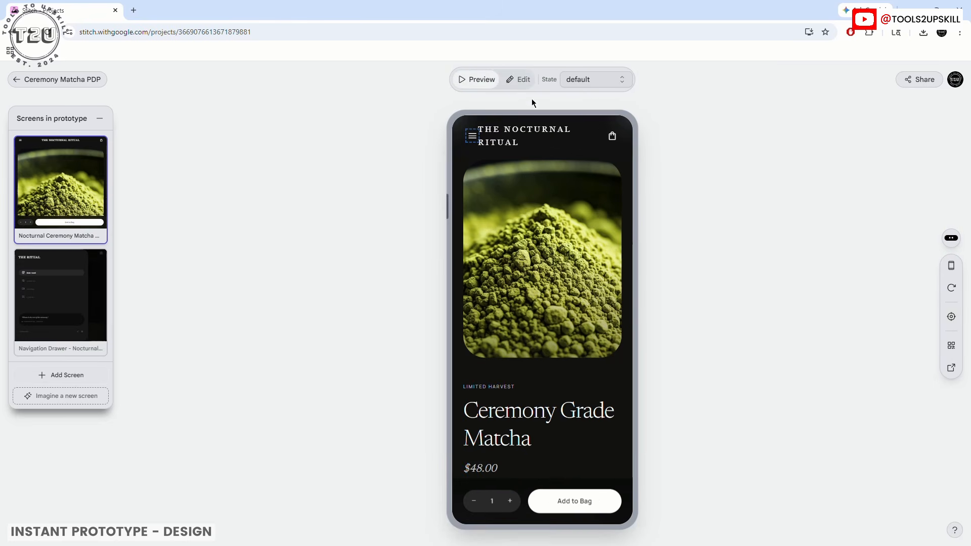
pyautogui.click(473, 137)
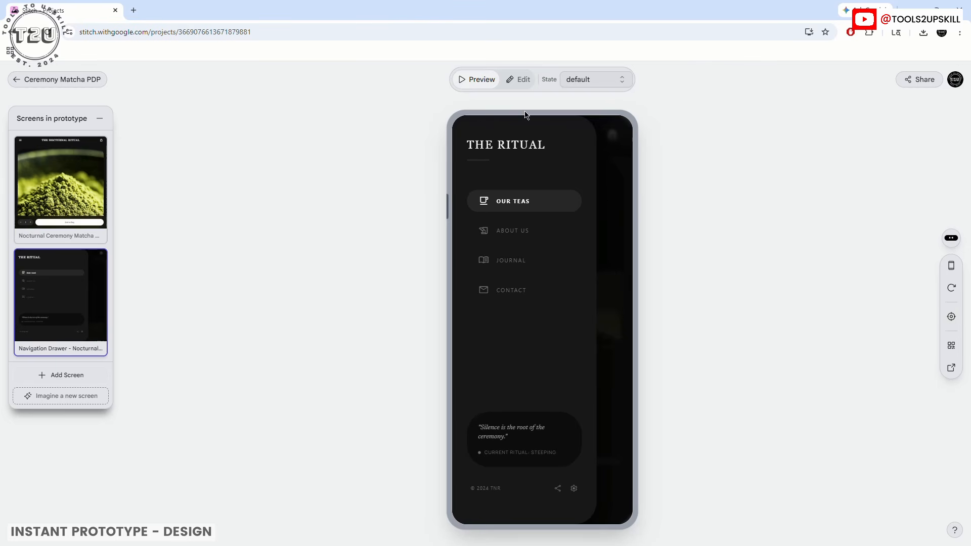
# - Connect the Navigation Drawer's dark overlay area to the Nocturnal Ceremony Matcha screen in the default state and apply the connection
pyautogui.click(523, 81)
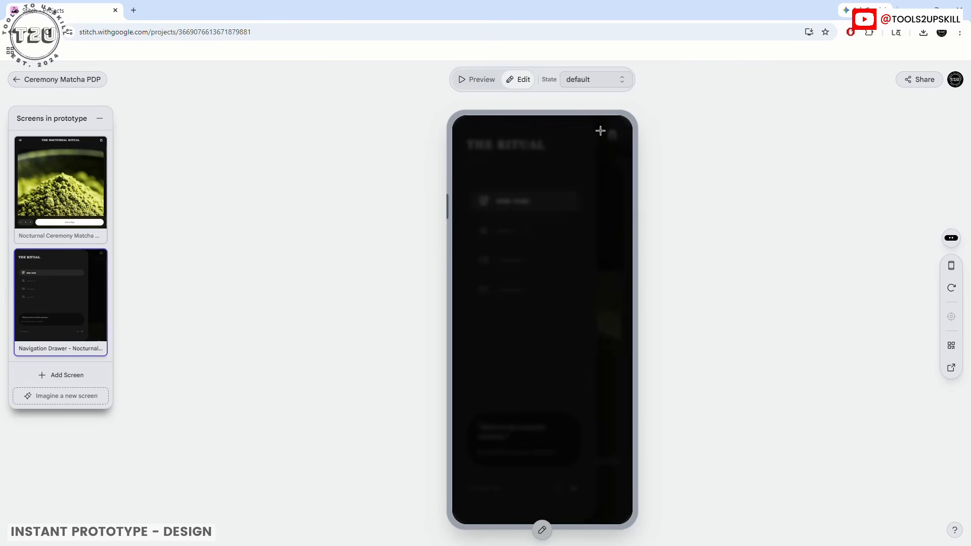
pyautogui.click(616, 251)
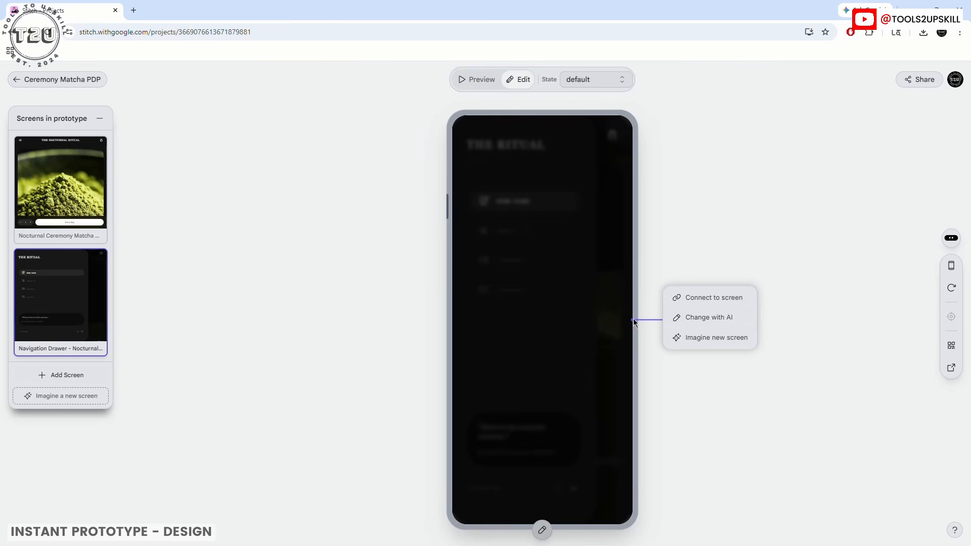
pyautogui.click(628, 170)
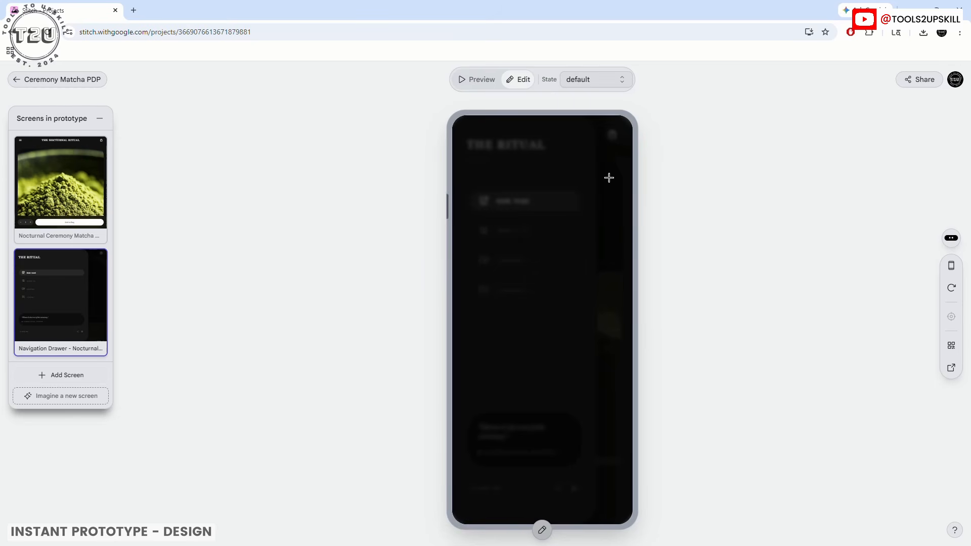
pyautogui.click(627, 240)
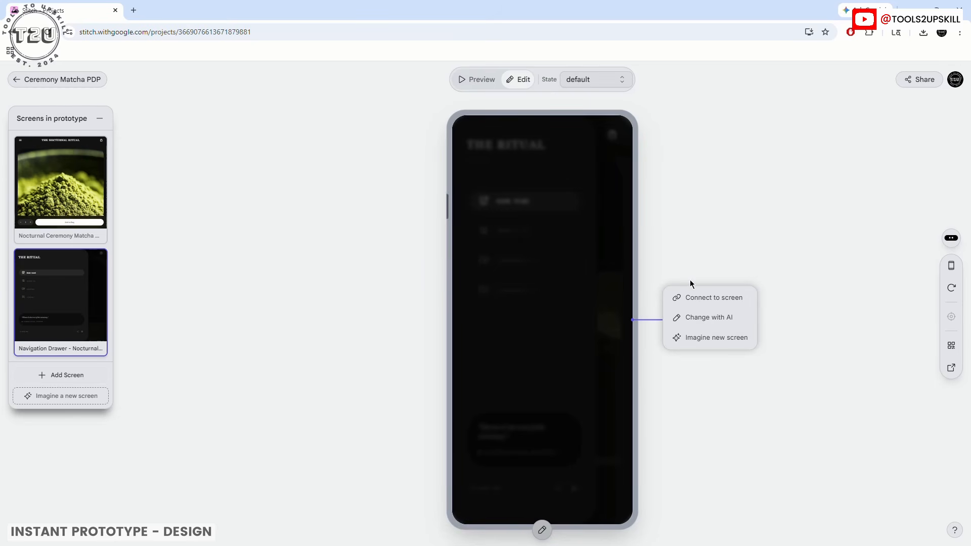
pyautogui.click(690, 297)
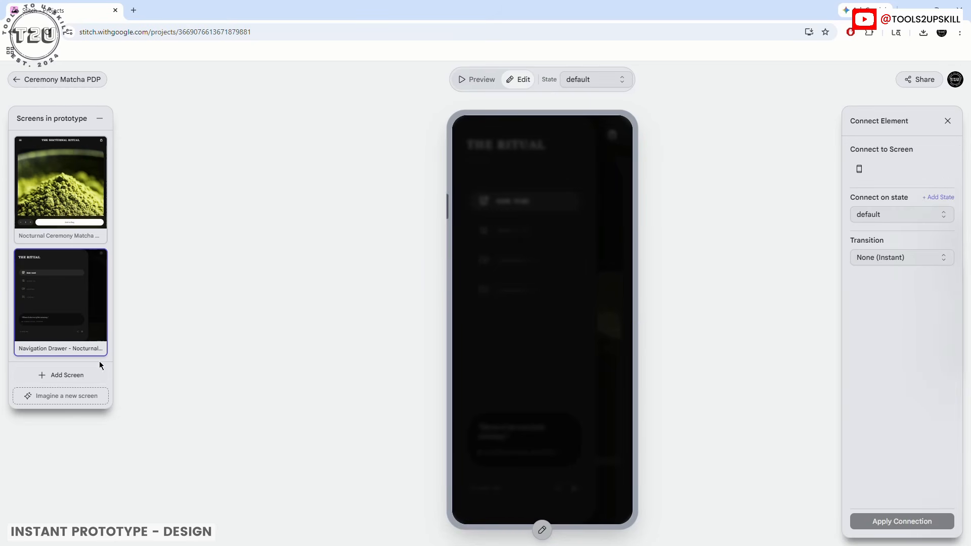
pyautogui.moveTo(76, 212)
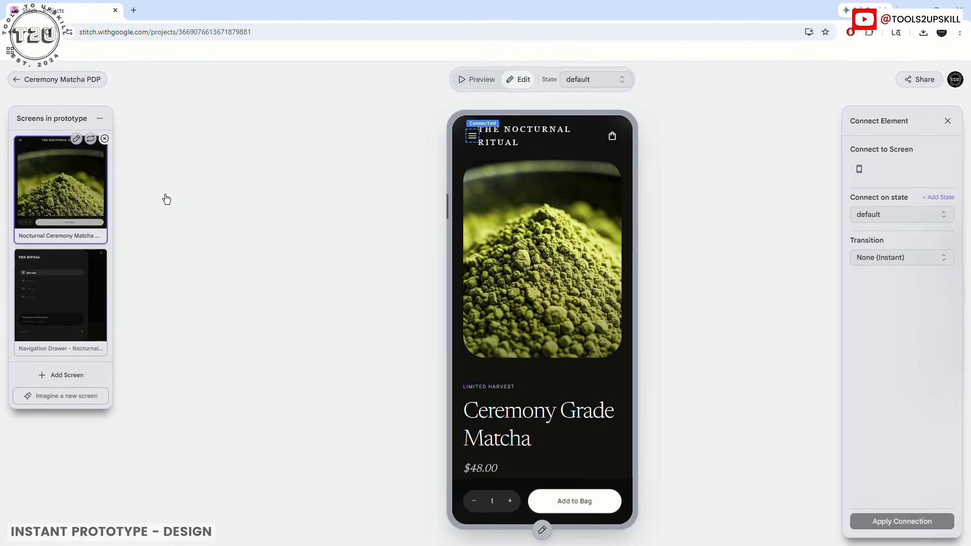
pyautogui.moveTo(872, 173)
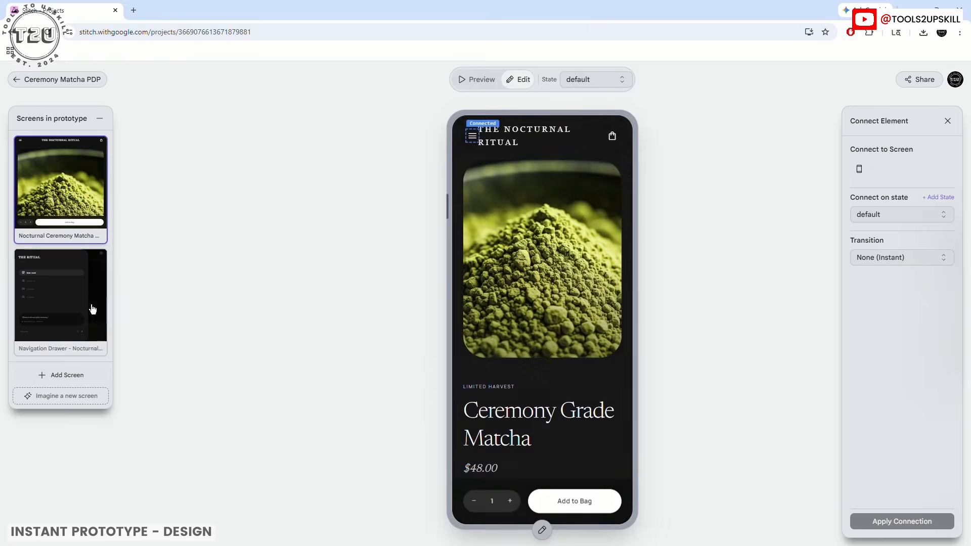
pyautogui.click(71, 299)
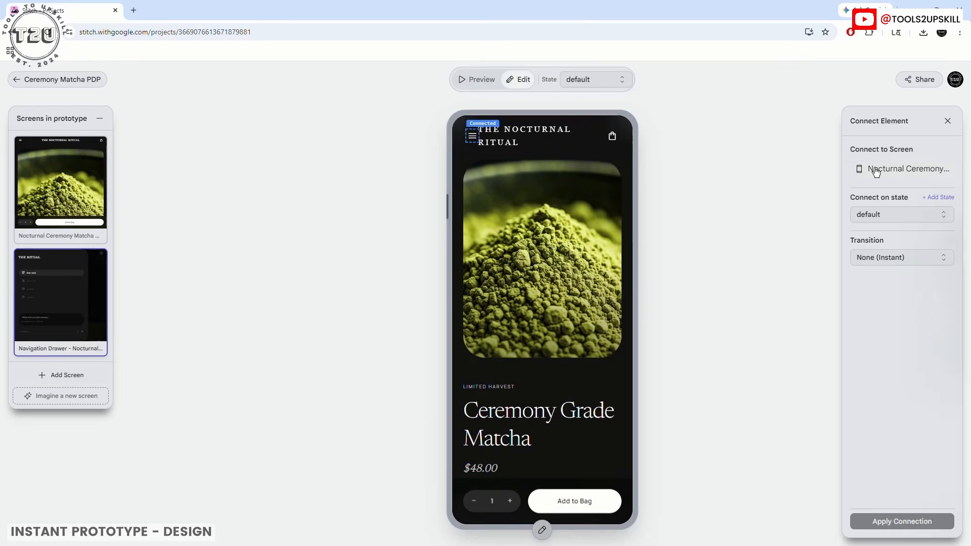
pyautogui.click(876, 172)
pyautogui.click(902, 521)
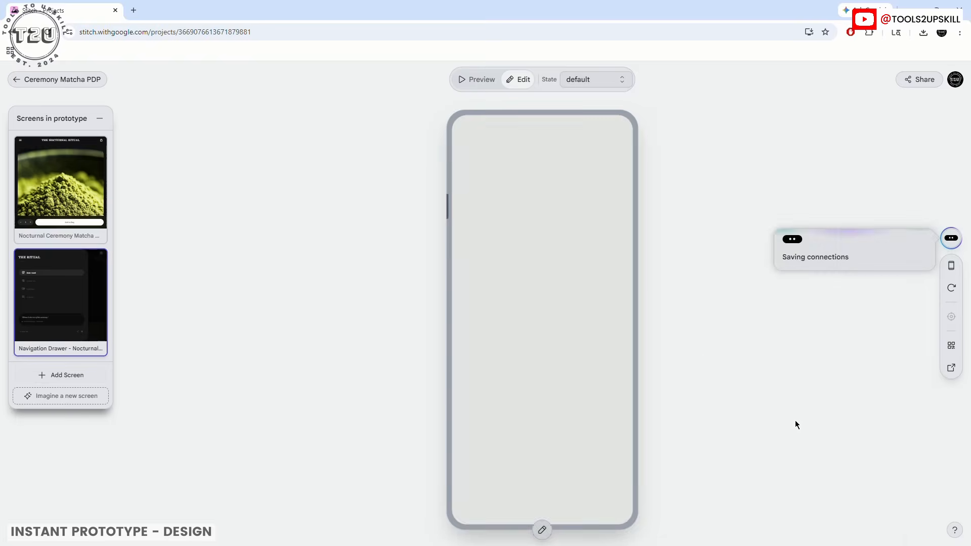
# - Preview the prototype and test opening the drawer from the menu icon and closing it through the dark overlay
pyautogui.click(476, 79)
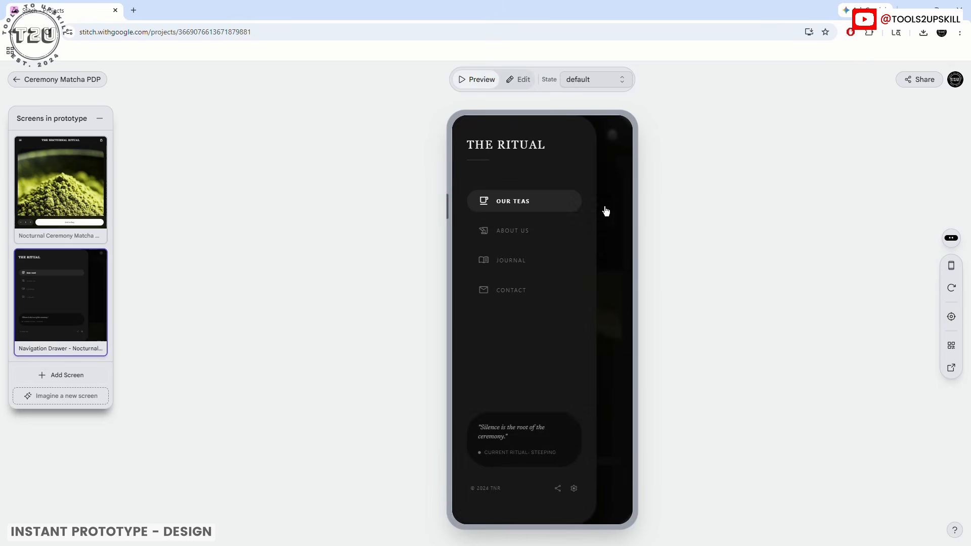
pyautogui.click(611, 260)
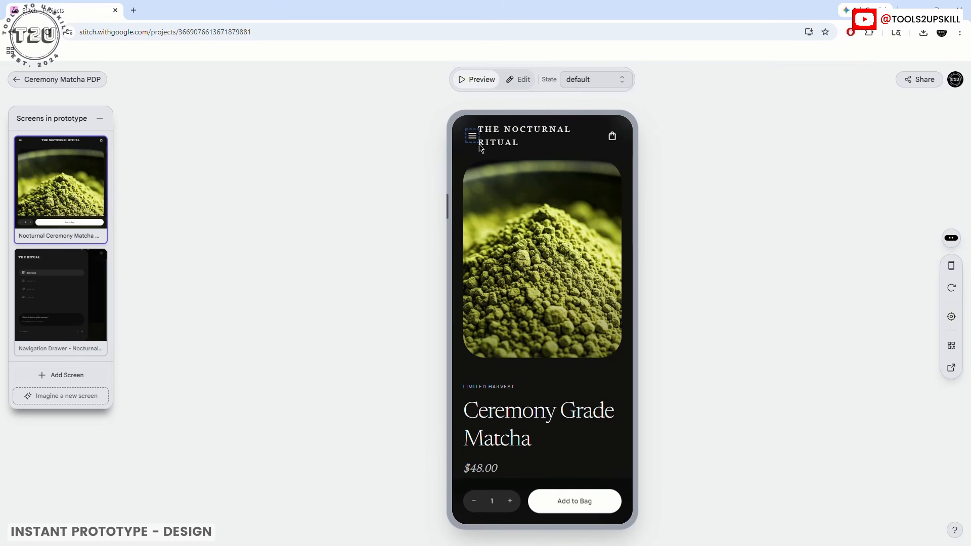
pyautogui.click(473, 138)
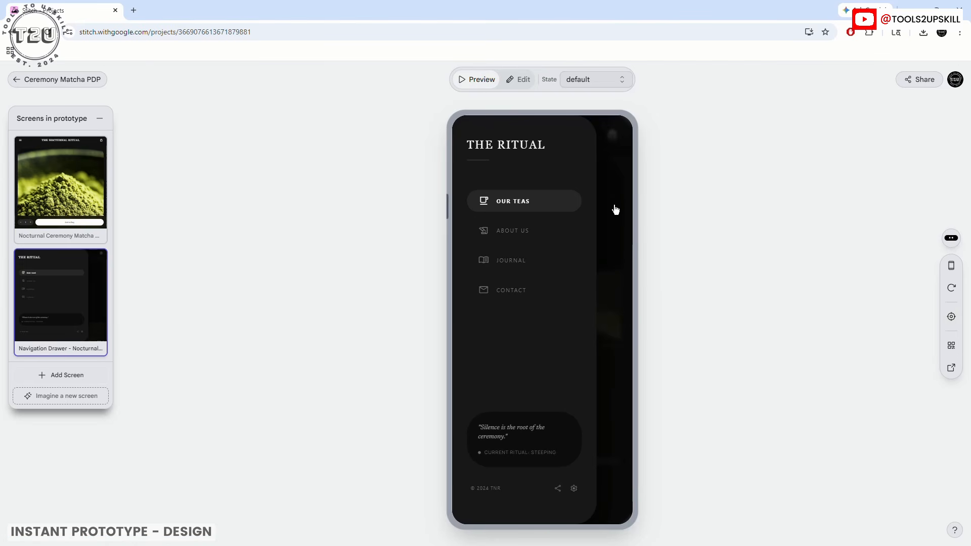
pyautogui.click(615, 257)
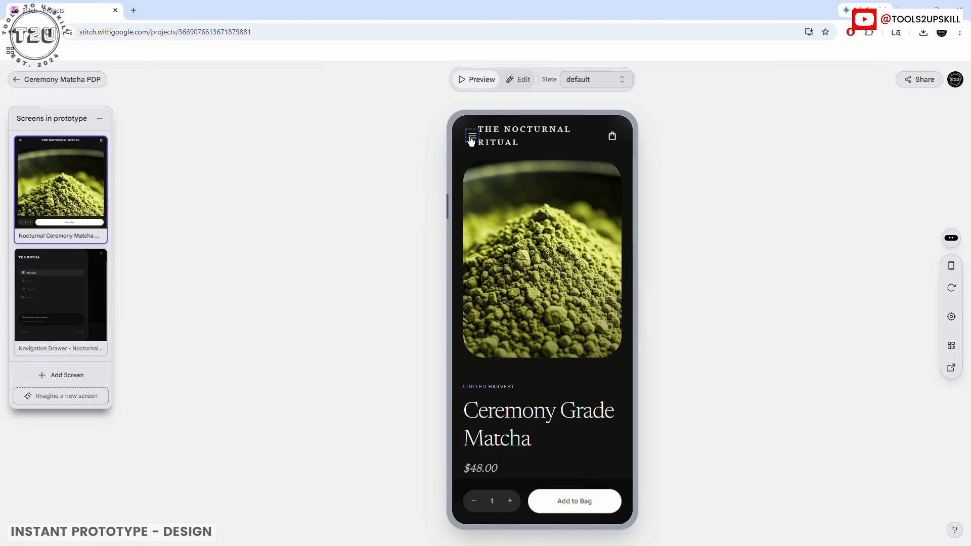
pyautogui.click(471, 136)
pyautogui.click(622, 473)
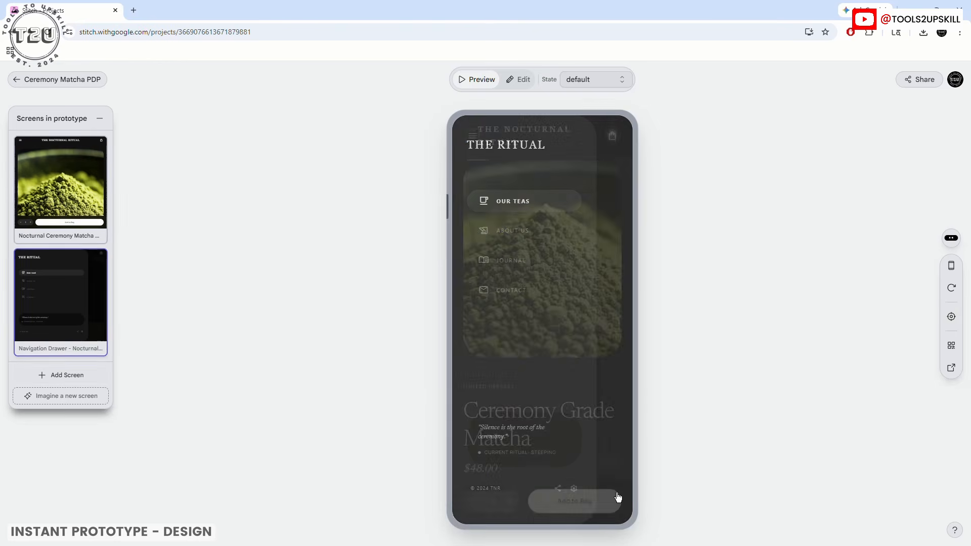
pyautogui.click(472, 136)
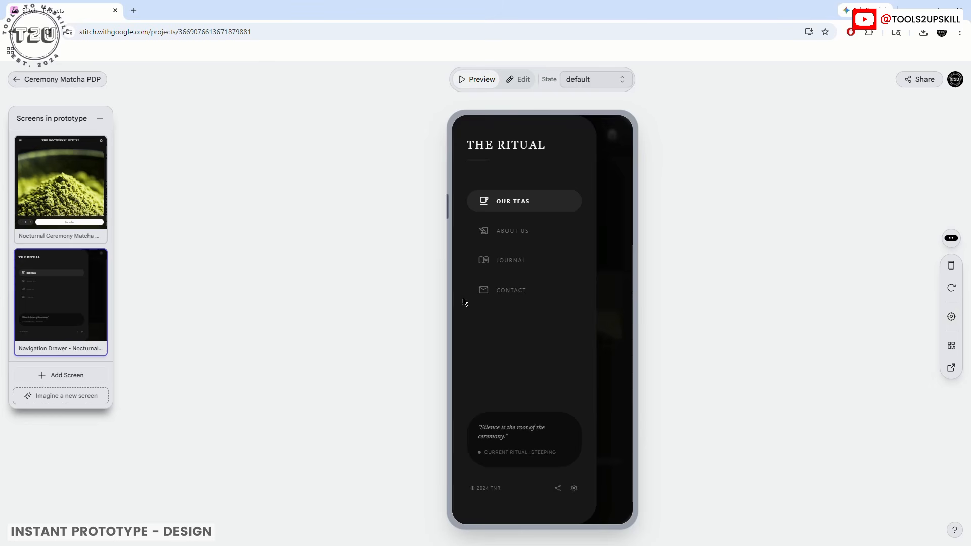
pyautogui.moveTo(471, 386); pyautogui.dragTo(558, 328)
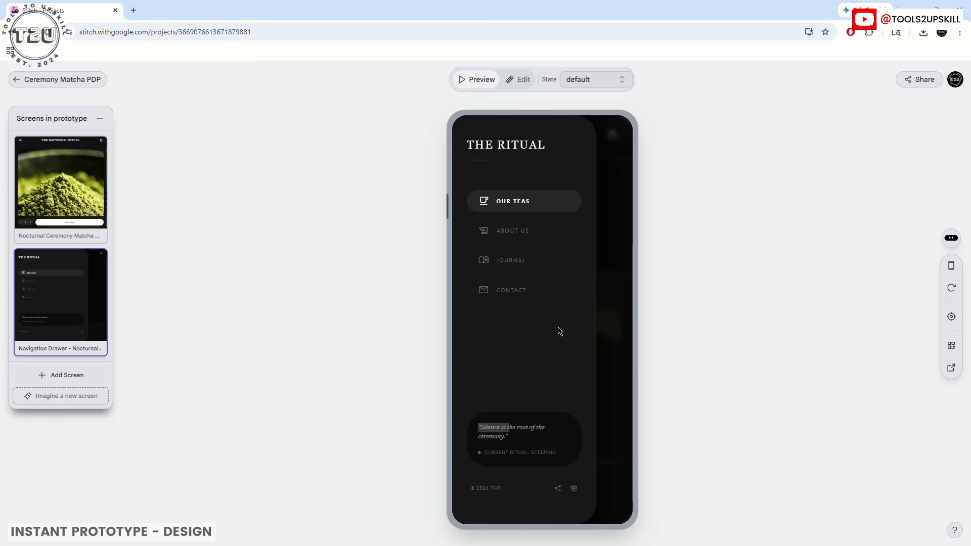
pyautogui.click(609, 296)
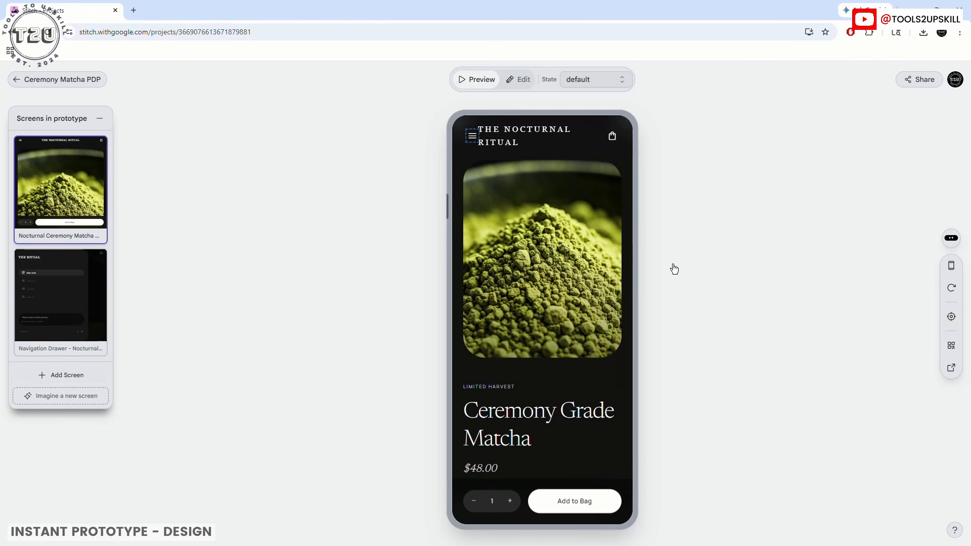
# - Inspect the menu icon's connection settings for the default state and state 1, leaving without applying changes
pyautogui.click(589, 81)
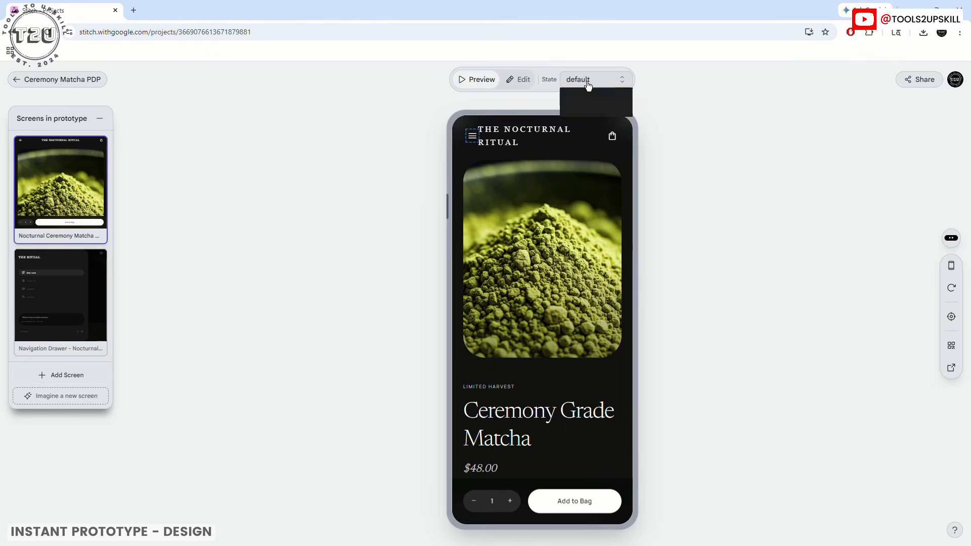
pyautogui.click(515, 81)
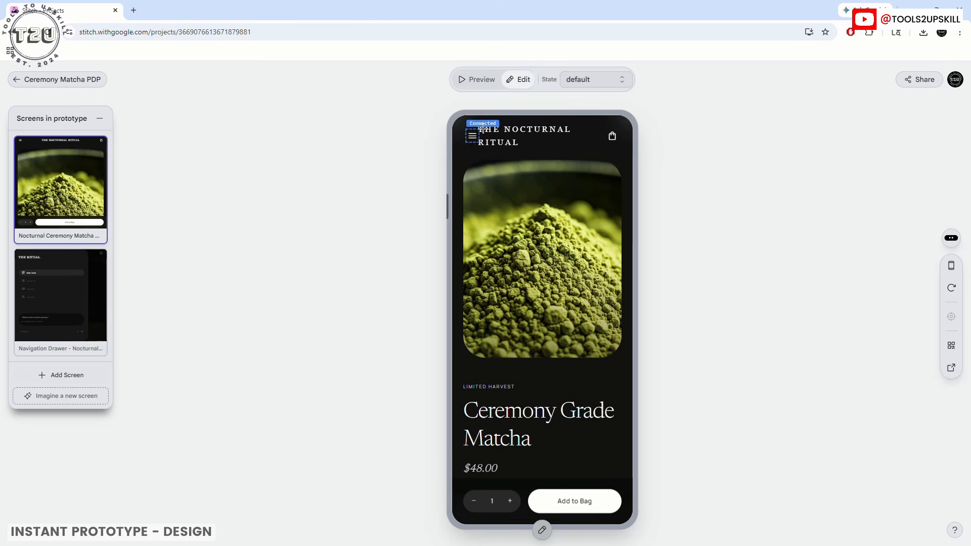
pyautogui.click(472, 135)
pyautogui.click(553, 132)
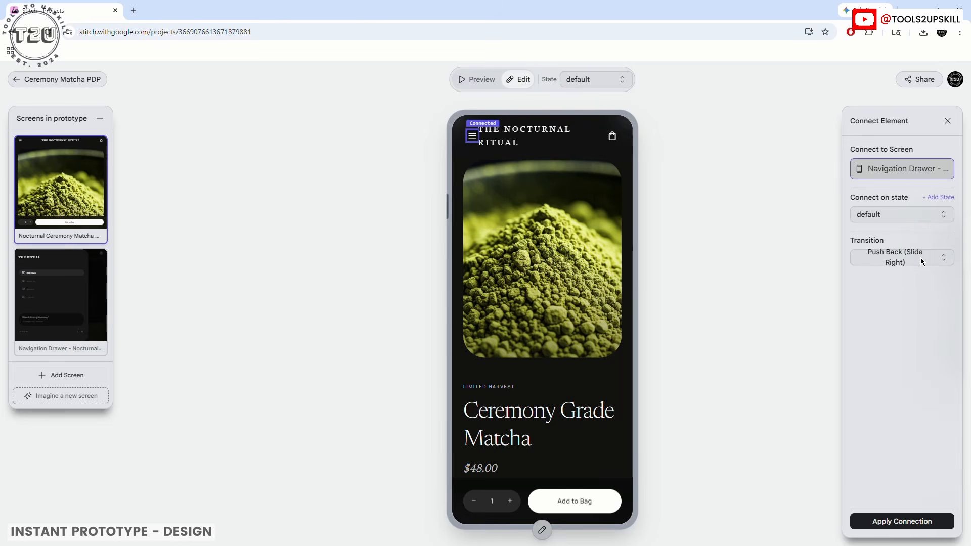
pyautogui.click(905, 214)
pyautogui.click(892, 224)
pyautogui.click(911, 217)
pyautogui.click(877, 243)
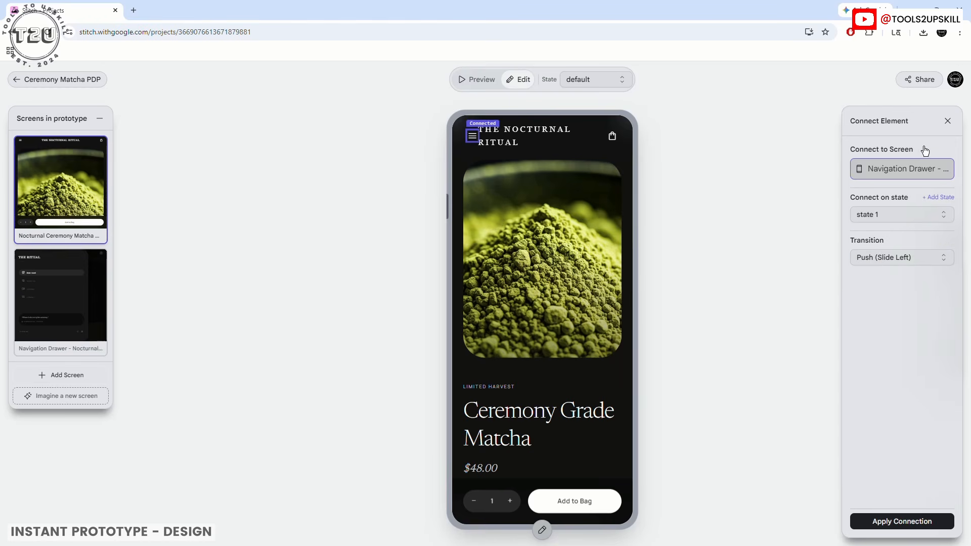
pyautogui.click(948, 122)
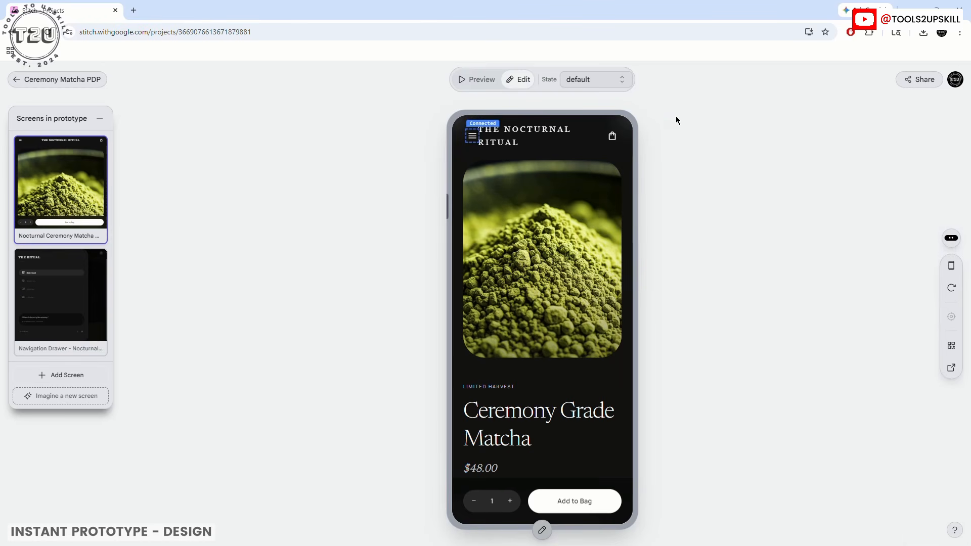
# - Preview the prototype in the default state, opening the drawer from the menu icon and closing it through the dark overlay
pyautogui.click(473, 138)
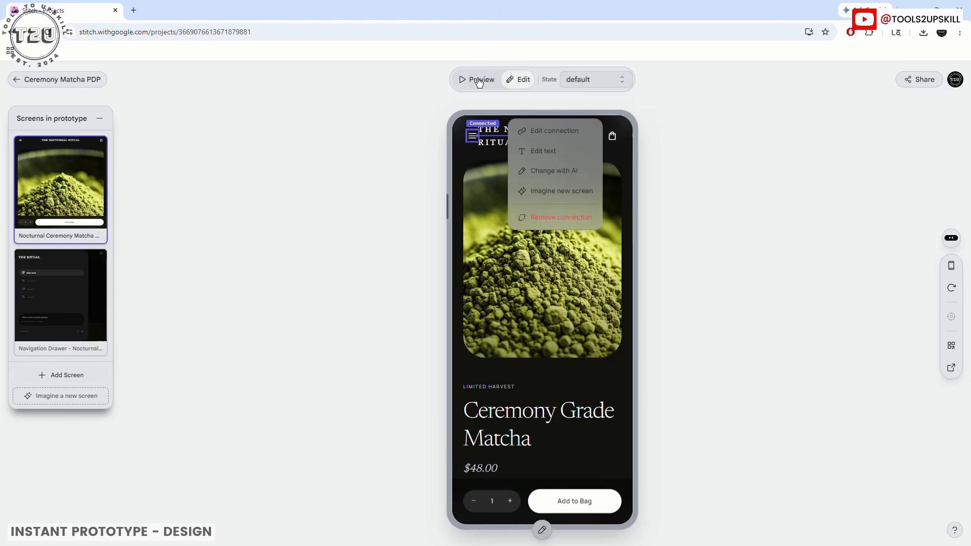
pyautogui.click(478, 82)
pyautogui.click(472, 136)
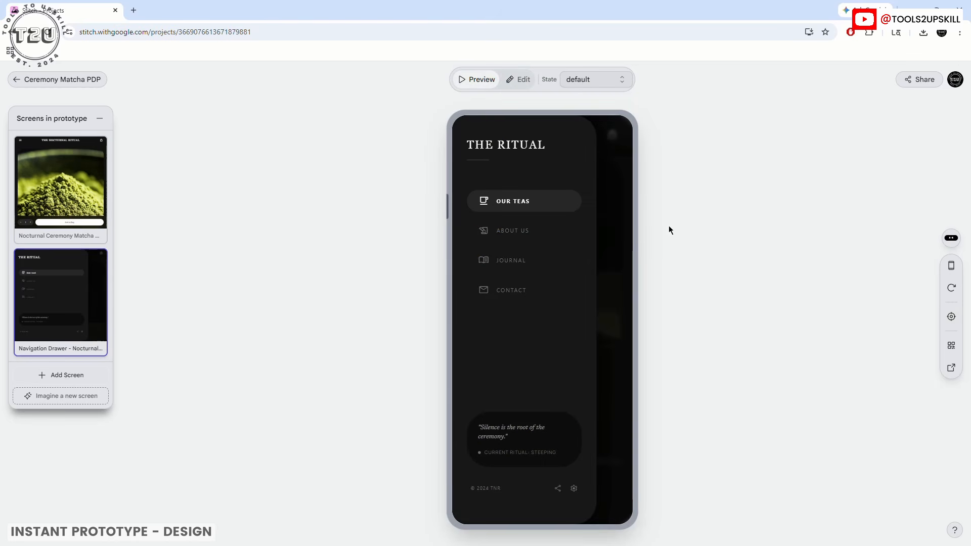
pyautogui.click(609, 236)
# - Switch the prototype preview to state 1 and test opening and closing the navigation drawer
pyautogui.click(586, 81)
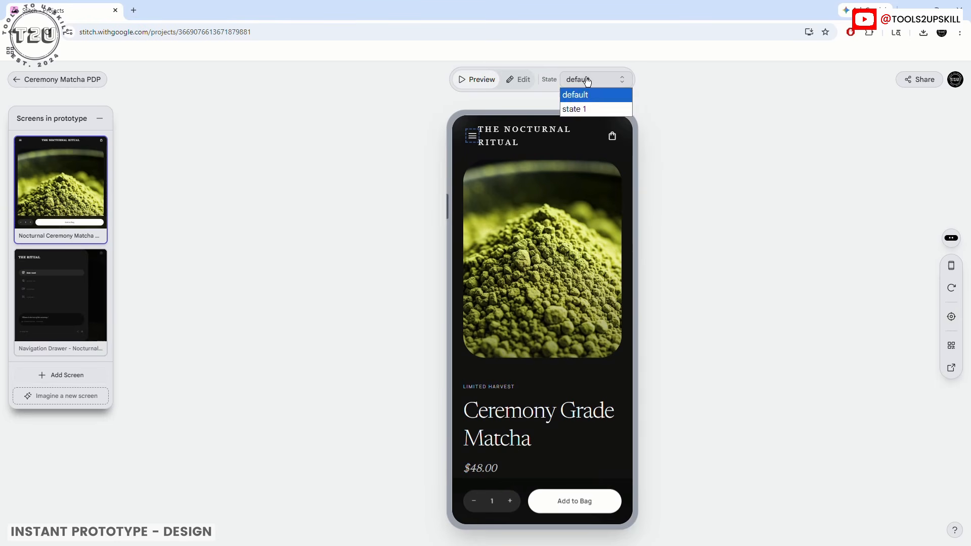
pyautogui.click(582, 110)
pyautogui.click(472, 138)
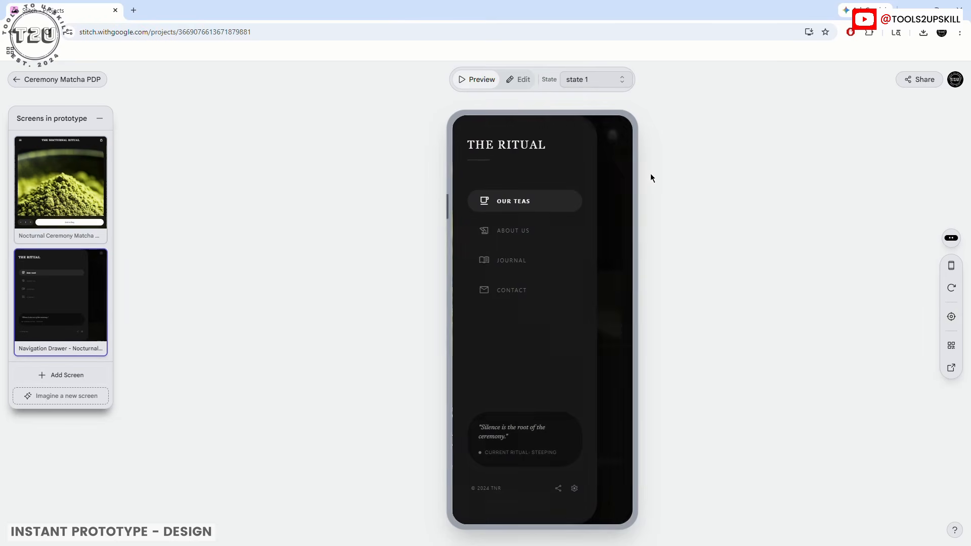
pyautogui.click(626, 192)
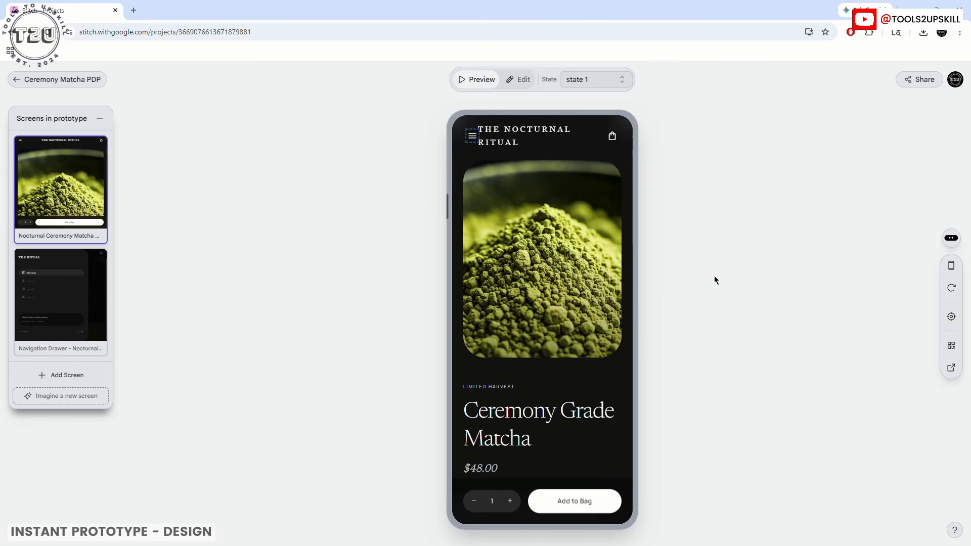
# - Toggle the previewed state between default and state 1, ending on state 1
pyautogui.click(602, 80)
pyautogui.click(585, 95)
pyautogui.click(589, 79)
pyautogui.click(586, 108)
pyautogui.click(596, 80)
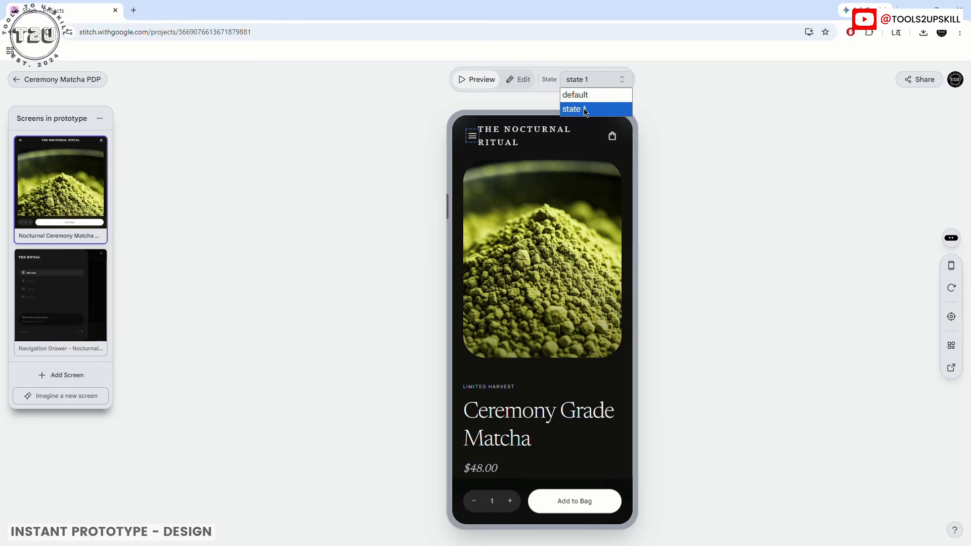
pyautogui.click(576, 108)
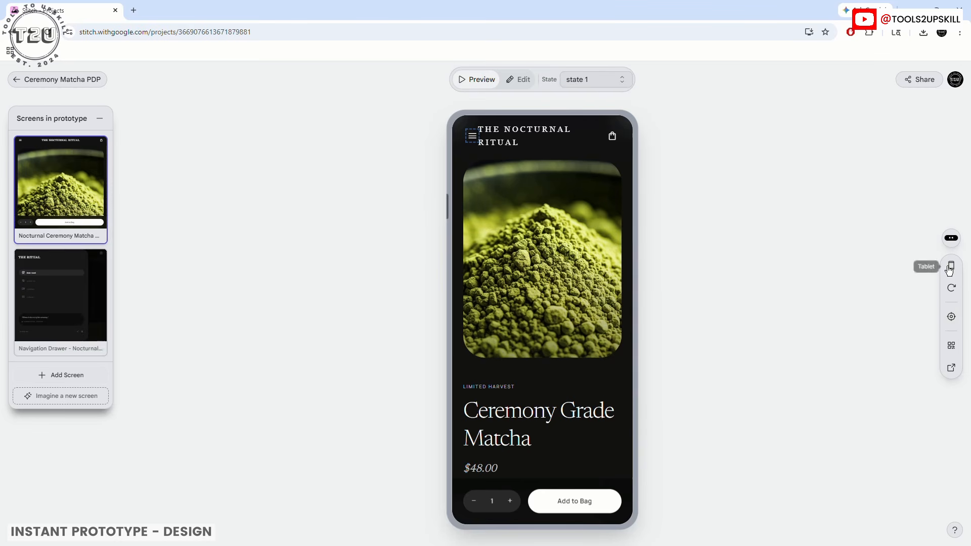
# - Return to editing and check the menu icon's connection settings for state 1, closing them without applying
pyautogui.click(518, 79)
pyautogui.click(473, 139)
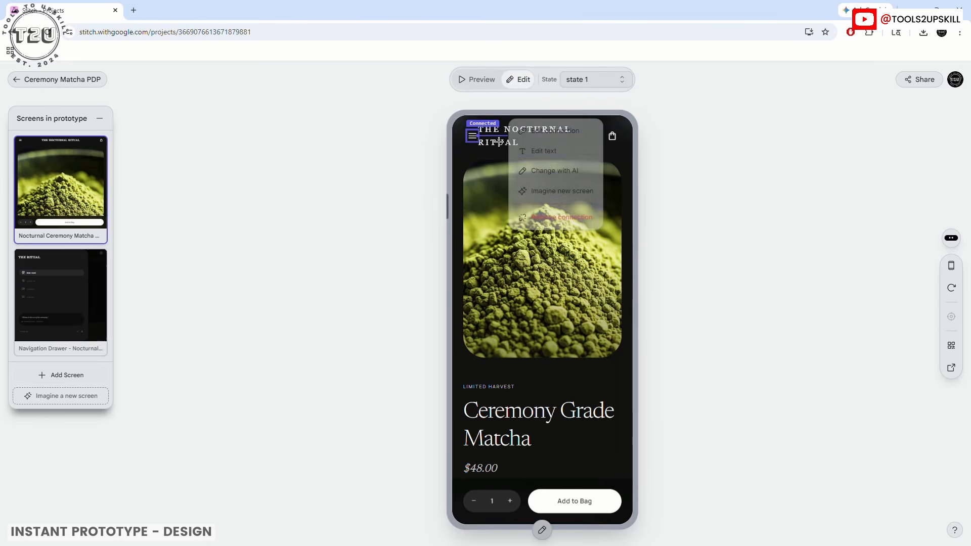
pyautogui.click(550, 131)
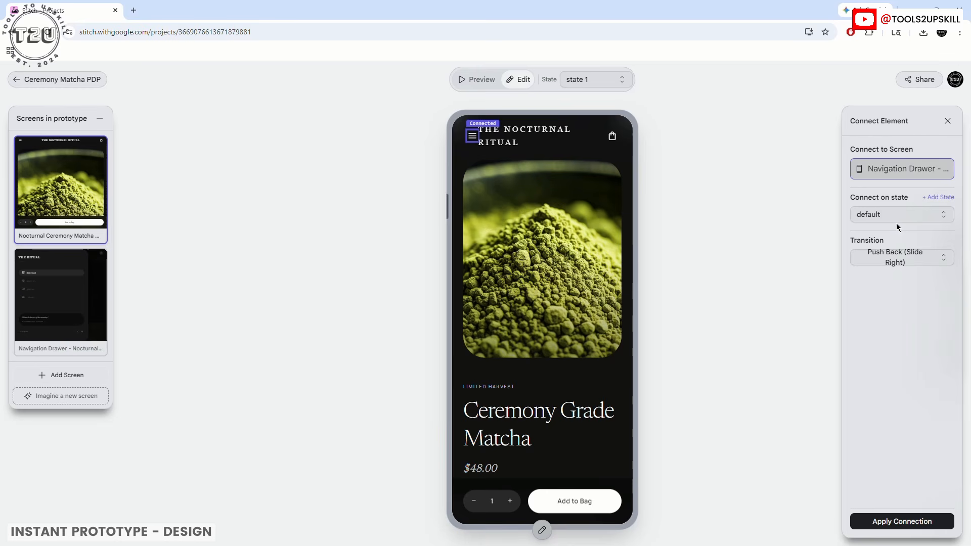
pyautogui.click(897, 215)
pyautogui.click(870, 243)
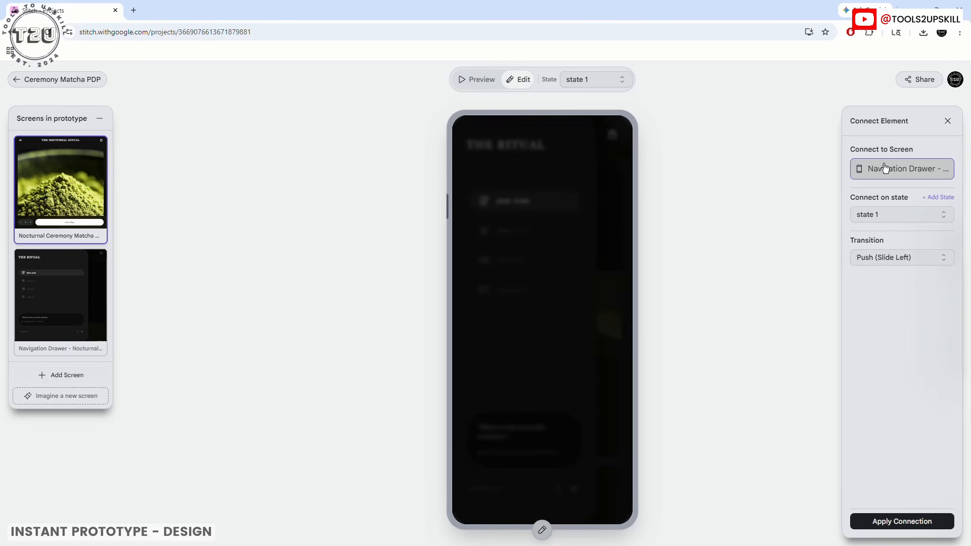
pyautogui.click(948, 121)
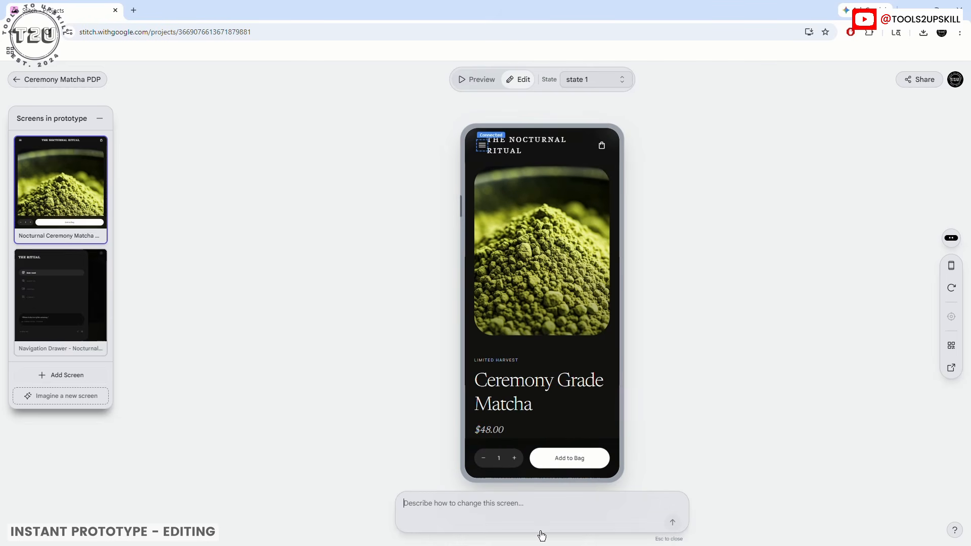
# - Prompt the AI to change the matcha screen with "I want the image to be smaller and heading to shift up"
pyautogui.click(444, 502)
pyautogui.write('I')
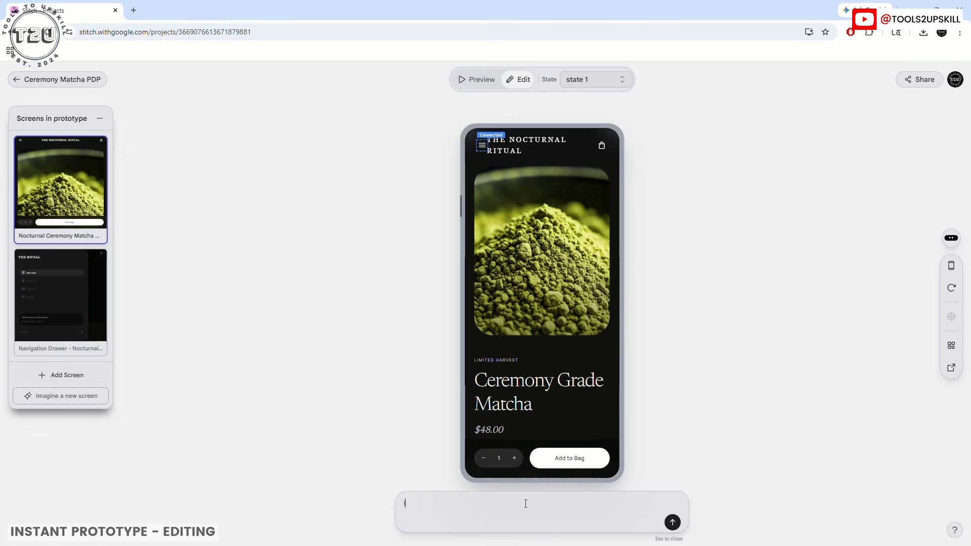
pyautogui.write(' want the image to be smaller and head')
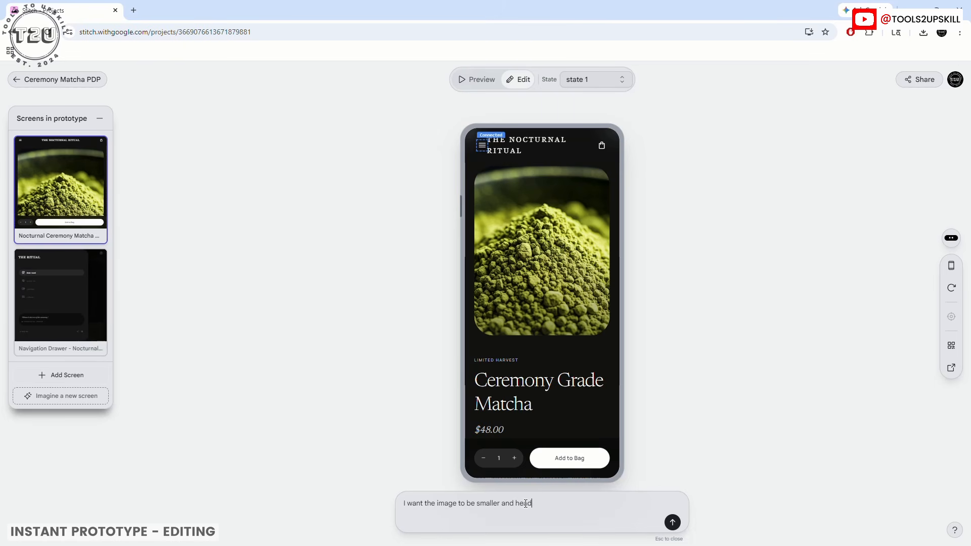
pyautogui.write('ing to shift up')
pyautogui.click(672, 522)
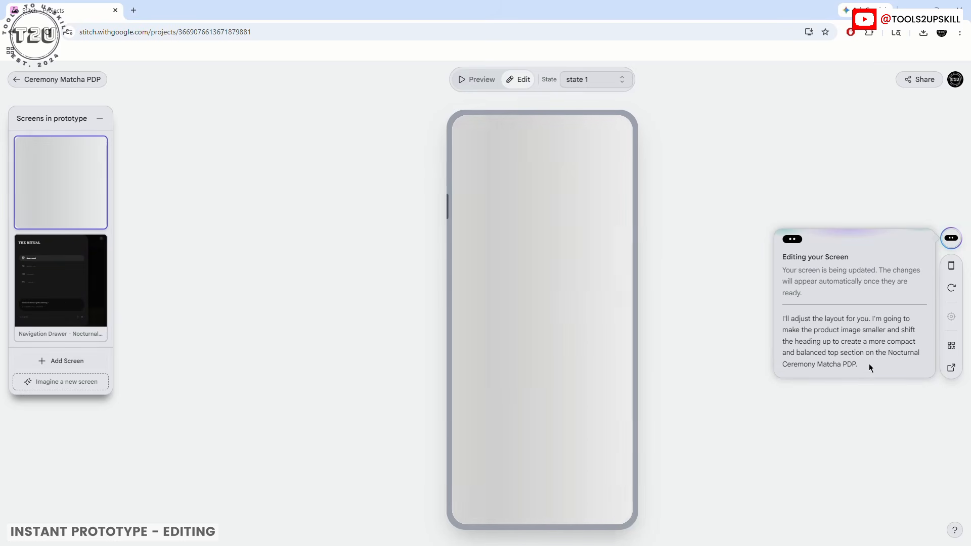
pyautogui.moveTo(857, 366); pyautogui.dragTo(784, 316)
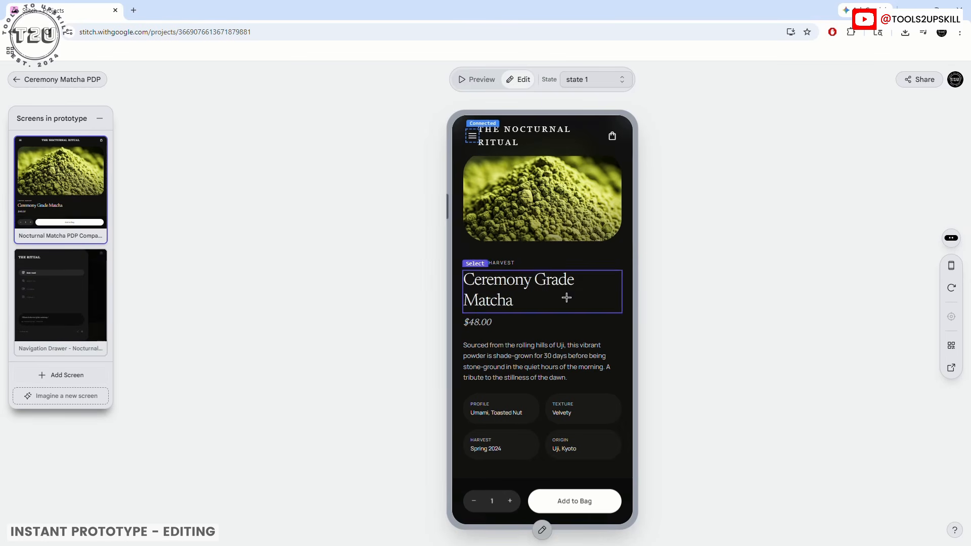
# - Select the "The Preparation Guide" heading and open an AI change prompt for it
pyautogui.scroll(-3, 526, 354)
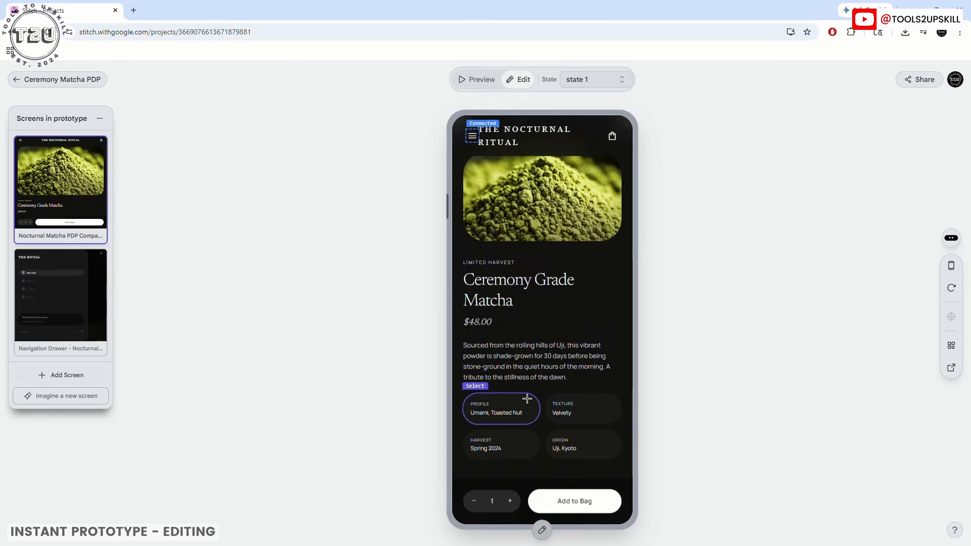
pyautogui.scroll(-10, 525, 401)
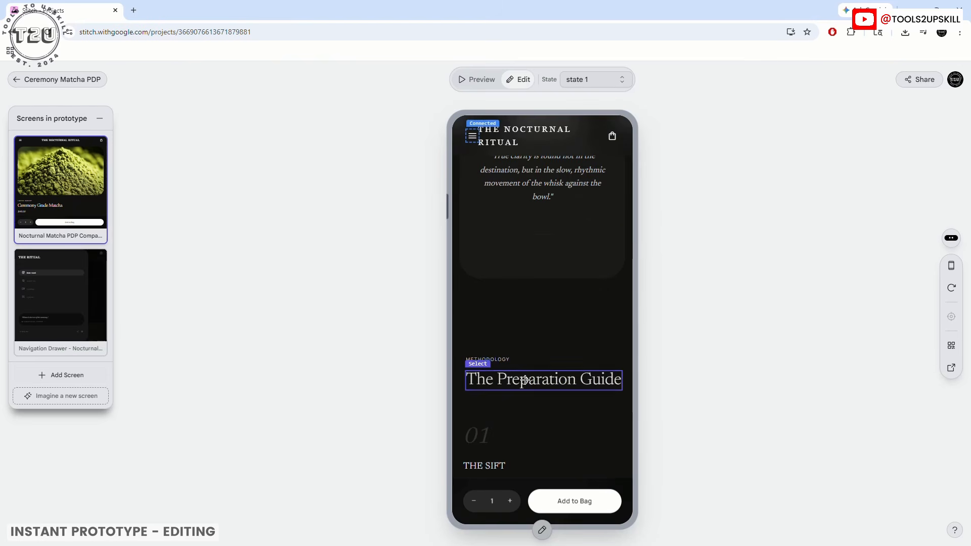
pyautogui.click(574, 389)
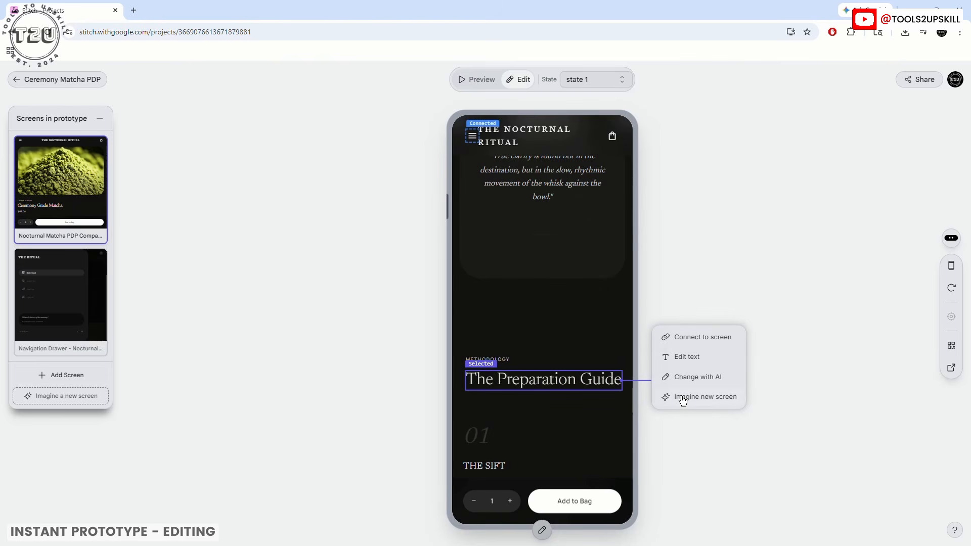
pyautogui.click(685, 378)
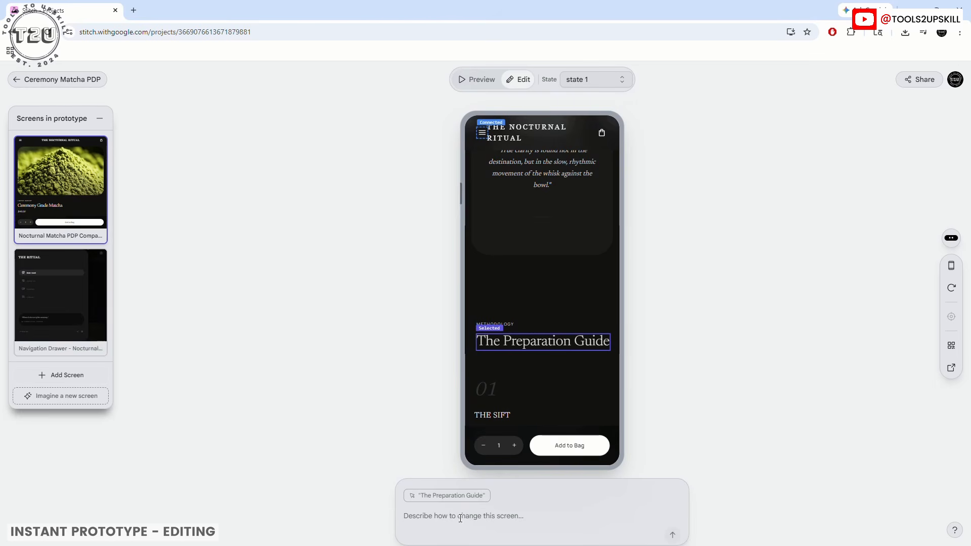
# - Look through the matcha page's sections, from the product details and philosophy to the preparation steps, steep timer and footer
pyautogui.scroll(5, 517, 304)
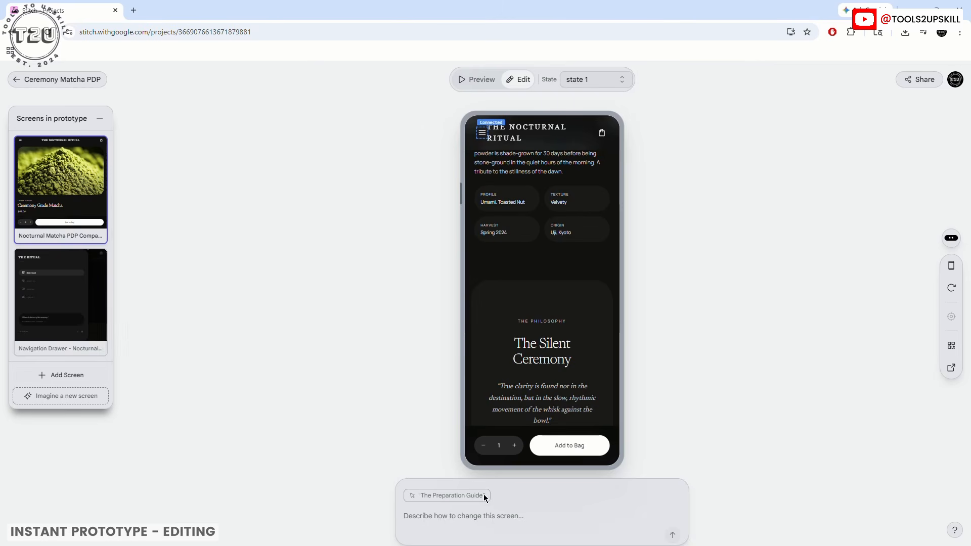
pyautogui.scroll(-6, 531, 349)
pyautogui.scroll(1, 536, 298)
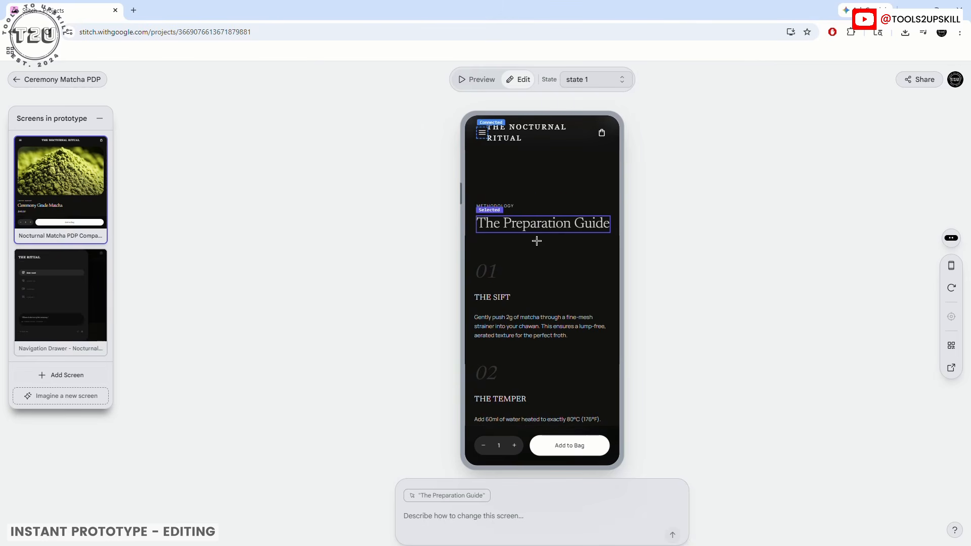
pyautogui.scroll(6, 556, 223)
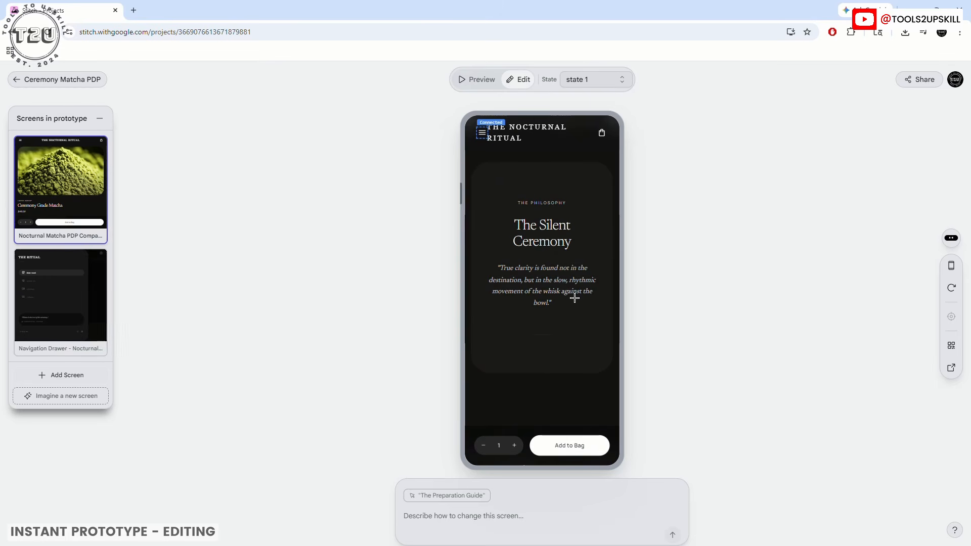
pyautogui.scroll(-10, 573, 300)
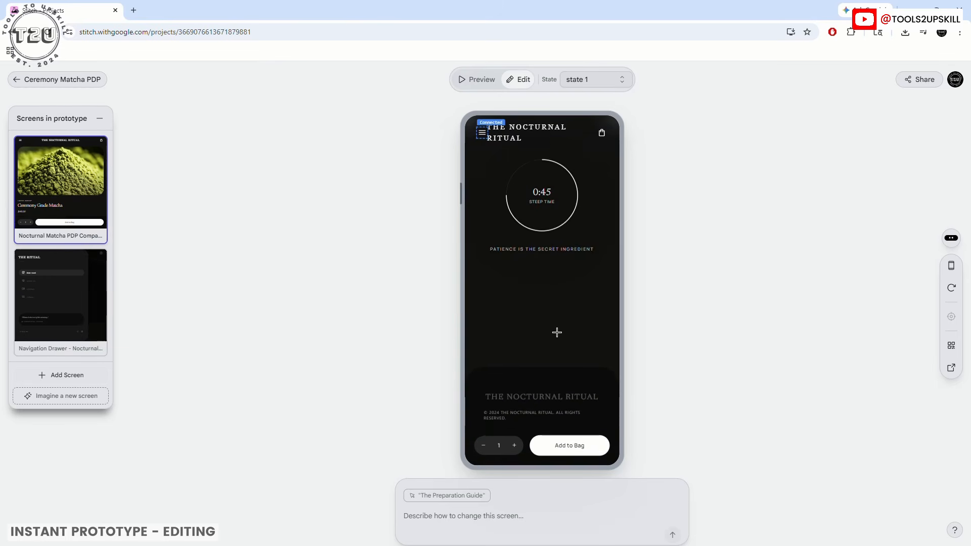
pyautogui.scroll(4, 557, 333)
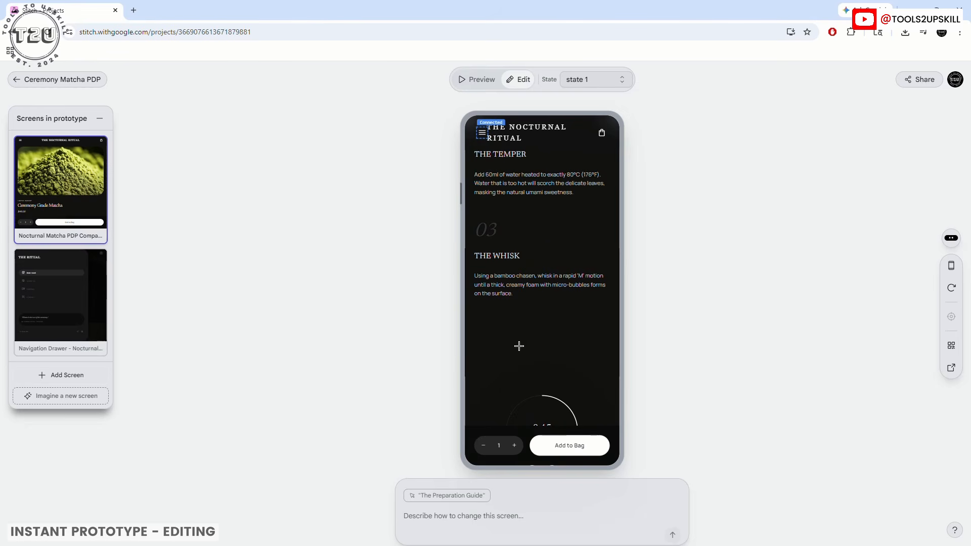
pyautogui.scroll(-5, 535, 304)
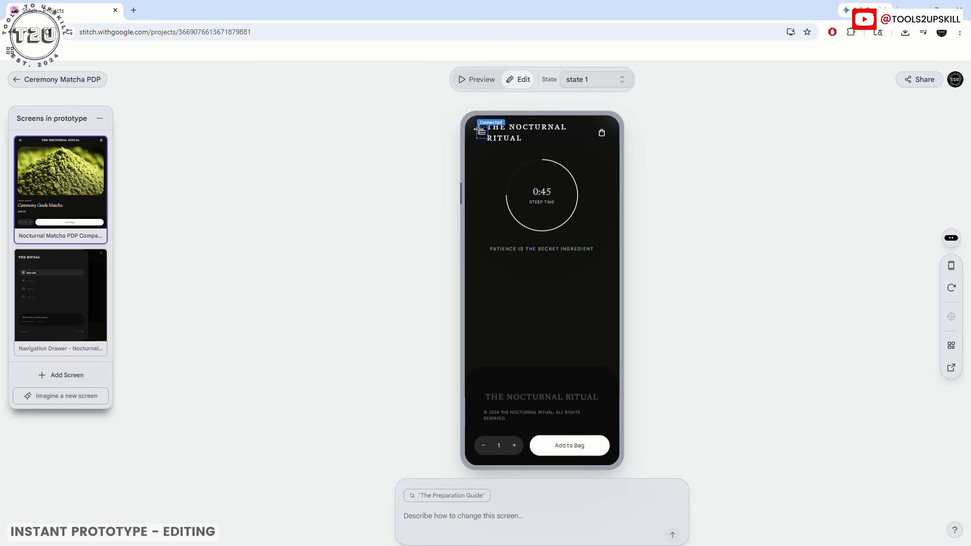
# - Preview the revised matcha screen from its top and check the agent's updates
pyautogui.click(474, 80)
pyautogui.scroll(8, 549, 307)
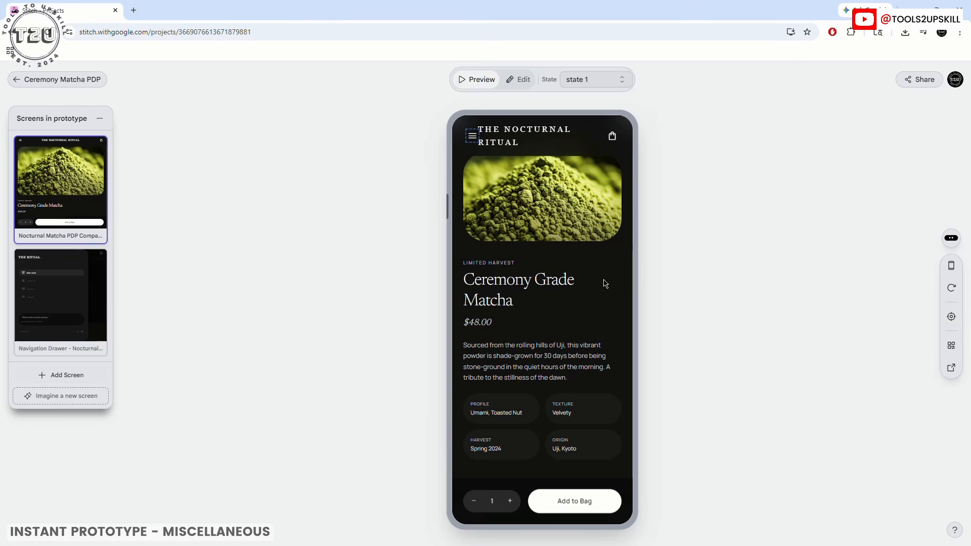
pyautogui.click(951, 238)
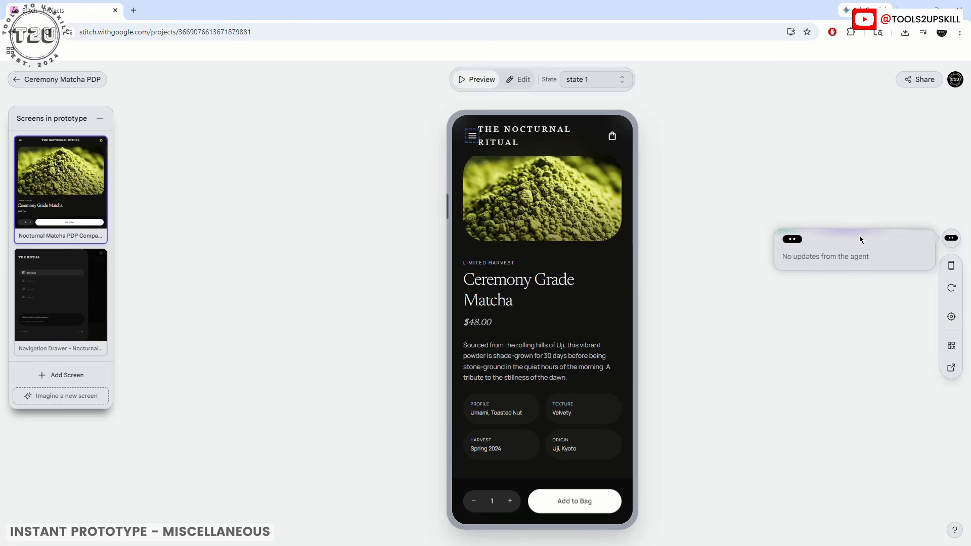
# - Preview the matcha screen at tablet size and at desktop size, and look through the desktop layout
pyautogui.click(951, 266)
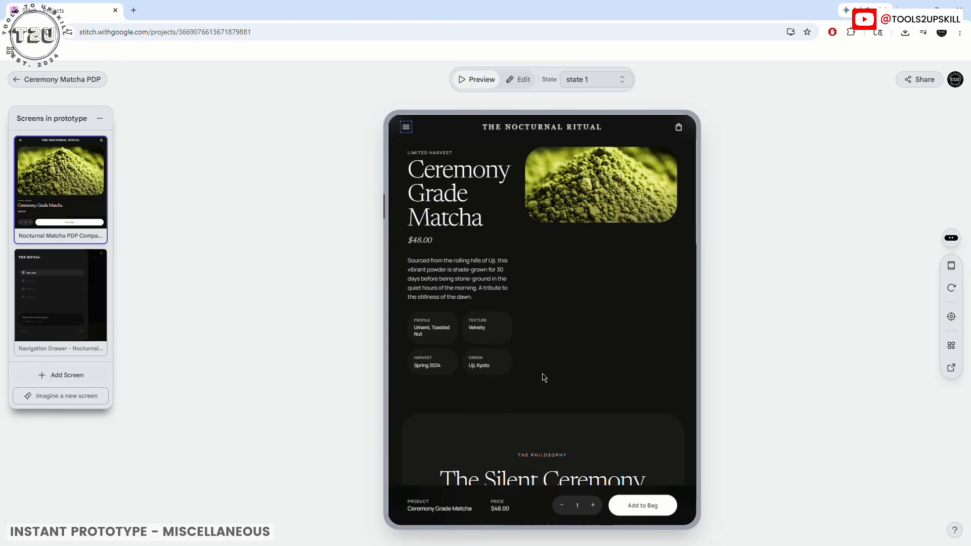
pyautogui.click(954, 270)
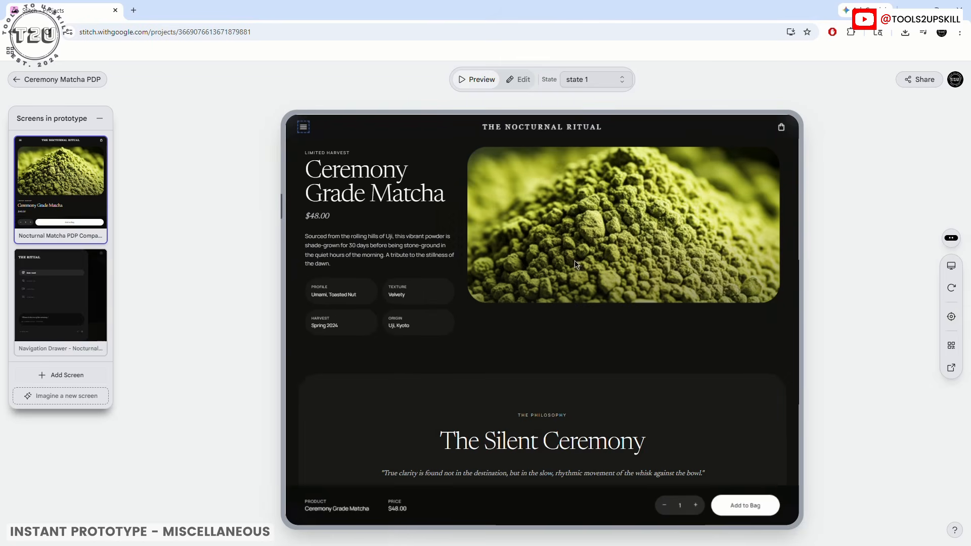
pyautogui.scroll(-5, 499, 249)
pyautogui.scroll(5, 558, 362)
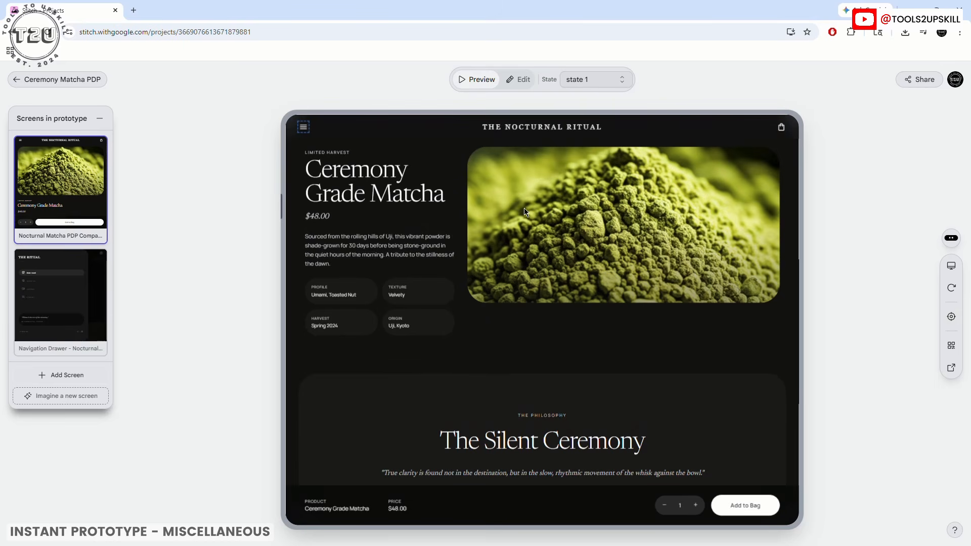
# - Switch the prototype to edit mode, select the hero matcha image, and set the screen back to mobile size
pyautogui.click(518, 81)
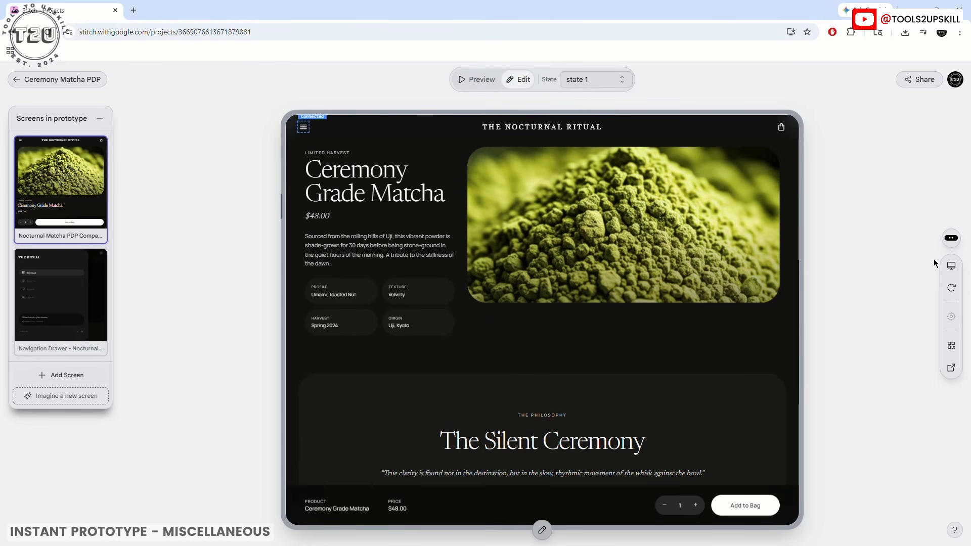
pyautogui.click(537, 202)
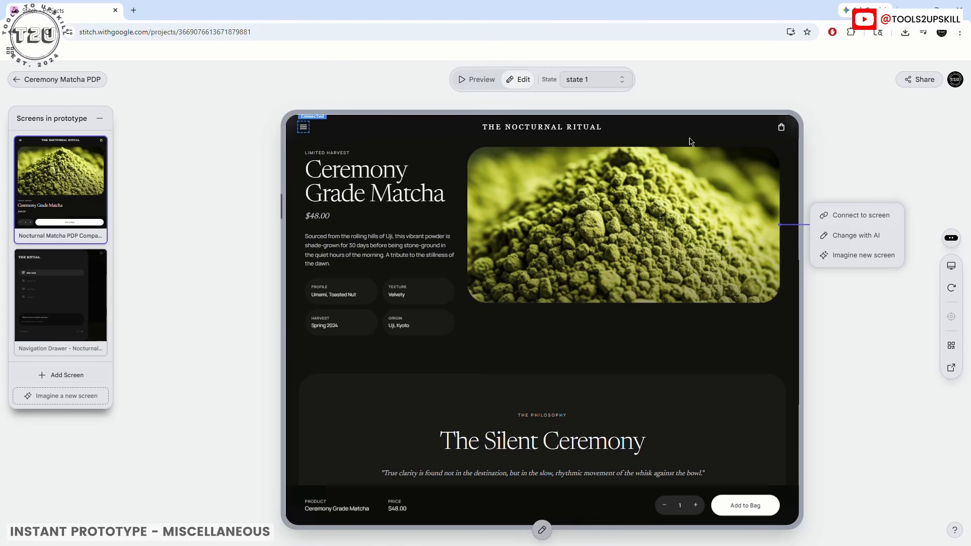
pyautogui.click(952, 268)
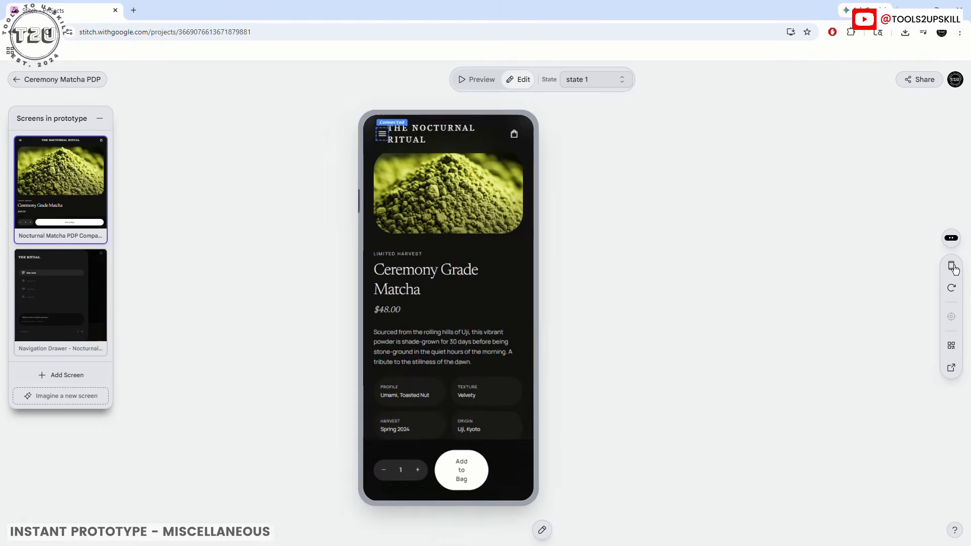
# - Reload the matcha screen and bring up the QR code for viewing the prototype on a mobile device, closing it after
pyautogui.click(951, 290)
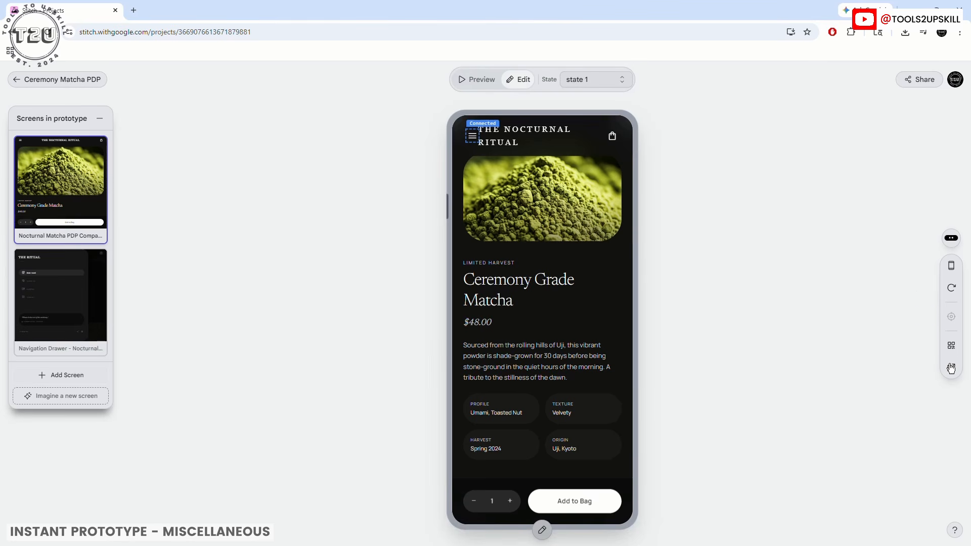
pyautogui.click(951, 348)
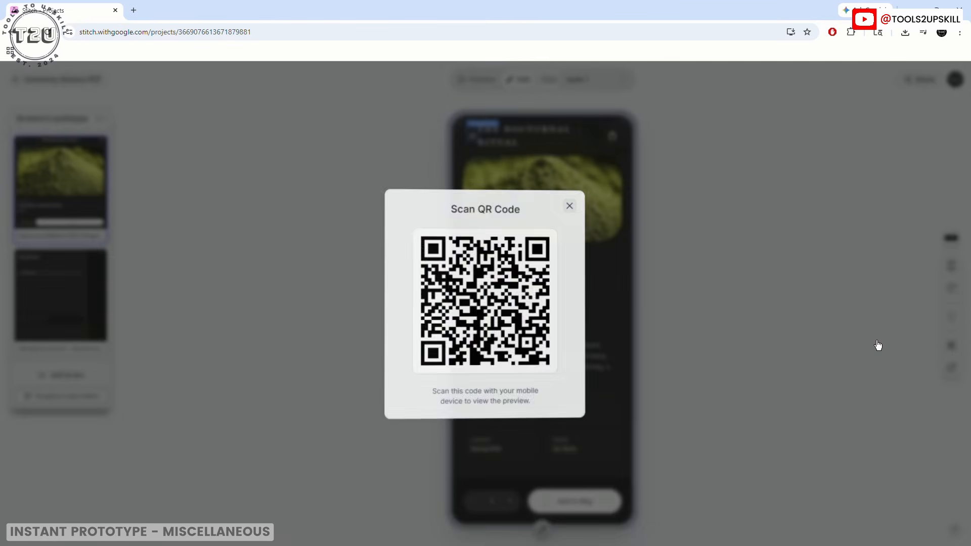
pyautogui.click(570, 205)
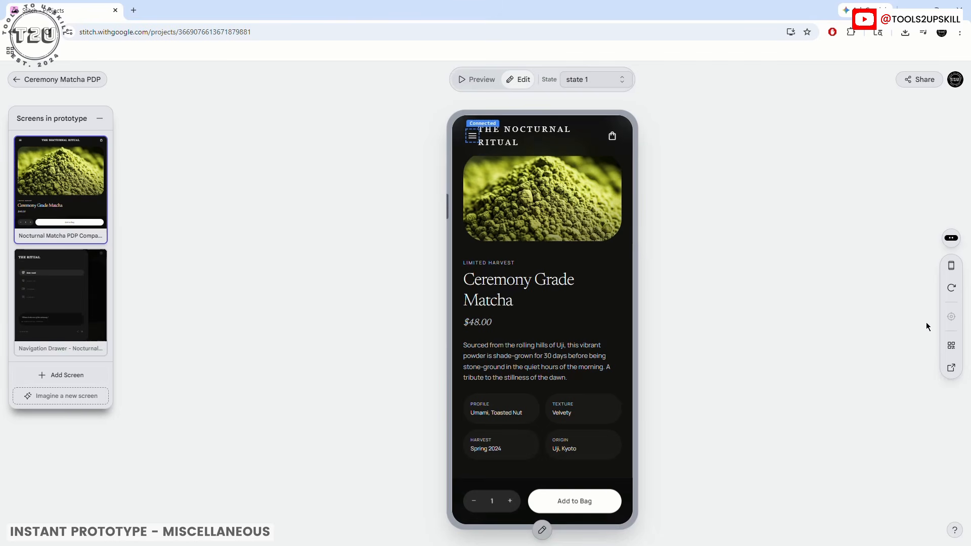
# - Open the prototype preview in its own browser tab and check the page at mobile, tablet and desktop sizes, closing the tab after
pyautogui.click(951, 370)
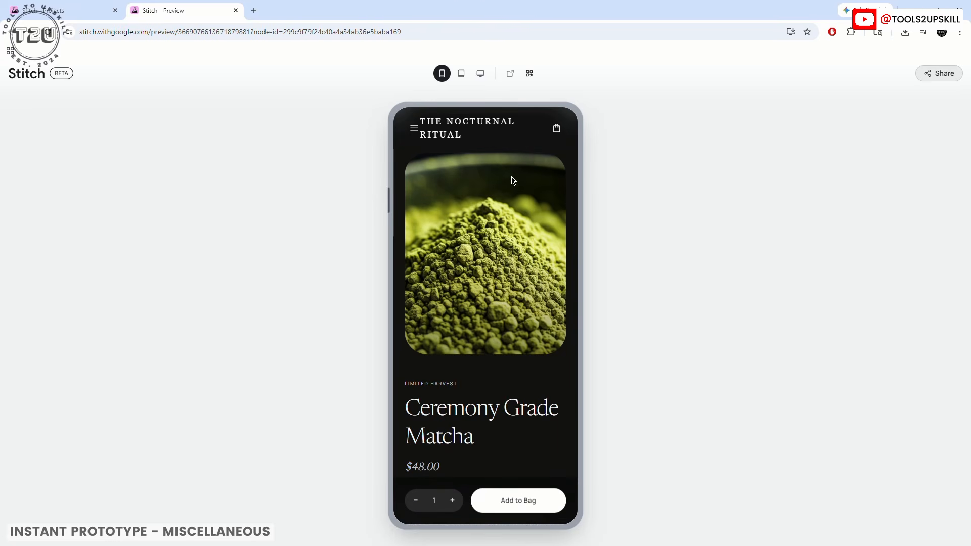
pyautogui.scroll(-15, 463, 202)
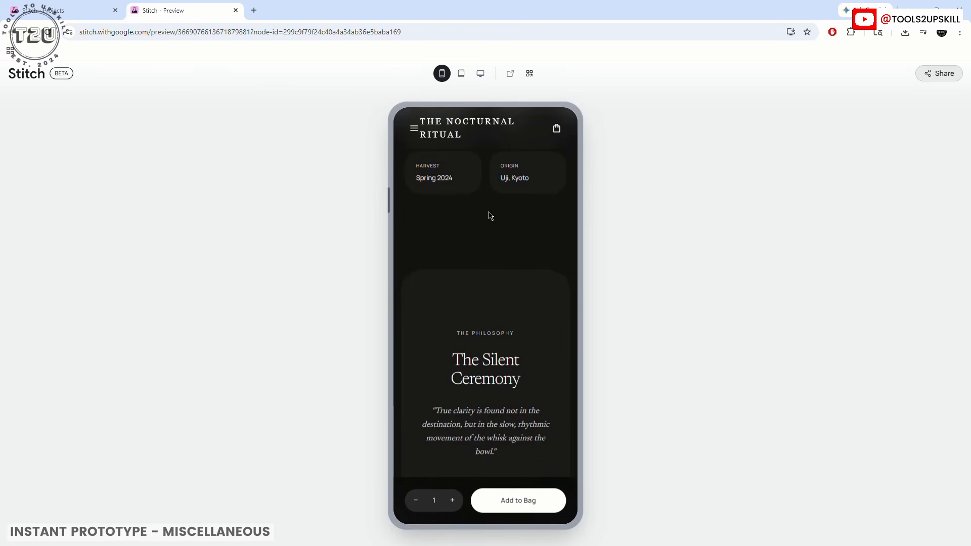
pyautogui.scroll(15, 493, 324)
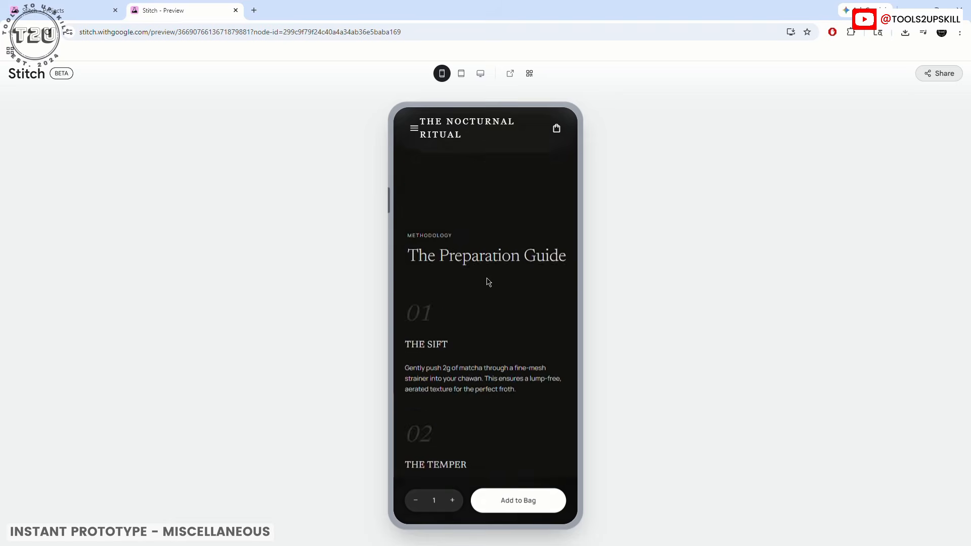
pyautogui.click(461, 73)
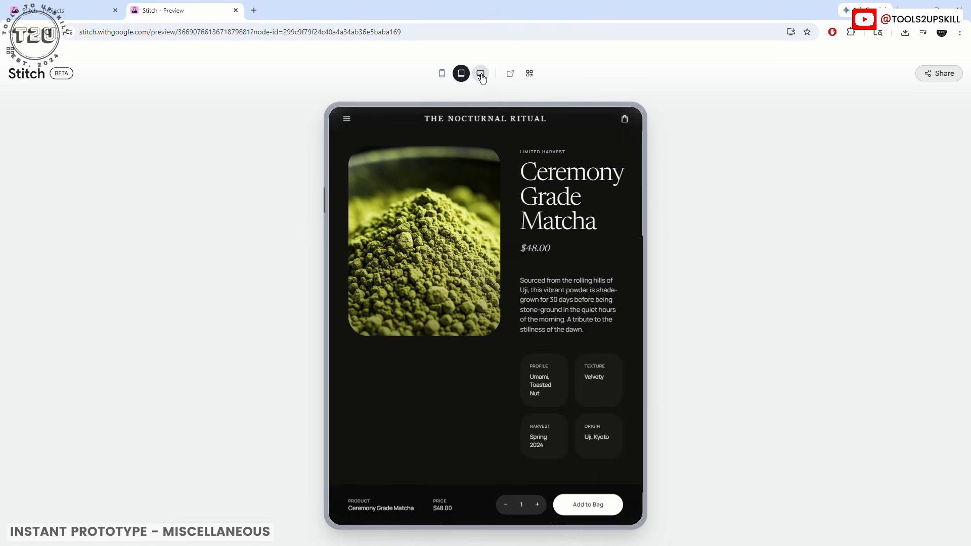
pyautogui.click(480, 73)
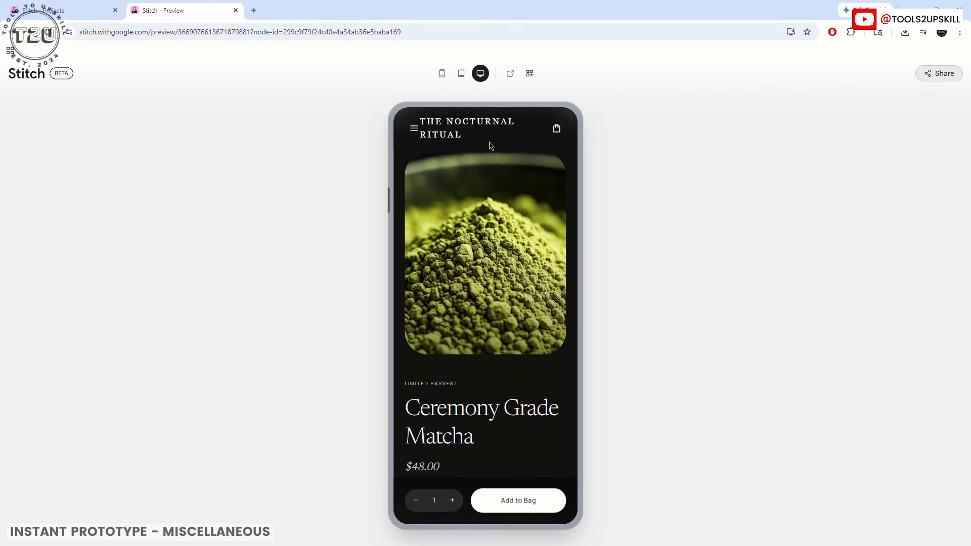
pyautogui.click(443, 74)
pyautogui.click(236, 10)
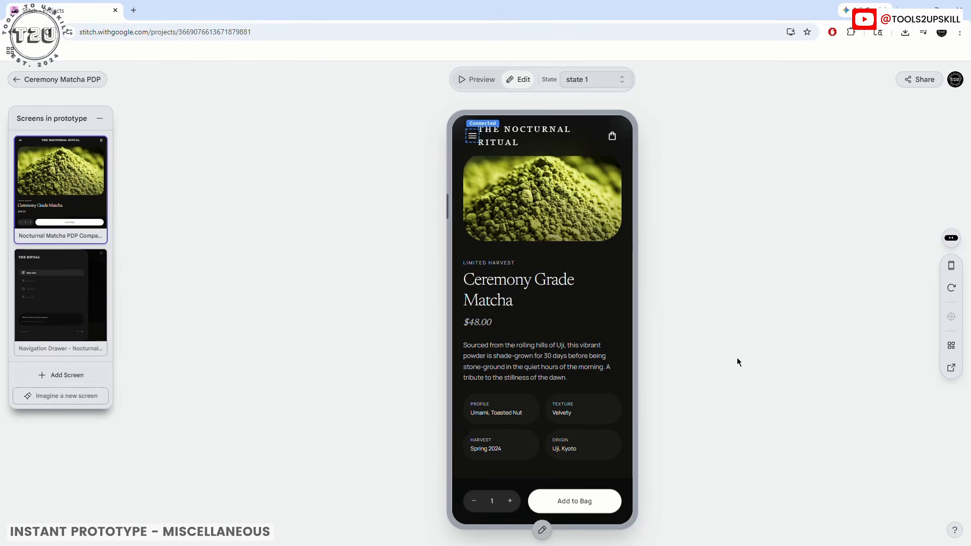
# - Return to preview mode, check the hotspot highlighting, and follow the header's menu link to the navigation drawer and back
pyautogui.click(477, 79)
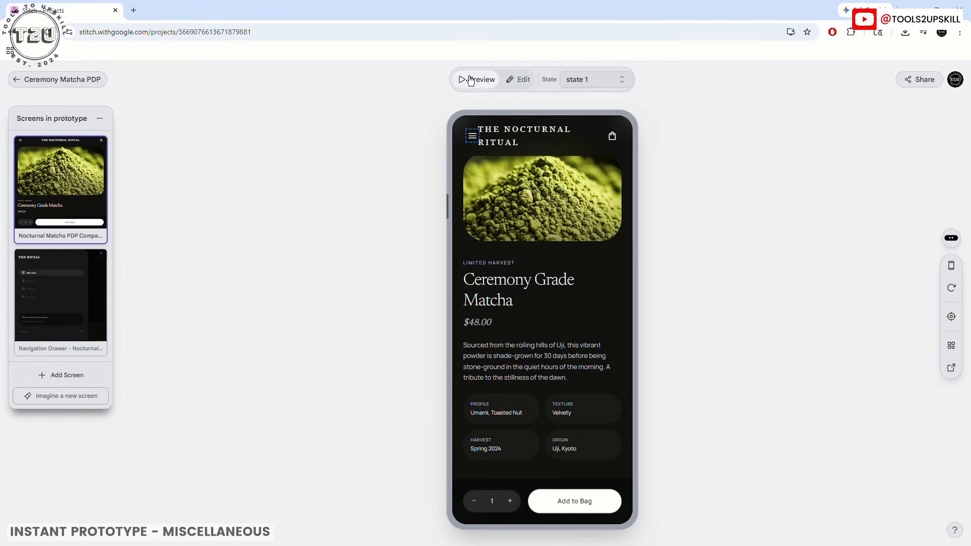
pyautogui.click(943, 321)
pyautogui.click(472, 138)
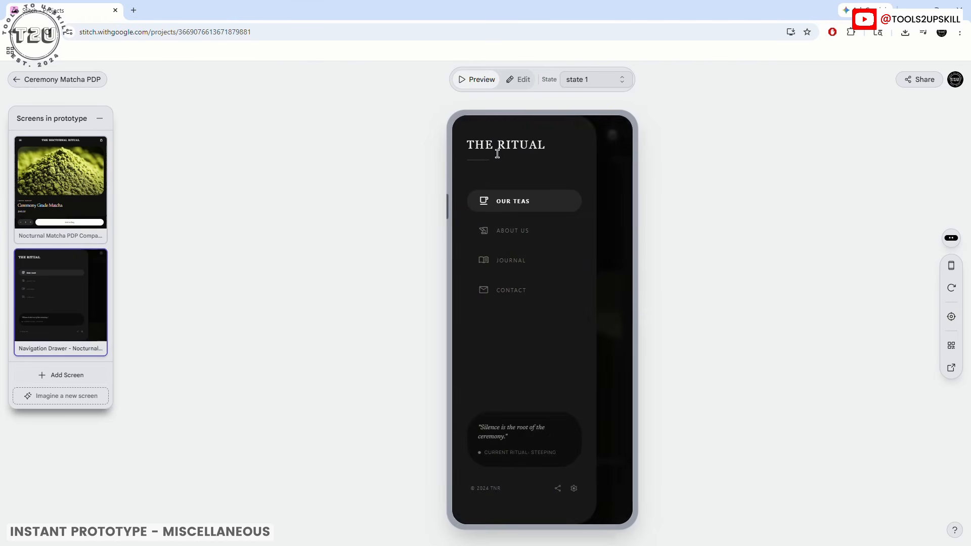
pyautogui.click(606, 238)
# - Switch the prototype to the default state and test its menu link to the navigation drawer and back
pyautogui.click(574, 79)
pyautogui.click(581, 92)
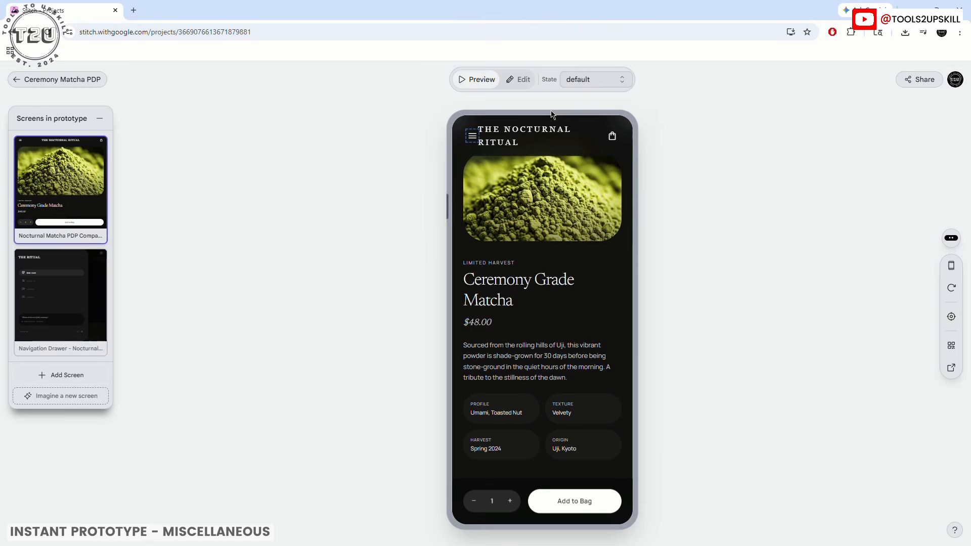
pyautogui.click(472, 137)
pyautogui.click(612, 184)
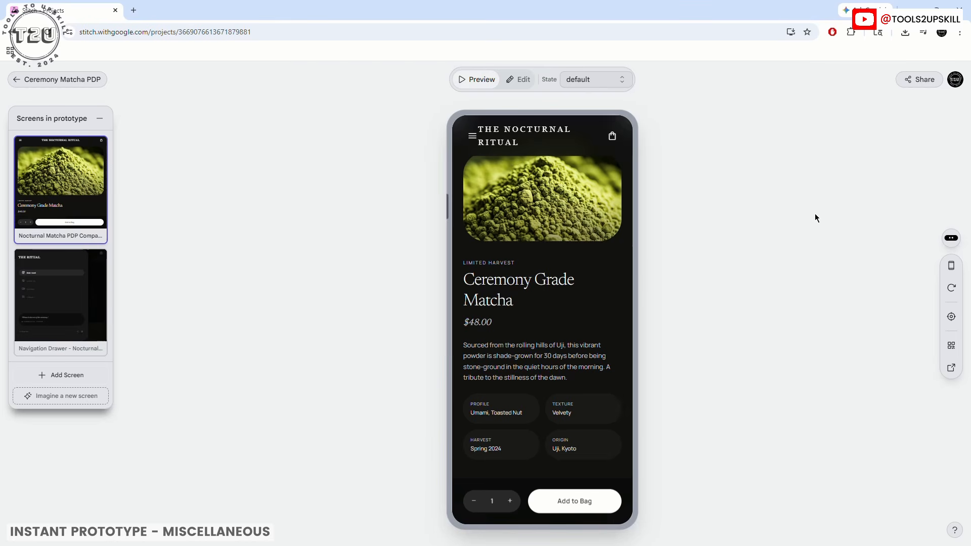
# - Enable sharing and remixing for the project and copy the link to the prototype
pyautogui.click(912, 84)
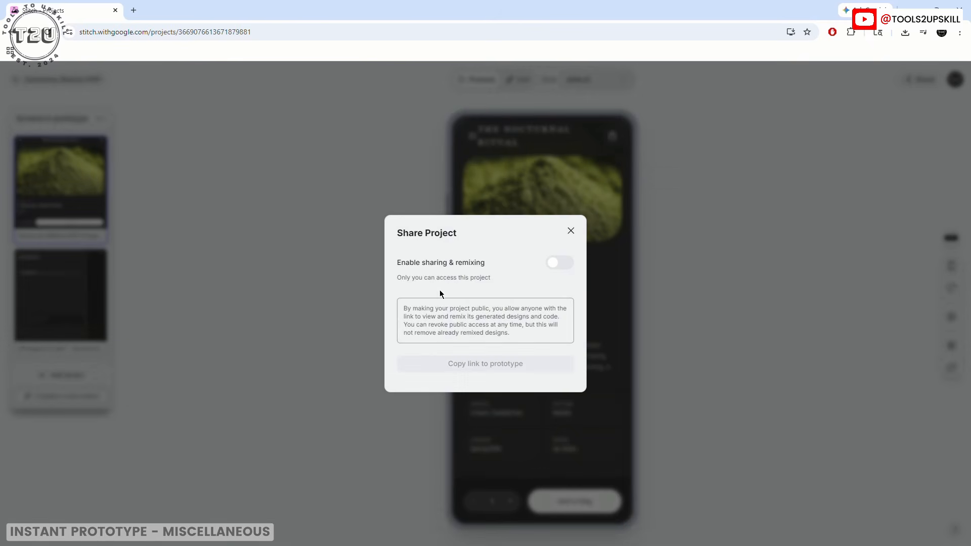
pyautogui.click(555, 264)
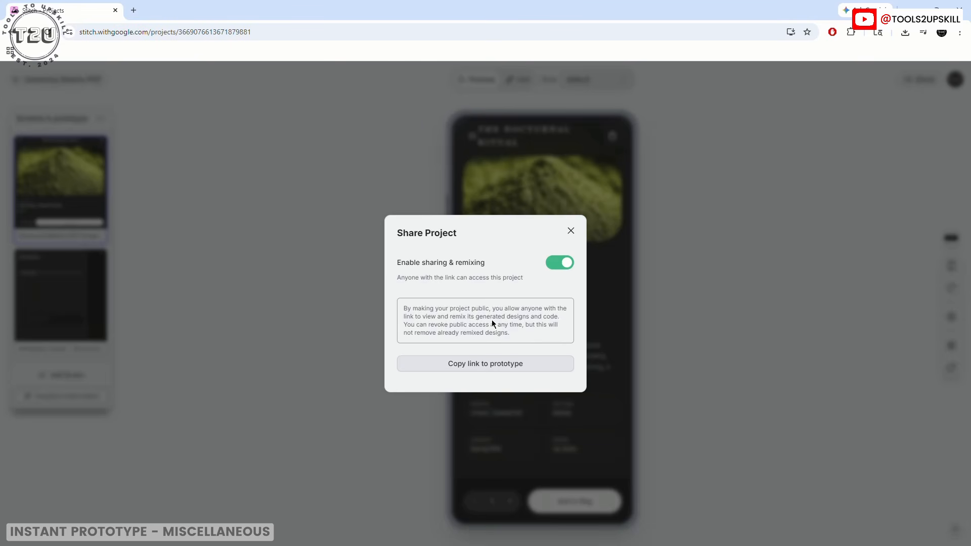
pyautogui.click(485, 368)
pyautogui.click(571, 230)
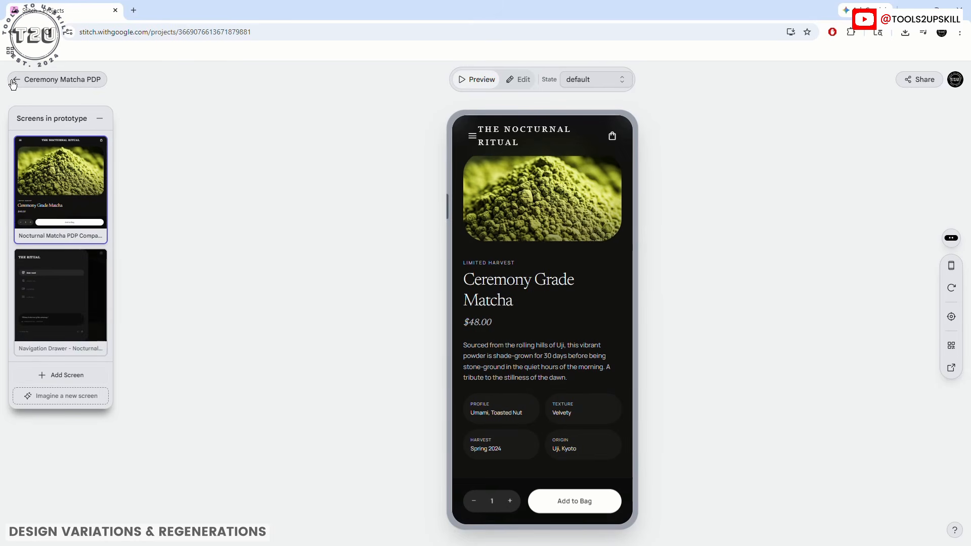
# - Go back to the project canvas, select the Nocturnal Ceremony Matcha PDP screen and bring up its variation settings
pyautogui.click(20, 82)
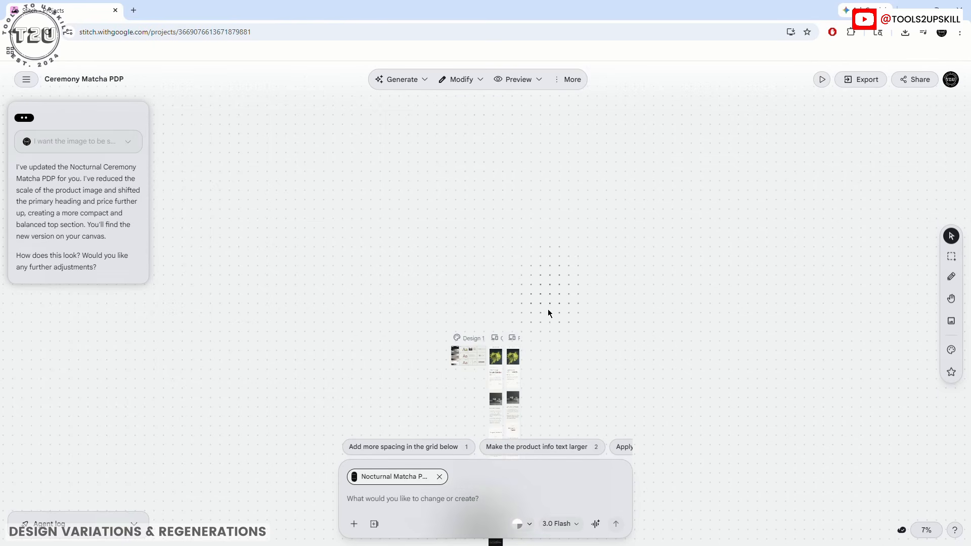
pyautogui.scroll(10, 548, 313)
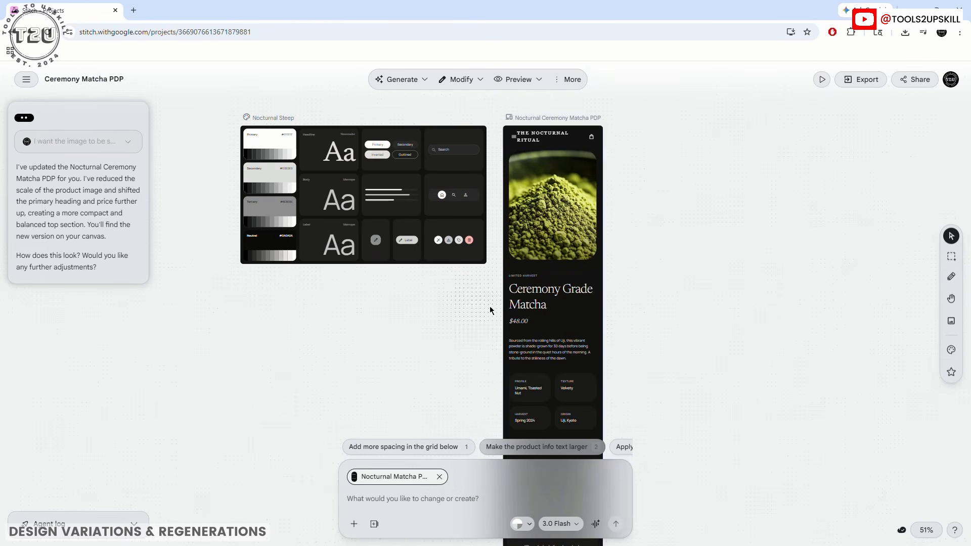
pyautogui.click(405, 79)
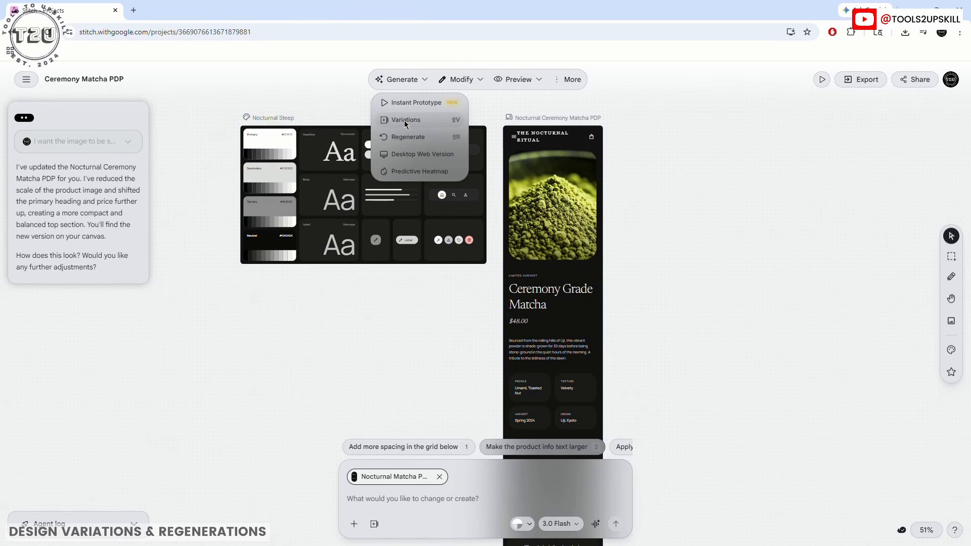
pyautogui.click(511, 218)
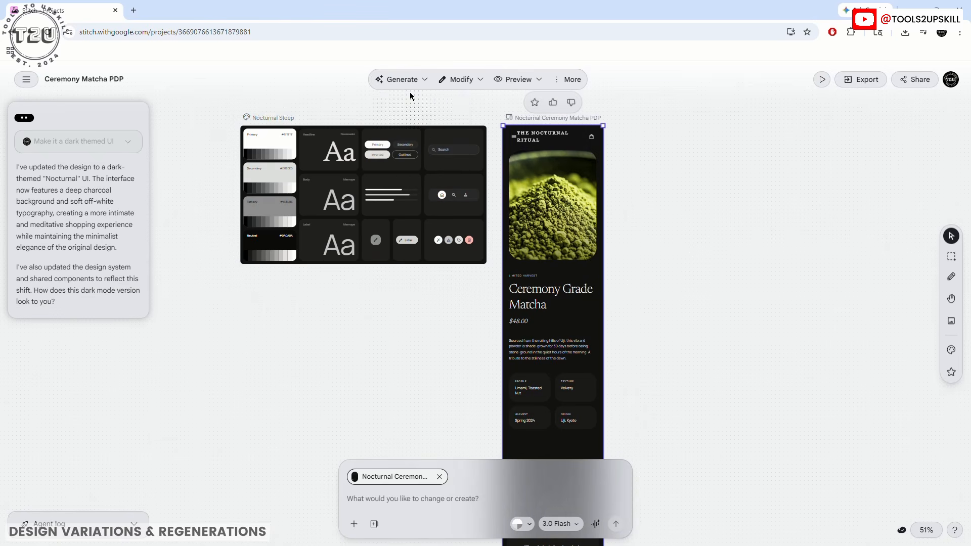
pyautogui.click(402, 80)
pyautogui.click(407, 121)
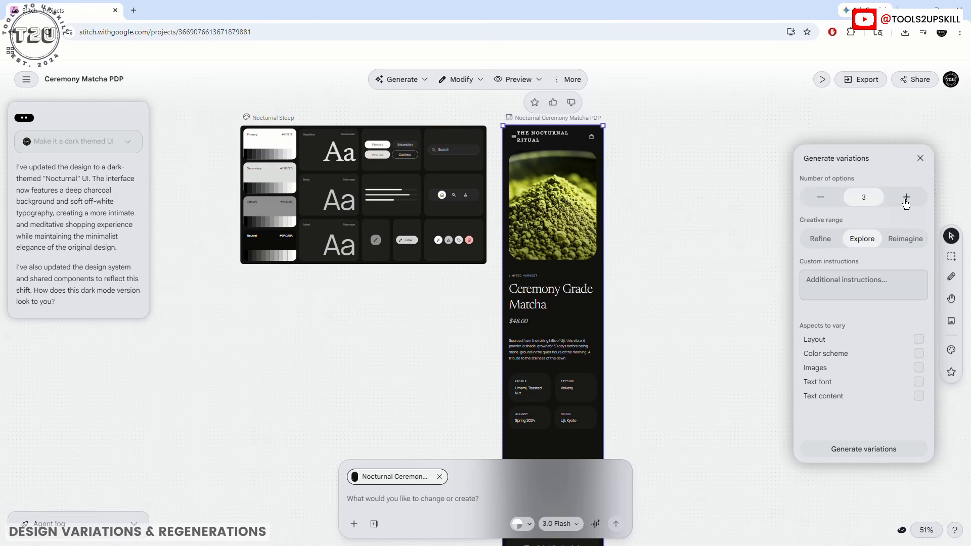
# - Try the Refine and Reimagine creative ranges for the variations and set the range back to Explore
pyautogui.click(822, 237)
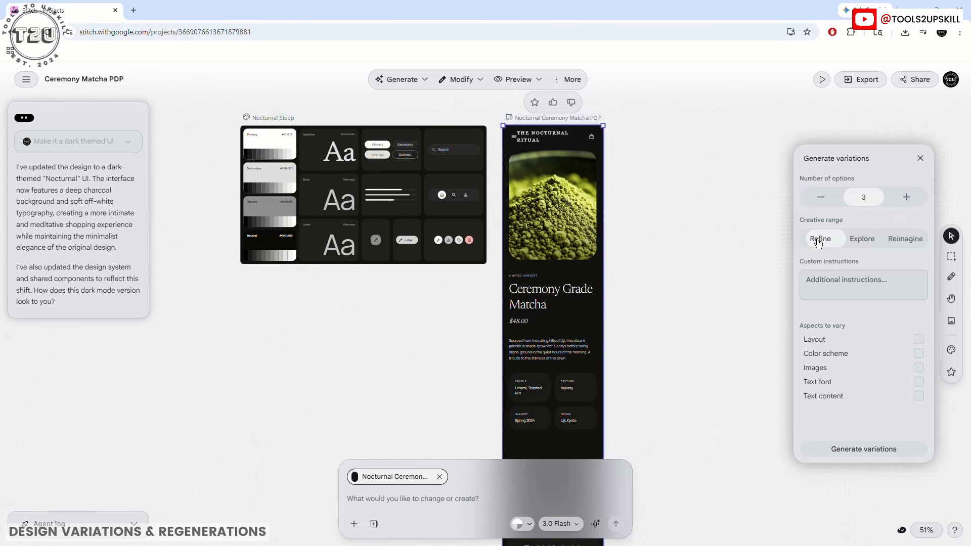
pyautogui.click(862, 239)
pyautogui.click(906, 240)
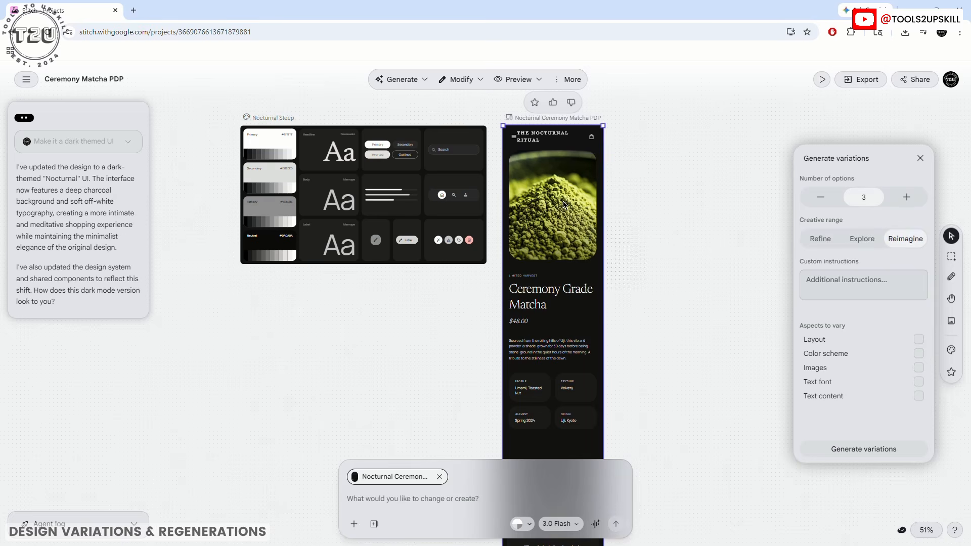
pyautogui.click(863, 241)
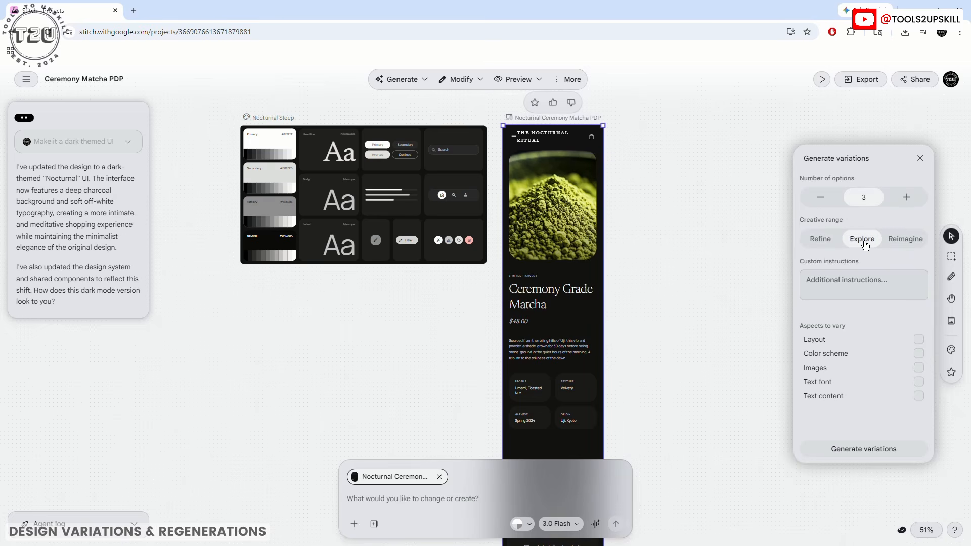
# - Generate three variations that vary layout, color scheme, images, text font and text content, without custom instructions
pyautogui.click(826, 277)
pyautogui.click(919, 340)
pyautogui.click(919, 354)
pyautogui.click(919, 368)
pyautogui.click(919, 382)
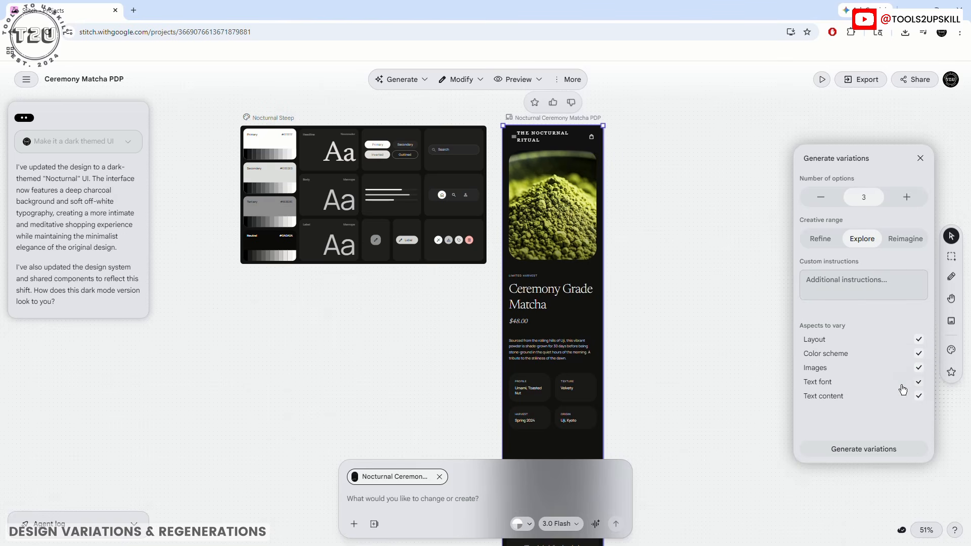
pyautogui.click(849, 450)
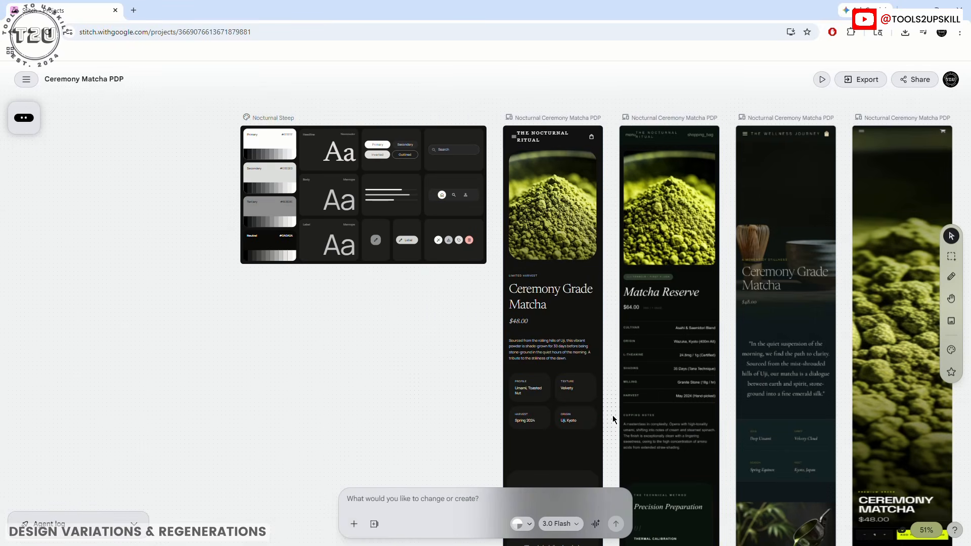
# - Examine the generated matcha page variations beside the original, comparing their hero images, product details and lower sections
pyautogui.click(600, 417)
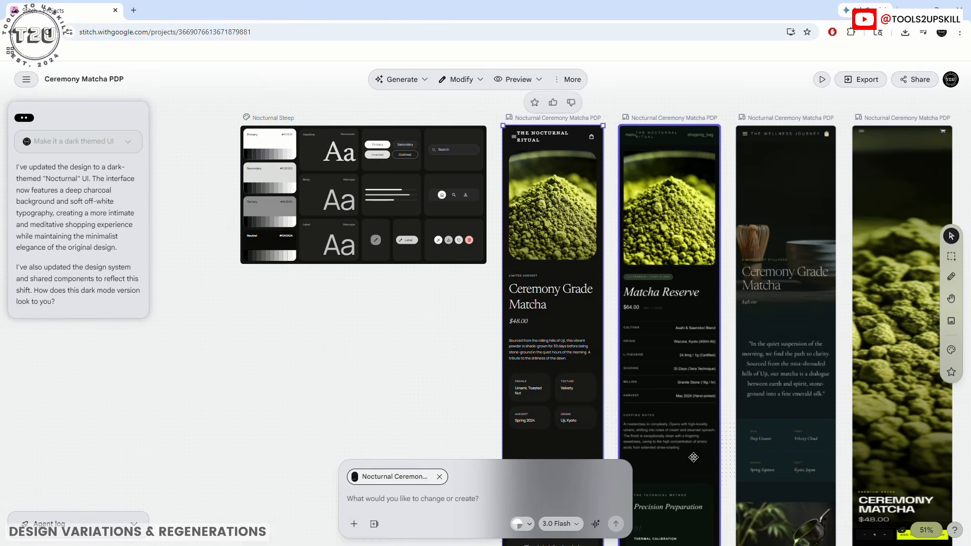
pyautogui.click(662, 262)
pyautogui.scroll(-5, 415, 356)
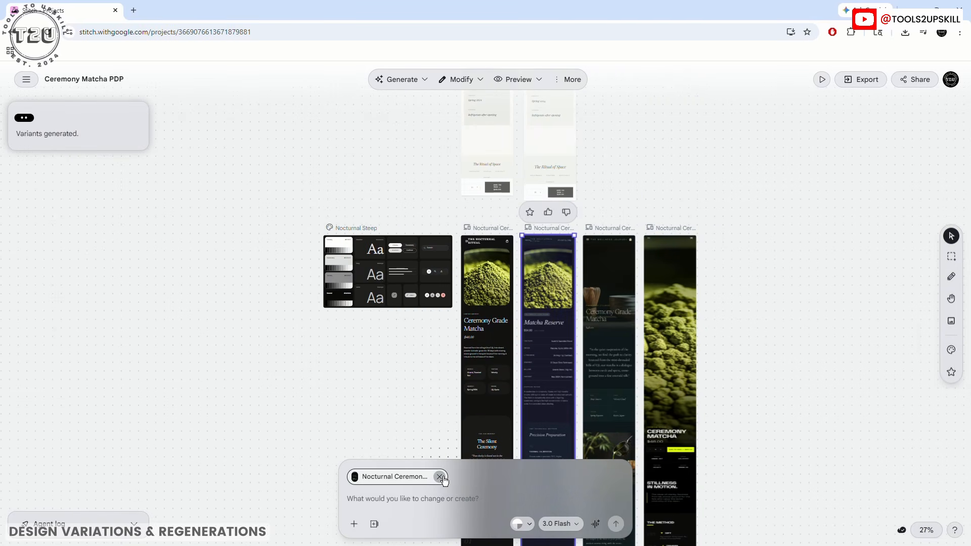
pyautogui.scroll(6, 764, 411)
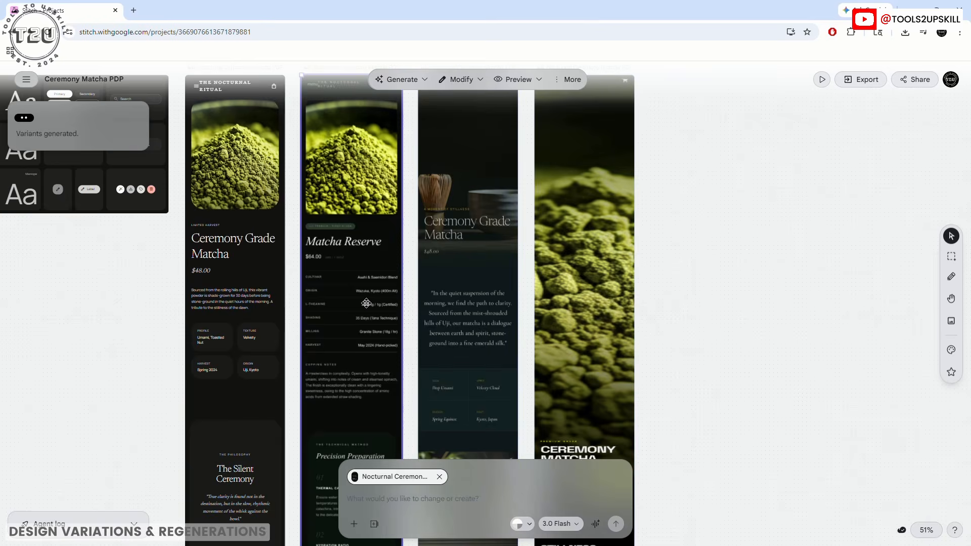
pyautogui.scroll(-2, 507, 318)
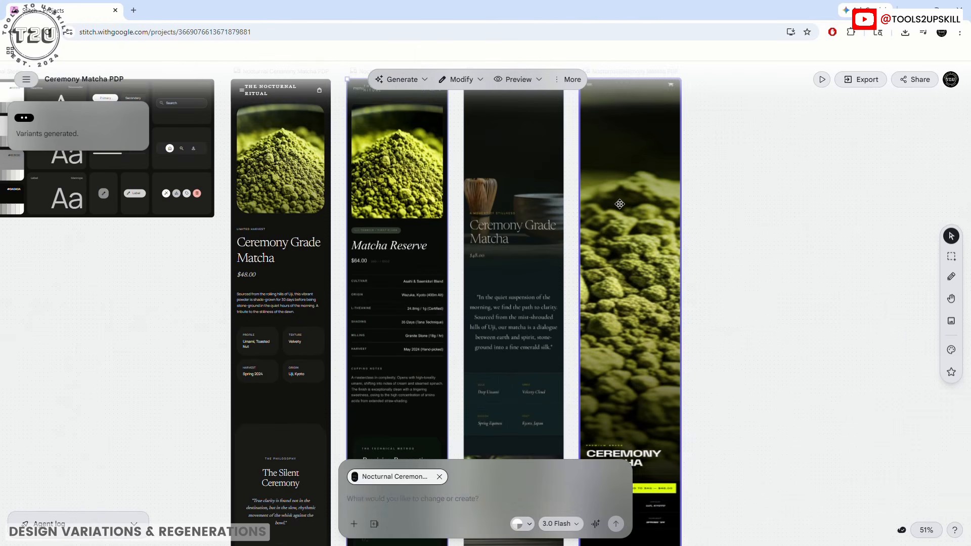
pyautogui.scroll(-5, 619, 203)
pyautogui.scroll(7, 602, 306)
pyautogui.scroll(-2, 603, 294)
pyautogui.scroll(-3, 636, 318)
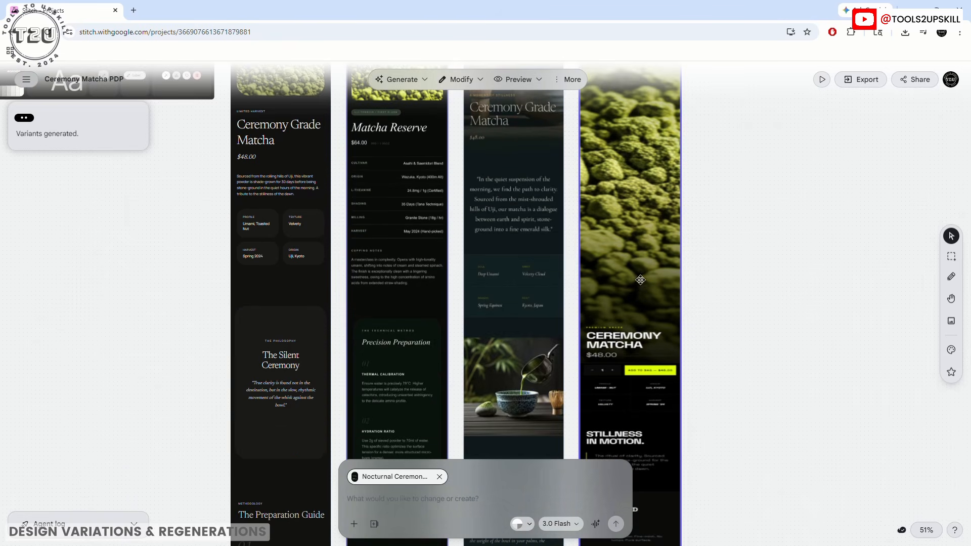
pyautogui.scroll(3, 607, 181)
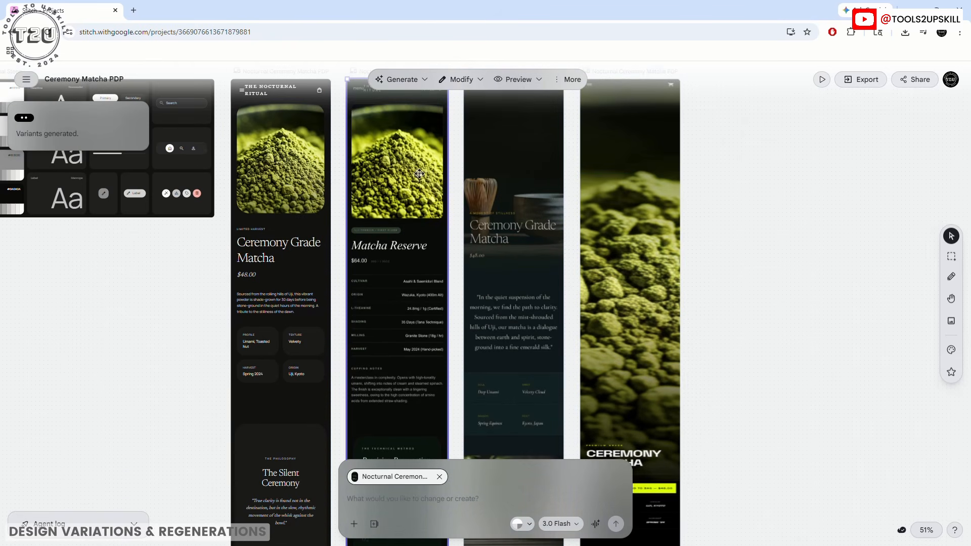
# - Compare the preparation steps and footers at the lower ends of the matcha page variations with the original
pyautogui.scroll(-12, 419, 174)
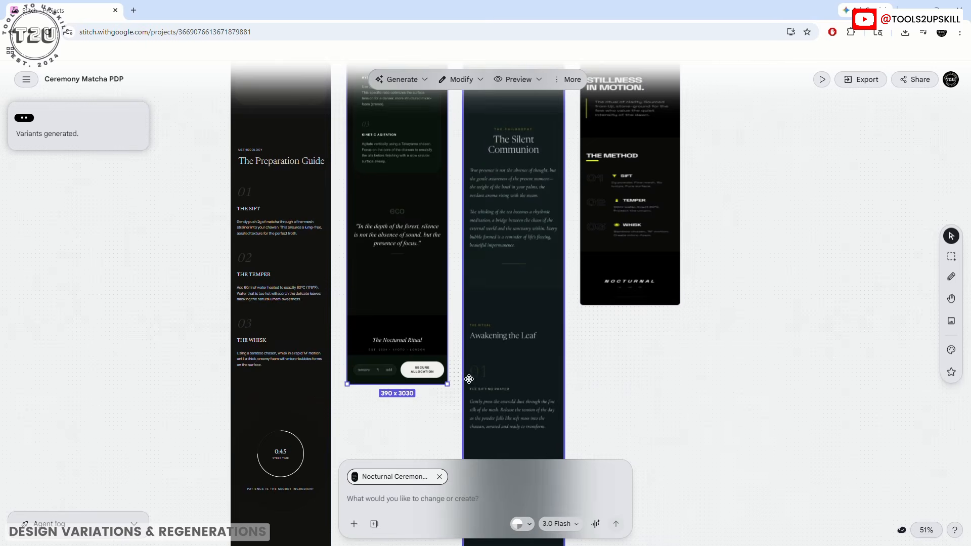
pyautogui.scroll(-3, 469, 379)
pyautogui.scroll(-3, 558, 354)
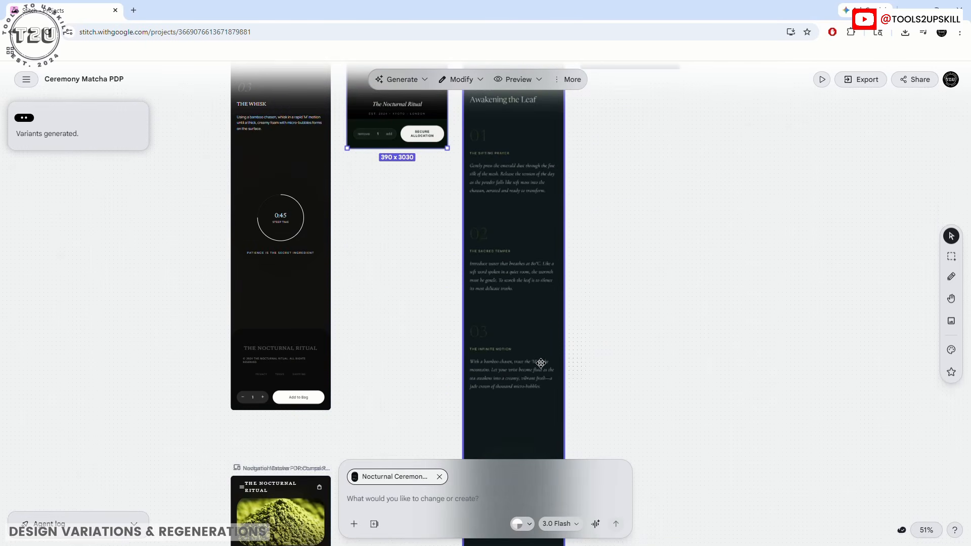
pyautogui.scroll(-6, 541, 363)
pyautogui.scroll(20, 539, 367)
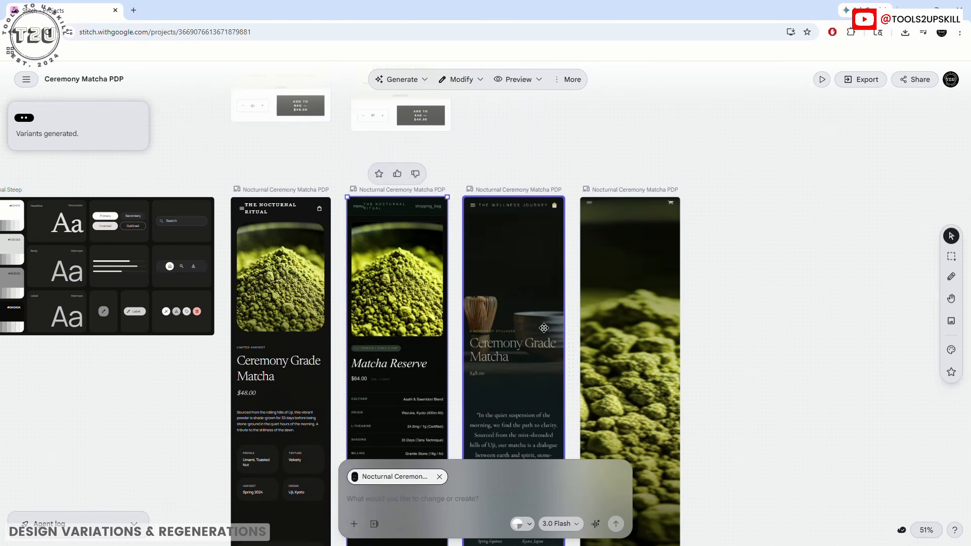
# - Regenerate the rightmost Nocturnal Ceremony Matcha PDP variation, the one with the full-height green powder hero image
pyautogui.click(496, 241)
pyautogui.click(402, 79)
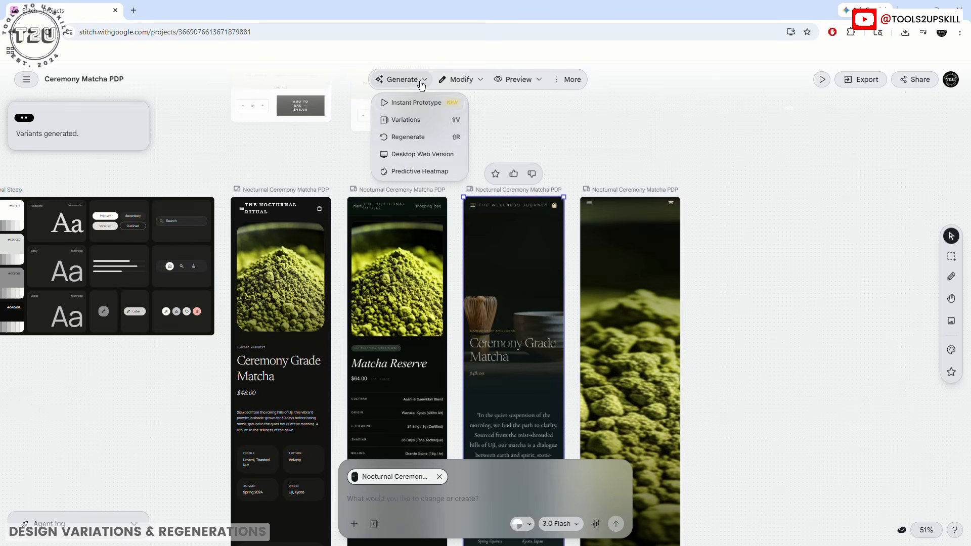
pyautogui.click(652, 144)
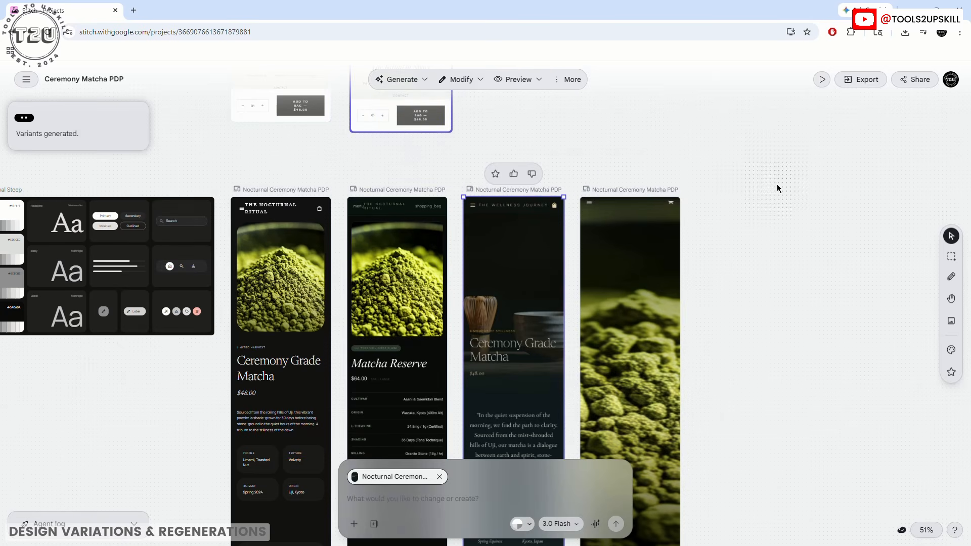
pyautogui.click(647, 278)
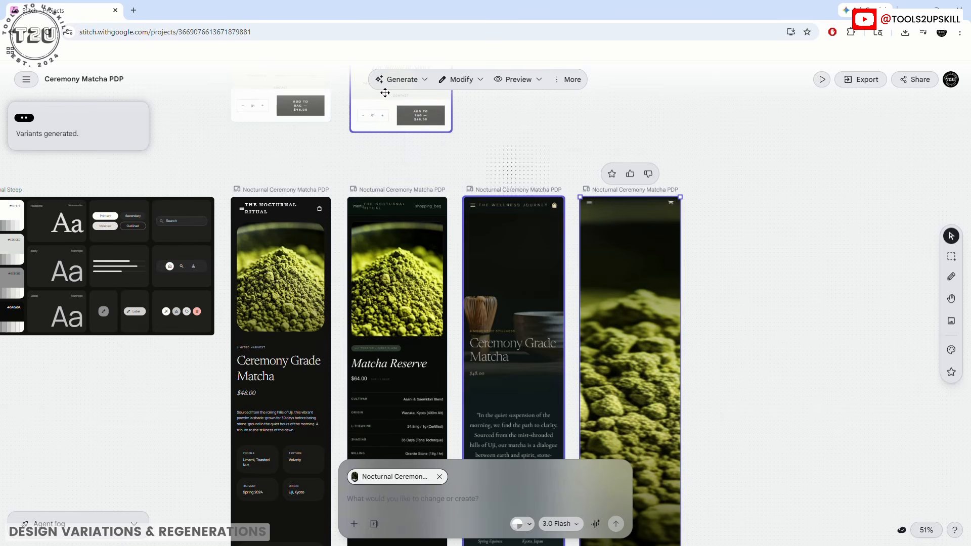
pyautogui.click(402, 79)
pyautogui.click(407, 137)
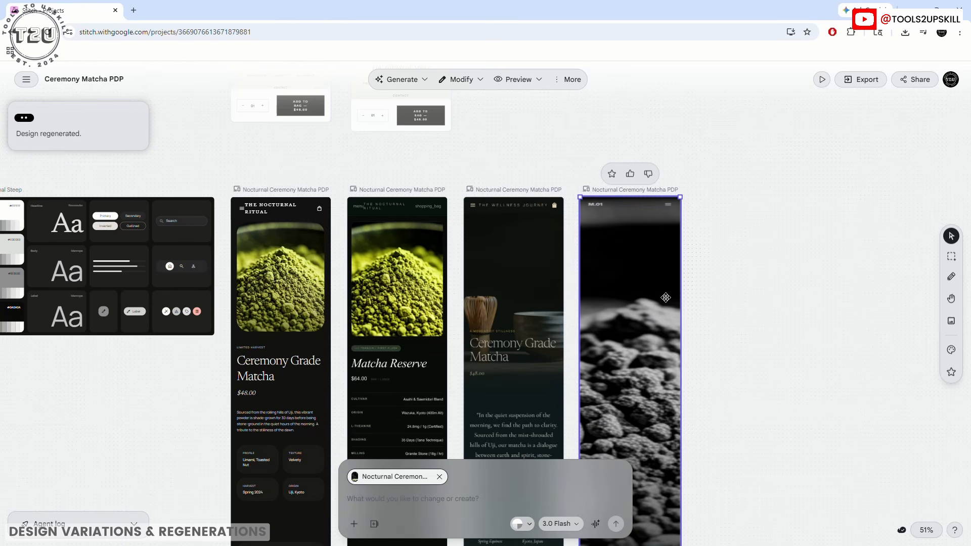
# - Examine the regenerated variation from its hero image to its footer beside the other versions, then clear the selection
pyautogui.scroll(-3, 640, 320)
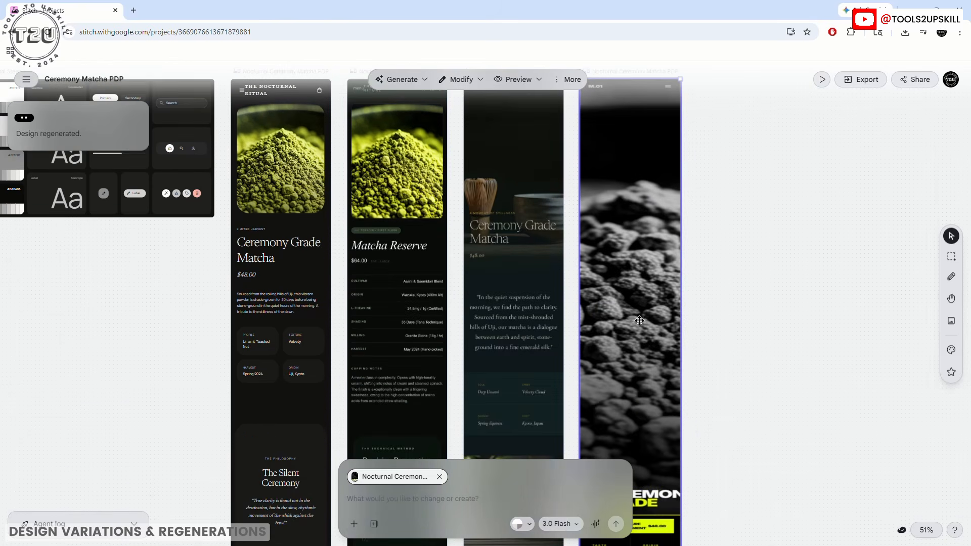
pyautogui.scroll(-5, 642, 299)
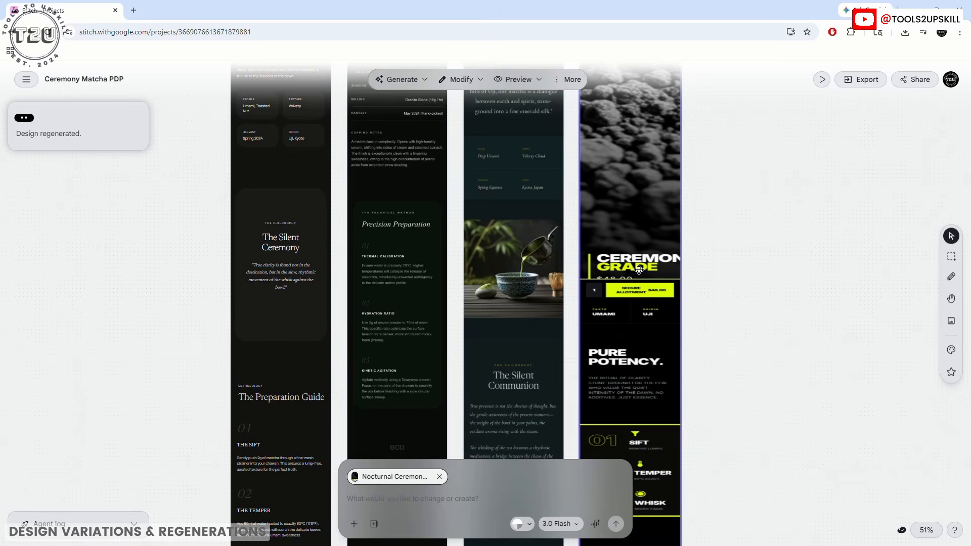
pyautogui.scroll(-6, 639, 311)
pyautogui.scroll(-10, 633, 361)
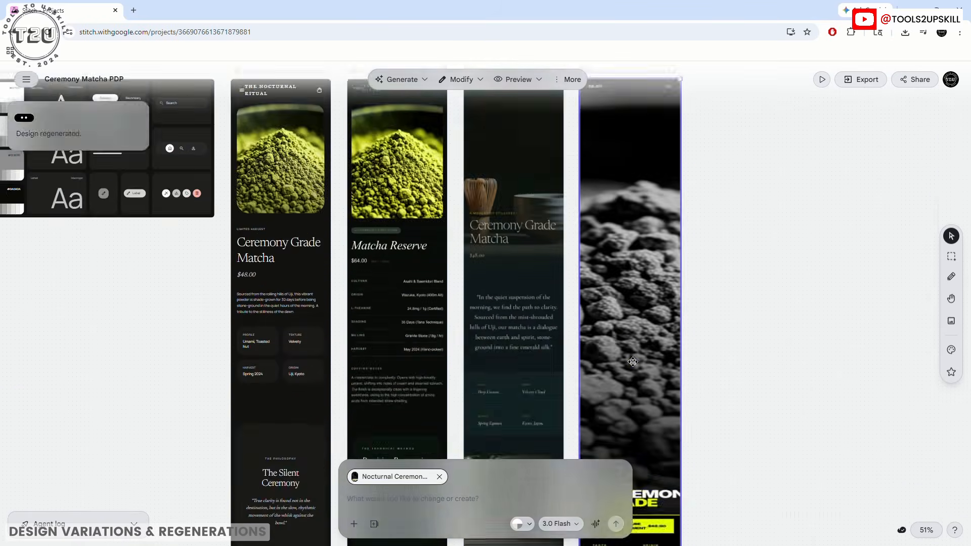
pyautogui.scroll(-9, 635, 360)
pyautogui.click(425, 81)
pyautogui.click(693, 245)
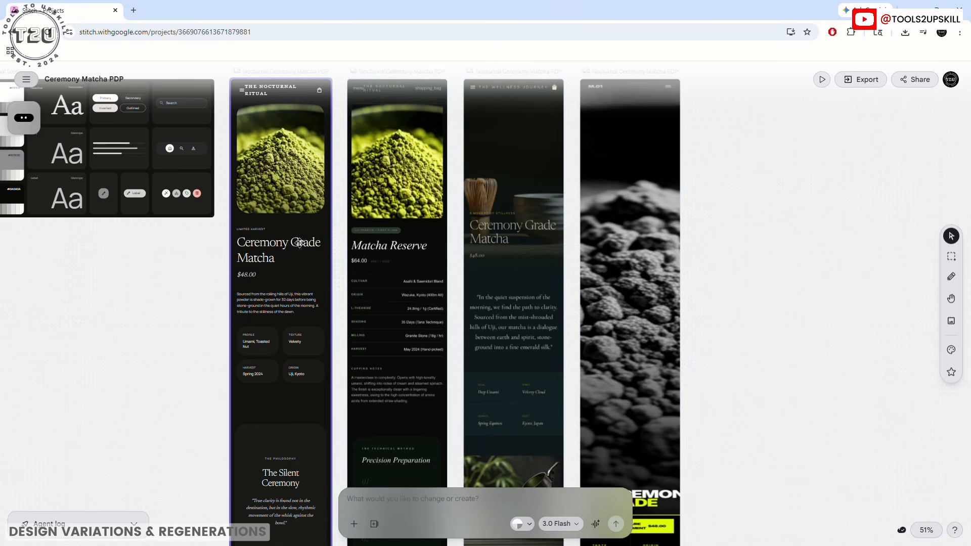
# - Generate a desktop web version of the original dark mobile matcha screen
pyautogui.click(274, 231)
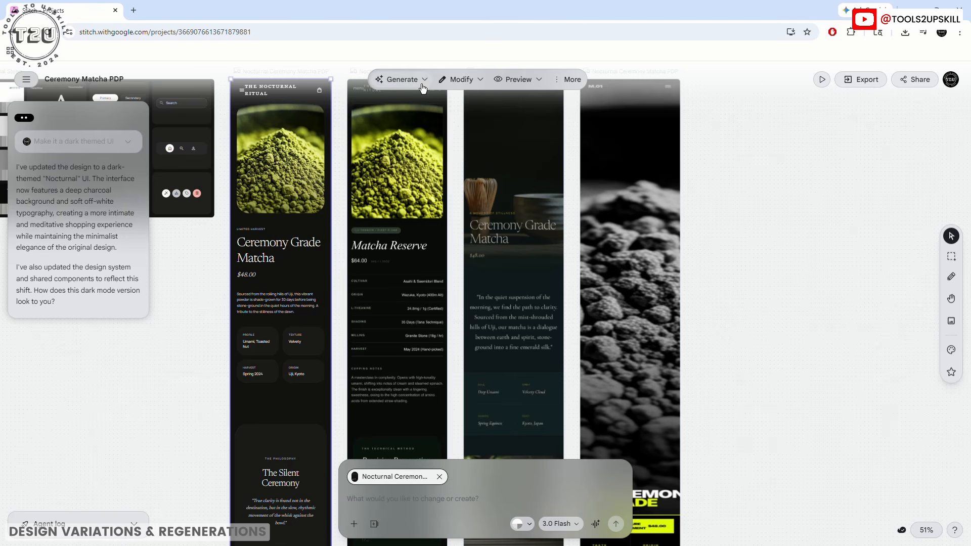
pyautogui.click(402, 79)
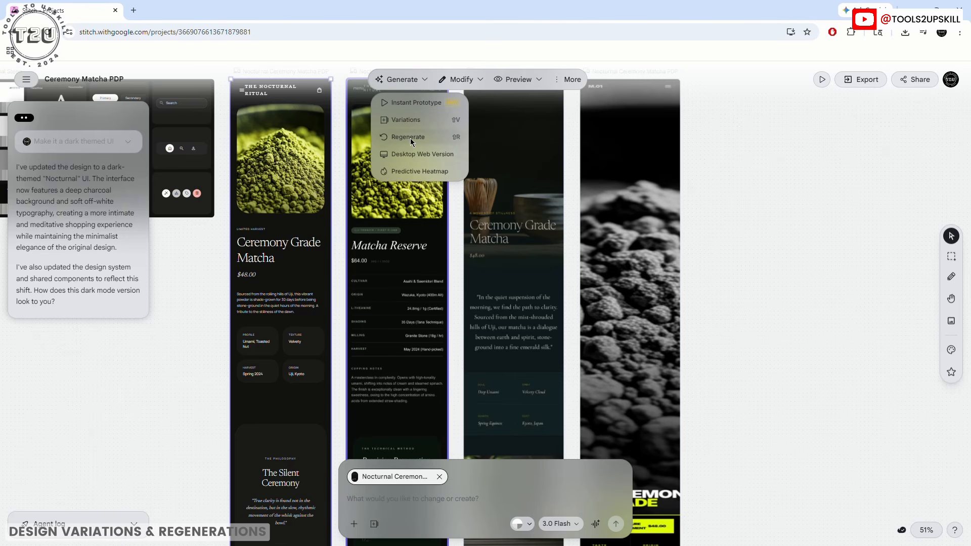
pyautogui.click(410, 154)
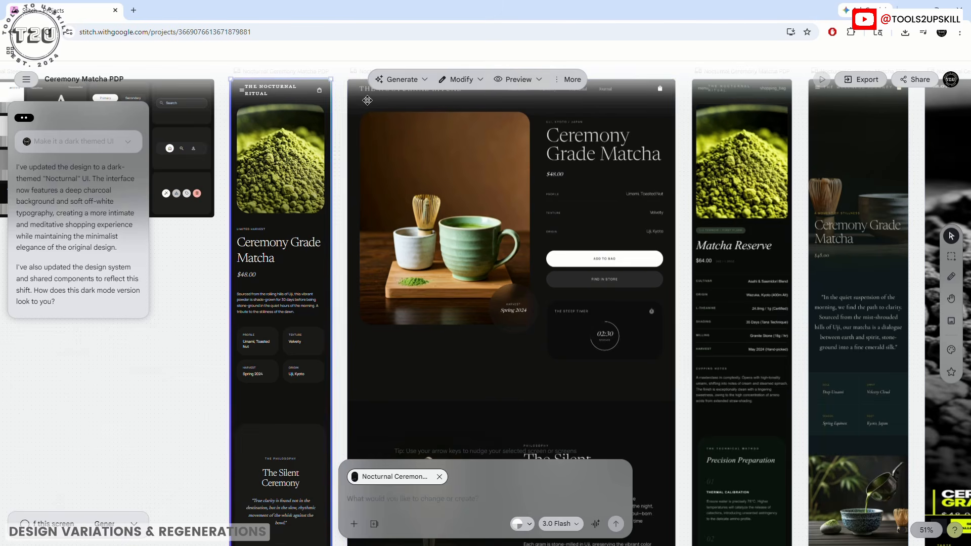
# - Examine the desktop web version's product section, philosophy section, preparation guide and footer
pyautogui.click(426, 82)
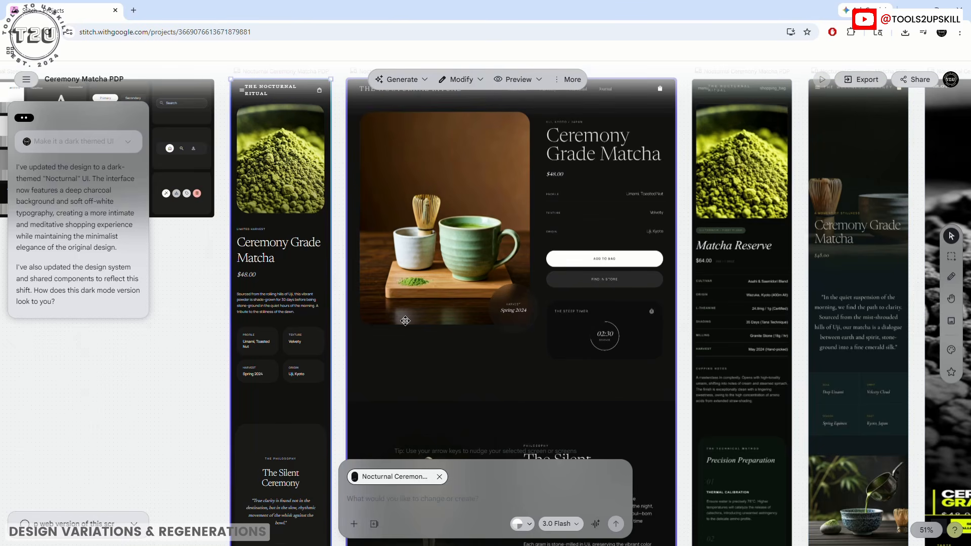
pyautogui.scroll(-7, 488, 326)
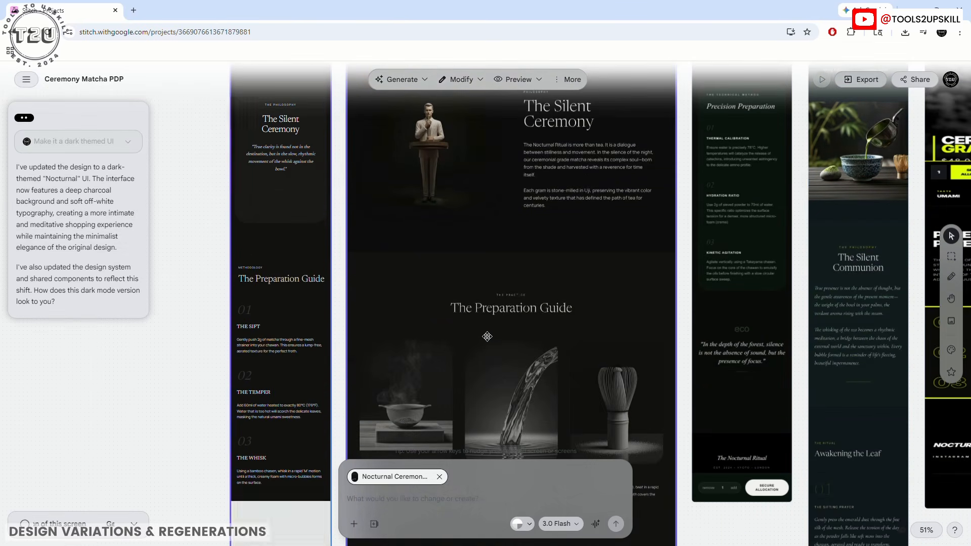
pyautogui.scroll(-6, 506, 302)
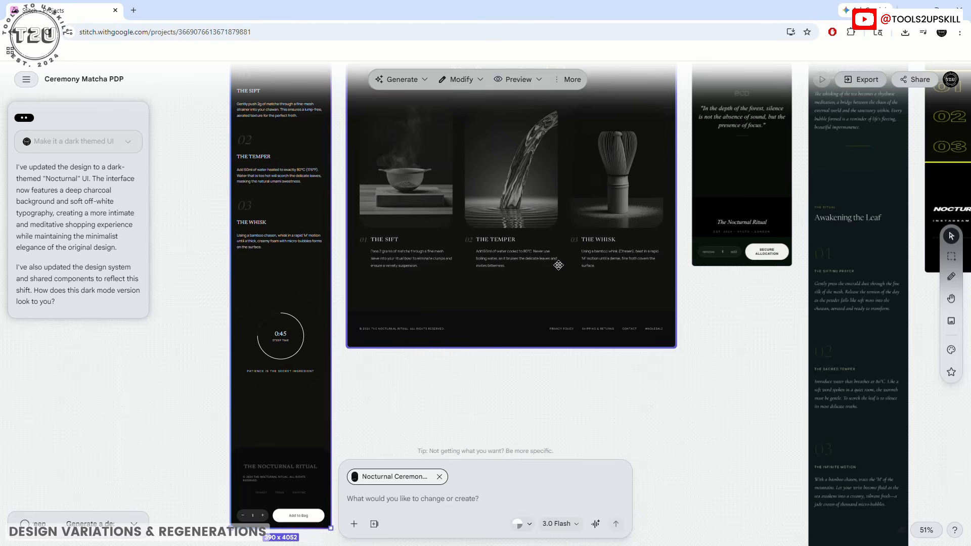
pyautogui.scroll(11, 531, 289)
# - Review the generation and preview options available for the selected dark matcha screen, including the mobile, tablet and desktop previews
pyautogui.click(426, 80)
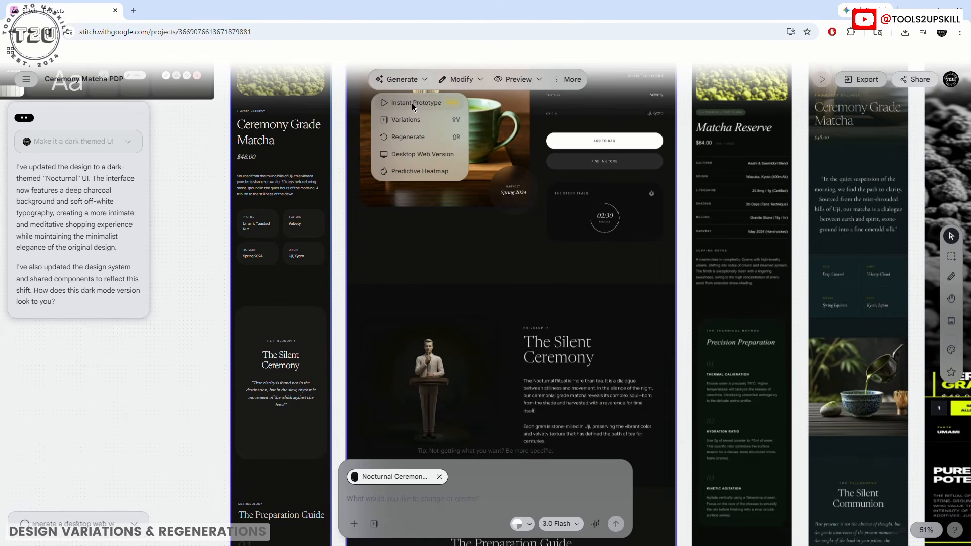
pyautogui.click(422, 154)
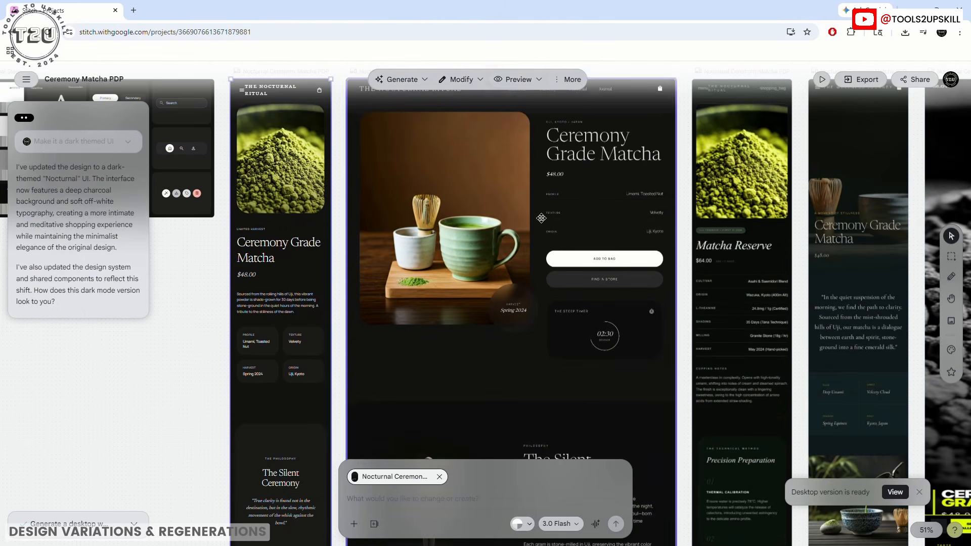
pyautogui.click(521, 79)
pyautogui.moveTo(535, 83)
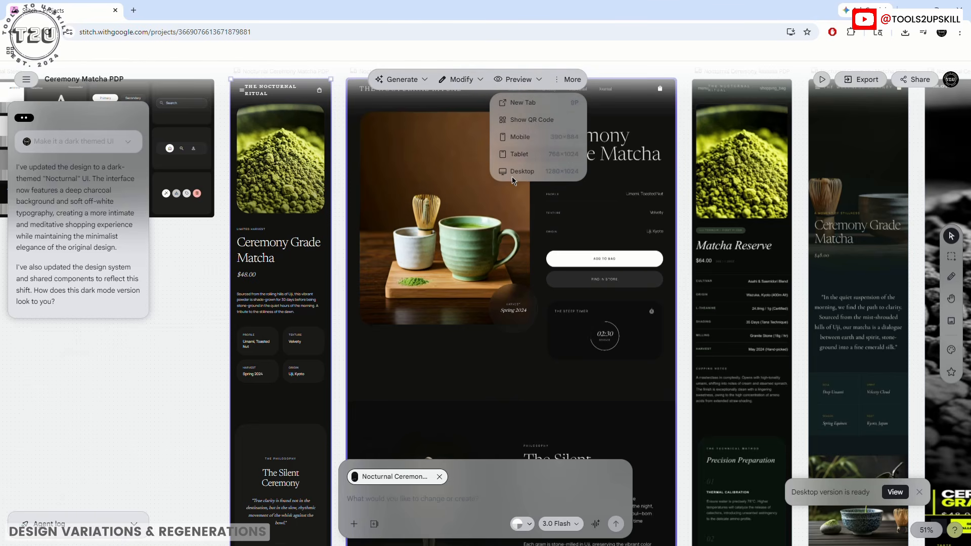
pyautogui.moveTo(482, 83)
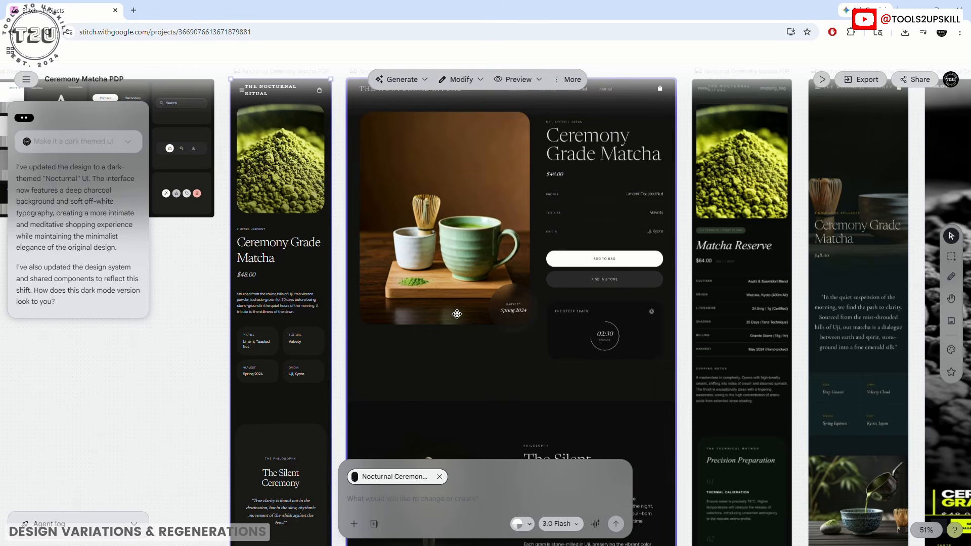
pyautogui.click(196, 343)
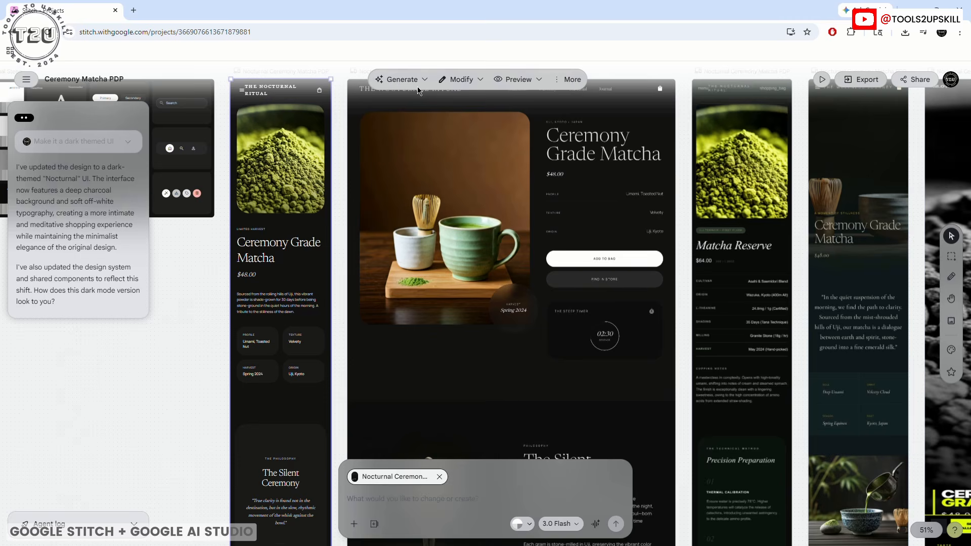
# - Create an instant prototype from the original dark matcha screen and try the navigation menu in its header
pyautogui.click(422, 81)
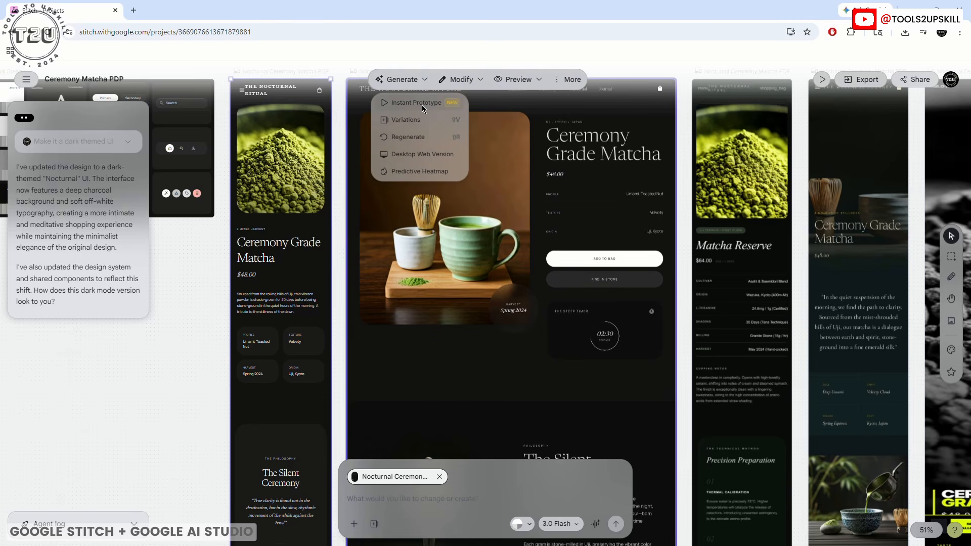
pyautogui.click(422, 104)
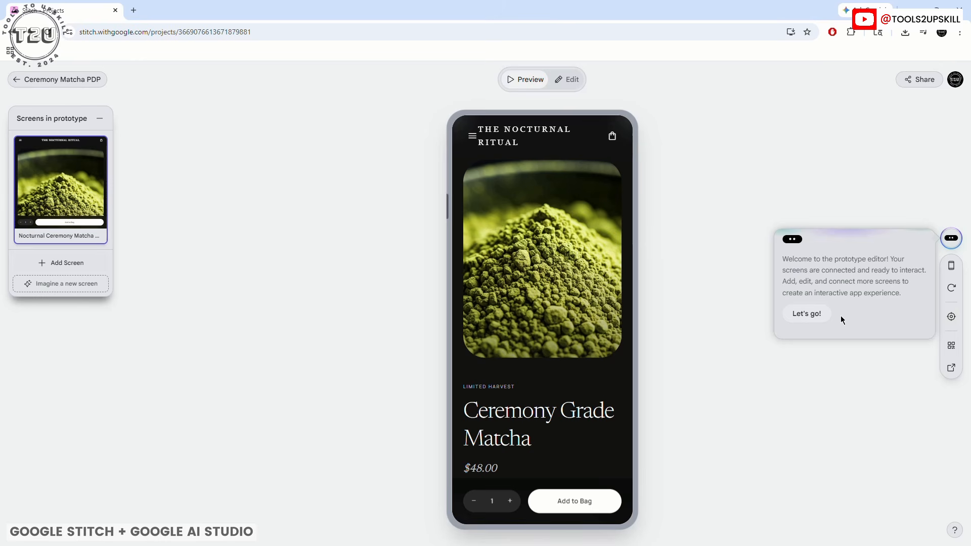
pyautogui.click(474, 137)
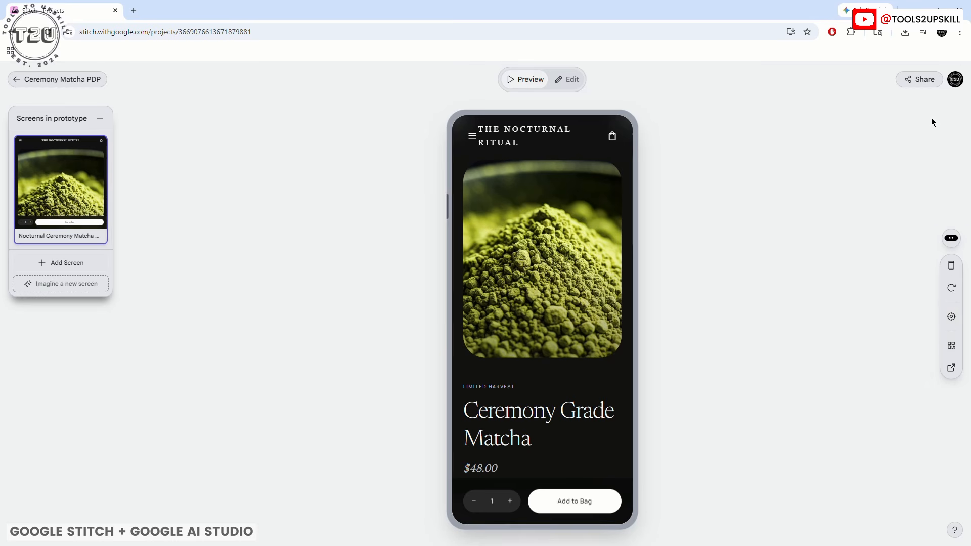
# - Check the prototype's sharing settings without enabling sharing and return to the project canvas
pyautogui.click(928, 85)
pyautogui.click(567, 231)
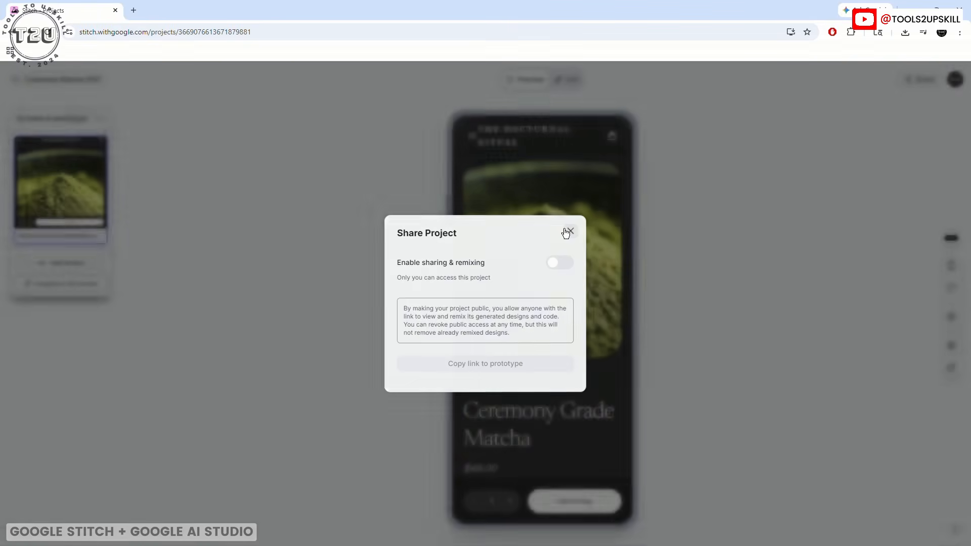
pyautogui.click(20, 80)
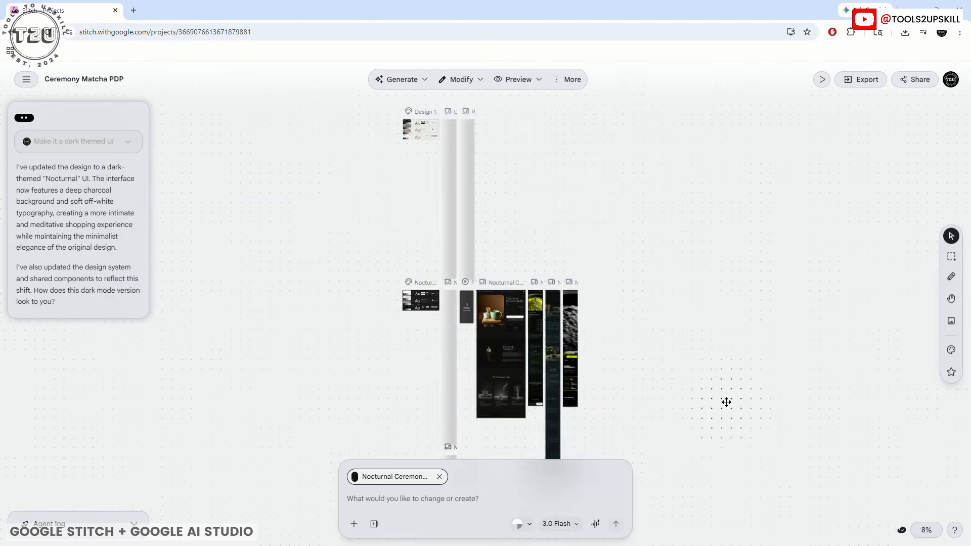
# - Export the selected matcha screen to Google AI Studio and build the app from the prefilled prompt, skipping the introduction and dismissing the notification request
pyautogui.click(853, 80)
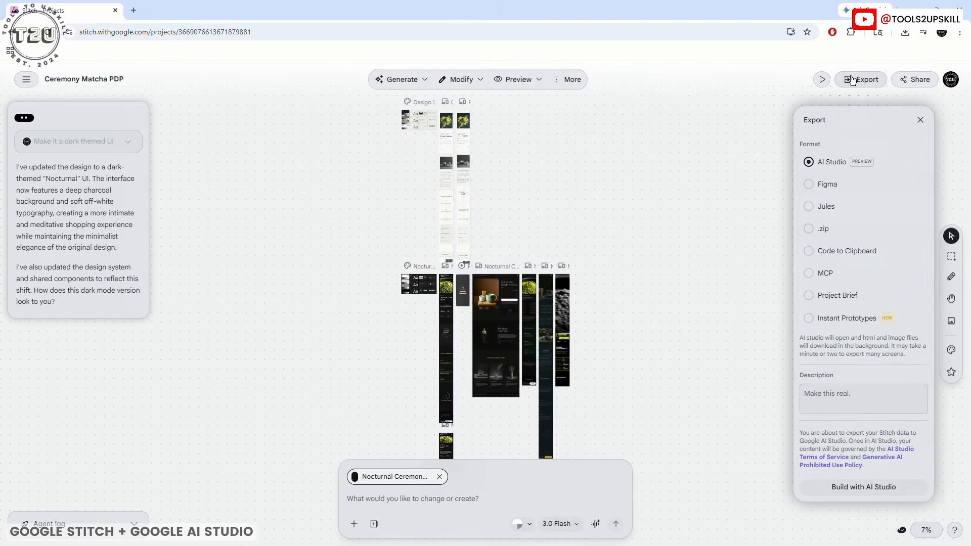
pyautogui.click(861, 487)
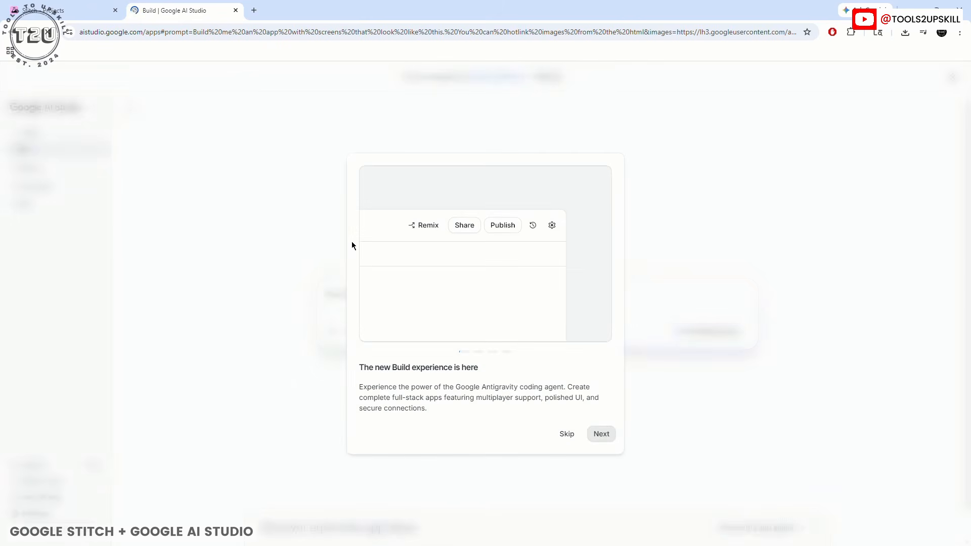
pyautogui.click(567, 434)
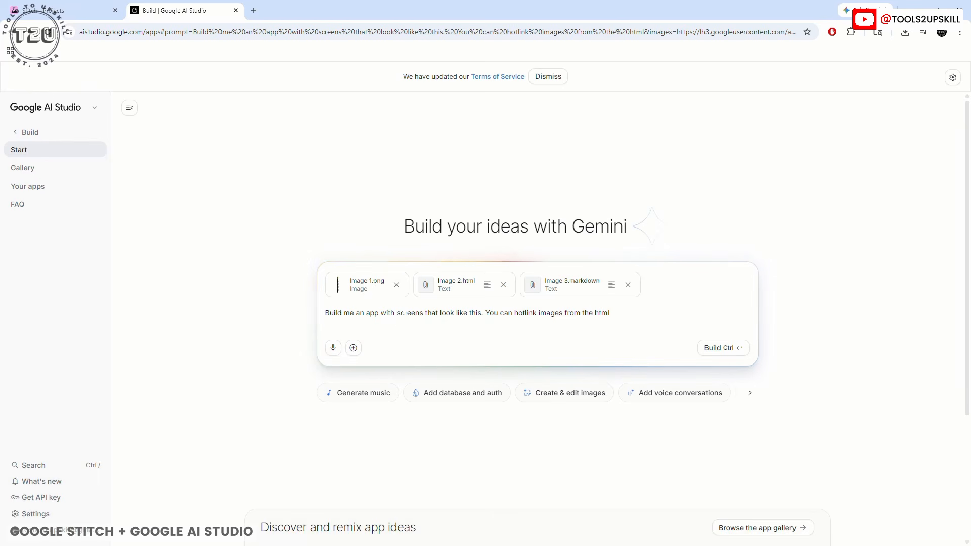
pyautogui.click(721, 348)
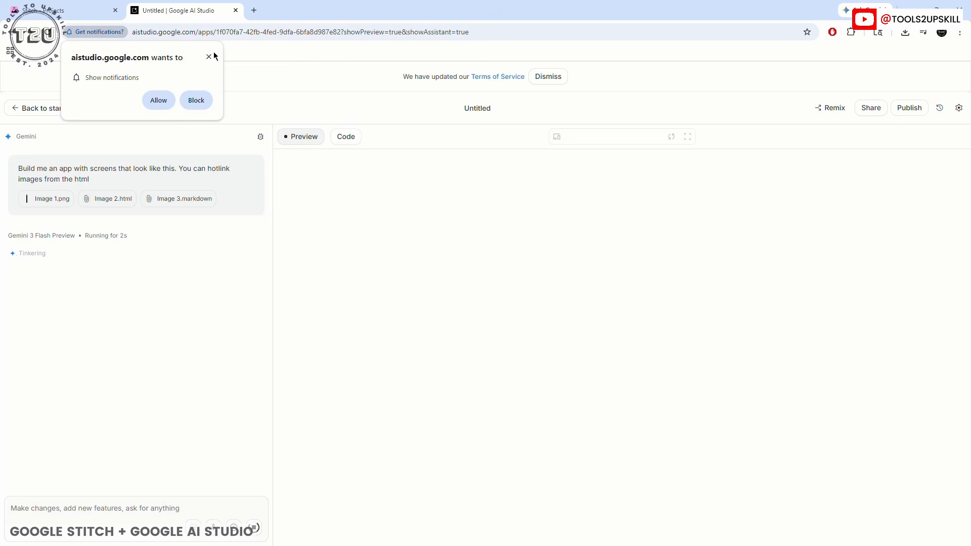
pyautogui.click(209, 57)
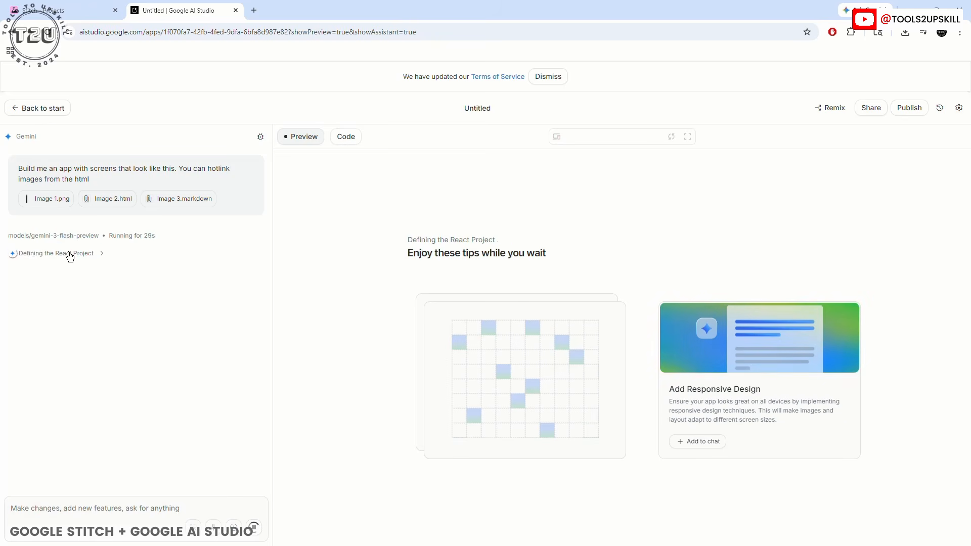
# - Inspect the expanded build progress details, including Gemini's design reasoning, edited files and installed packages
pyautogui.click(70, 255)
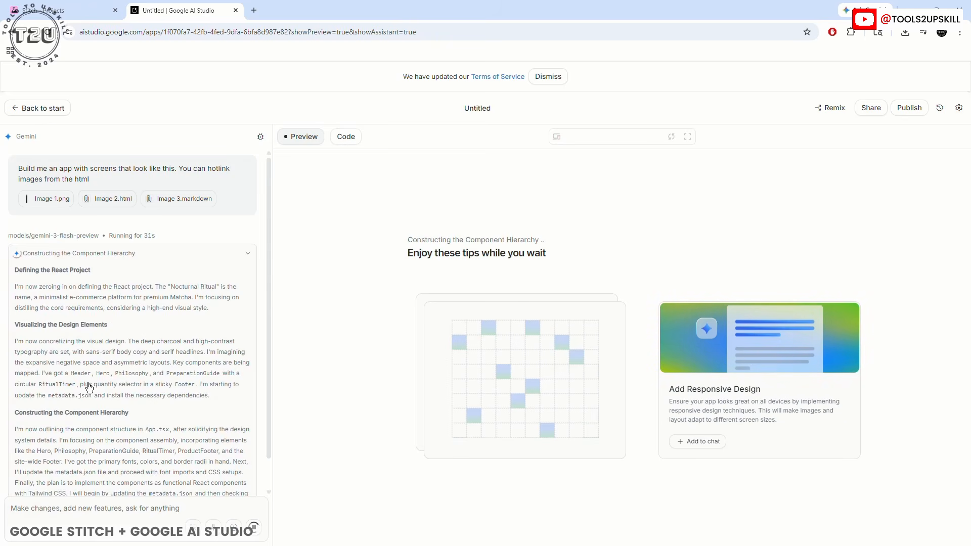
pyautogui.scroll(-1, 96, 400)
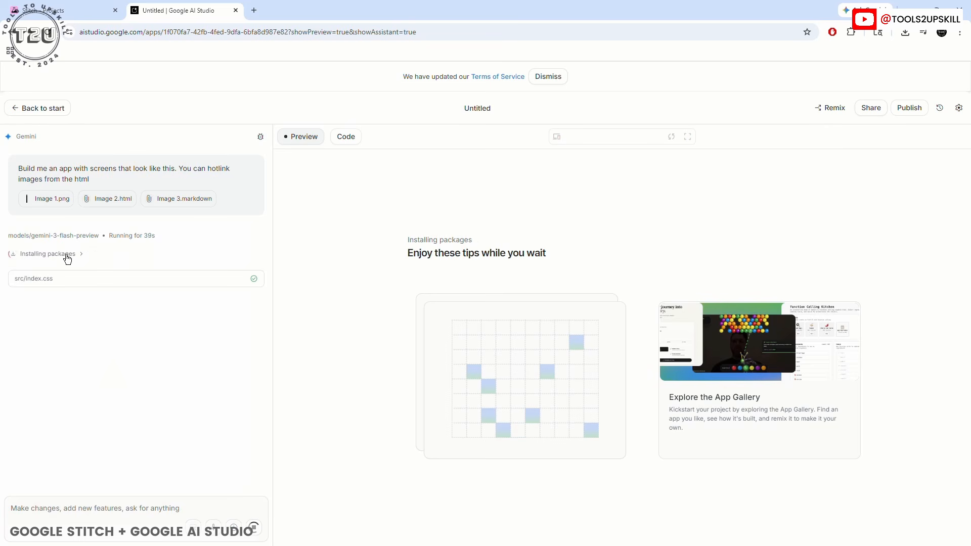
pyautogui.click(70, 256)
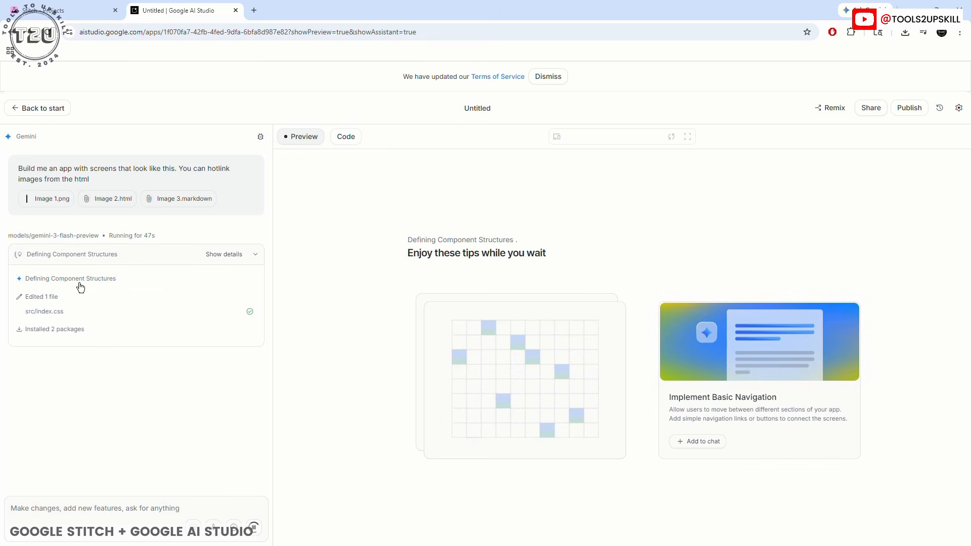
# - Show the full build details to read Gemini's reasoning about the React components, and dismiss the Terms of Service notice
pyautogui.click(228, 254)
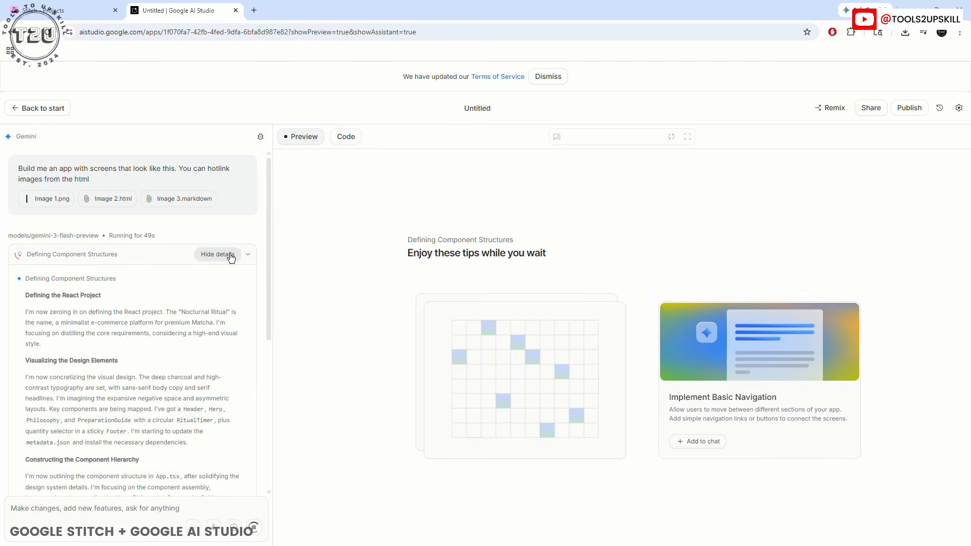
pyautogui.scroll(-2, 92, 353)
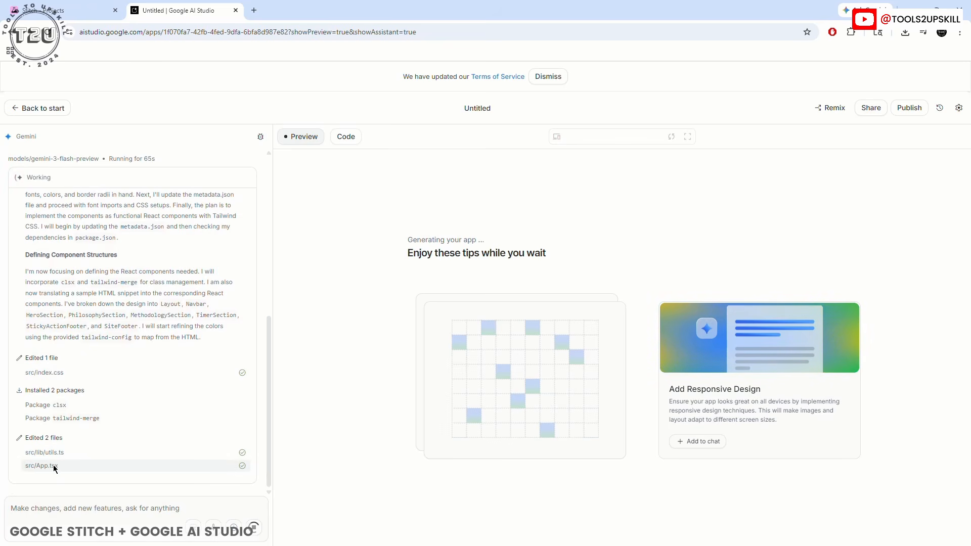
pyautogui.click(539, 78)
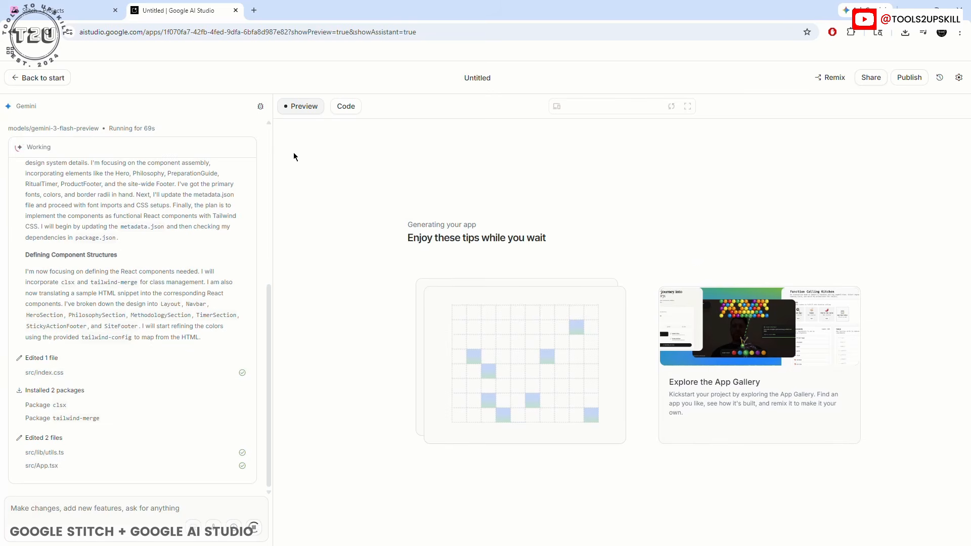
# - Read through the generated App.tsx code from the navbar to the philosophy section, and return to the app preview
pyautogui.click(346, 106)
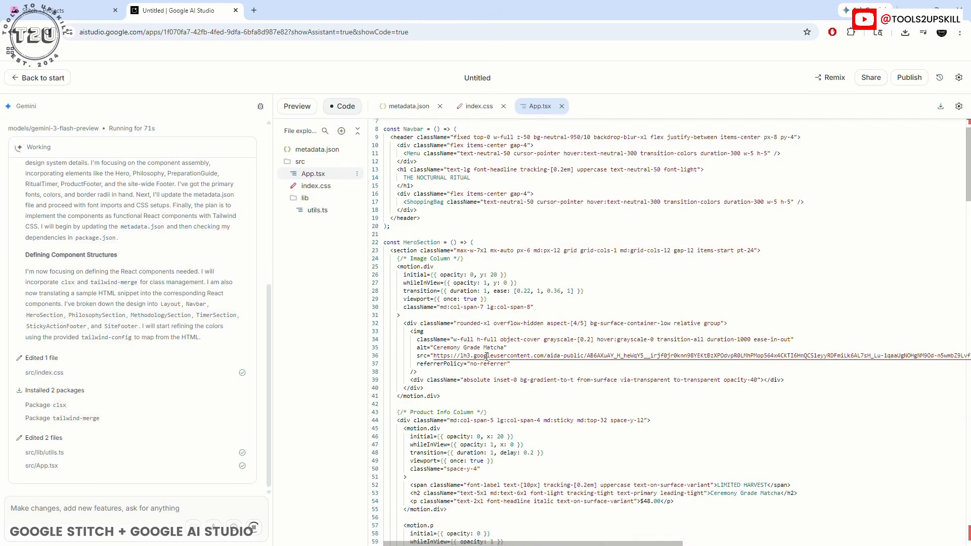
pyautogui.scroll(-2, 487, 359)
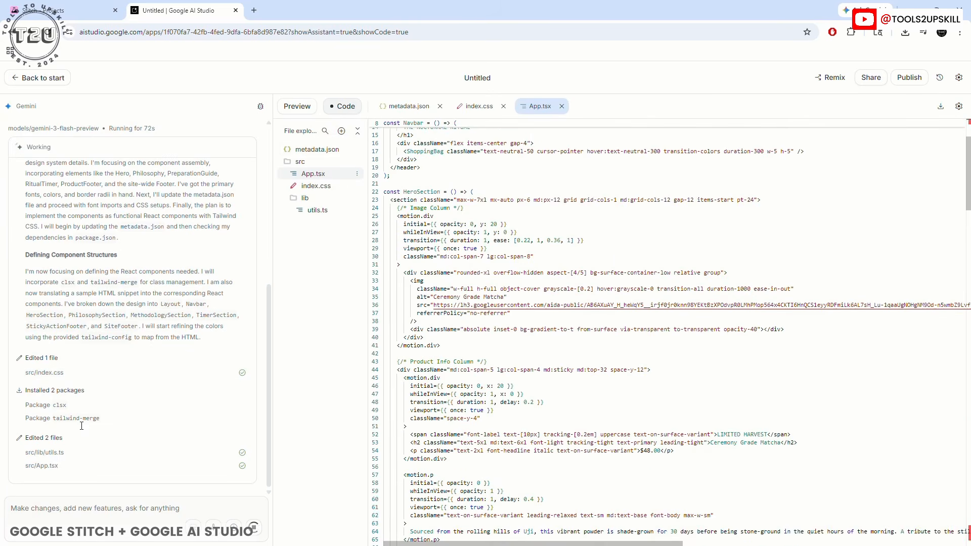
pyautogui.scroll(-6, 328, 224)
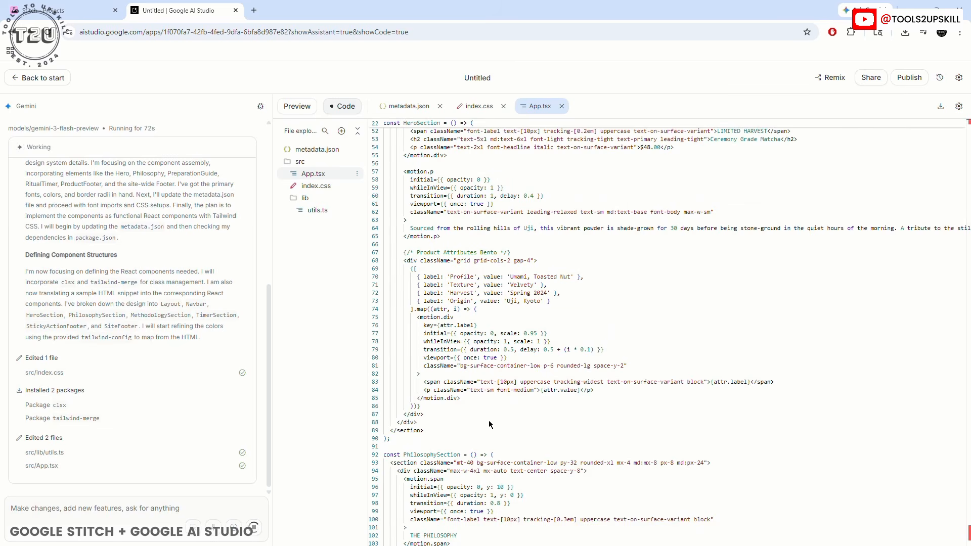
pyautogui.scroll(-2, 487, 432)
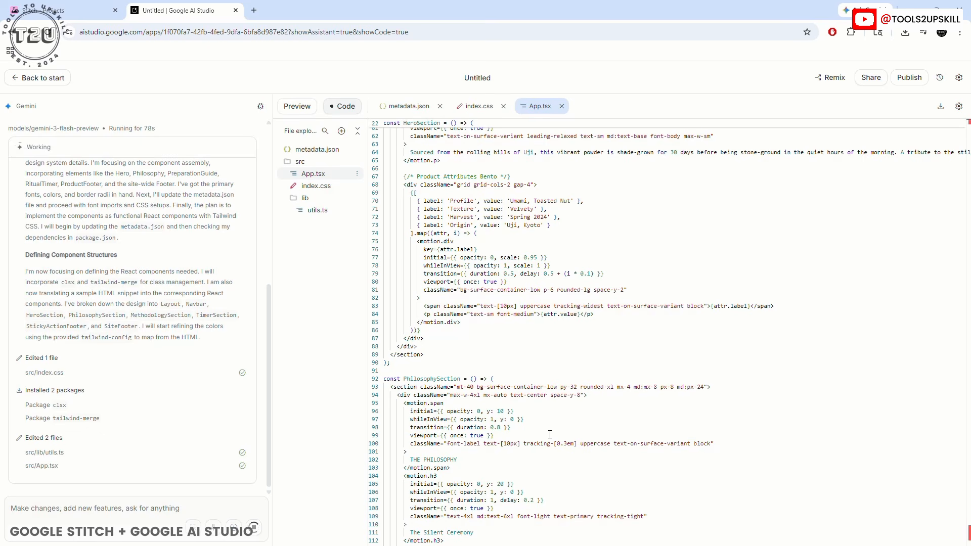
pyautogui.scroll(-4, 549, 434)
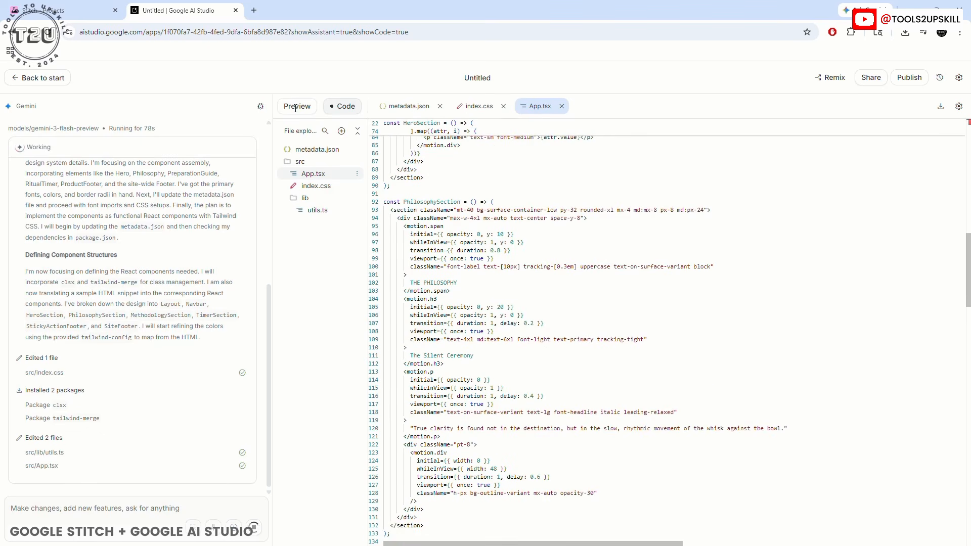
pyautogui.click(296, 107)
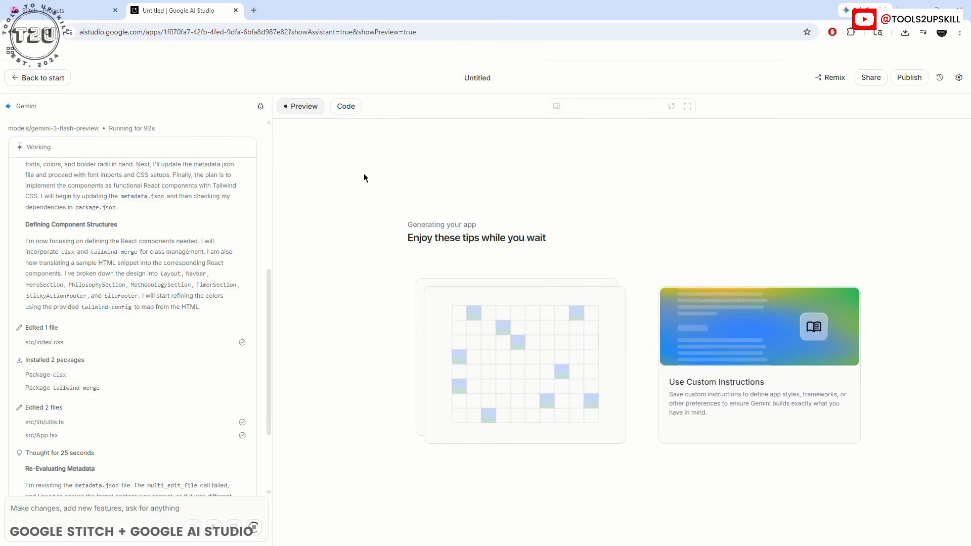
# - Check the contents of index.css, metadata.json and App.tsx while the build runs, and return to the app preview
pyautogui.click(348, 107)
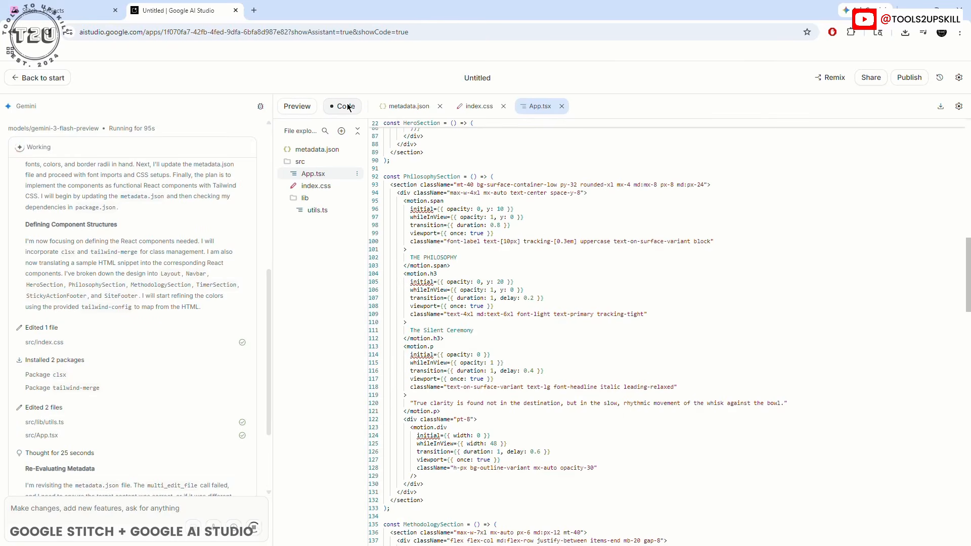
pyautogui.click(478, 106)
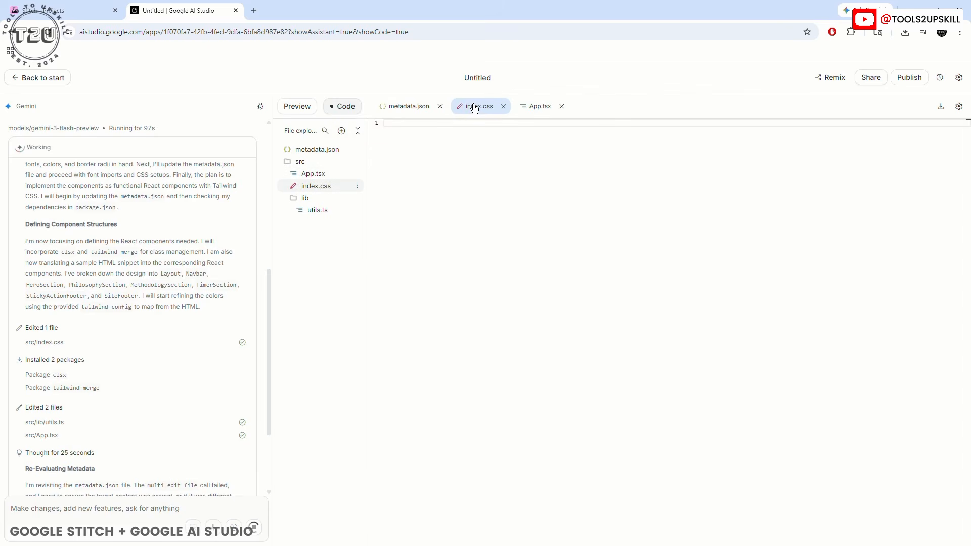
pyautogui.click(405, 108)
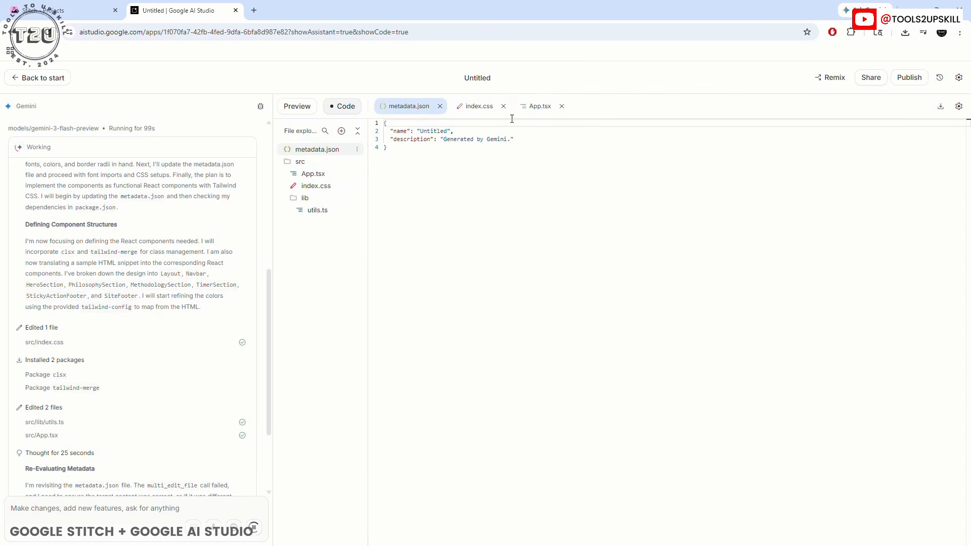
pyautogui.click(530, 111)
pyautogui.click(529, 106)
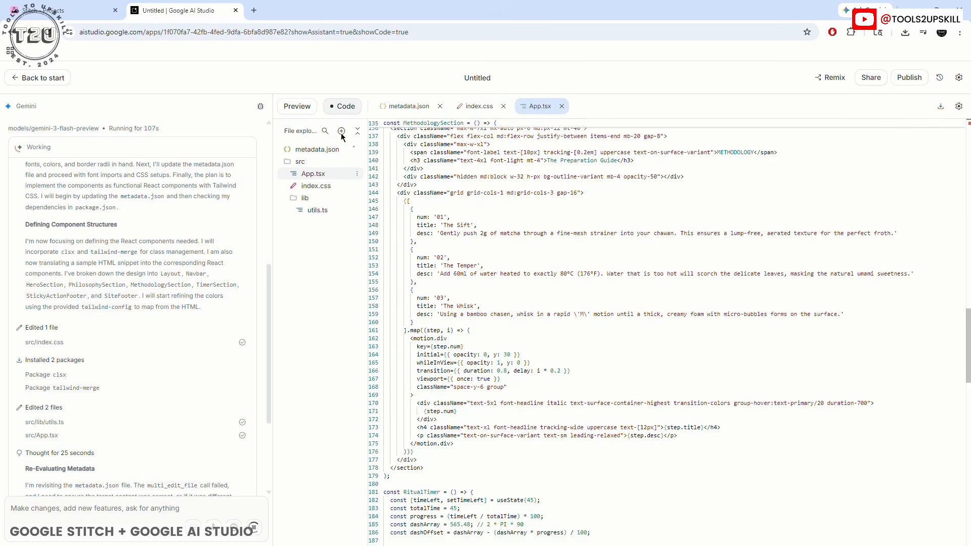
pyautogui.click(295, 107)
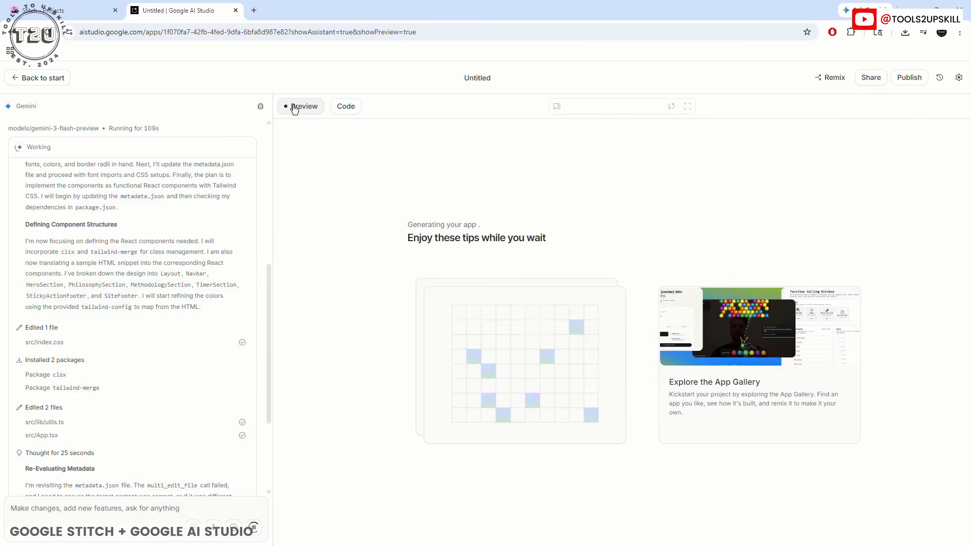
# - Read Gemini's Re-Evaluating Metadata reasoning and the latest file actions in the build log
pyautogui.scroll(-3, 114, 392)
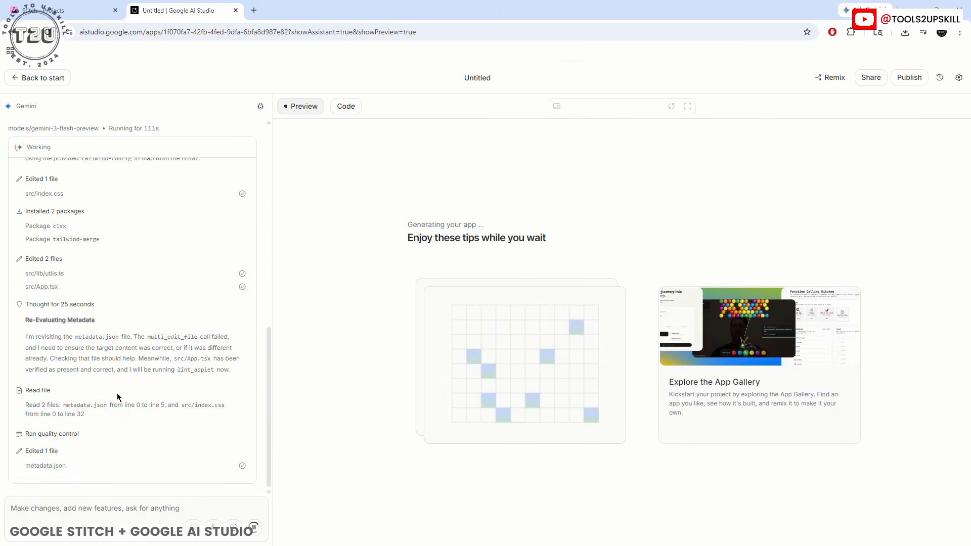
pyautogui.moveTo(27, 334); pyautogui.dragTo(263, 380)
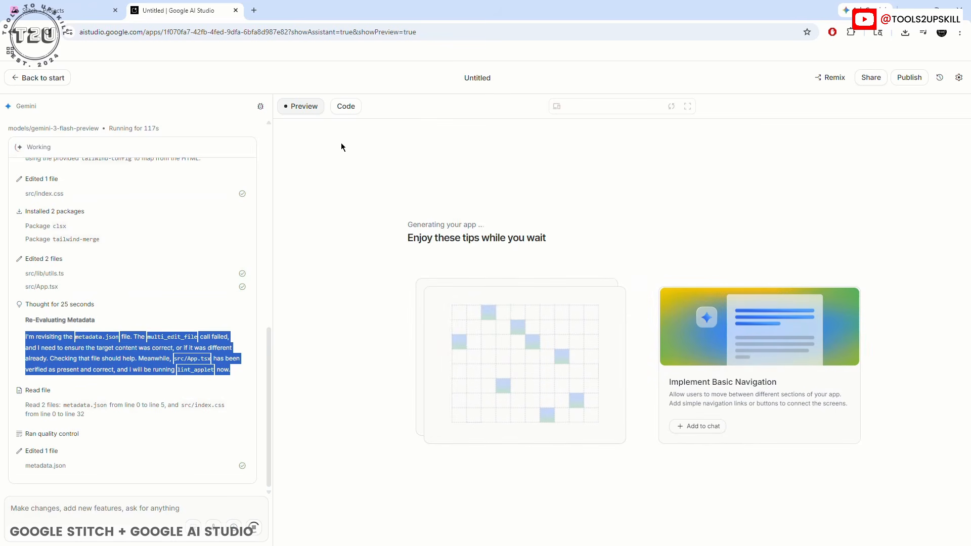
pyautogui.click(250, 337)
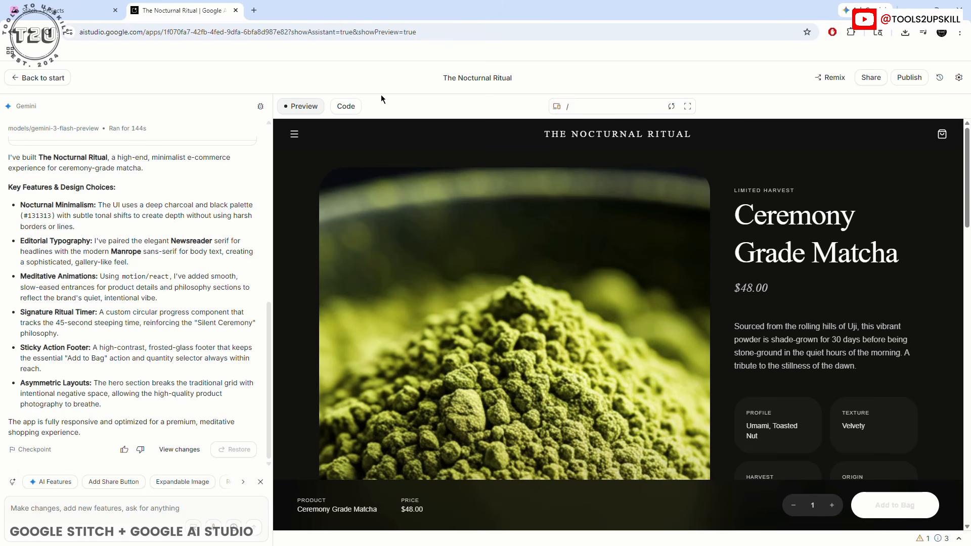
# - Review the built matcha app's preview from the hero section down to the footer and back to the beginning
pyautogui.scroll(-5, 654, 358)
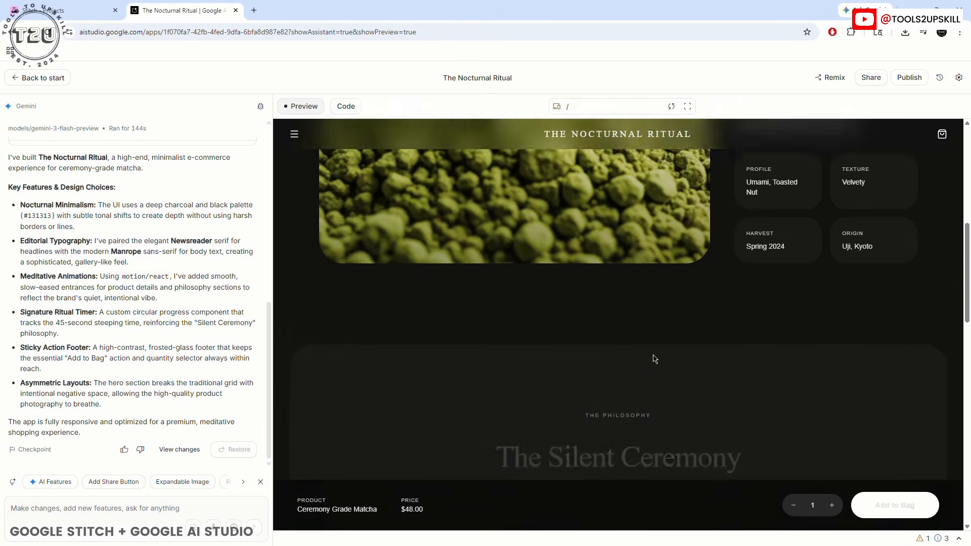
pyautogui.scroll(5, 654, 358)
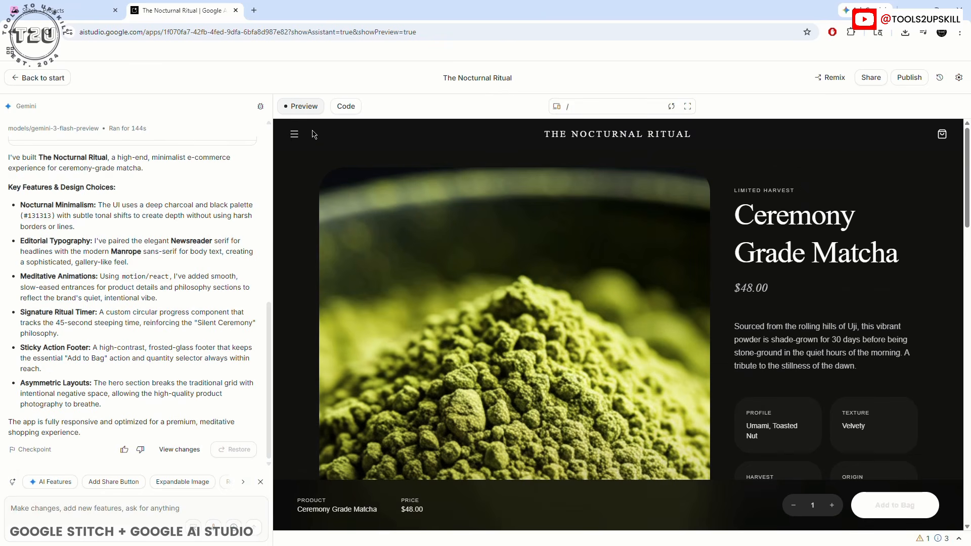
pyautogui.scroll(-4, 294, 137)
pyautogui.scroll(-12, 439, 221)
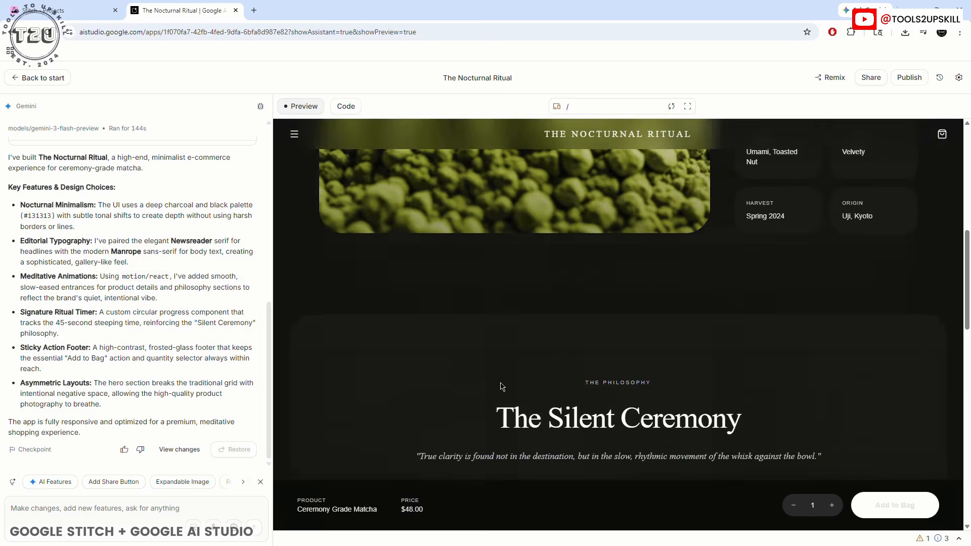
pyautogui.scroll(-3, 439, 221)
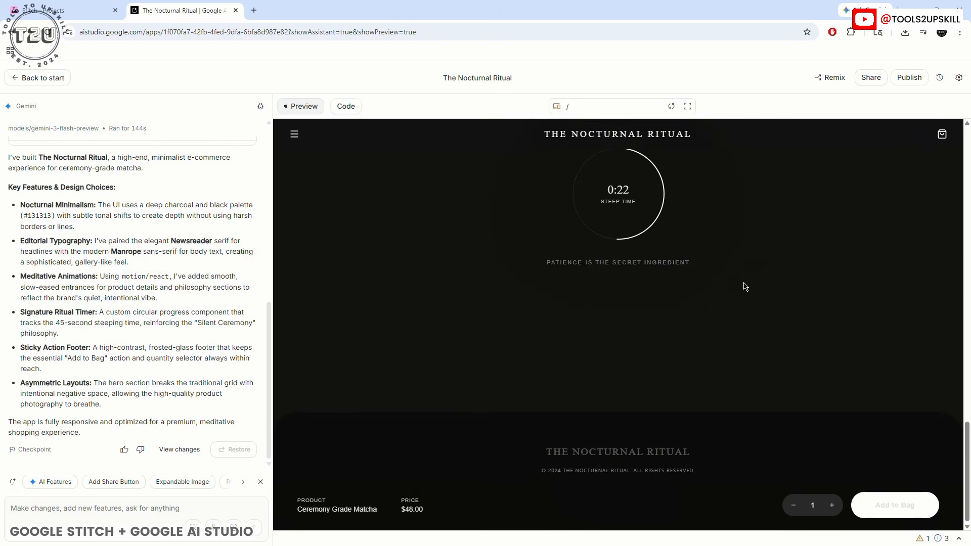
pyautogui.scroll(20, 703, 263)
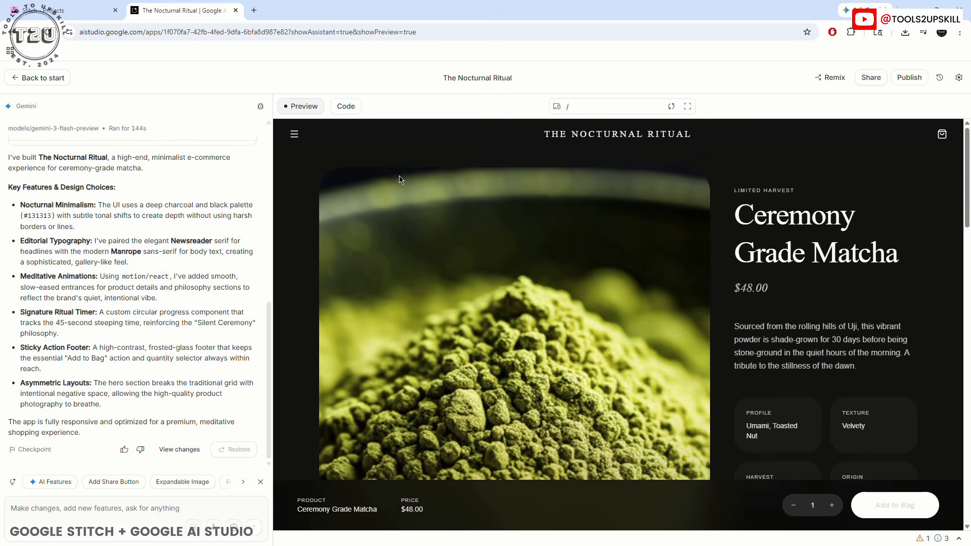
# - Inspect the finished app's source code in App.tsx, index.css and metadata.json
pyautogui.click(346, 106)
pyautogui.scroll(-10, 524, 357)
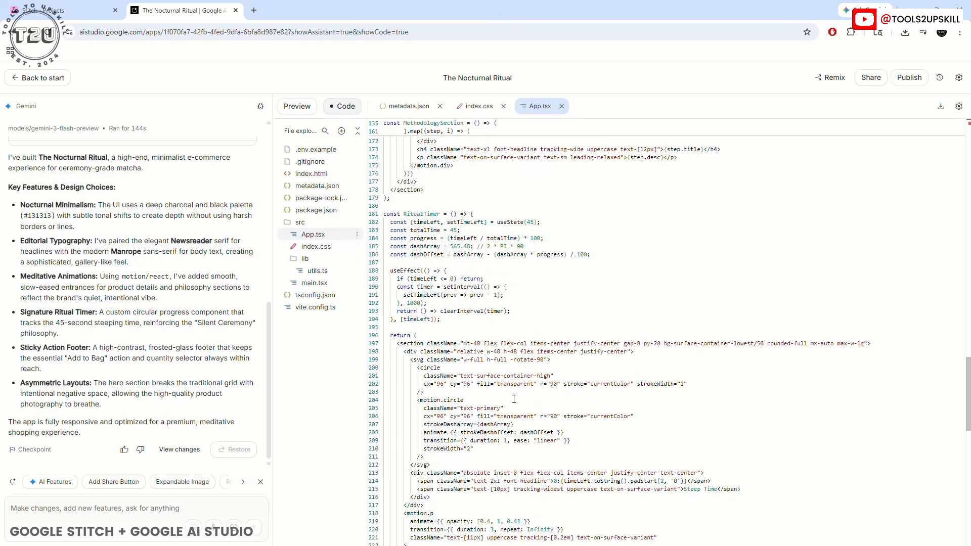
pyautogui.scroll(15, 514, 400)
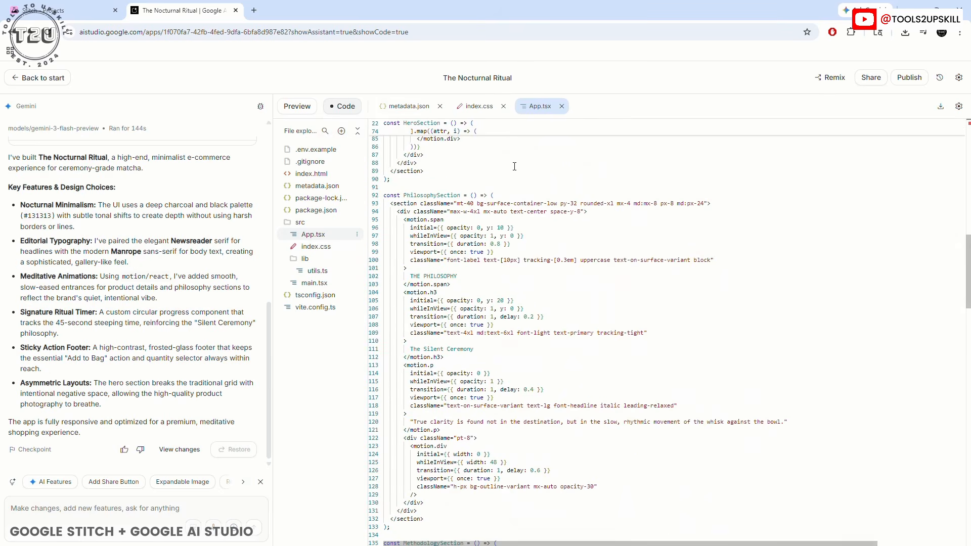
pyautogui.click(473, 106)
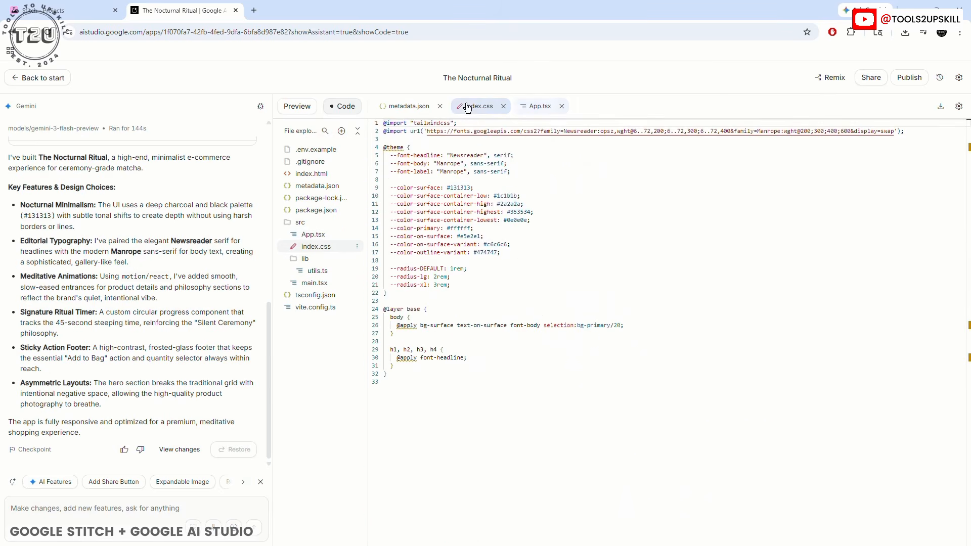
pyautogui.click(421, 106)
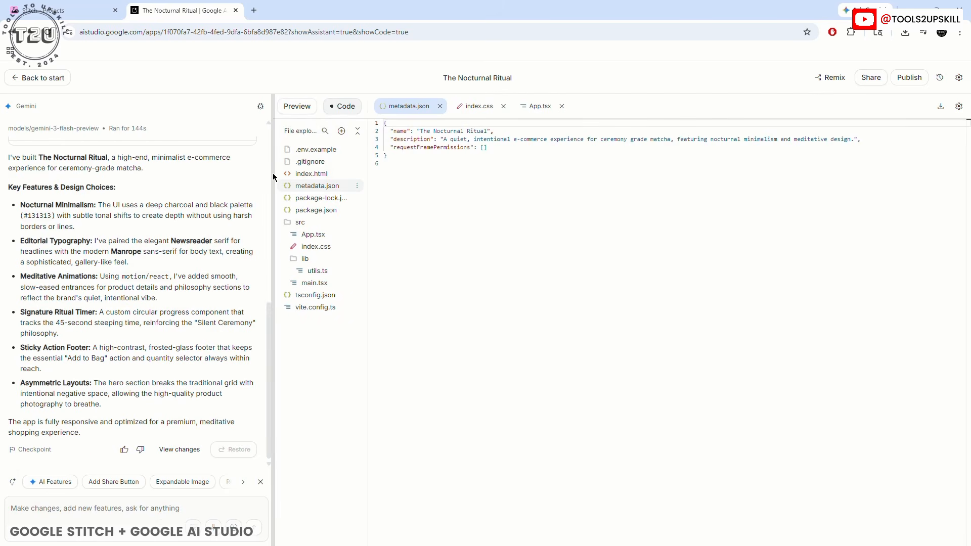
# - Narrow the Gemini chat pane to widen the workspace, and switch between the code and the app preview, ending on the preview
pyautogui.moveTo(273, 177); pyautogui.dragTo(234, 172)
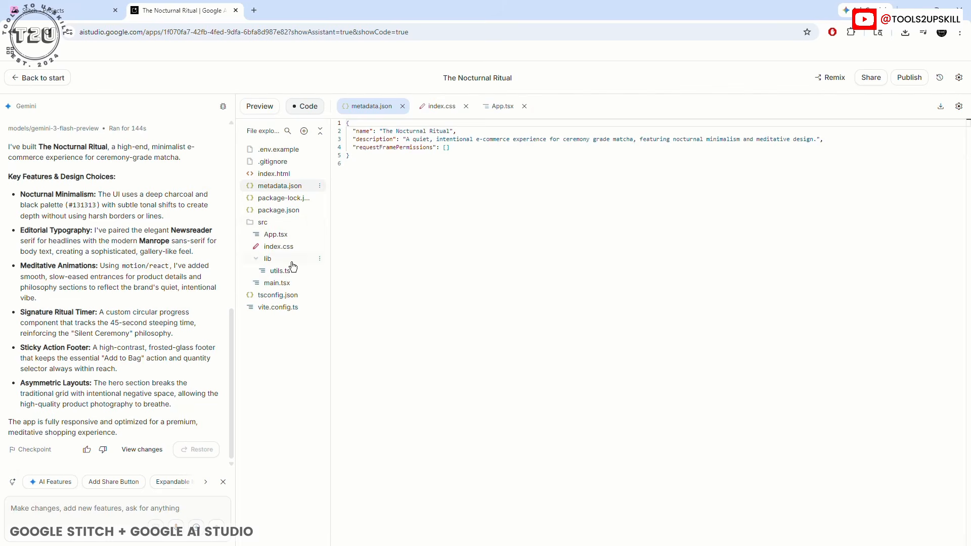
pyautogui.click(258, 106)
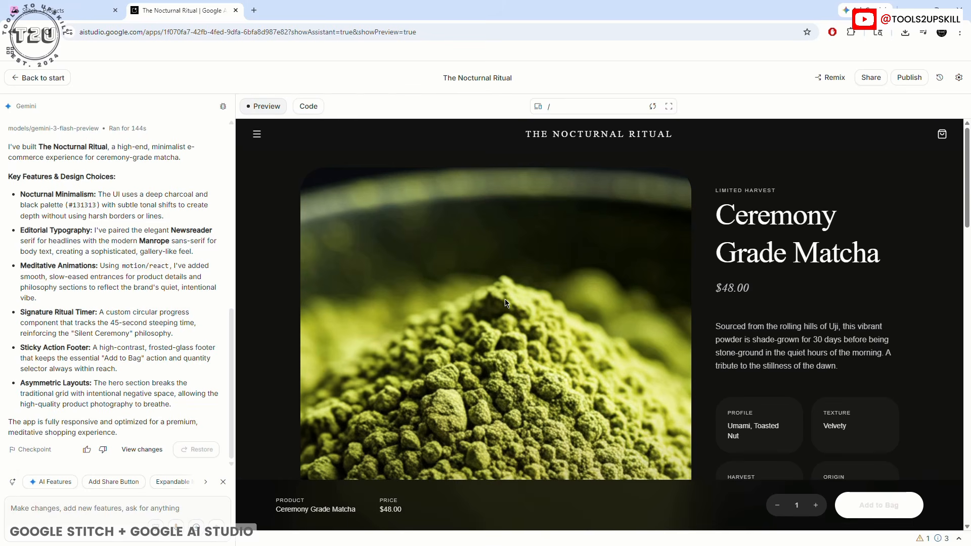
pyautogui.click(309, 106)
pyautogui.click(256, 106)
# - Check the app's general access options without changing them, and view the chat settings
pyautogui.click(877, 81)
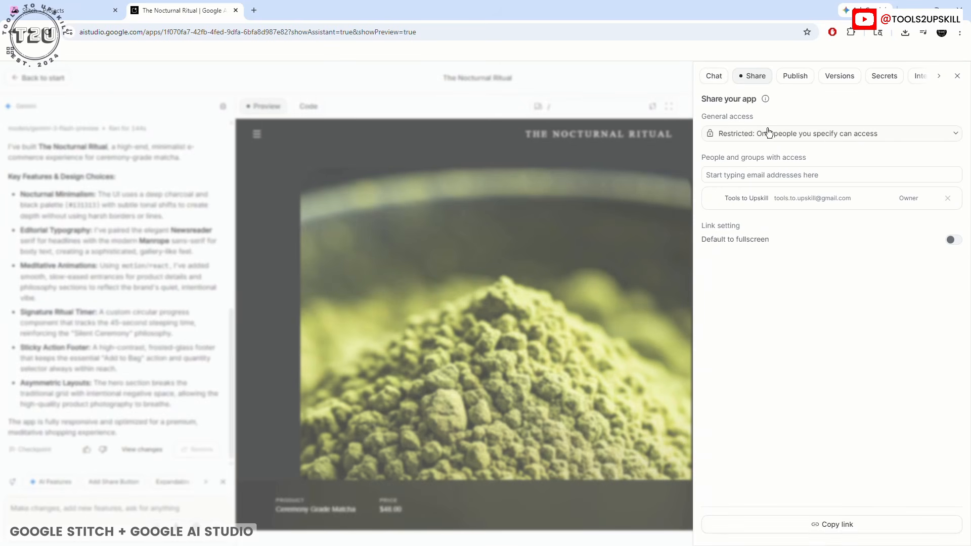
pyautogui.click(802, 135)
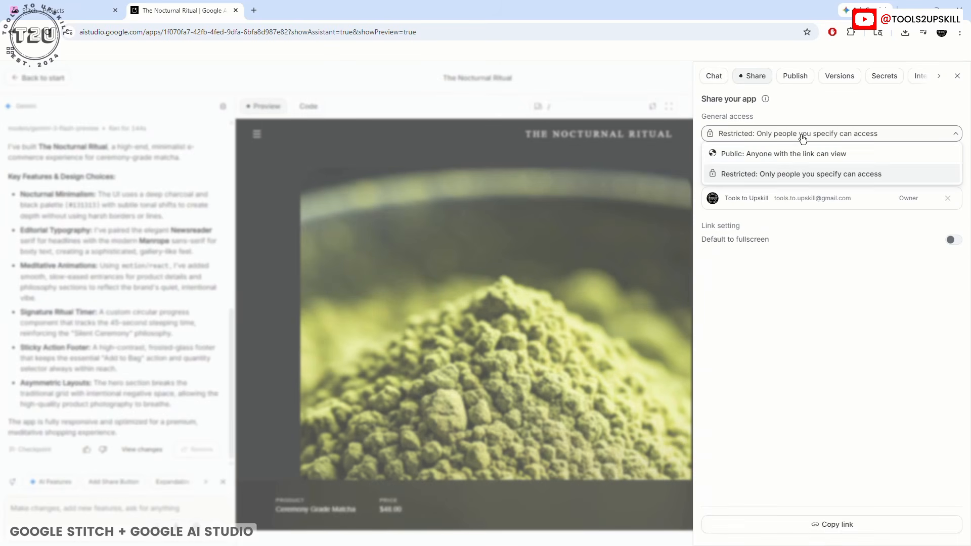
pyautogui.click(819, 112)
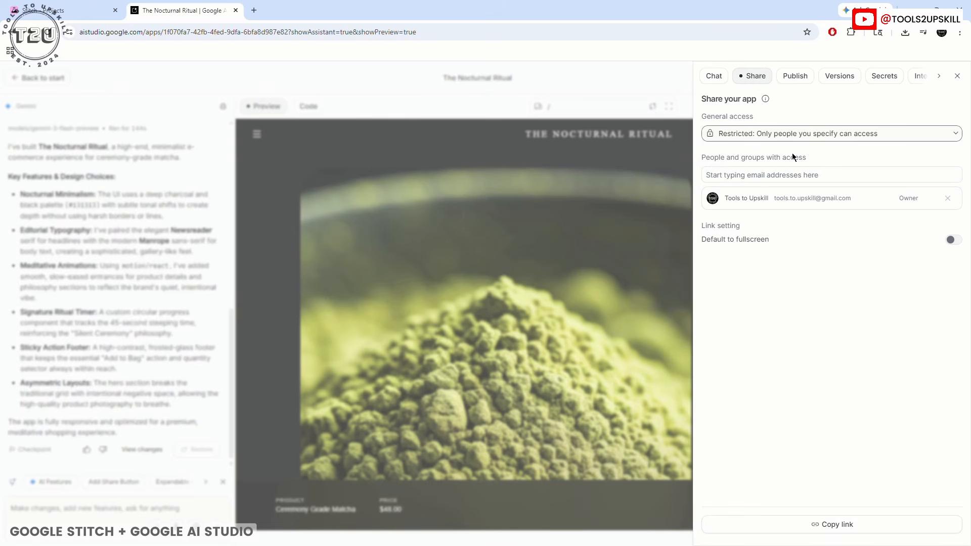
pyautogui.click(718, 77)
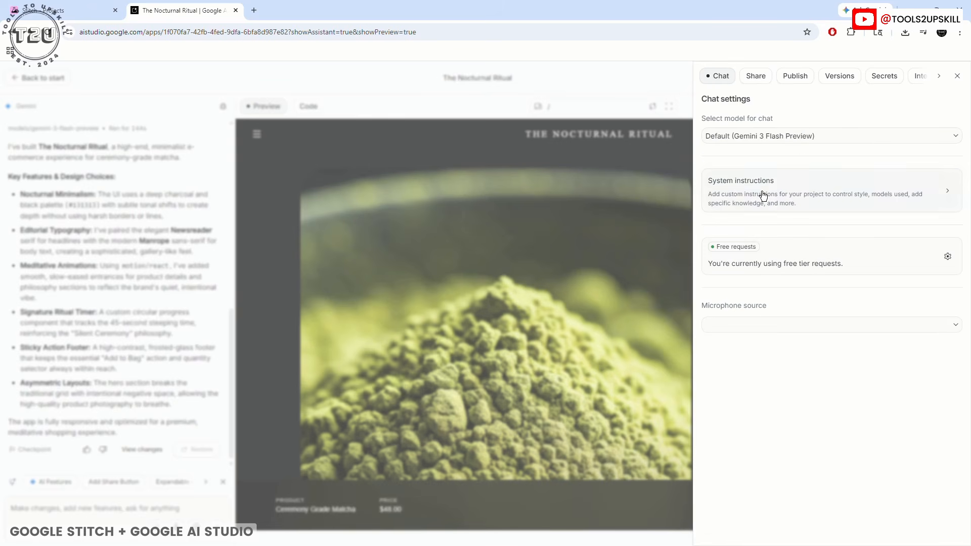
# - Review what publishing the app involves, and start the publishing setup to reach the Google Cloud project selection
pyautogui.click(799, 81)
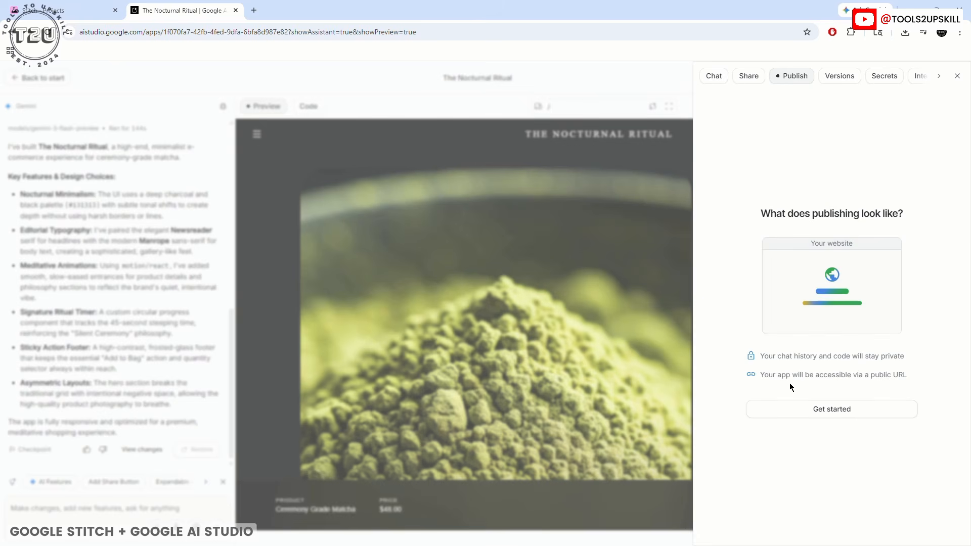
pyautogui.moveTo(767, 376); pyautogui.dragTo(889, 383)
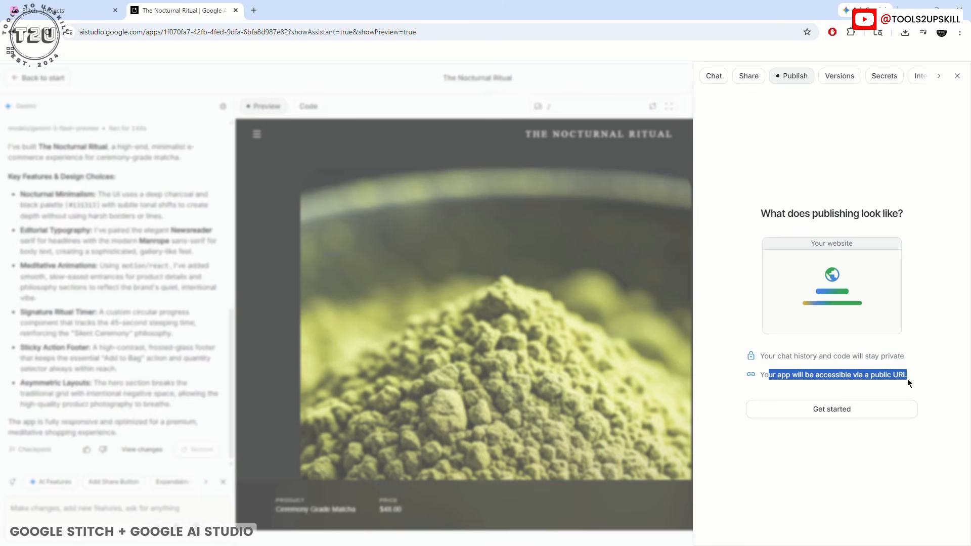
pyautogui.click(816, 411)
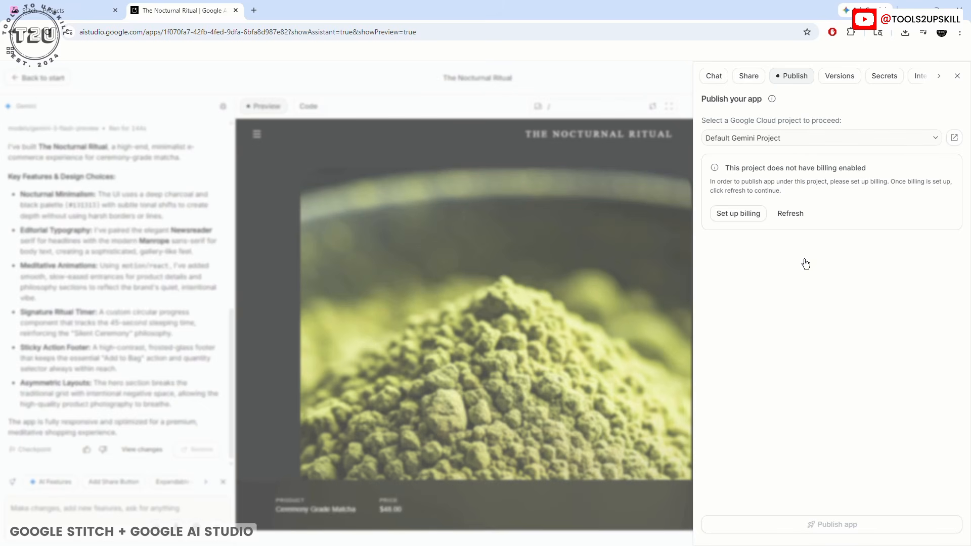
# - Review the app's version history and its secrets, including the value options for GEMINI_API_KEY
pyautogui.click(839, 77)
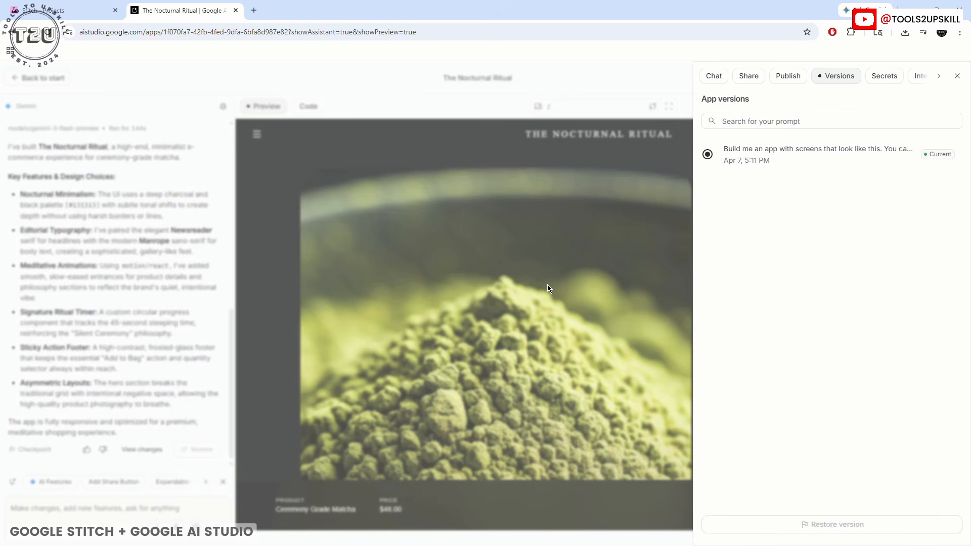
pyautogui.click(888, 80)
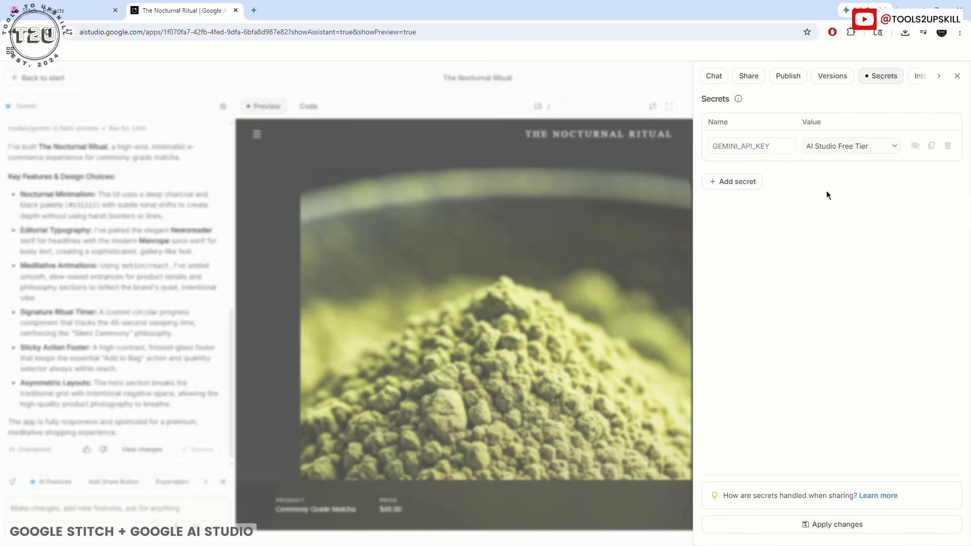
pyautogui.click(864, 150)
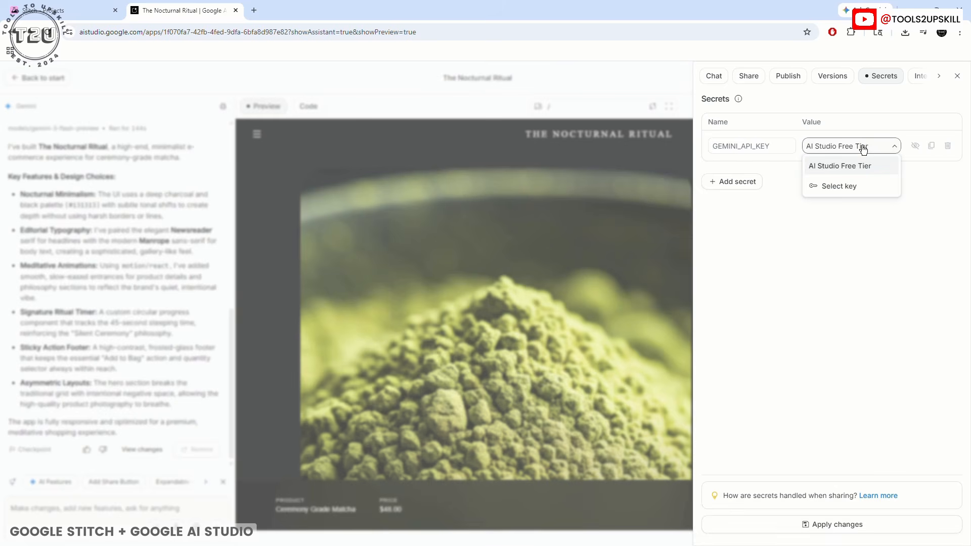
pyautogui.click(744, 104)
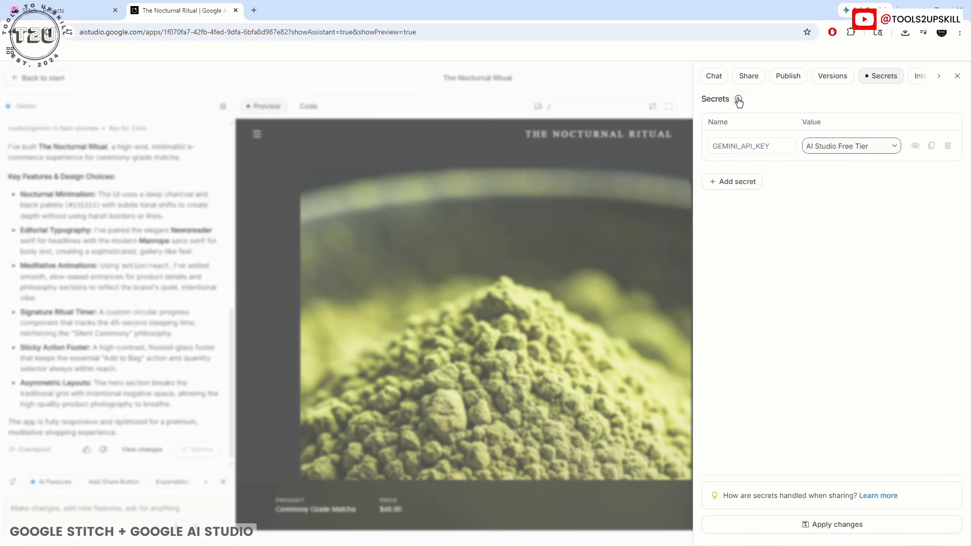
pyautogui.moveTo(739, 101)
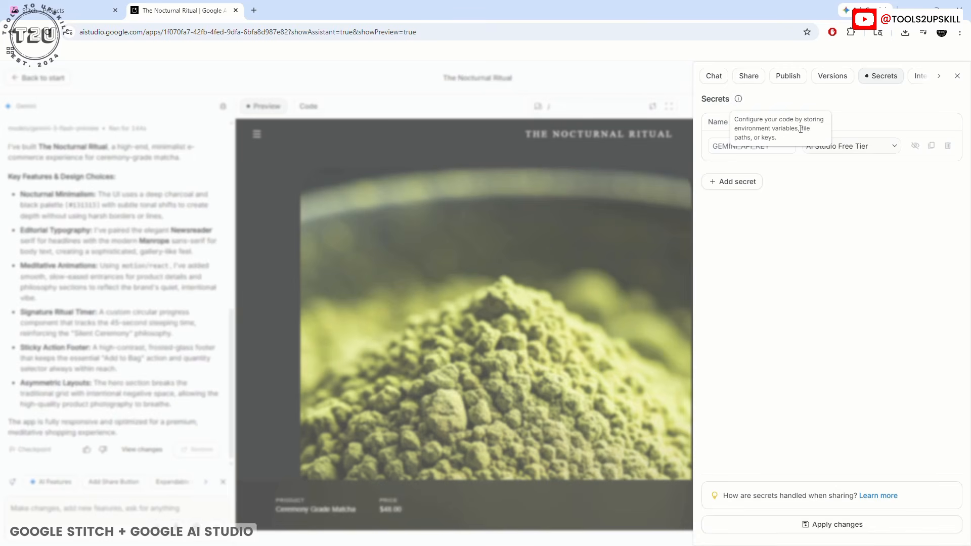
# - Copy the app URL from the integrations settings, check the GitHub sync option, and close the app settings
pyautogui.click(919, 76)
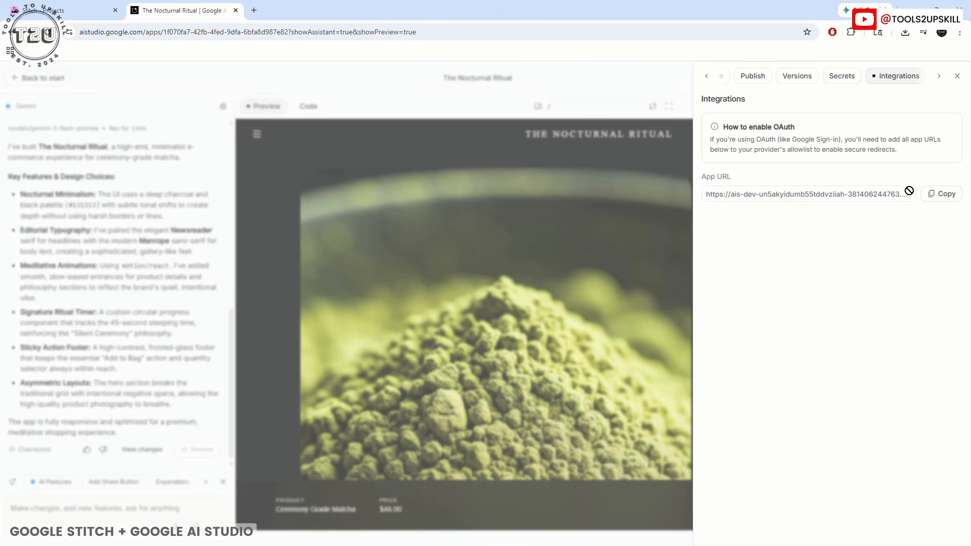
pyautogui.click(938, 199)
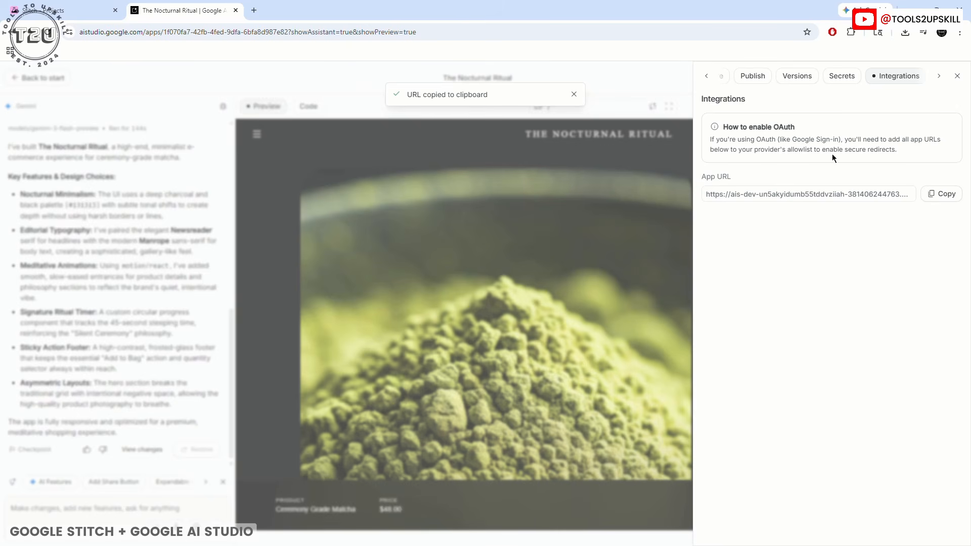
pyautogui.click(939, 75)
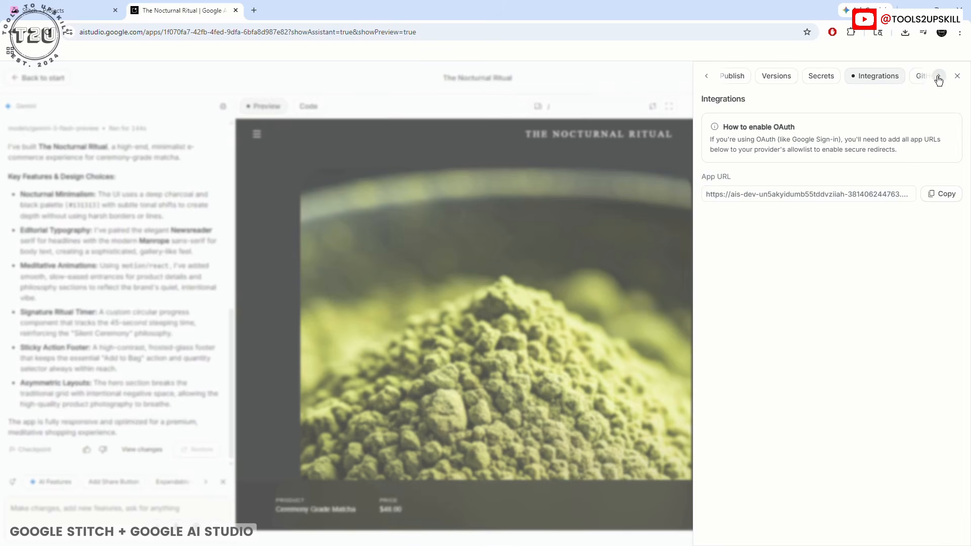
pyautogui.click(930, 77)
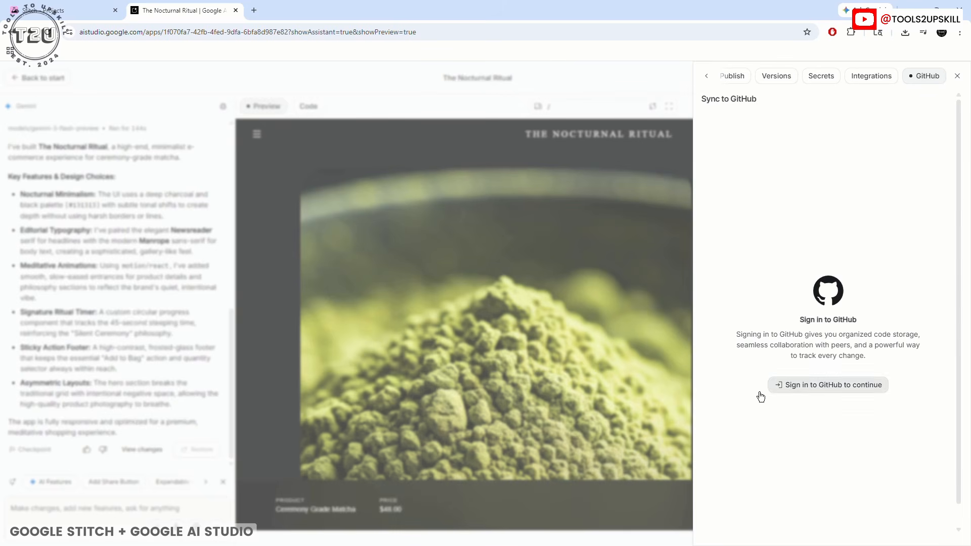
pyautogui.click(708, 77)
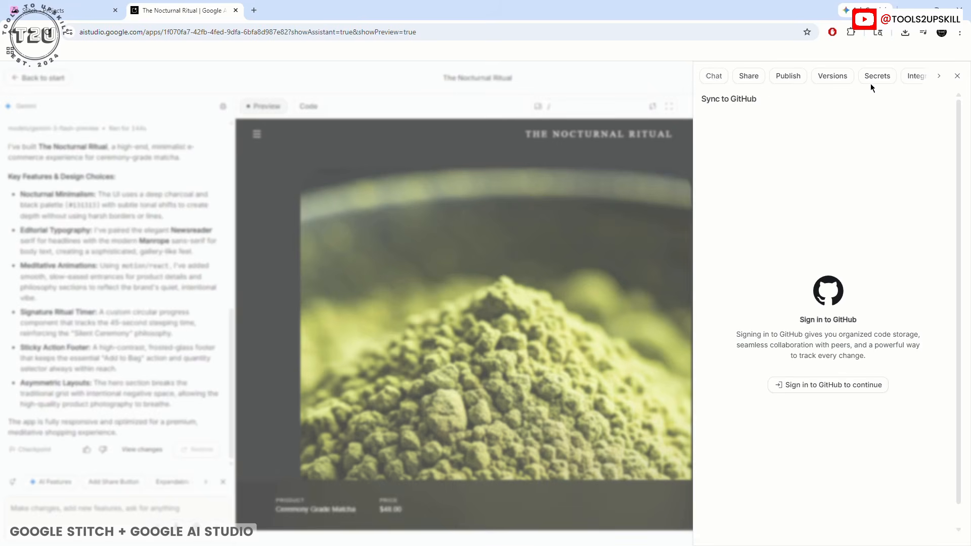
pyautogui.click(957, 76)
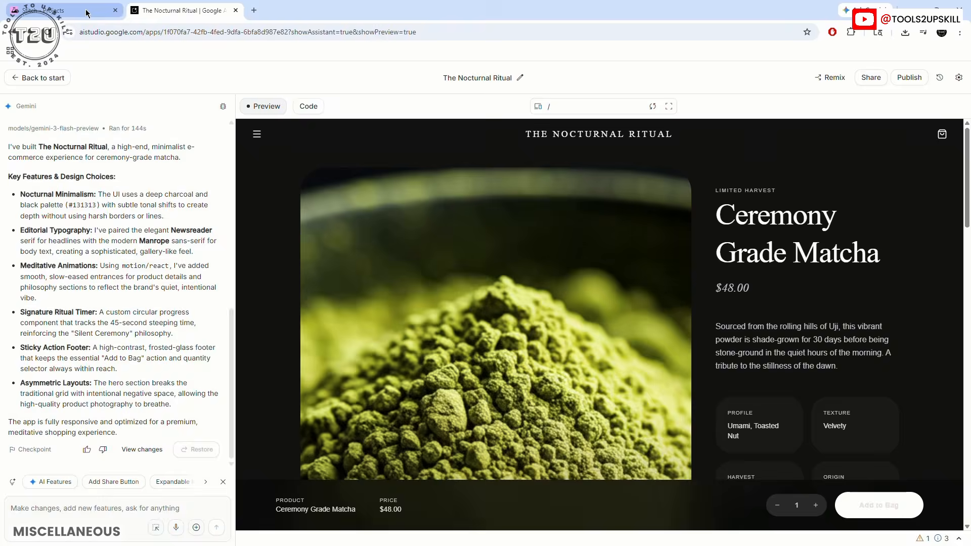
# - Switch to the Ceremony Matcha PDP project in Stitch and review the available models and generation options
pyautogui.click(71, 10)
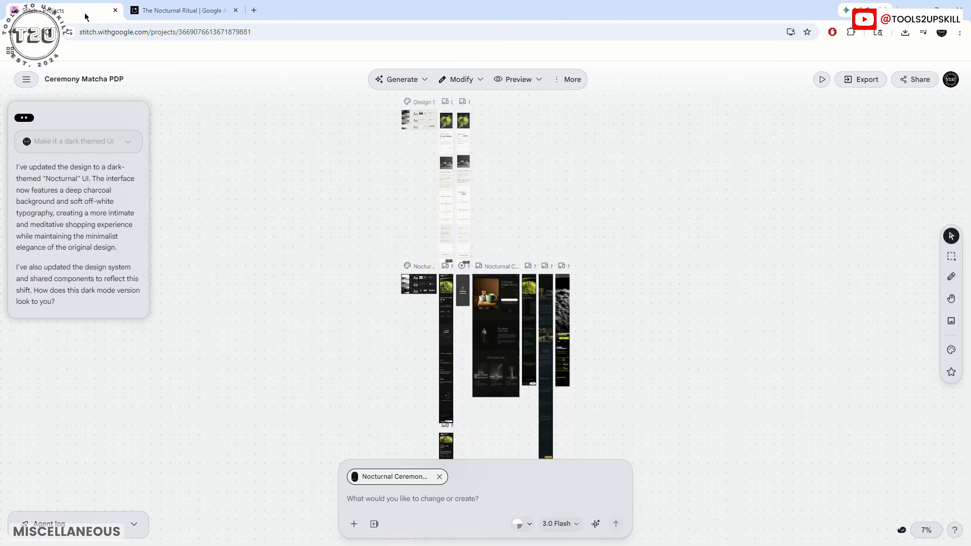
pyautogui.click(567, 526)
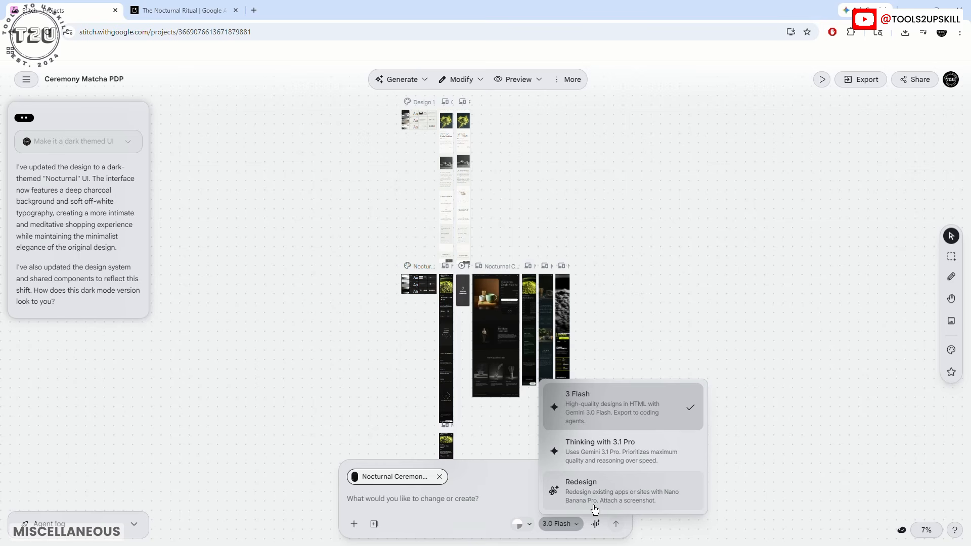
pyautogui.click(421, 80)
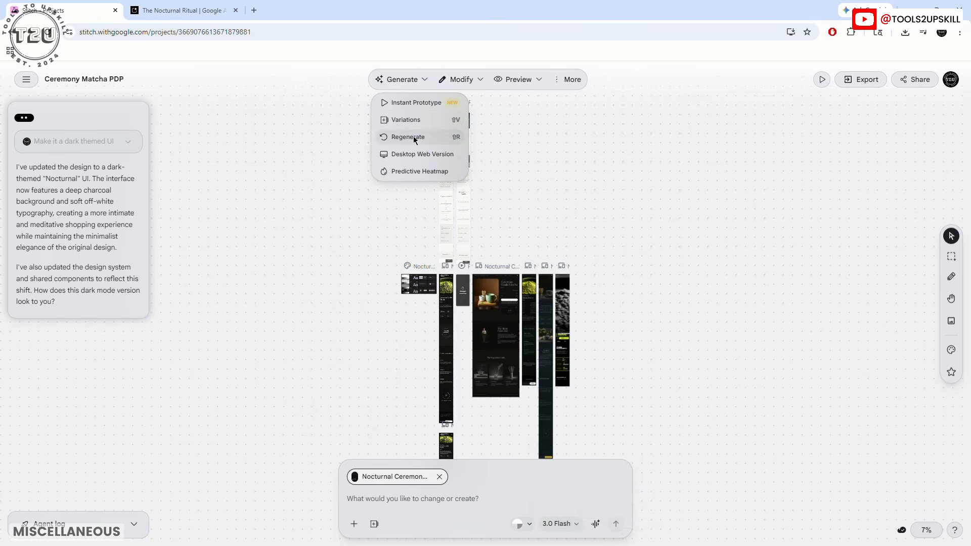
# - Try the Redesign and Thinking with 3.1 Pro models for prompting, and set the model back to 3 Flash
pyautogui.click(561, 524)
pyautogui.click(589, 494)
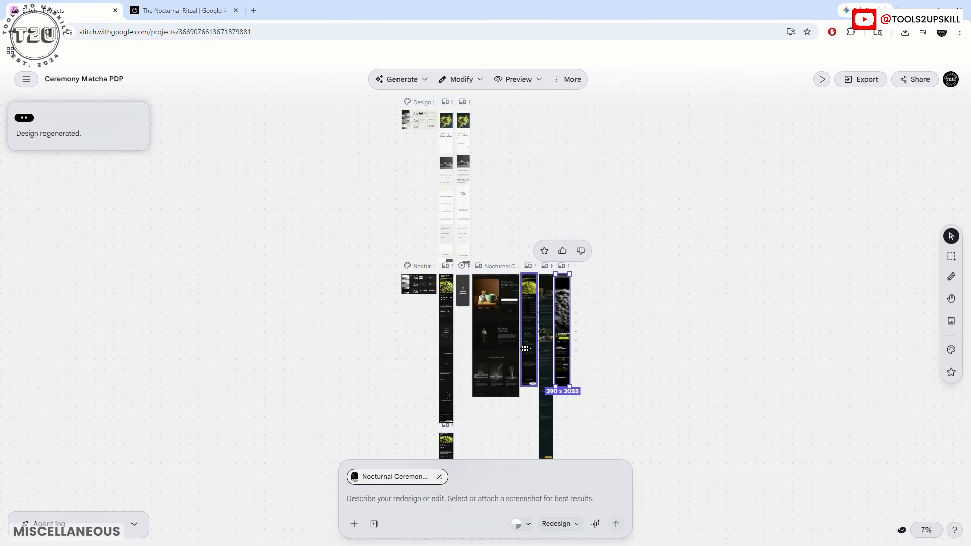
pyautogui.click(571, 529)
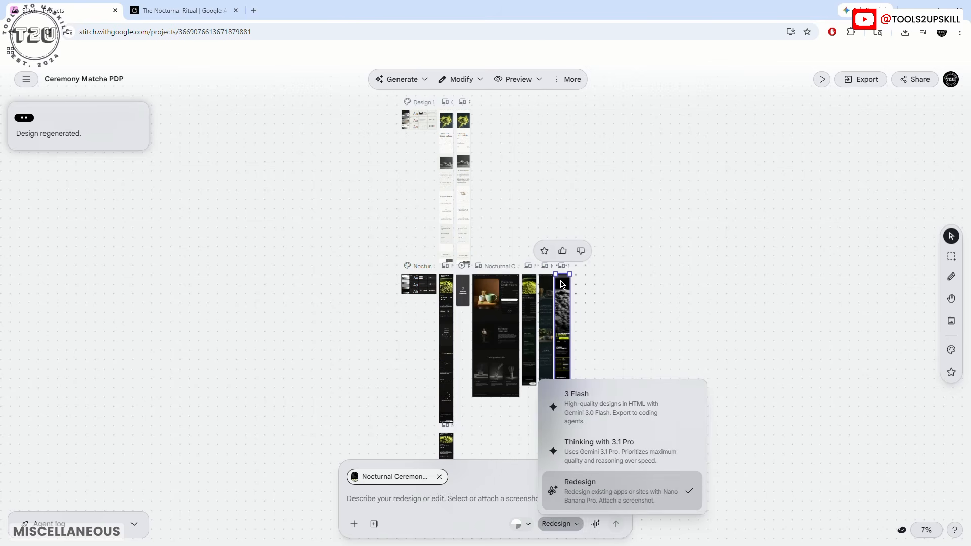
pyautogui.click(591, 454)
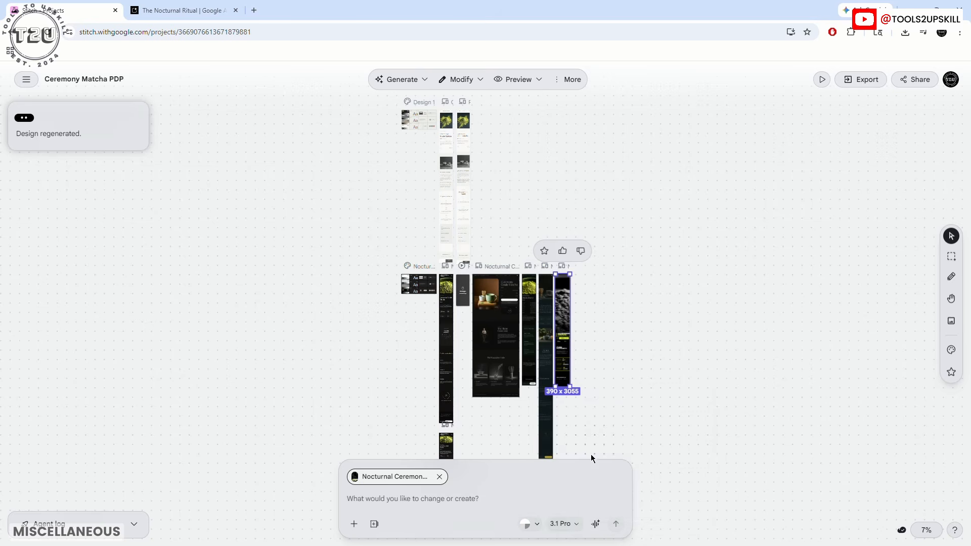
pyautogui.click(562, 524)
pyautogui.click(603, 409)
# - View the list of all Stitch projects and reopen Ceremony Matcha PDP
pyautogui.click(29, 81)
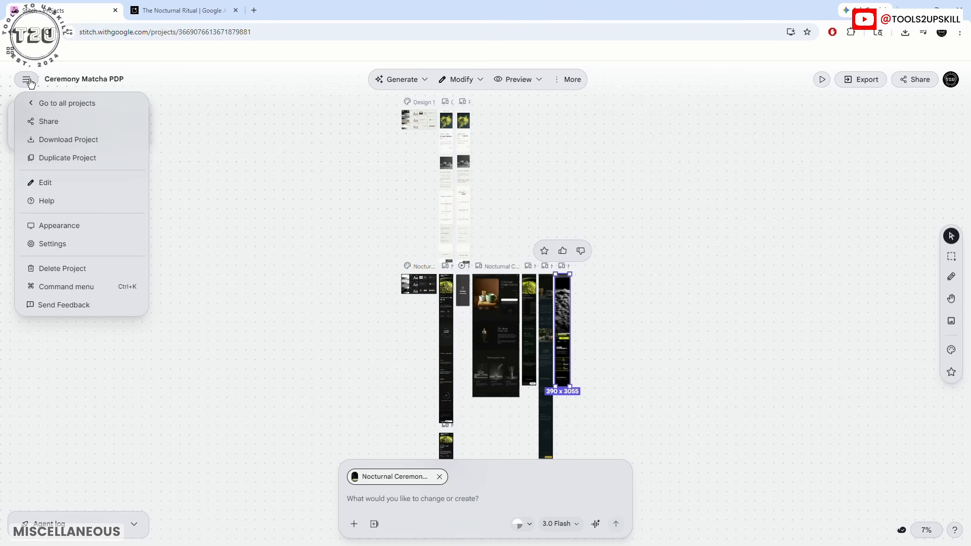
pyautogui.click(56, 103)
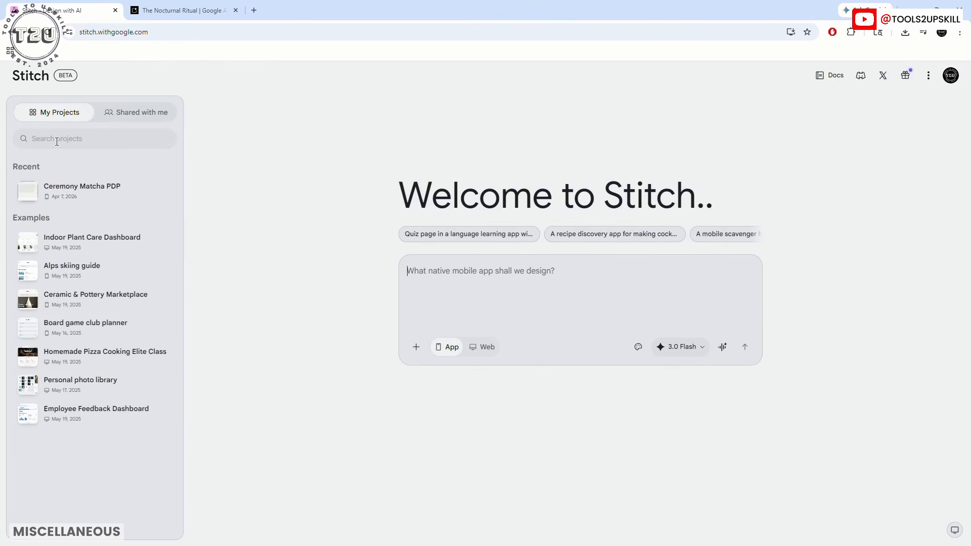
pyautogui.click(61, 188)
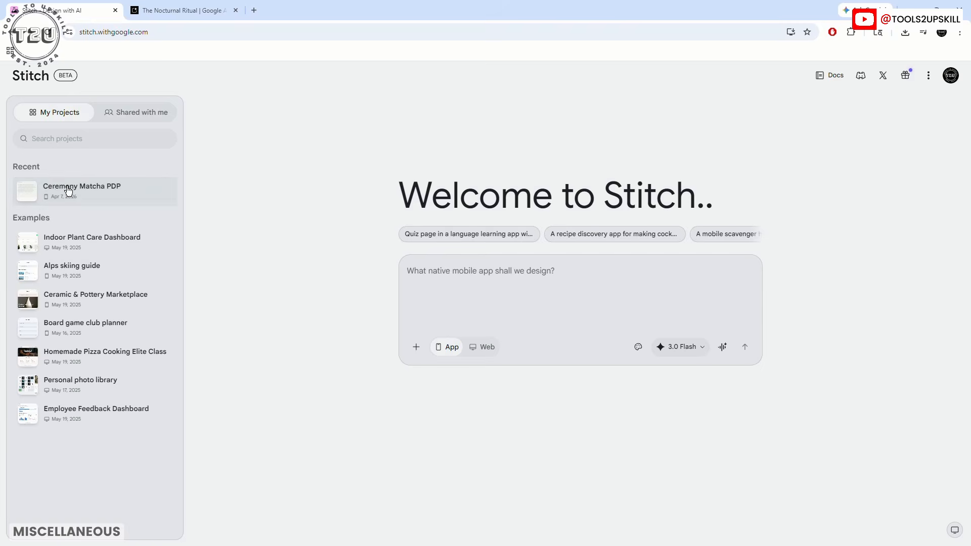
# - Look over the help resources and set the Stitch interface appearance to Dark
pyautogui.click(35, 81)
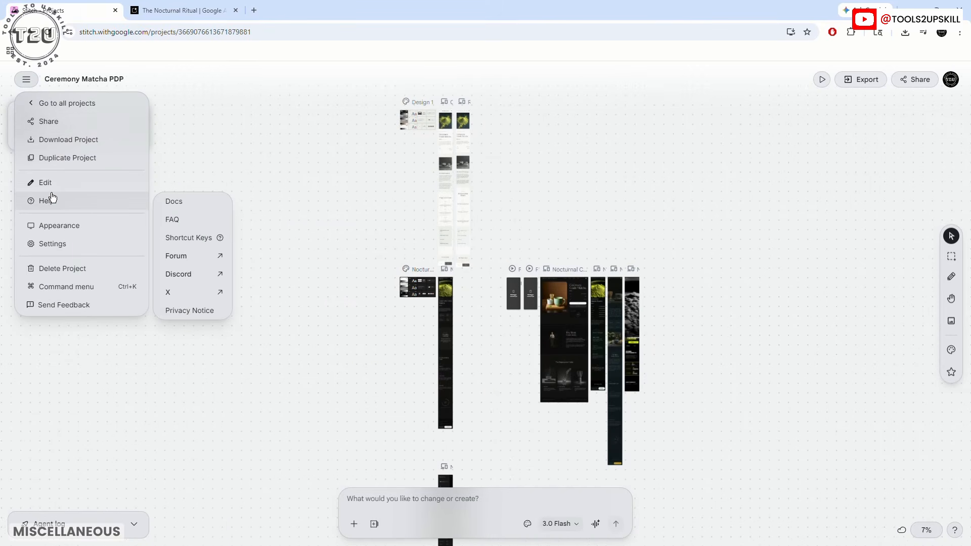
pyautogui.moveTo(54, 206)
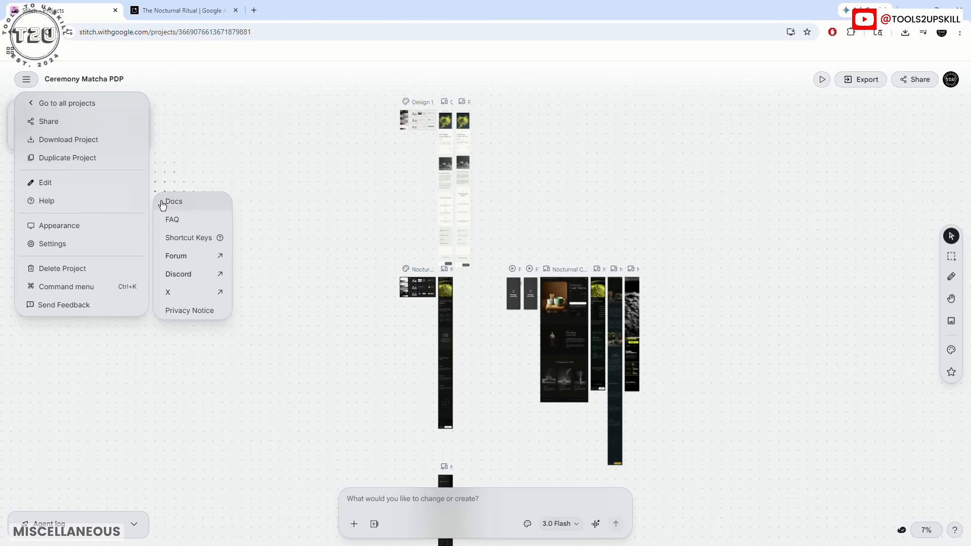
pyautogui.moveTo(126, 226)
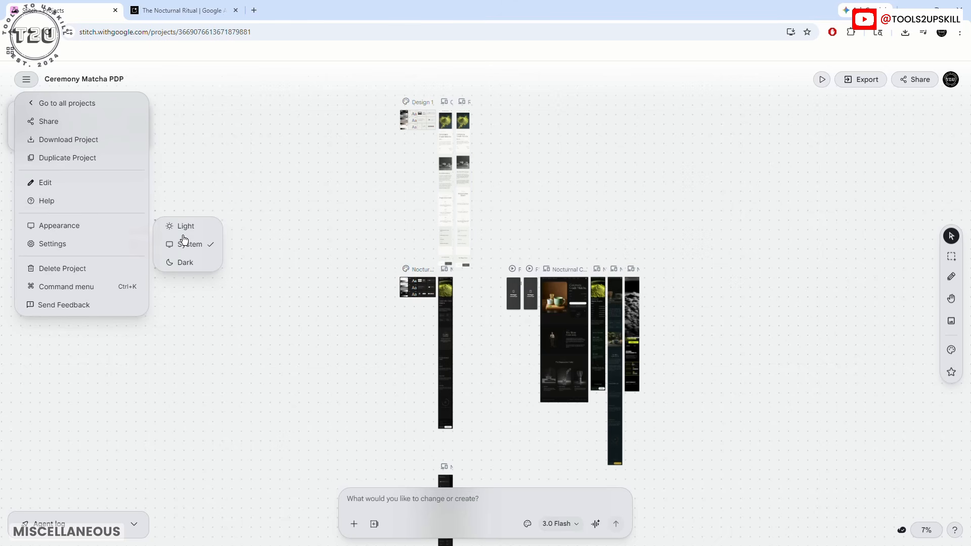
pyautogui.click(185, 262)
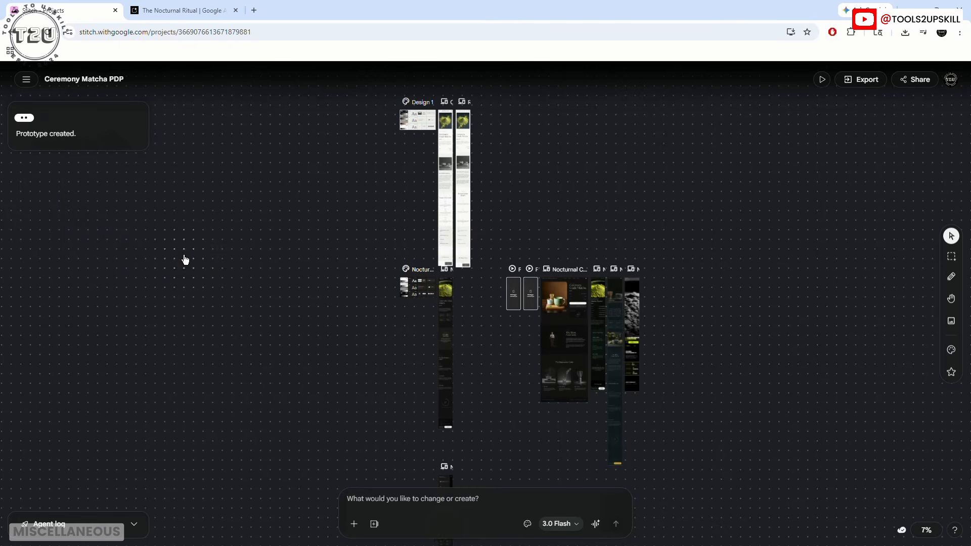
# - Set the Stitch interface appearance to Light
pyautogui.click(27, 79)
pyautogui.moveTo(51, 221)
pyautogui.moveTo(127, 225)
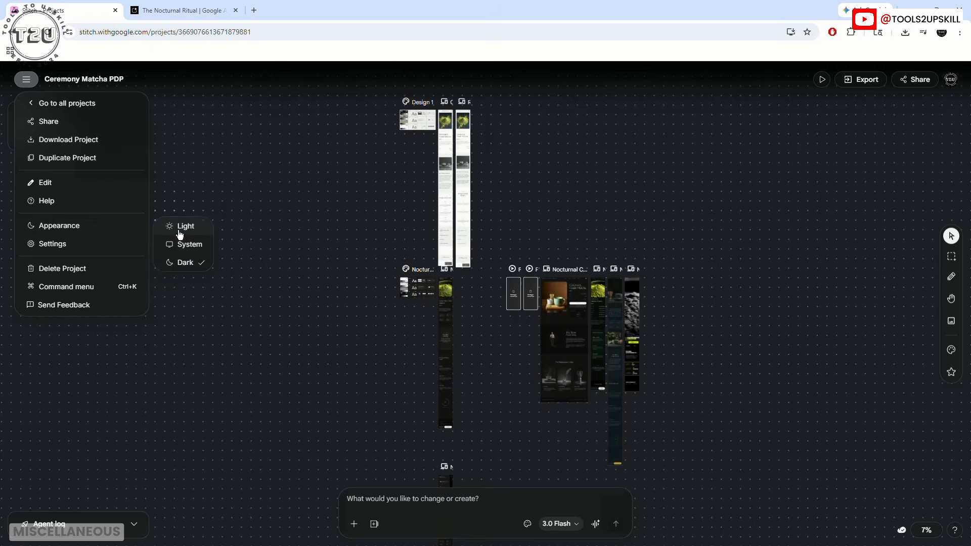
pyautogui.click(182, 226)
# - In the Stitch settings, toggle AI model training off and on, and clear the email preferences for model updates and research invitations
pyautogui.click(26, 79)
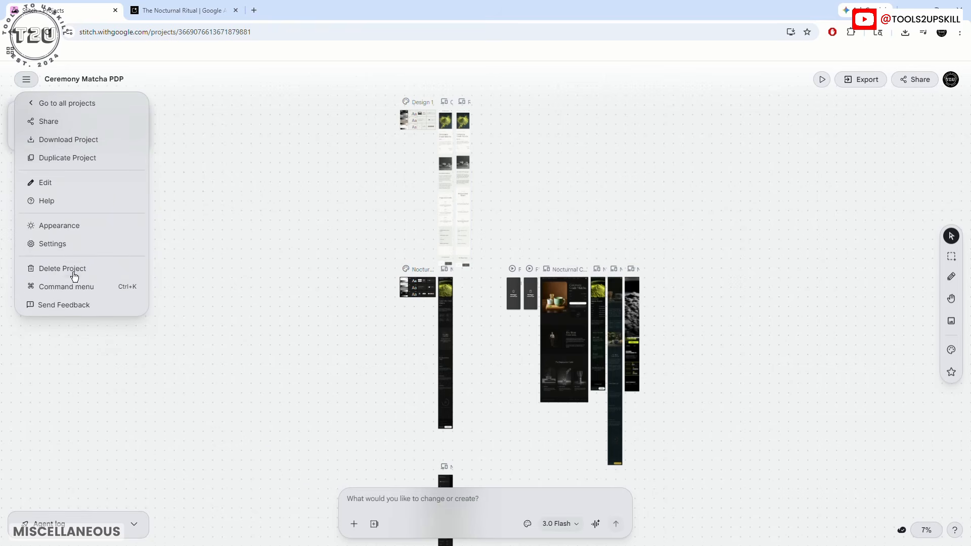
pyautogui.click(53, 243)
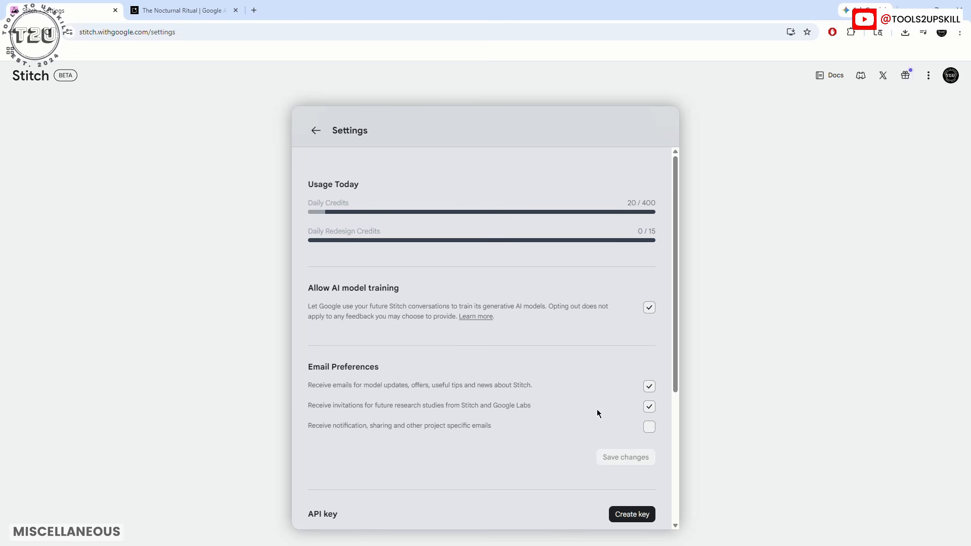
pyautogui.click(650, 309)
pyautogui.click(647, 310)
pyautogui.click(649, 387)
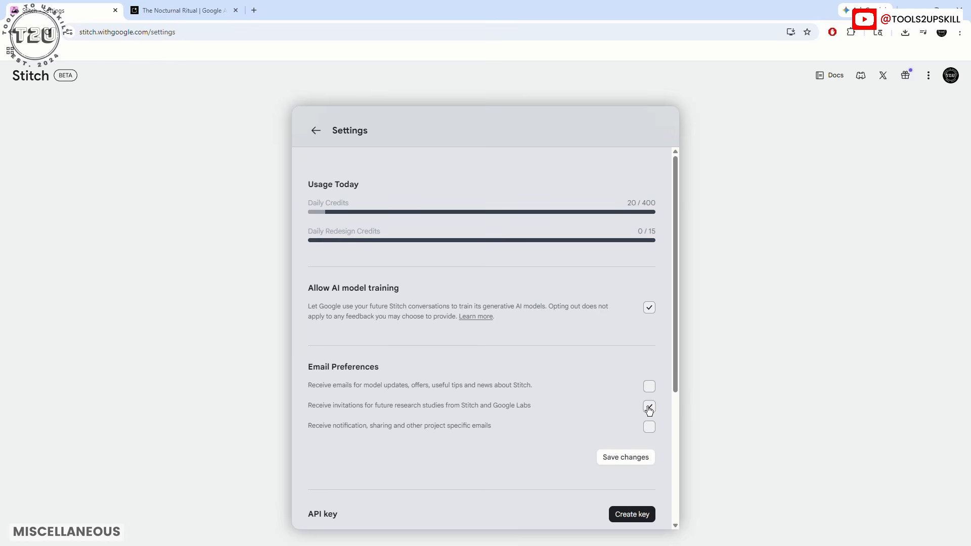
pyautogui.click(649, 407)
# - Create a Stitch API key and return to the project
pyautogui.click(643, 515)
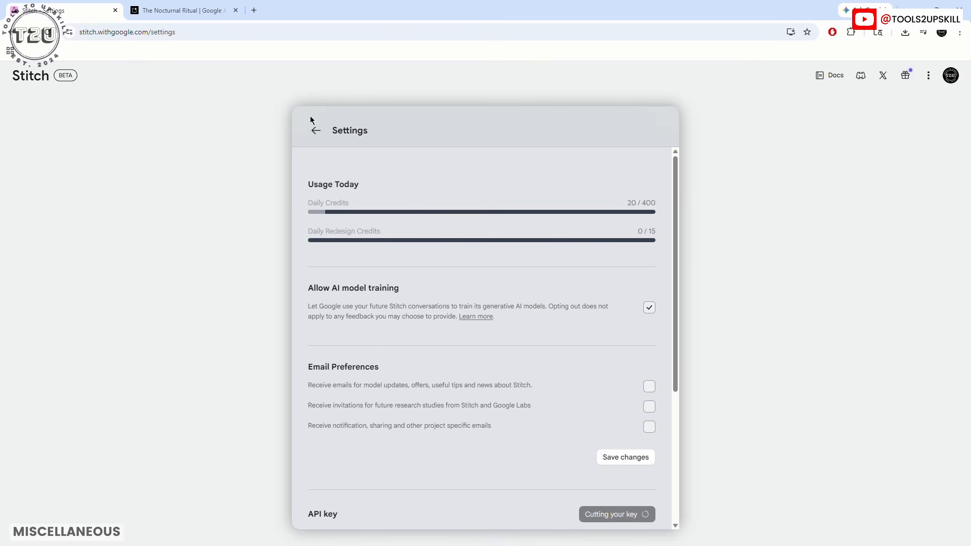
pyautogui.click(320, 135)
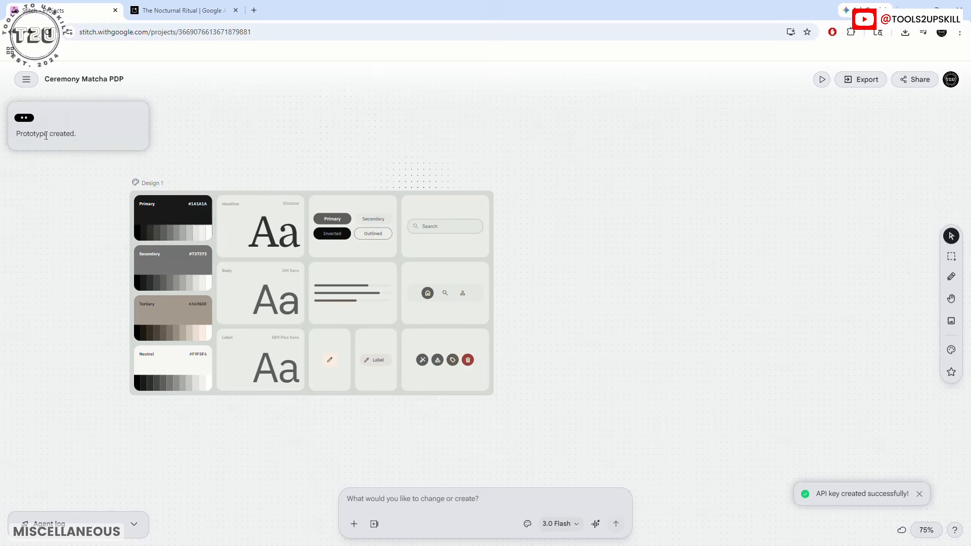
# - Examine the commands and screen shortcuts offered in the project's command menu, and close it without running any
pyautogui.click(25, 80)
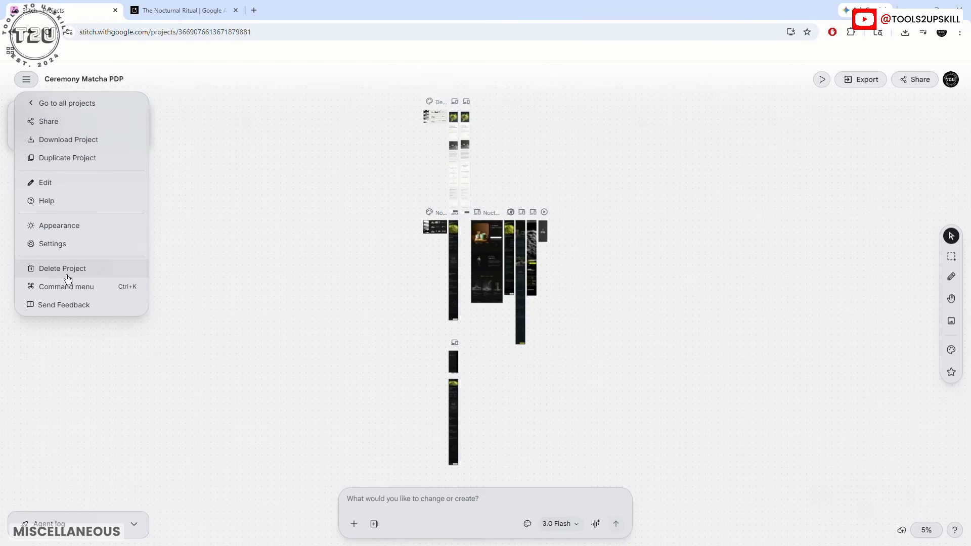
pyautogui.click(66, 288)
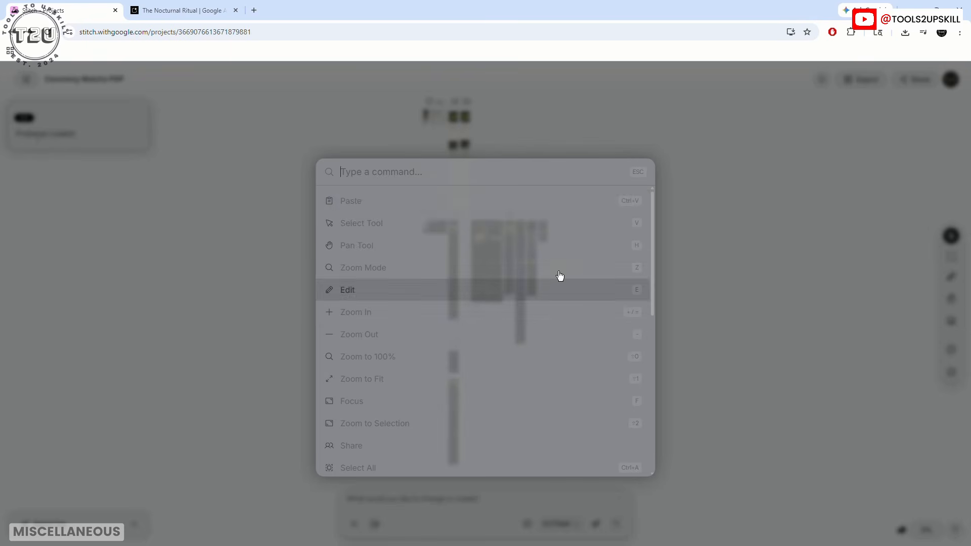
pyautogui.scroll(-1, 433, 262)
pyautogui.scroll(-6, 433, 262)
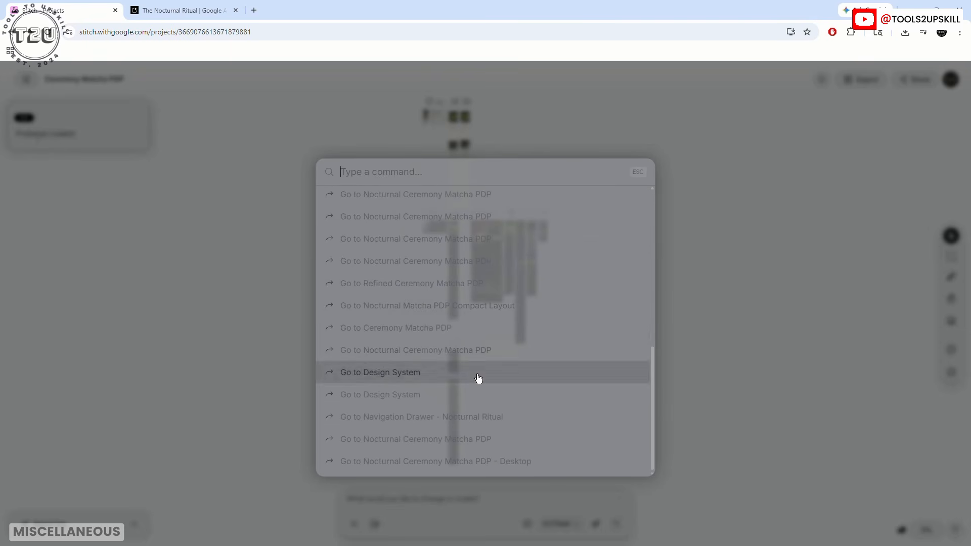
pyautogui.scroll(10, 448, 376)
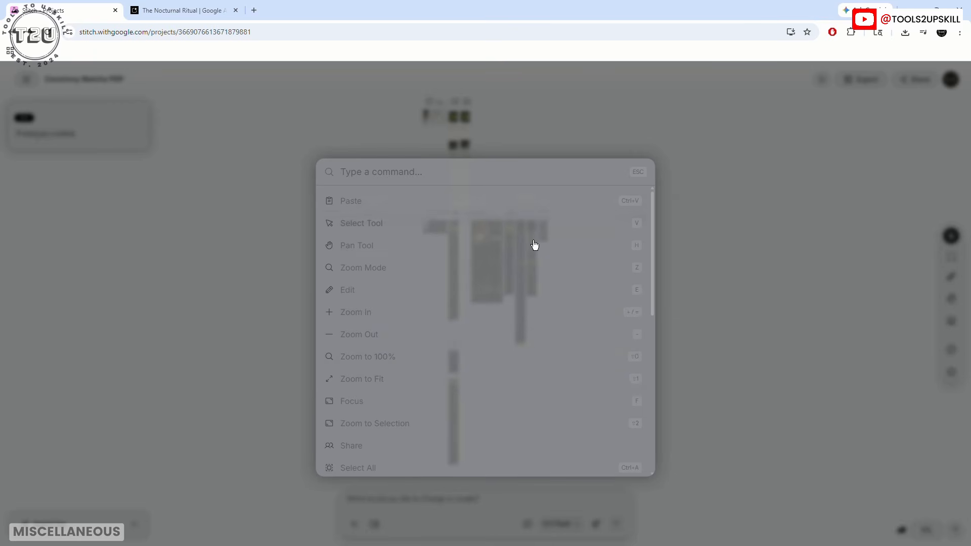
pyautogui.click(721, 237)
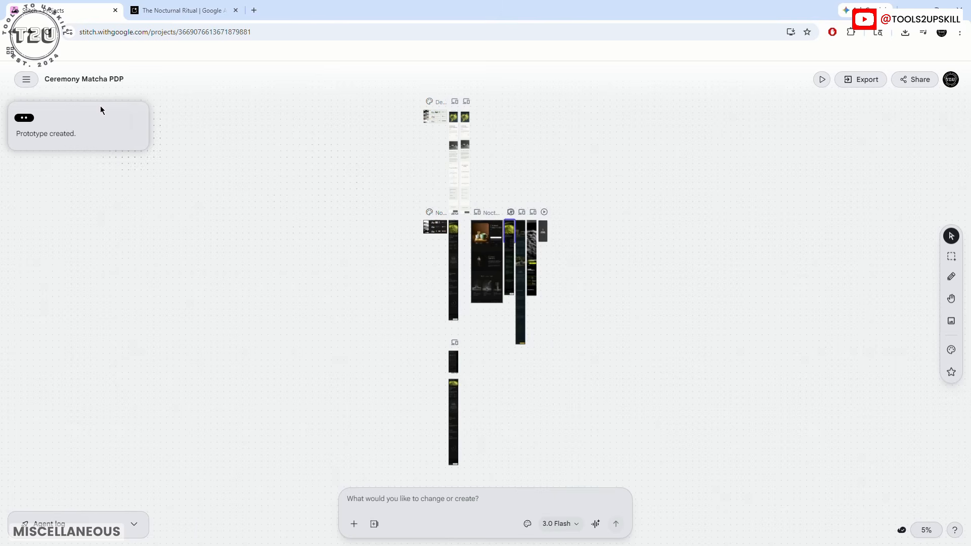
# - Review the feedback form for Google, and close it without sending anything
pyautogui.click(26, 79)
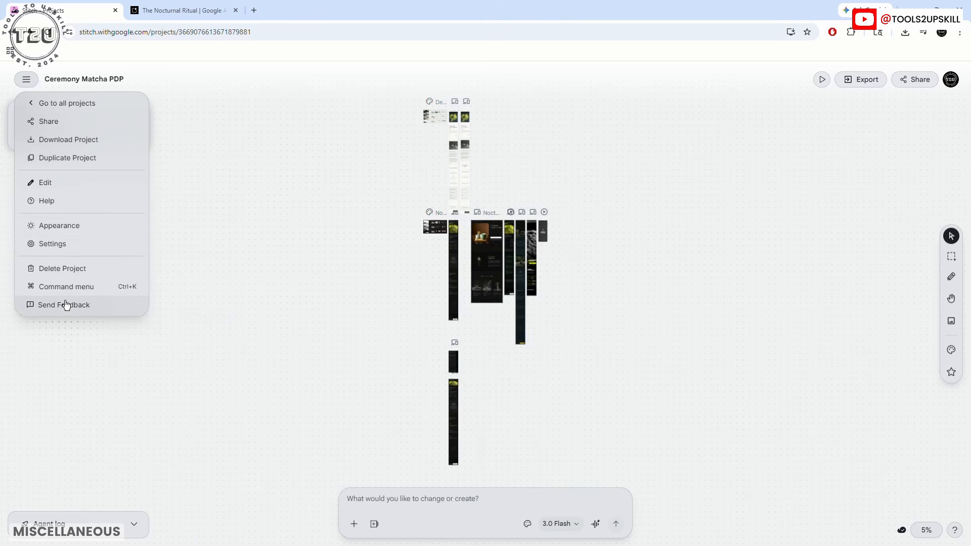
pyautogui.click(300, 350)
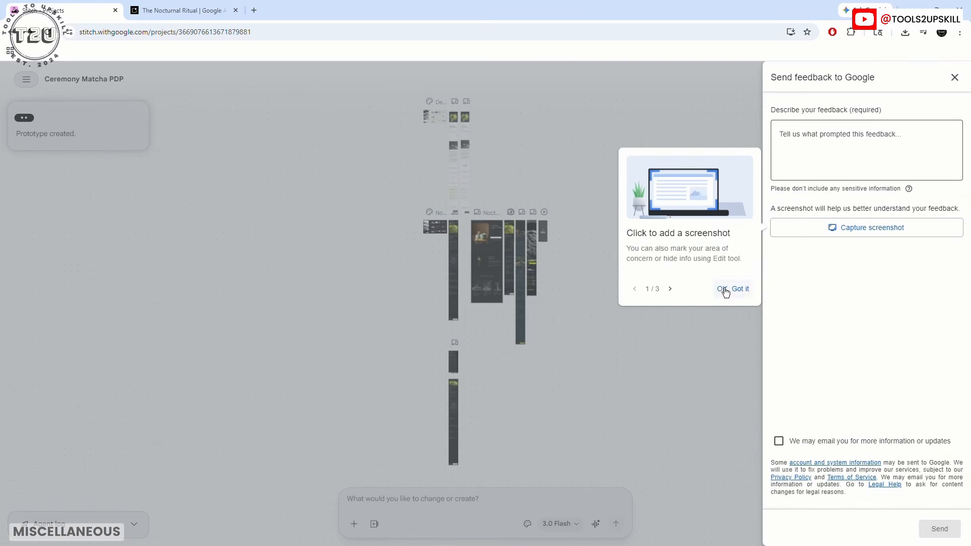
pyautogui.click(823, 164)
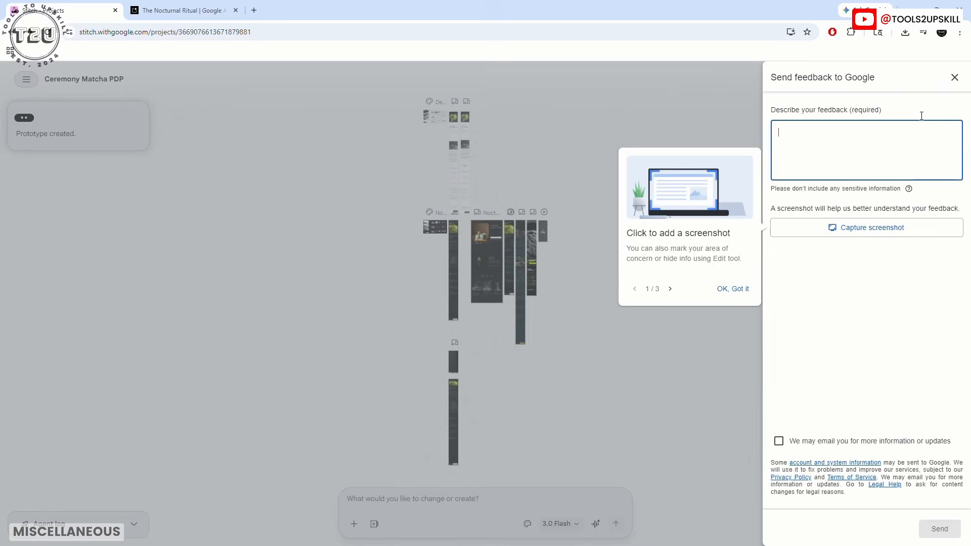
pyautogui.click(955, 77)
# - View the Google account options and open the Stitch settings from them
pyautogui.click(949, 85)
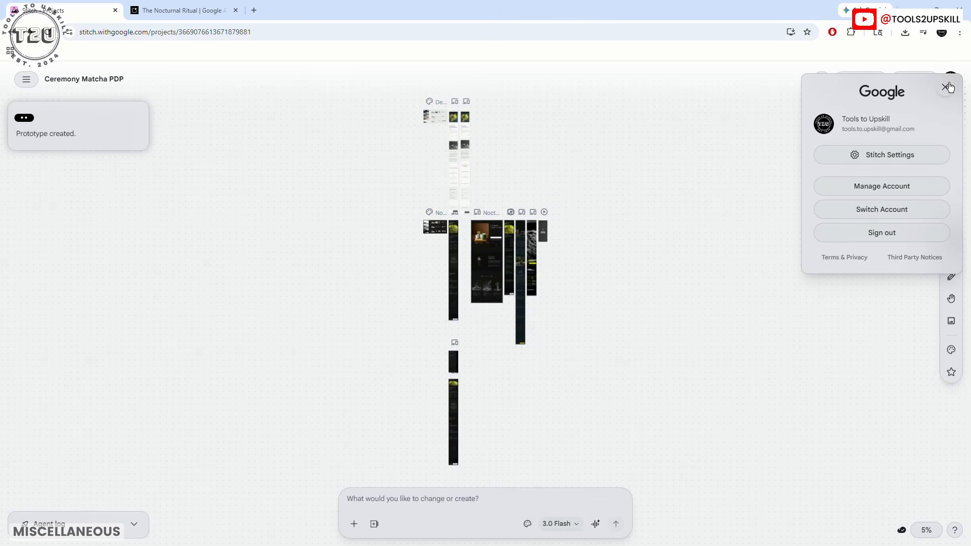
pyautogui.click(871, 155)
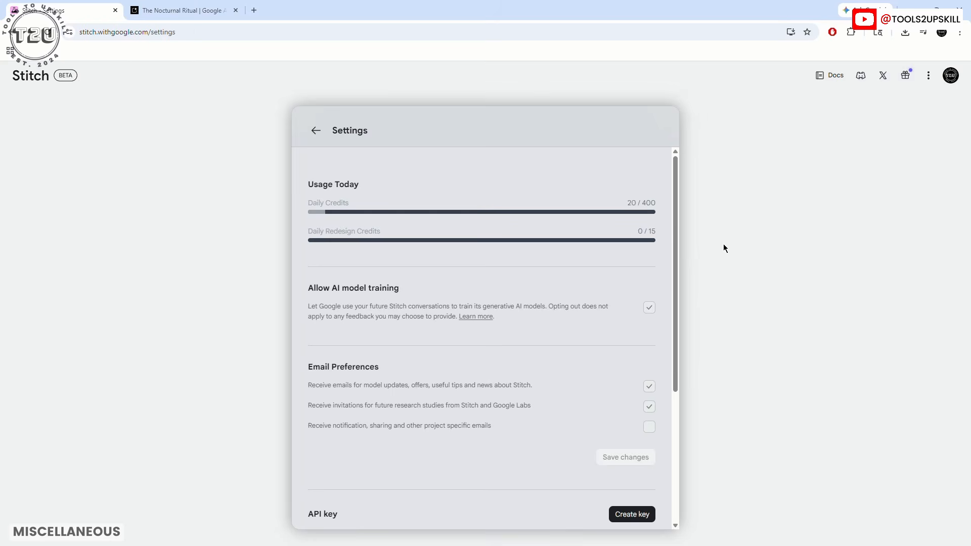